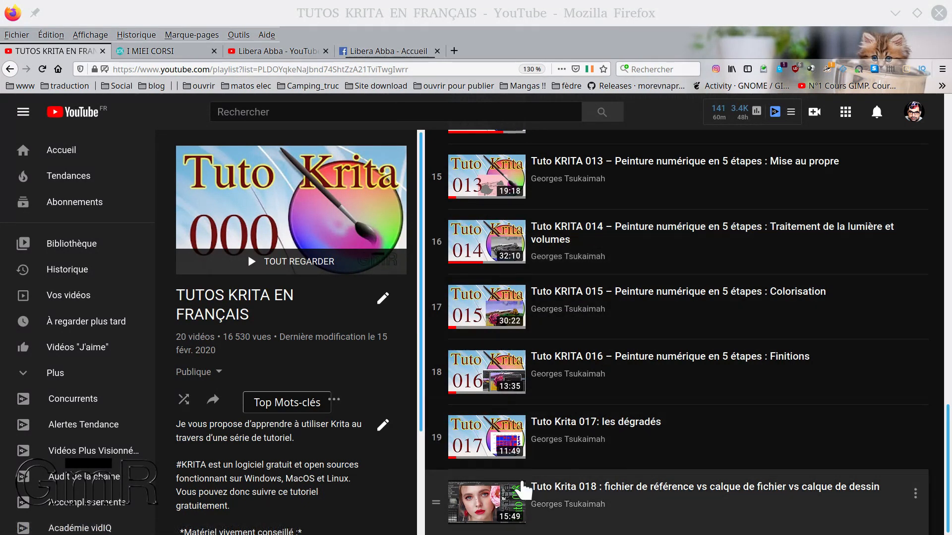
# Switch to Krita, close its About window and resize the Palette docker
pyautogui.scroll(15, 300, 213)
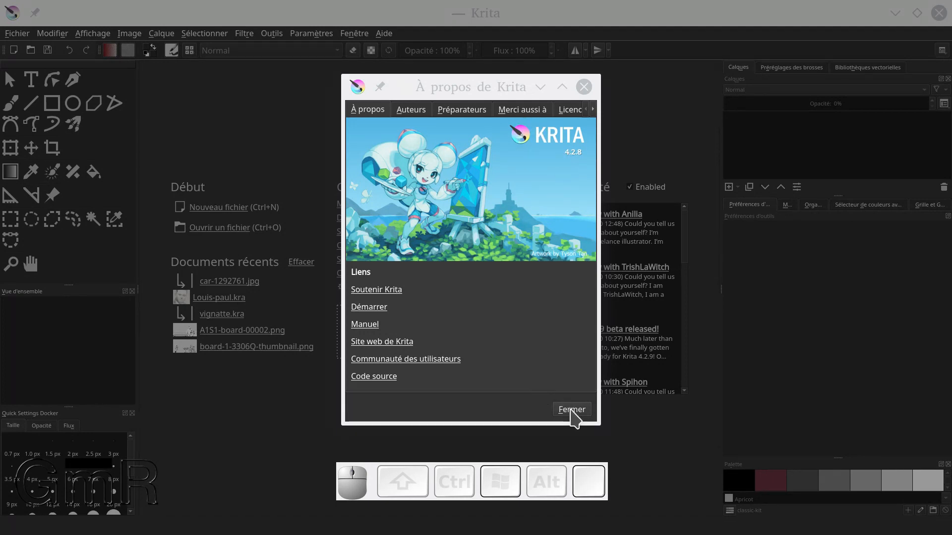
pyautogui.click(571, 410)
pyautogui.moveTo(399, 496); pyautogui.dragTo(357, 510)
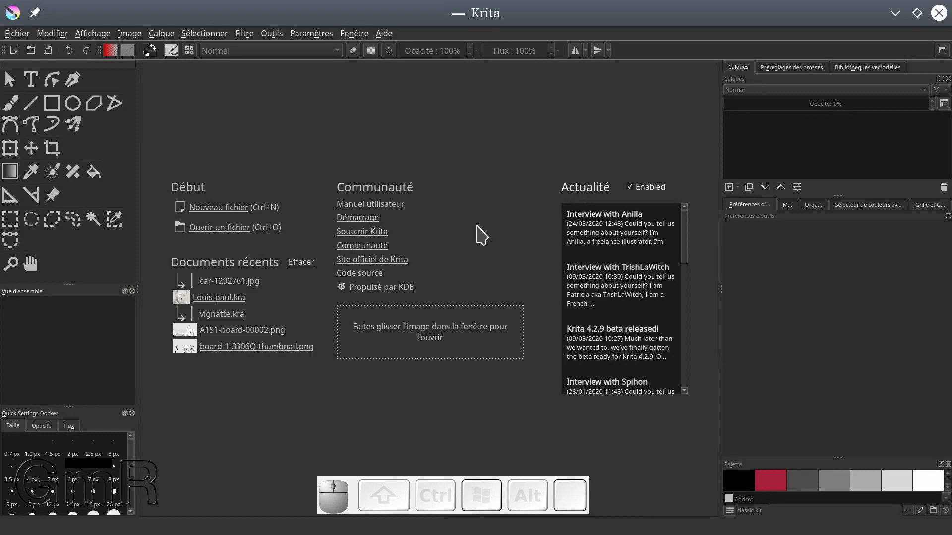
pyautogui.moveTo(834, 461); pyautogui.dragTo(839, 404)
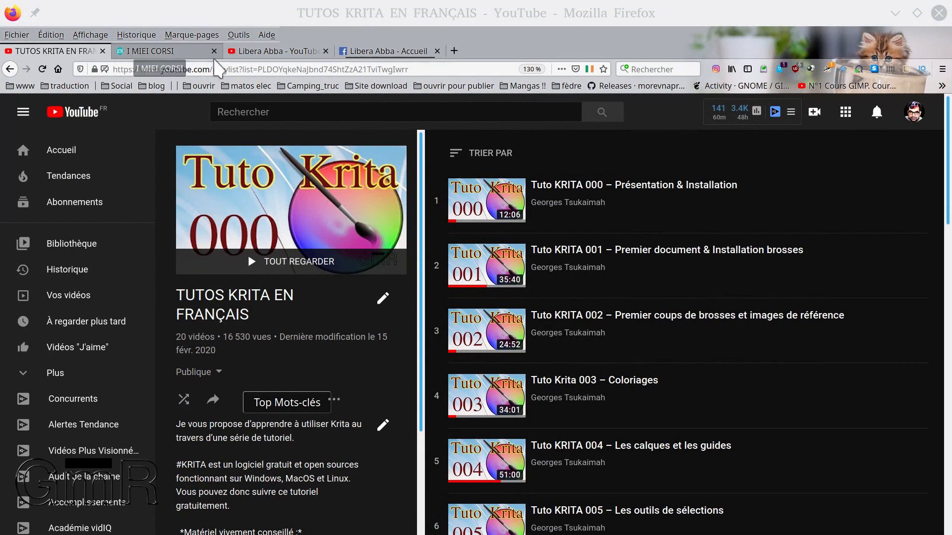
# Browse the I MIEI CORSI web page in Firefox, examining the butterfly drawing lesson and its downloadable image files
pyautogui.click(149, 51)
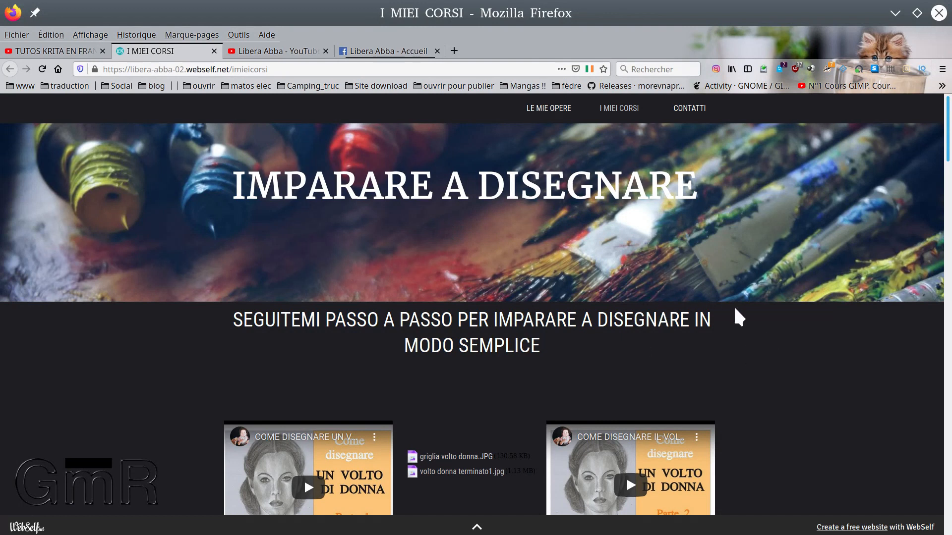
pyautogui.scroll(-2, 809, 342)
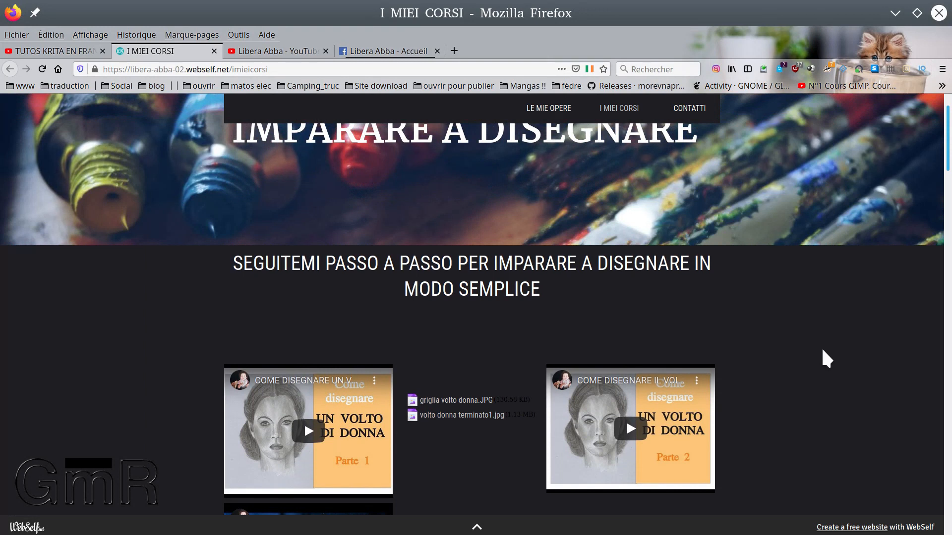
pyautogui.scroll(-4, 831, 352)
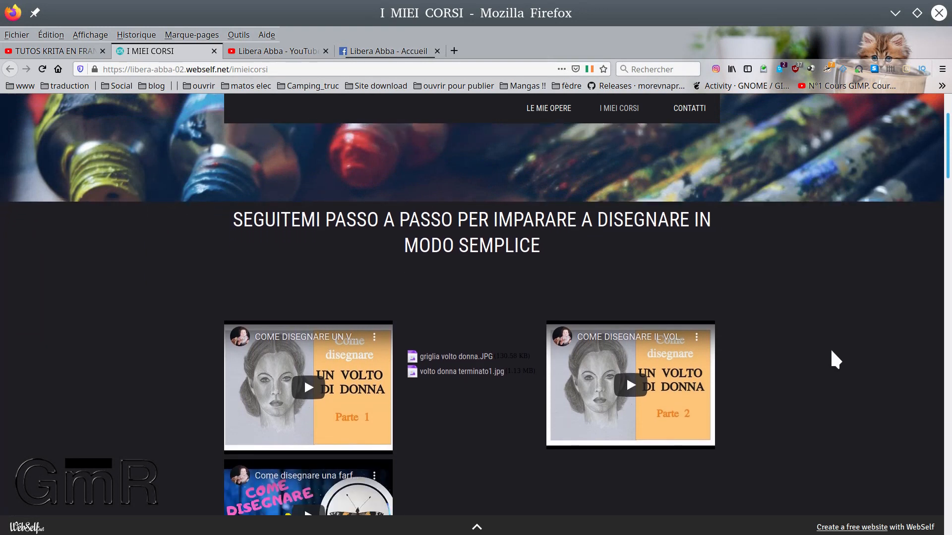
pyautogui.scroll(-2, 599, 372)
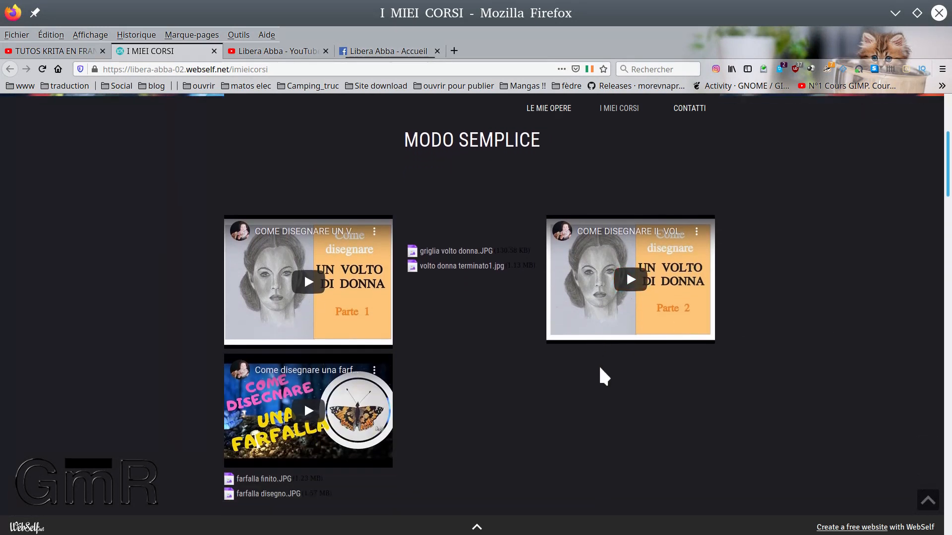
pyautogui.scroll(4, 463, 303)
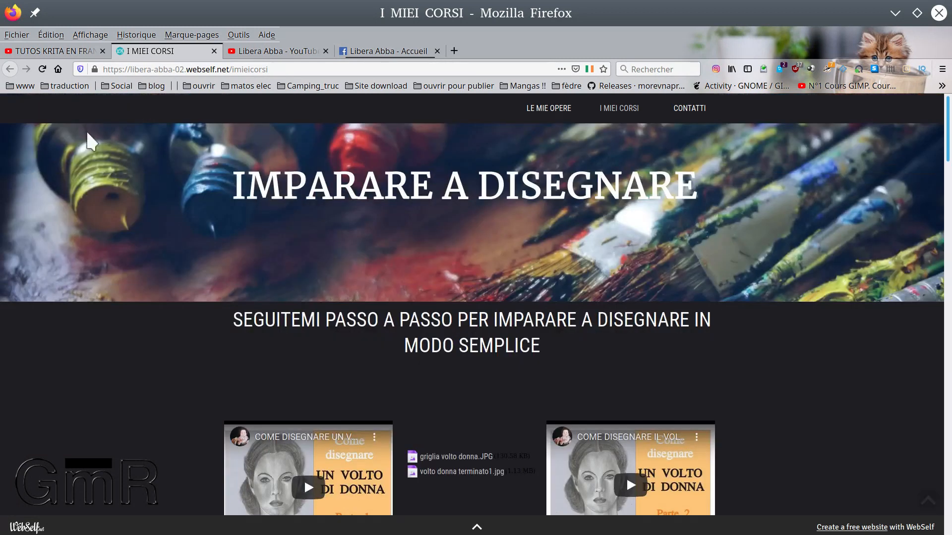
pyautogui.scroll(-3, 515, 280)
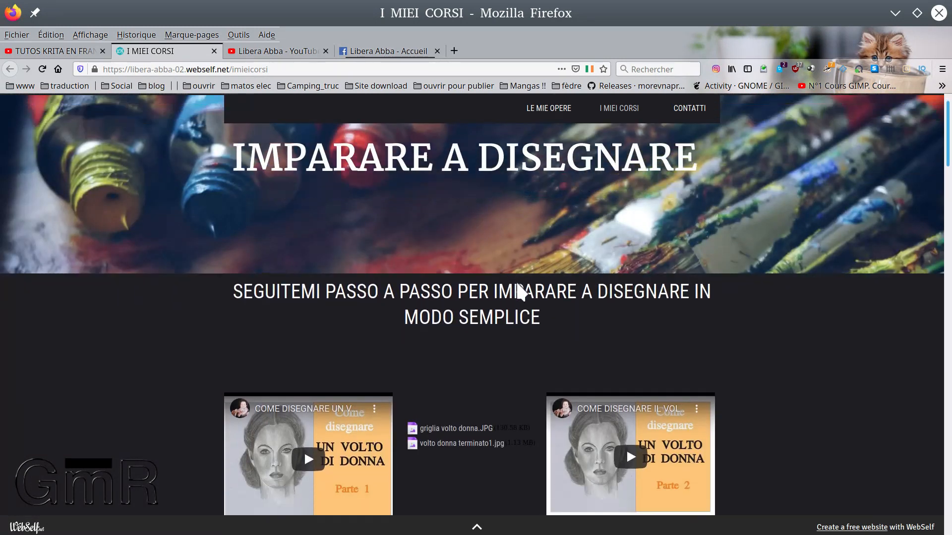
pyautogui.scroll(-1, 514, 281)
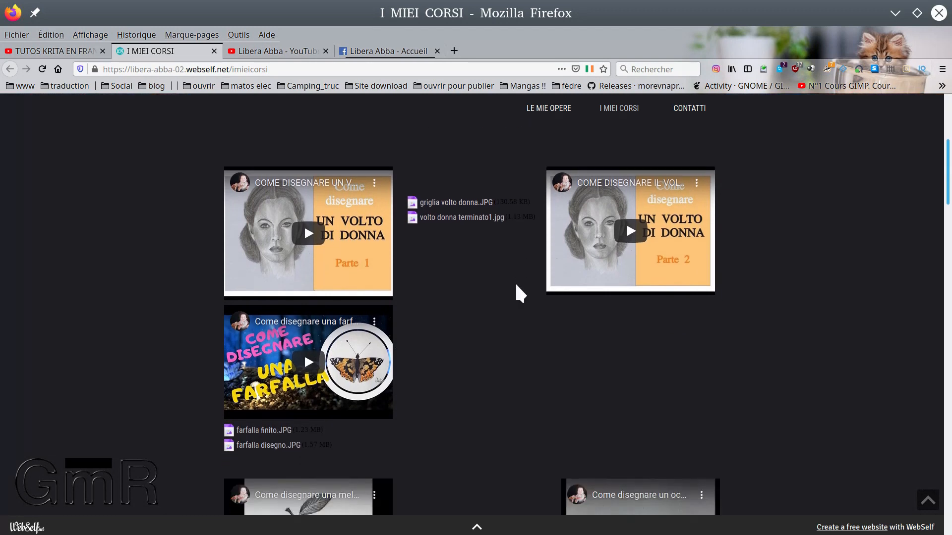
pyautogui.scroll(-1, 514, 282)
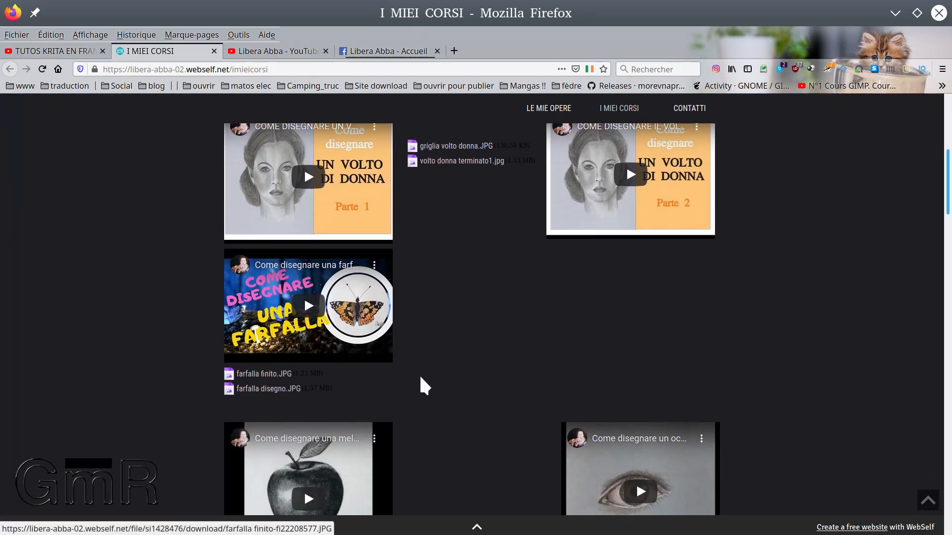
pyautogui.scroll(-1, 446, 399)
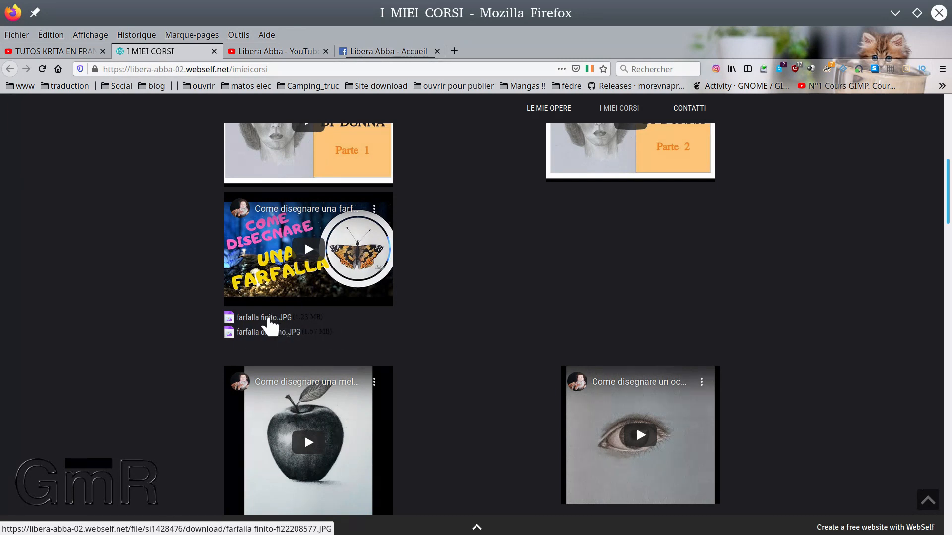
pyautogui.scroll(3, 270, 325)
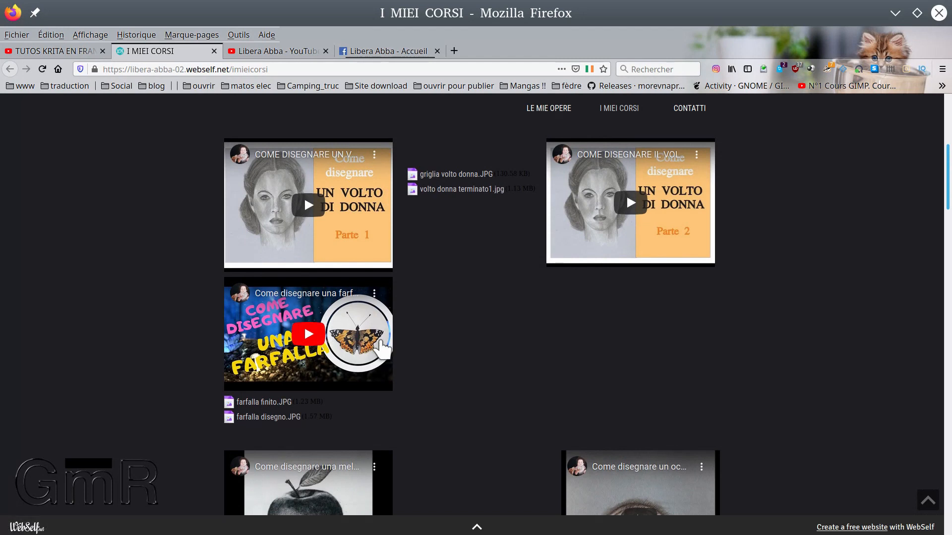
pyautogui.scroll(-3, 373, 342)
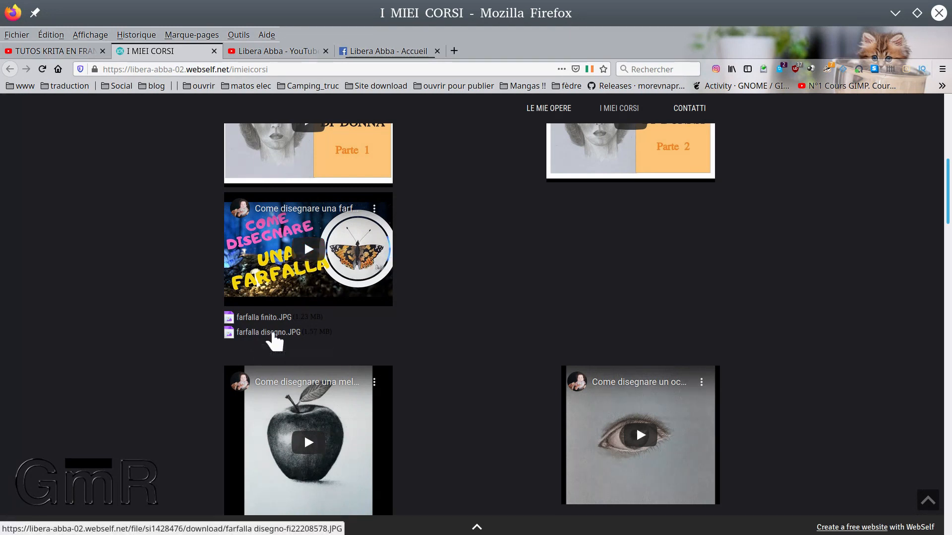
pyautogui.scroll(3, 274, 337)
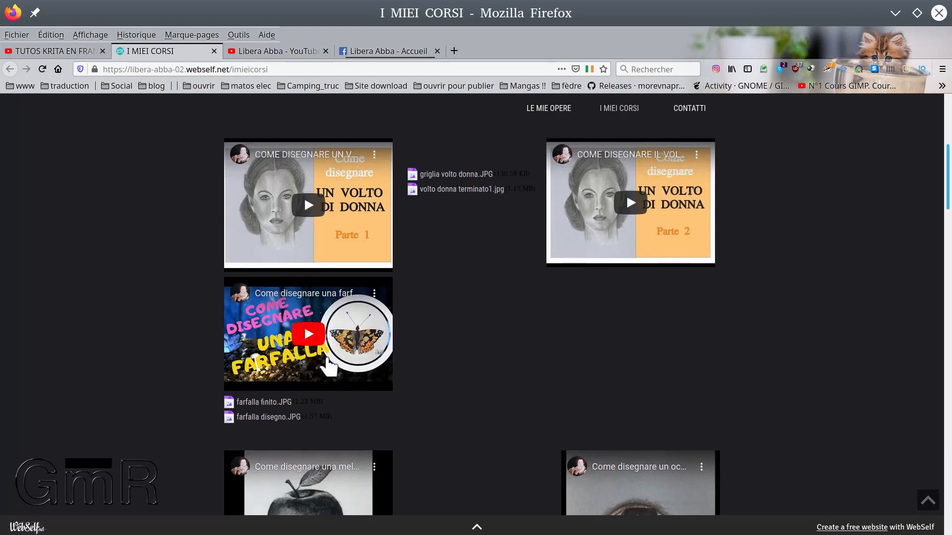
pyautogui.scroll(10, 345, 218)
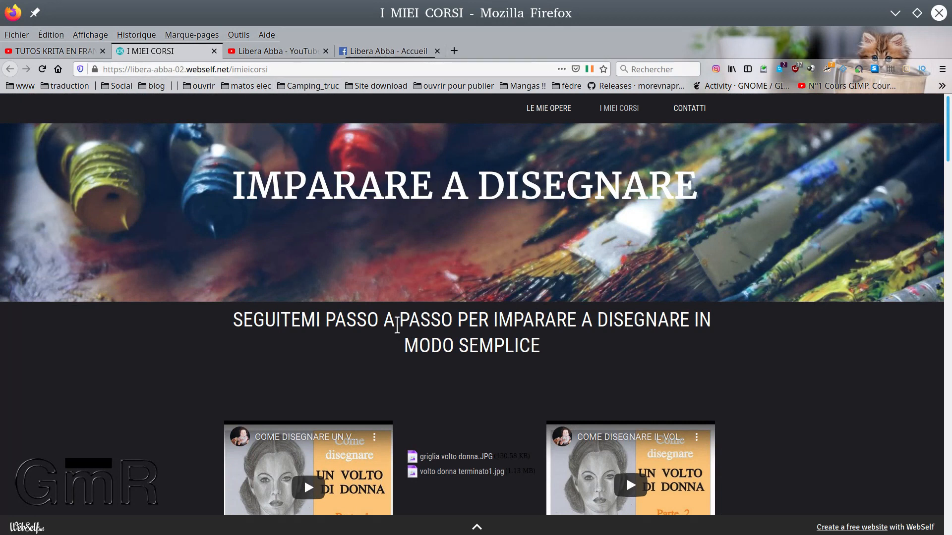
# View the artist's YouTube channel and Facebook page, and close the Facebook page
pyautogui.click(276, 52)
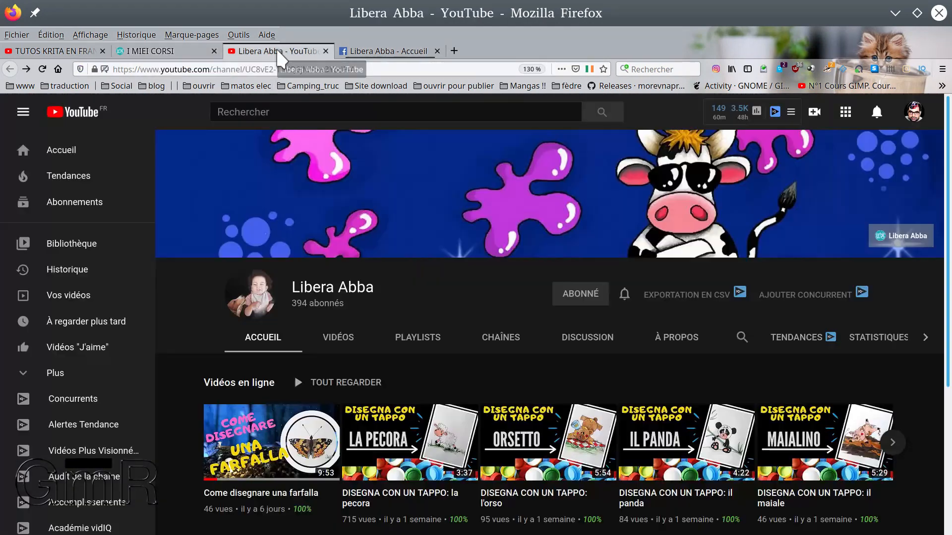
pyautogui.click(357, 54)
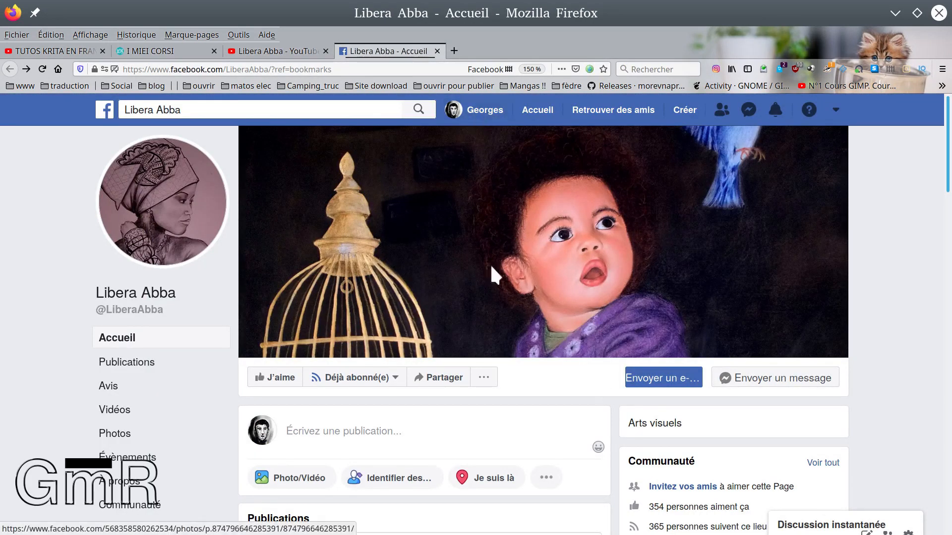
pyautogui.click(437, 51)
pyautogui.click(203, 52)
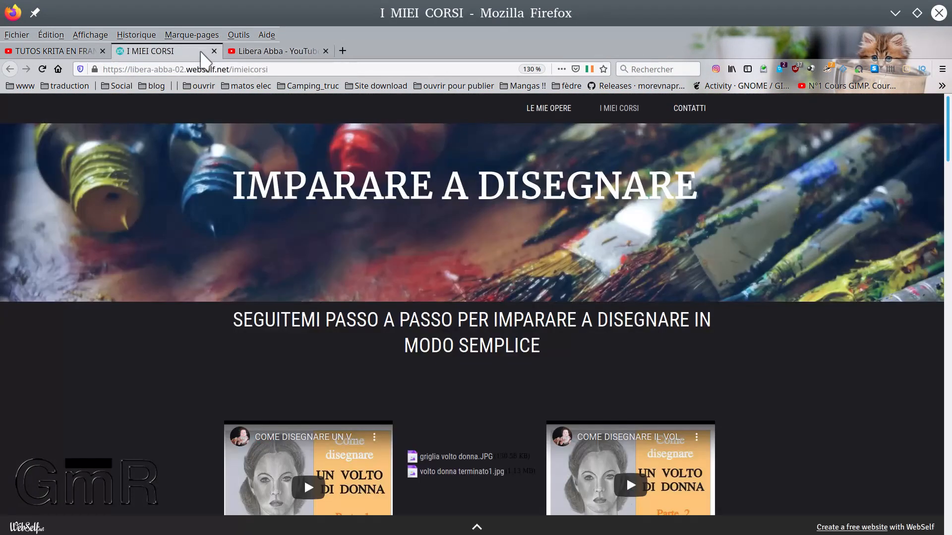
# Open the video "Come disegnare una farfalla" from the artist's YouTube channel and pause it
pyautogui.click(268, 51)
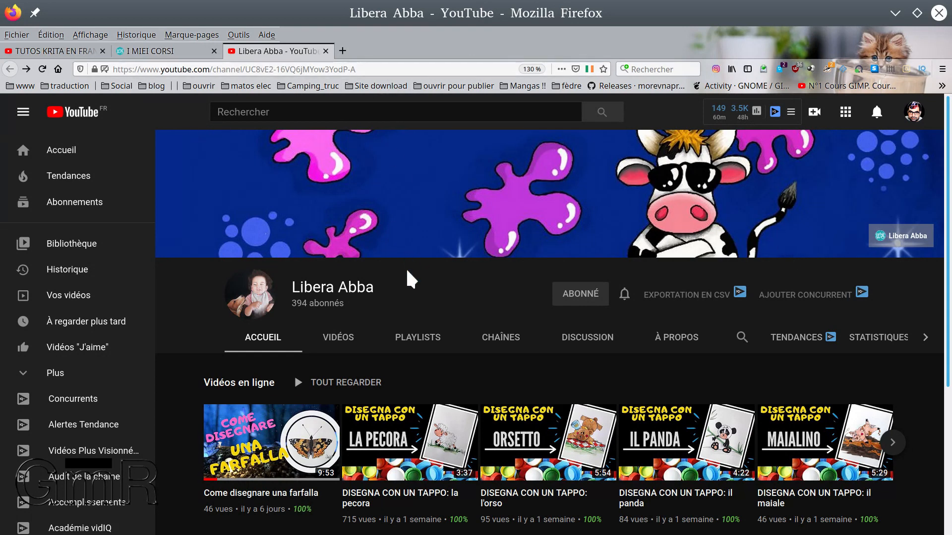
pyautogui.scroll(-3, 411, 267)
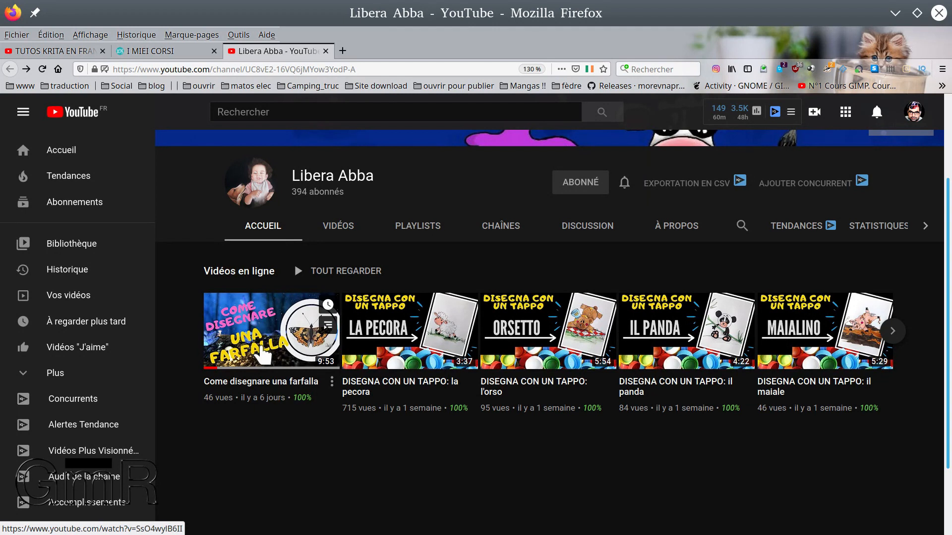
pyautogui.click(264, 356)
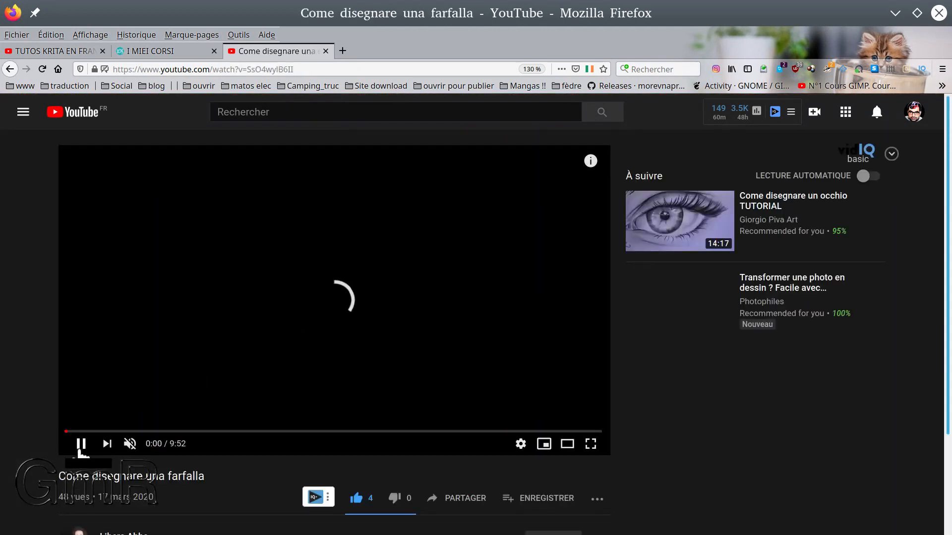
pyautogui.click(80, 446)
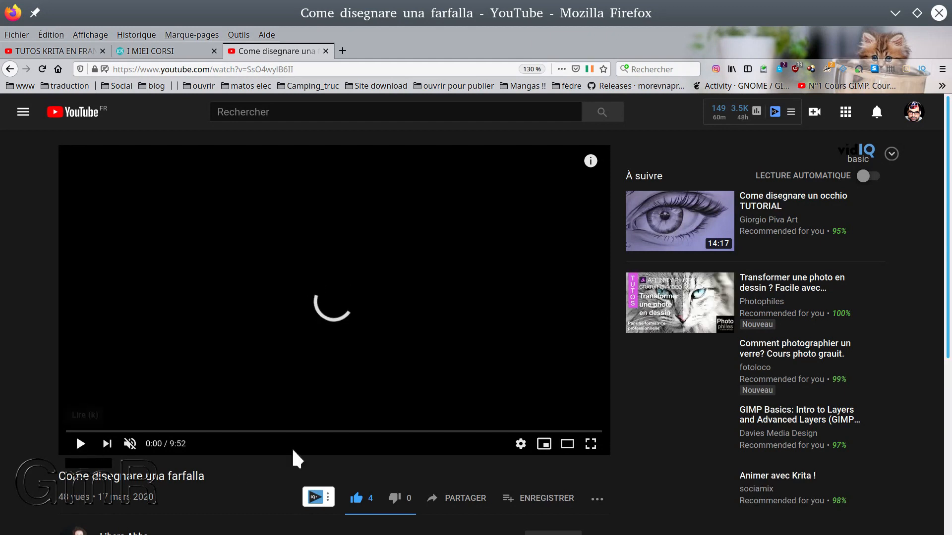
# Look over the butterfly video's description and sharing options, and close the video page
pyautogui.scroll(-1, 291, 447)
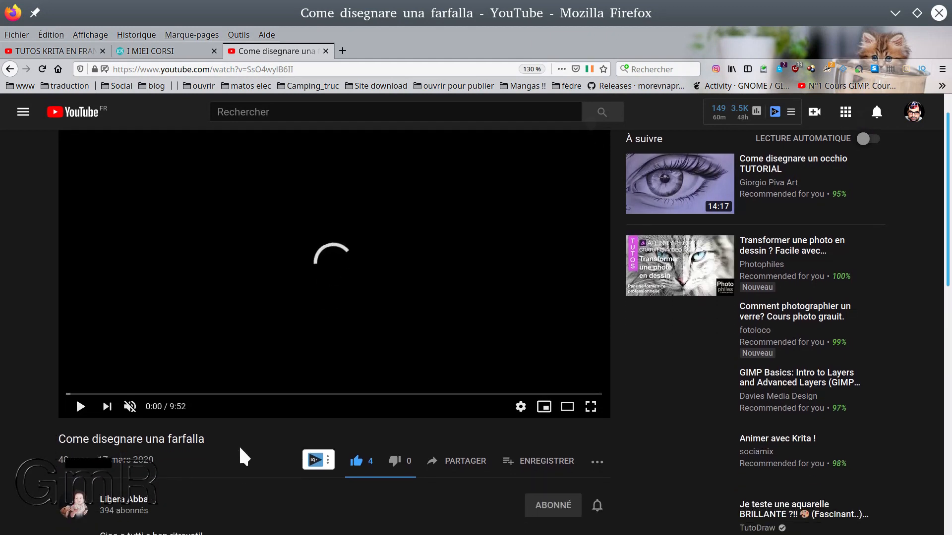
pyautogui.scroll(1, 310, 307)
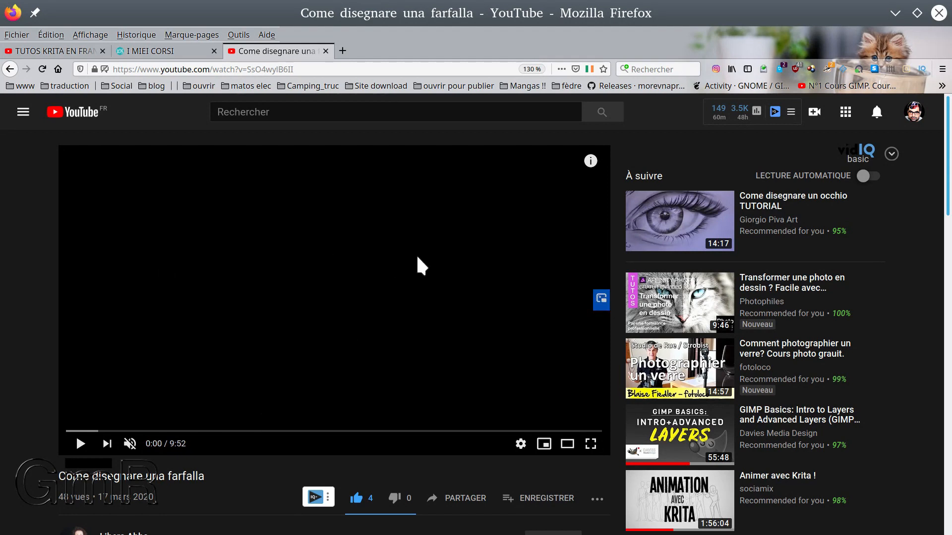
pyautogui.scroll(-1, 409, 303)
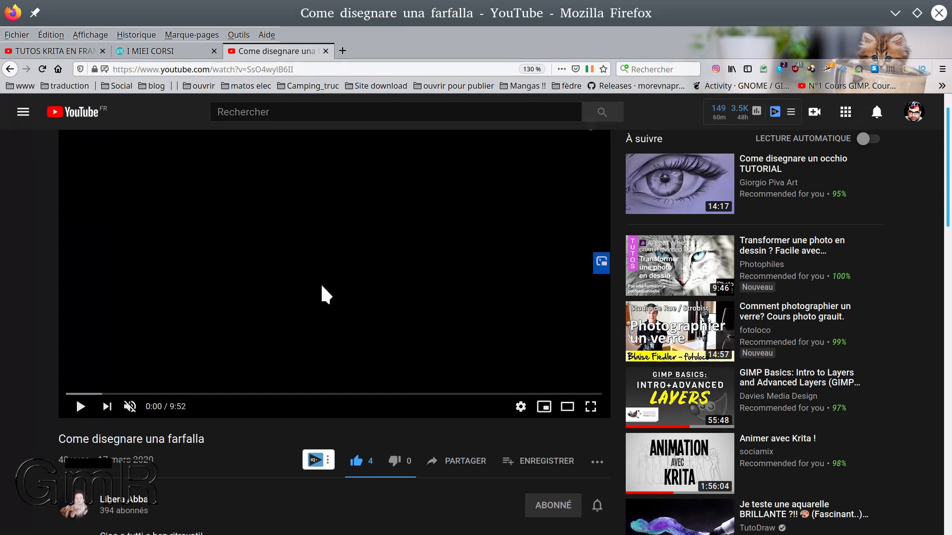
pyautogui.scroll(1, 315, 292)
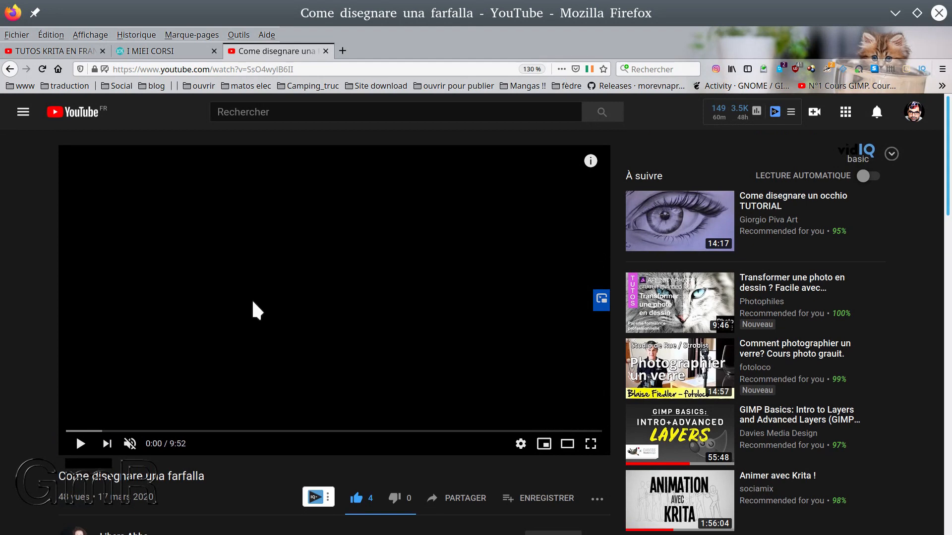
pyautogui.scroll(-3, 253, 302)
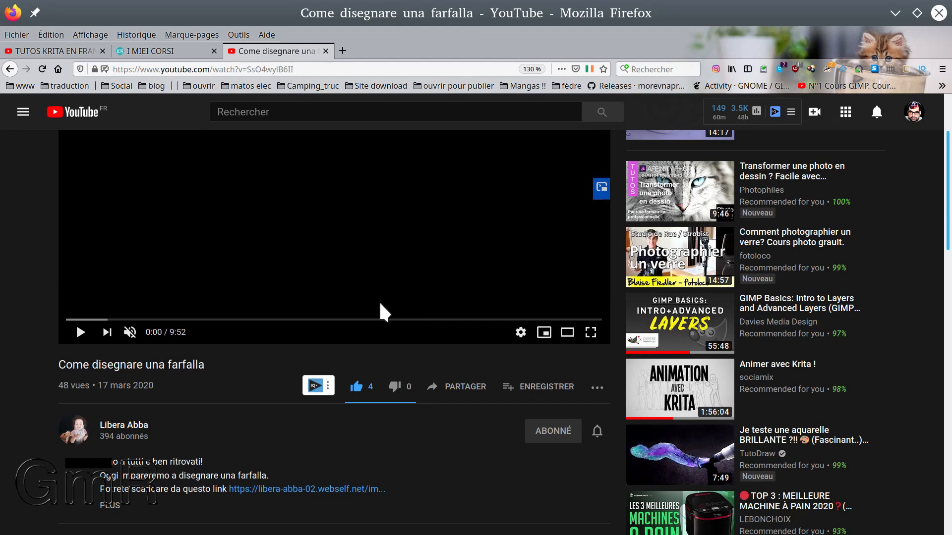
pyautogui.click(460, 392)
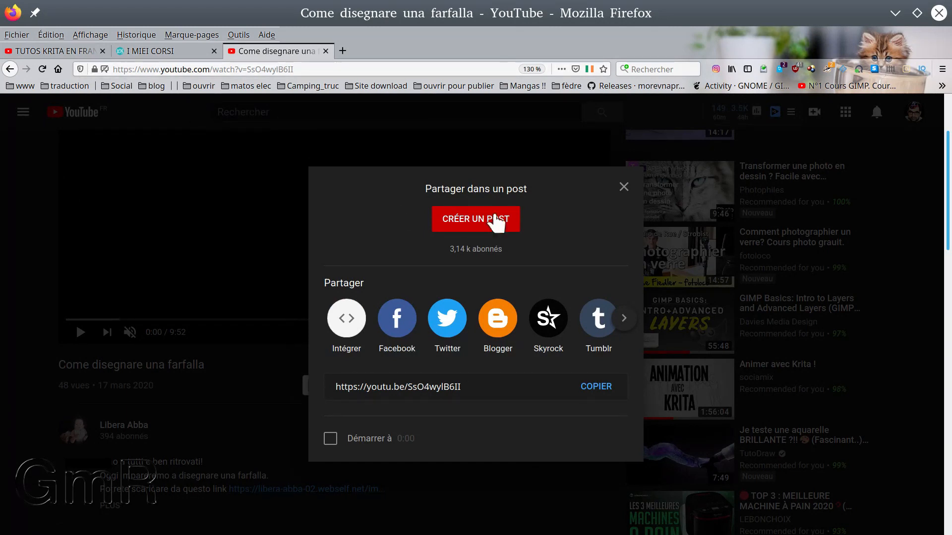
pyautogui.click(623, 188)
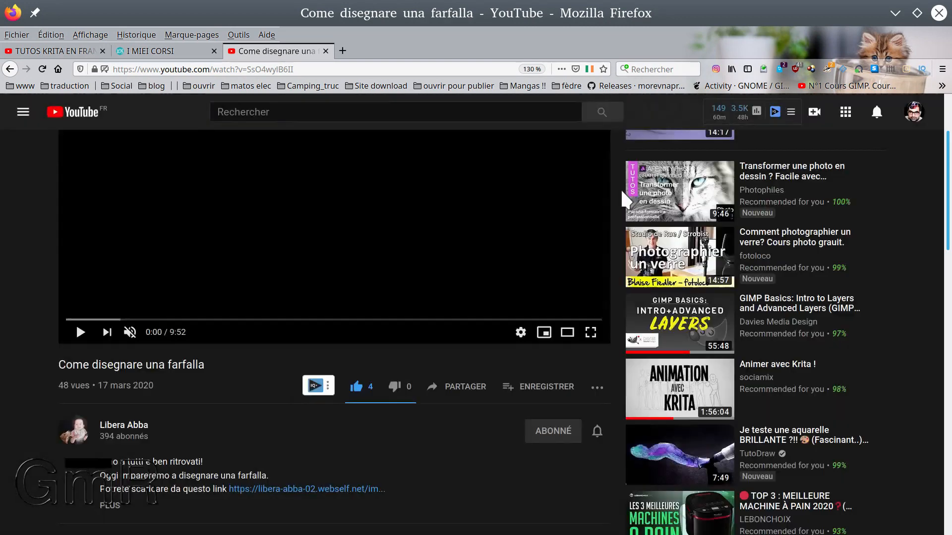
pyautogui.click(326, 51)
# Download farfalla finito.JPG from the butterfly lesson on the courses page and save it in a folder on the desktop (Bureau)
pyautogui.scroll(-10, 369, 380)
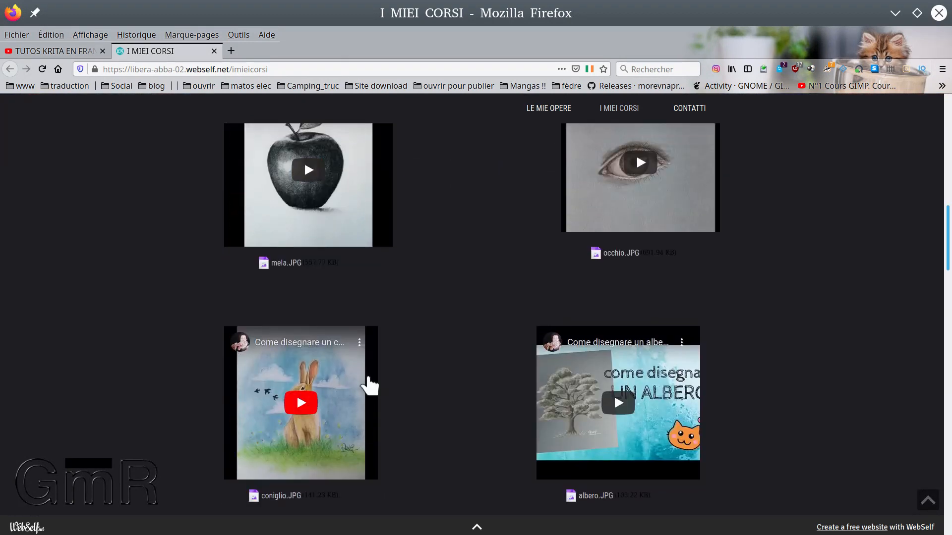
pyautogui.scroll(5, 366, 383)
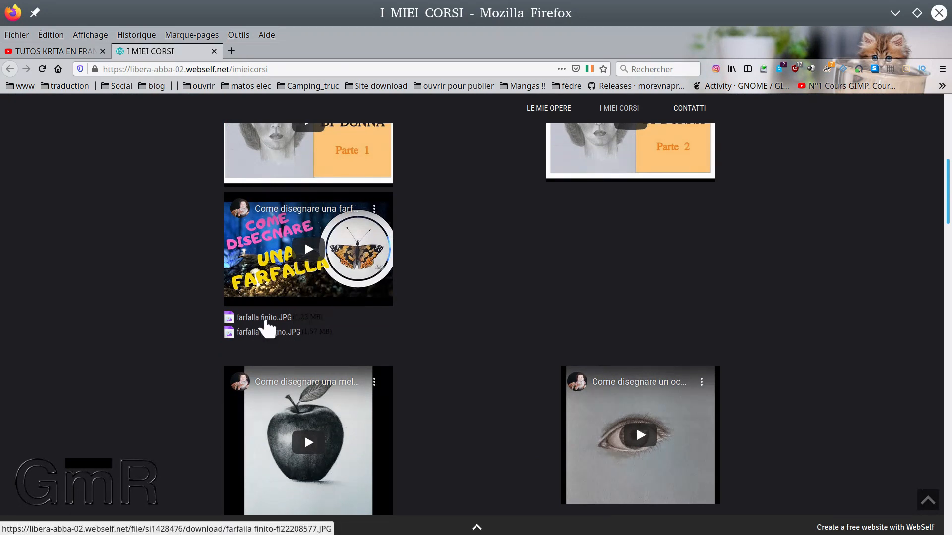
pyautogui.click(265, 318)
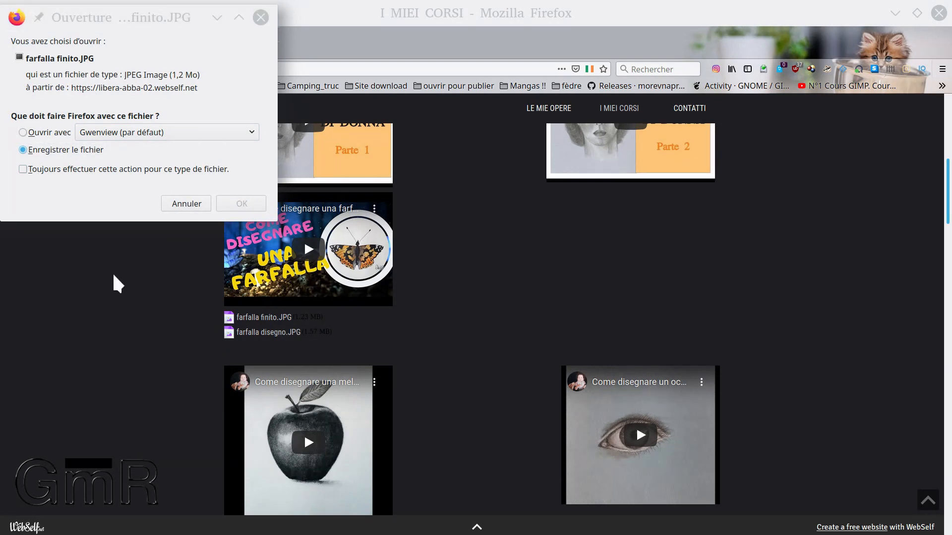
pyautogui.click(74, 149)
pyautogui.click(242, 203)
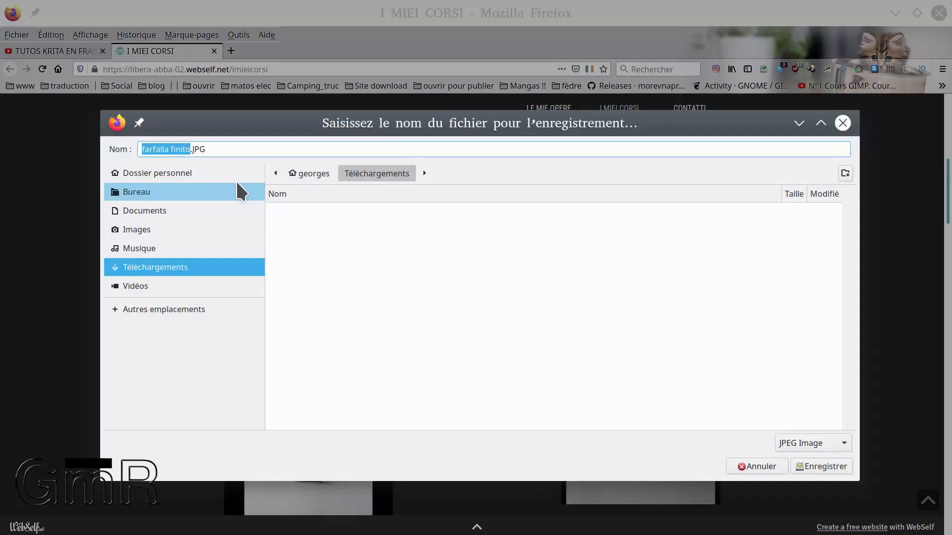
pyautogui.click(144, 191)
pyautogui.doubleClick(347, 359)
pyautogui.click(823, 466)
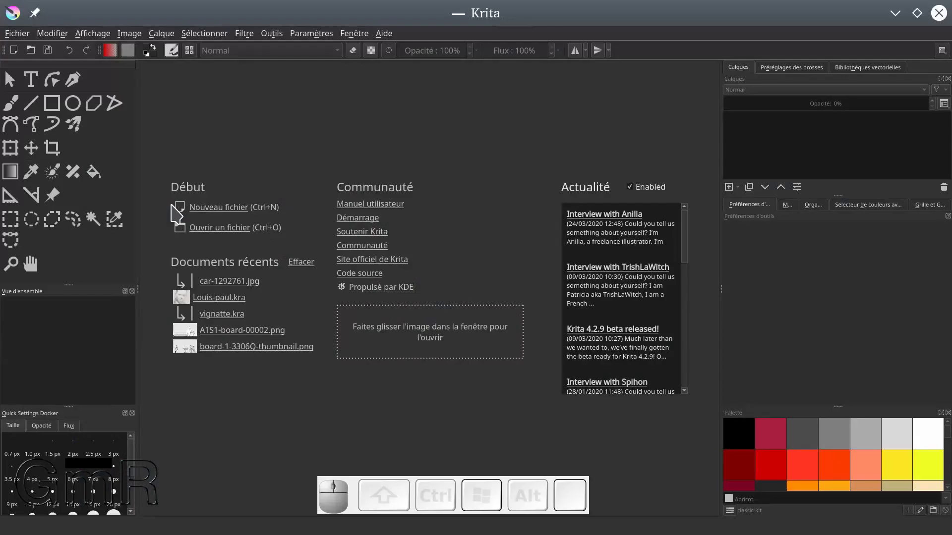
# Switch to the desktop and open the saved farfalla finito.JPG in the Gwenview image viewer
pyautogui.rightClick(270, 10)
pyautogui.click(510, 55)
pyautogui.rightClick(350, 500)
pyautogui.click(375, 494)
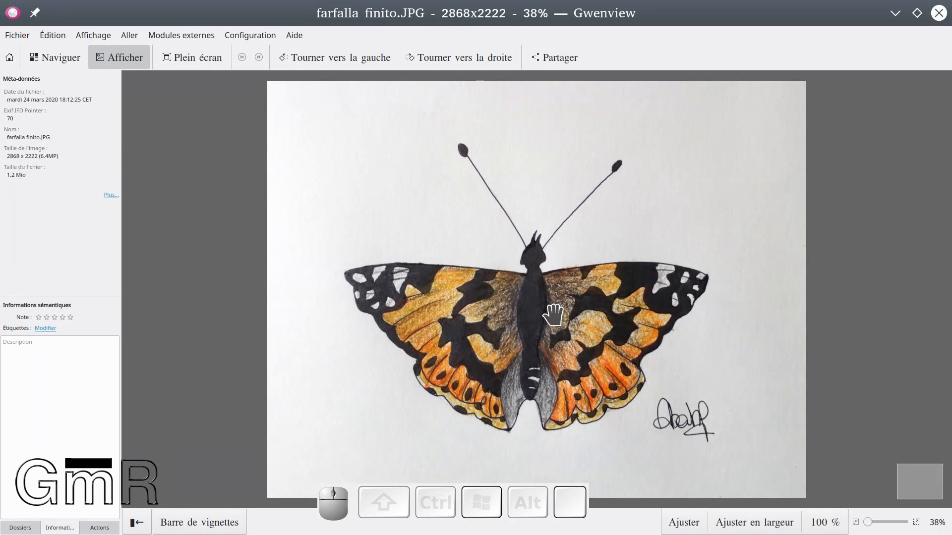
# Examine the butterfly's wing colouring and black patterns up close and as a whole, and close the image viewer
pyautogui.keyDown('ctrl'); pyautogui.scroll(-4, 547, 313); pyautogui.keyUp('ctrl')
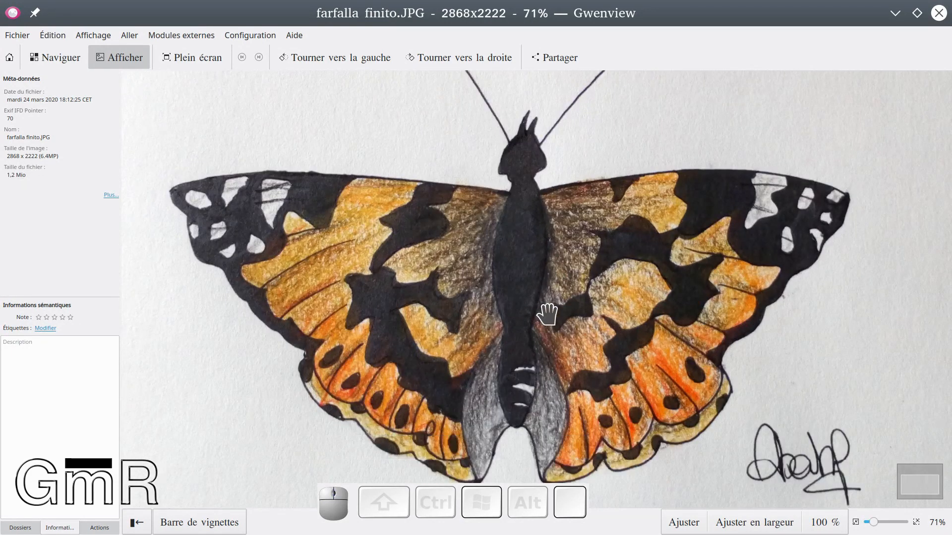
pyautogui.keyDown('ctrl'); pyautogui.scroll(4, 548, 313); pyautogui.keyUp('ctrl')
pyautogui.keyDown('ctrl'); pyautogui.scroll(5, 548, 315); pyautogui.keyUp('ctrl')
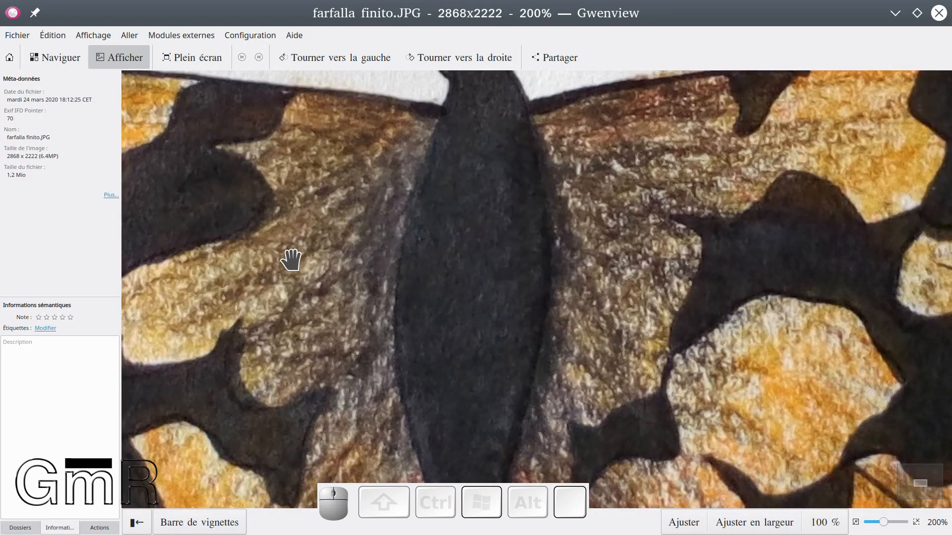
pyautogui.keyDown('ctrl'); pyautogui.scroll(5, 431, 268); pyautogui.keyUp('ctrl')
pyautogui.keyDown('ctrl'); pyautogui.scroll(-7, 436, 298); pyautogui.keyUp('ctrl')
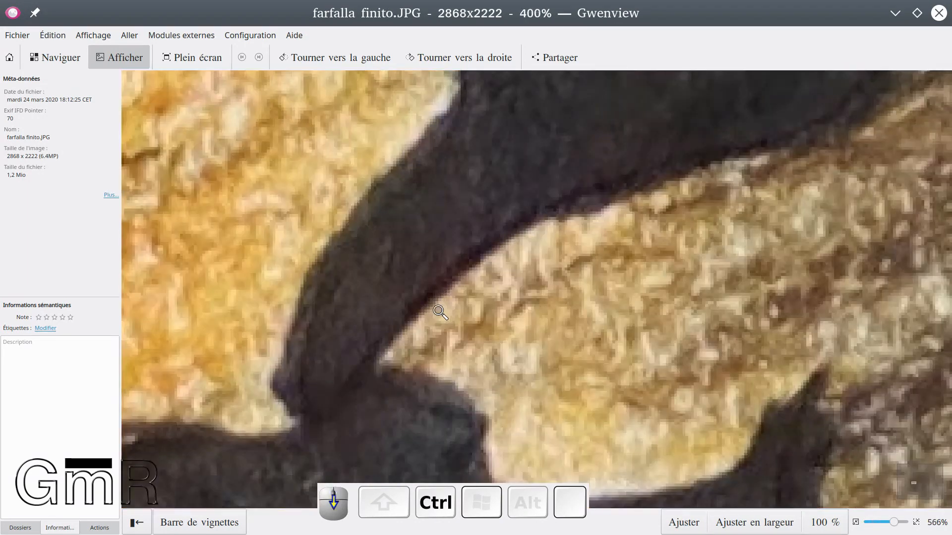
pyautogui.keyDown('ctrl'); pyautogui.scroll(-4, 440, 312); pyautogui.keyUp('ctrl')
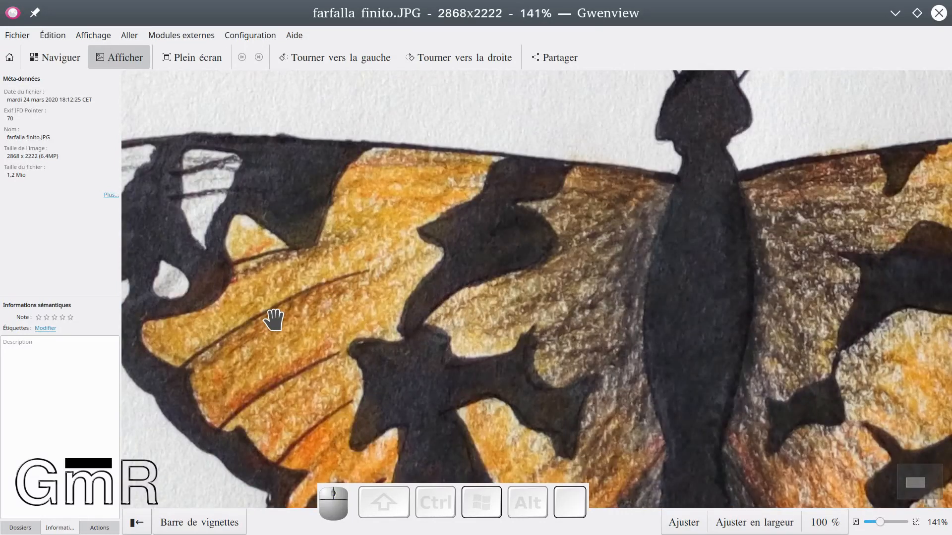
pyautogui.keyDown('ctrl'); pyautogui.scroll(-2, 304, 255); pyautogui.keyUp('ctrl')
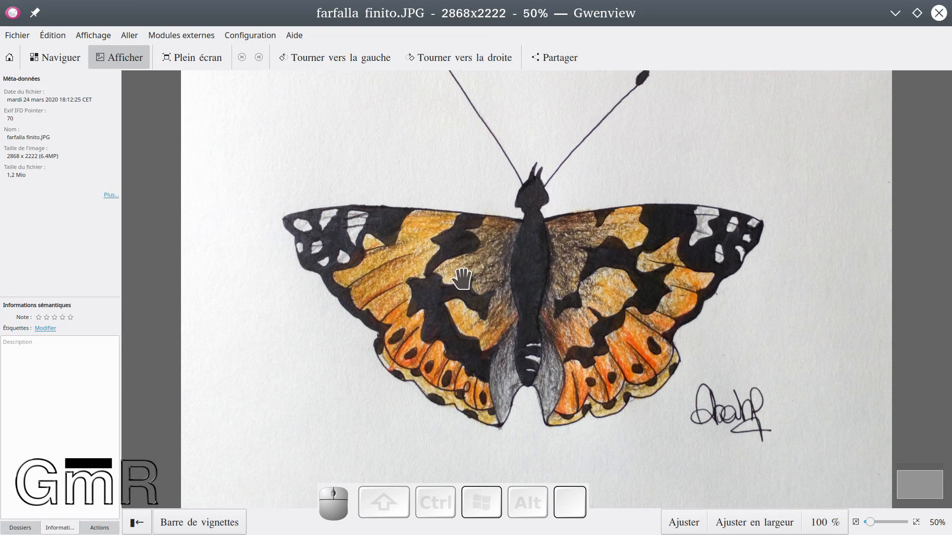
pyautogui.scroll(2, 579, 326)
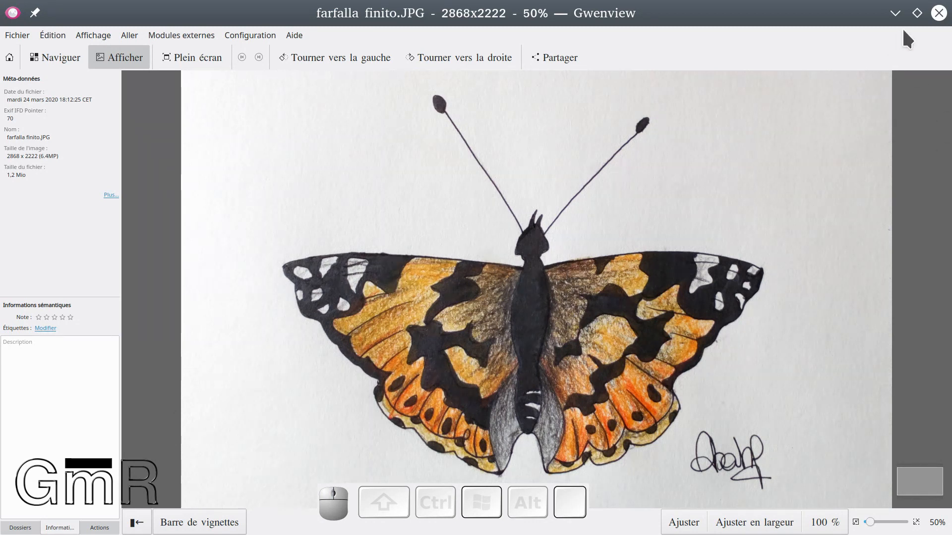
pyautogui.click(938, 13)
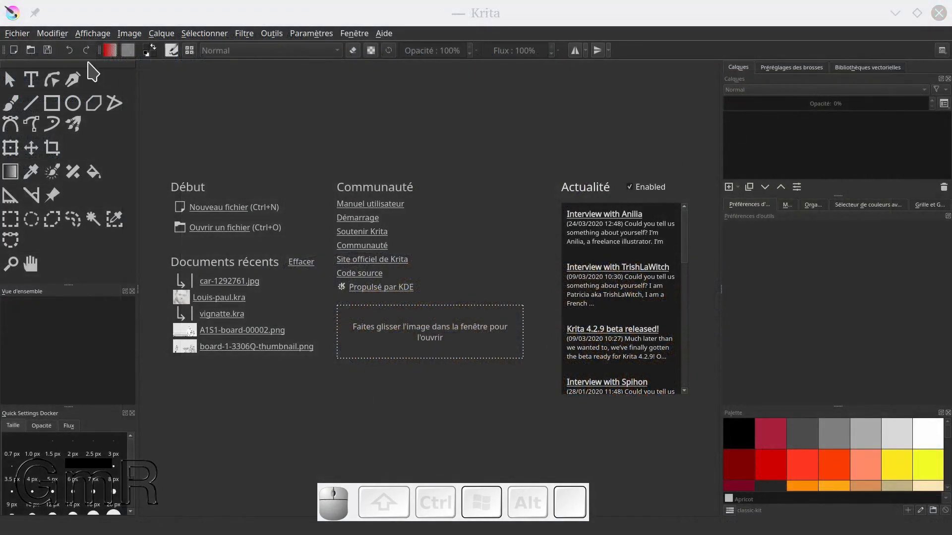
# Start a new custom document in Krita using the A4 (300 ppi) preset
pyautogui.click(18, 35)
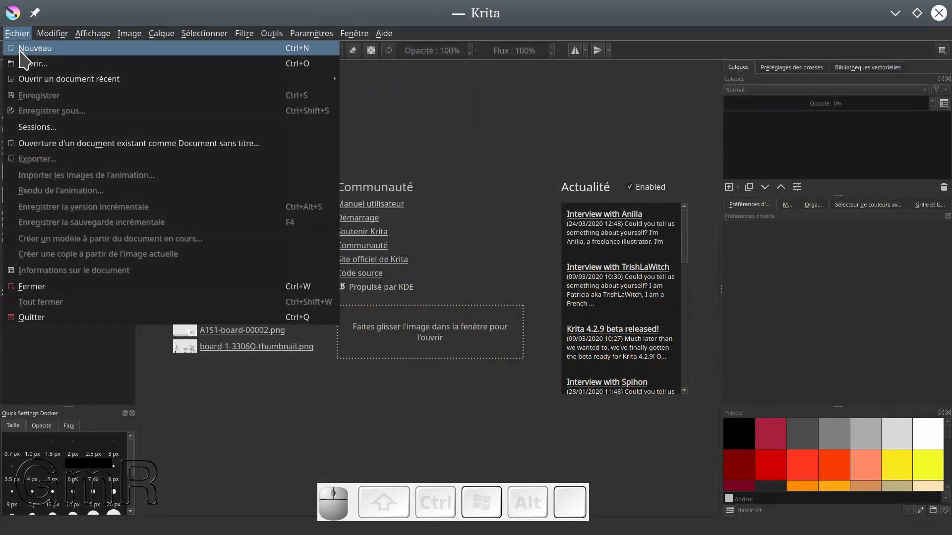
pyautogui.click(115, 50)
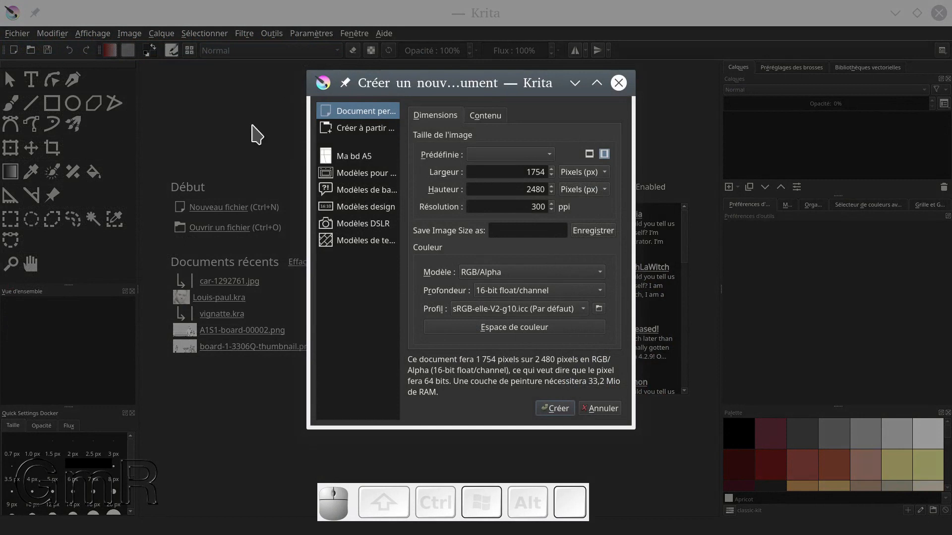
pyautogui.moveTo(634, 164); pyautogui.dragTo(809, 163)
pyautogui.click(613, 157)
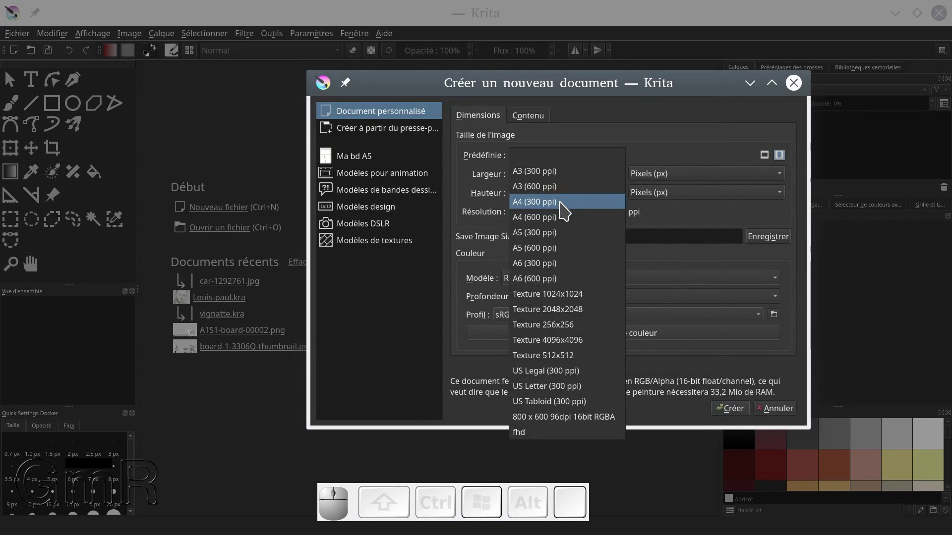
pyautogui.click(563, 211)
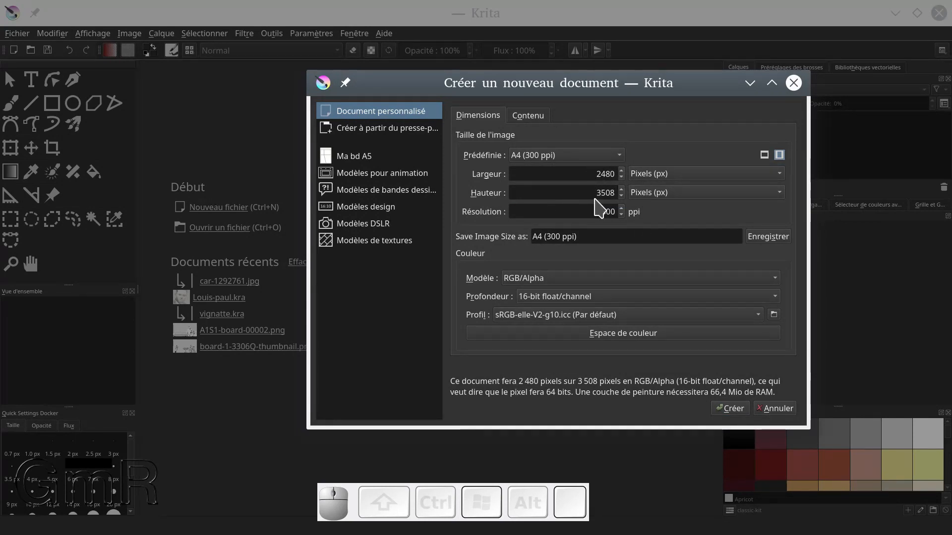
# Set the document height to 2480 px, keep the sRGB-elle-V2-g10.icc colour profile, and create the document
pyautogui.moveTo(591, 191); pyautogui.dragTo(730, 202)
pyautogui.write('2480')
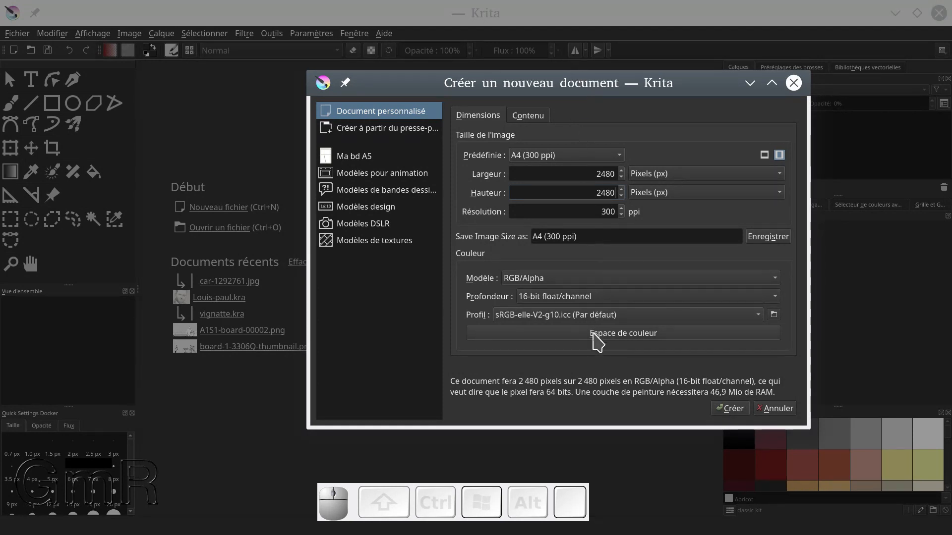
pyautogui.click(598, 341)
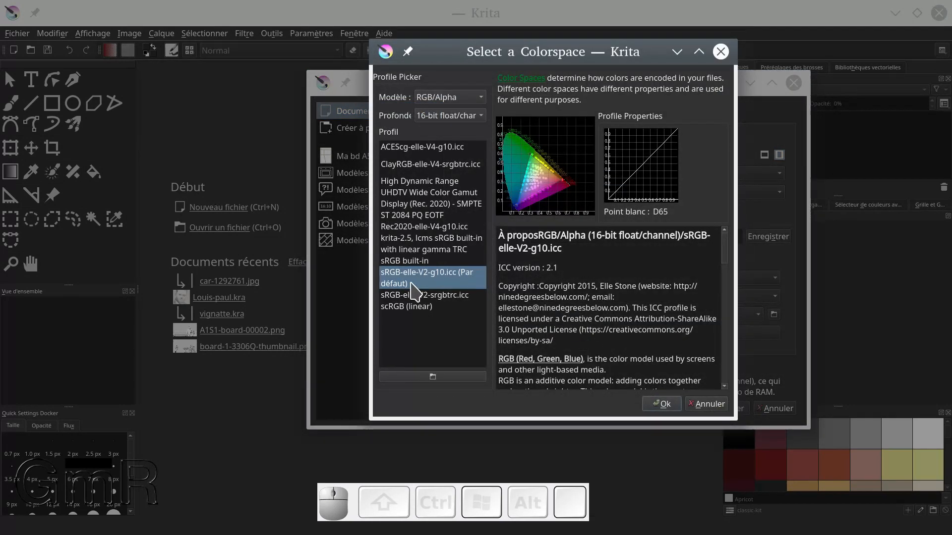
pyautogui.click(659, 402)
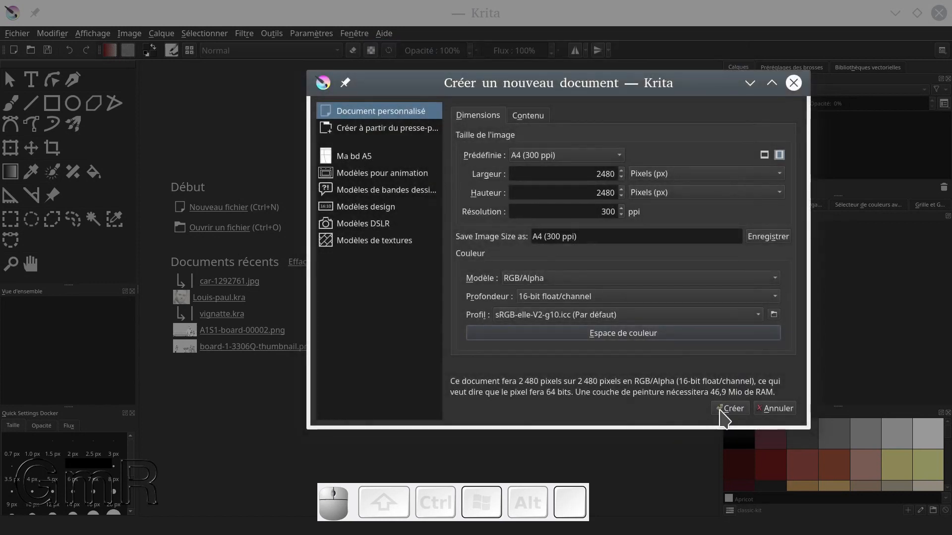
pyautogui.click(730, 409)
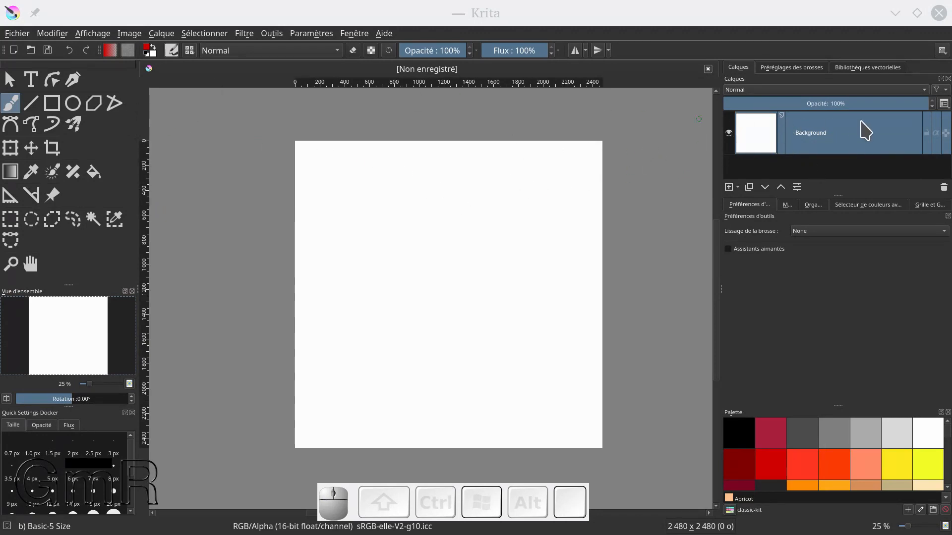
# Lock the Background layer and add a new layer above it named "références"
pyautogui.click(926, 133)
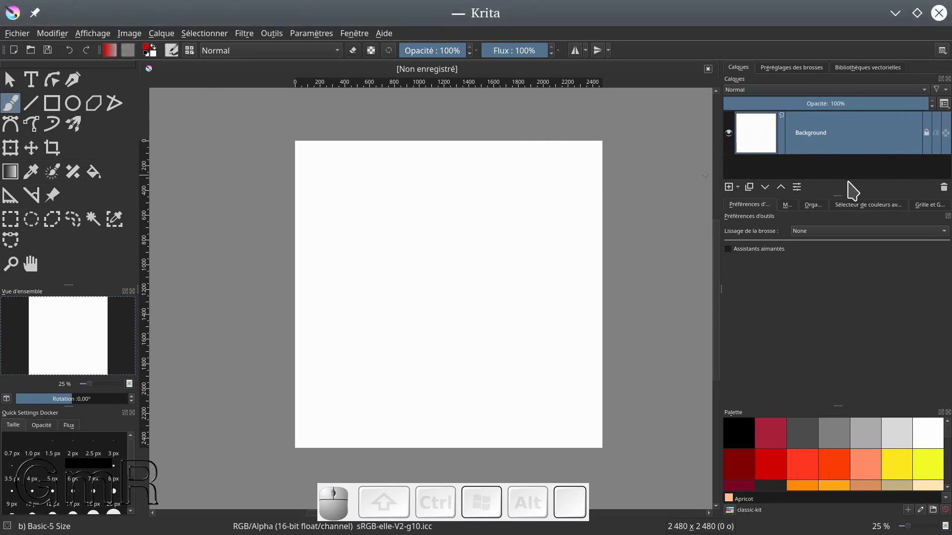
pyautogui.moveTo(839, 194); pyautogui.dragTo(844, 269)
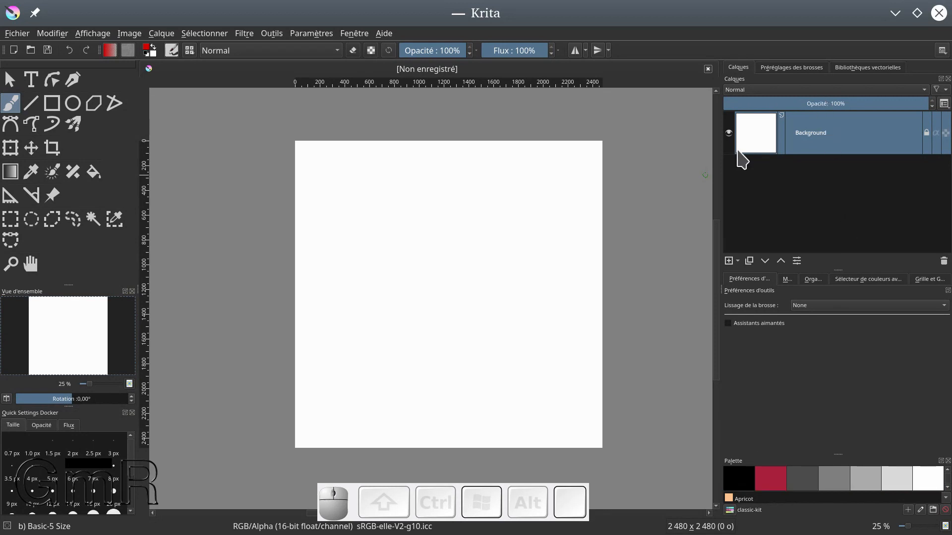
pyautogui.click(729, 261)
pyautogui.doubleClick(803, 133)
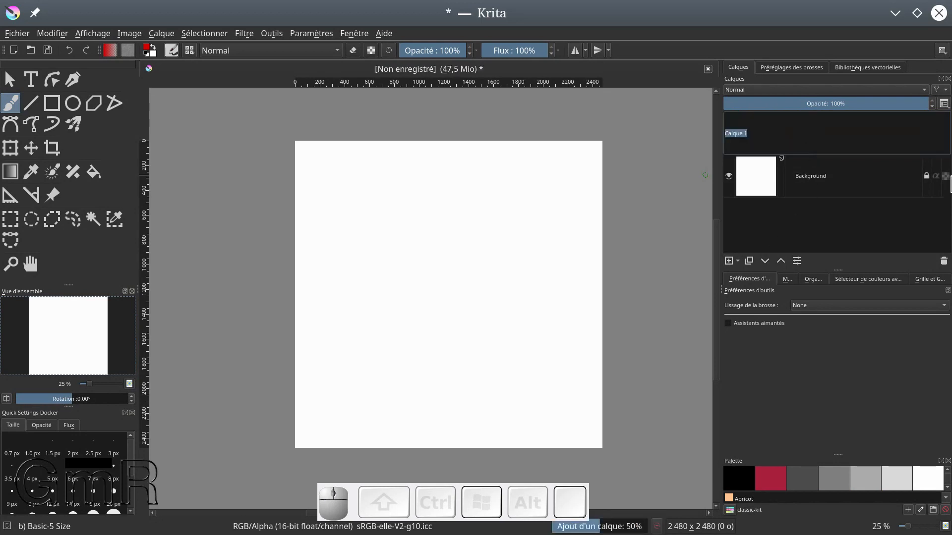
pyautogui.write('référenc')
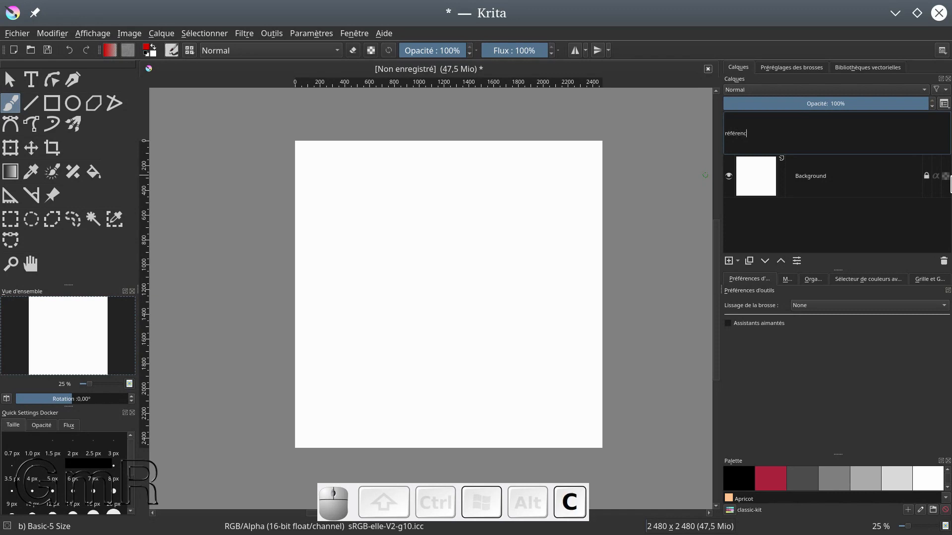
pyautogui.press('Return')
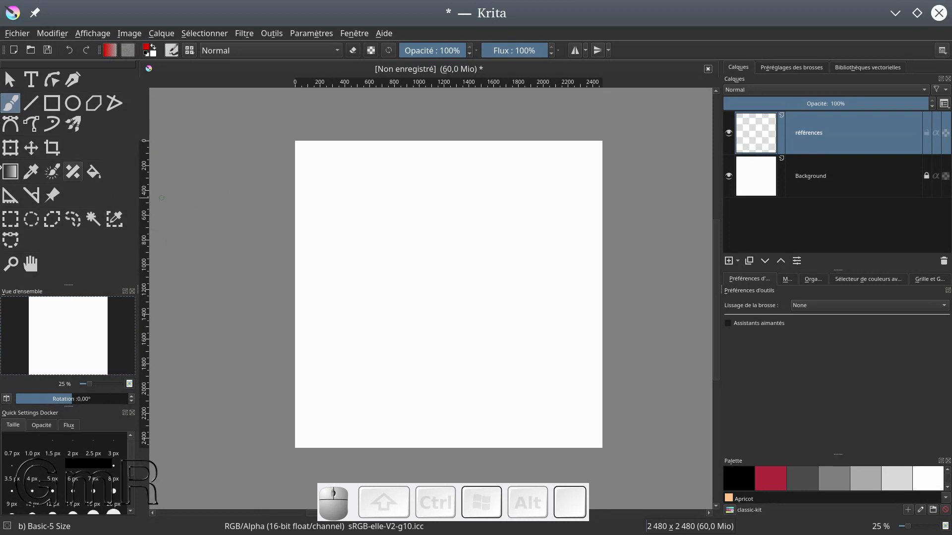
# Add farfalla finito.JPG from its folder on the desktop (Bureau) as a reference image
pyautogui.click(53, 198)
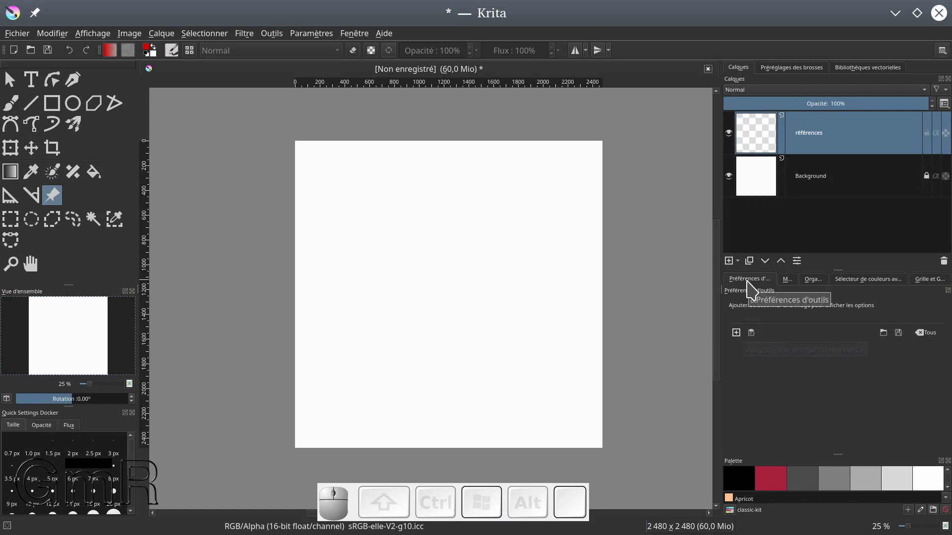
pyautogui.click(736, 333)
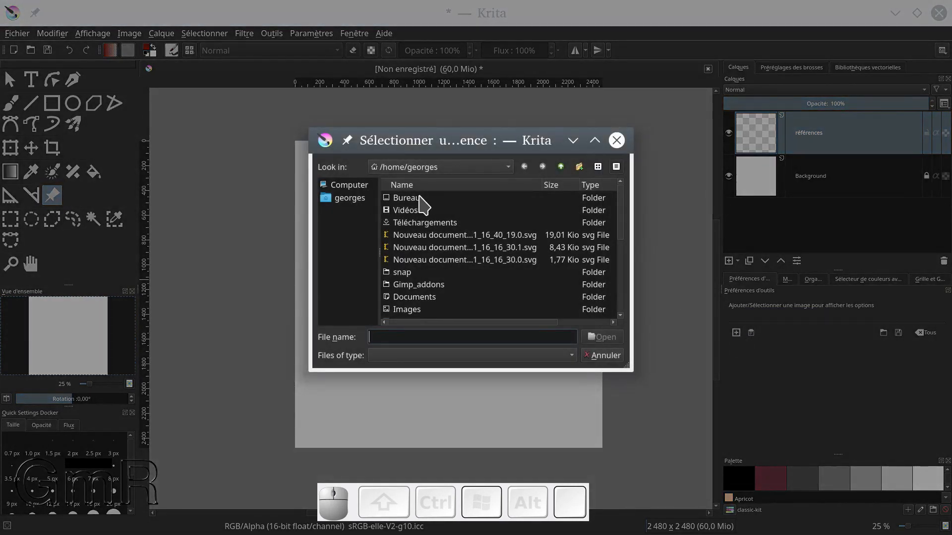
pyautogui.doubleClick(420, 198)
pyautogui.doubleClick(419, 197)
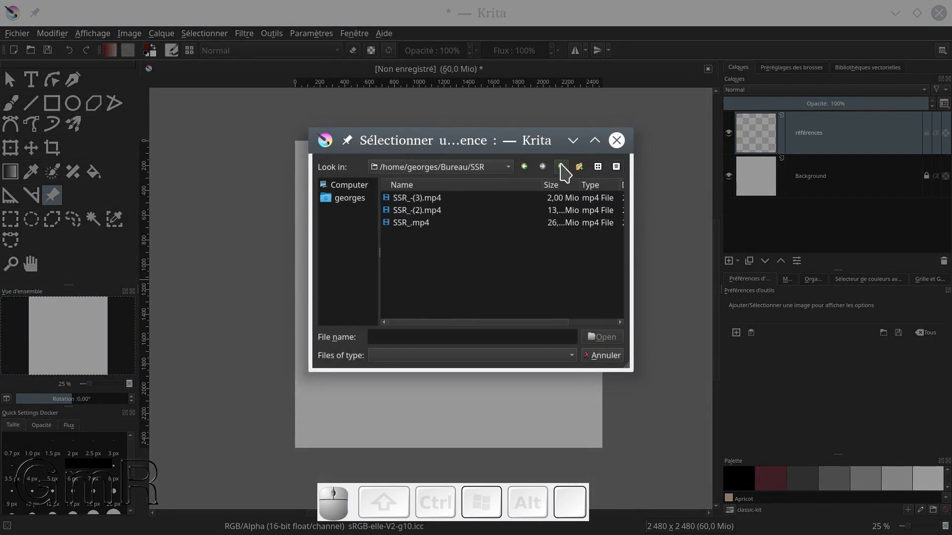
pyautogui.click(561, 167)
pyautogui.doubleClick(458, 211)
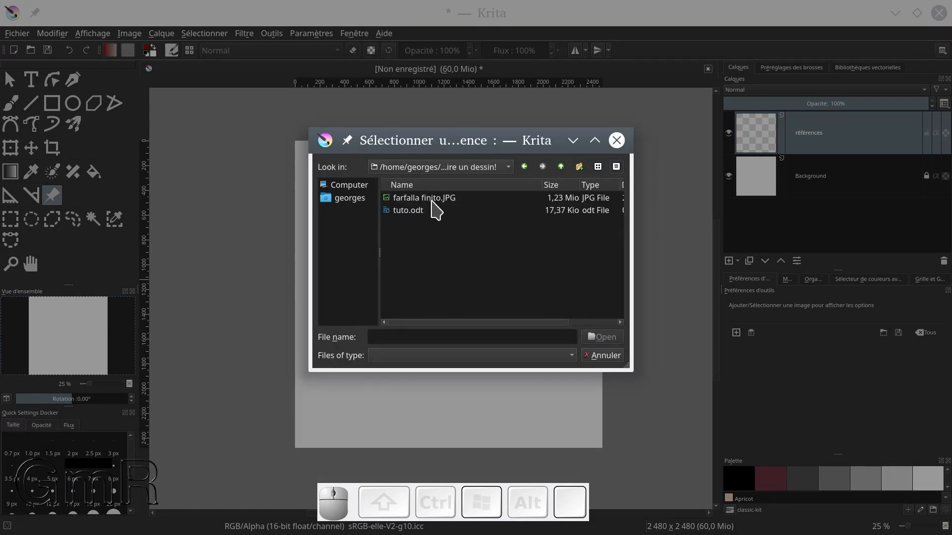
pyautogui.doubleClick(431, 200)
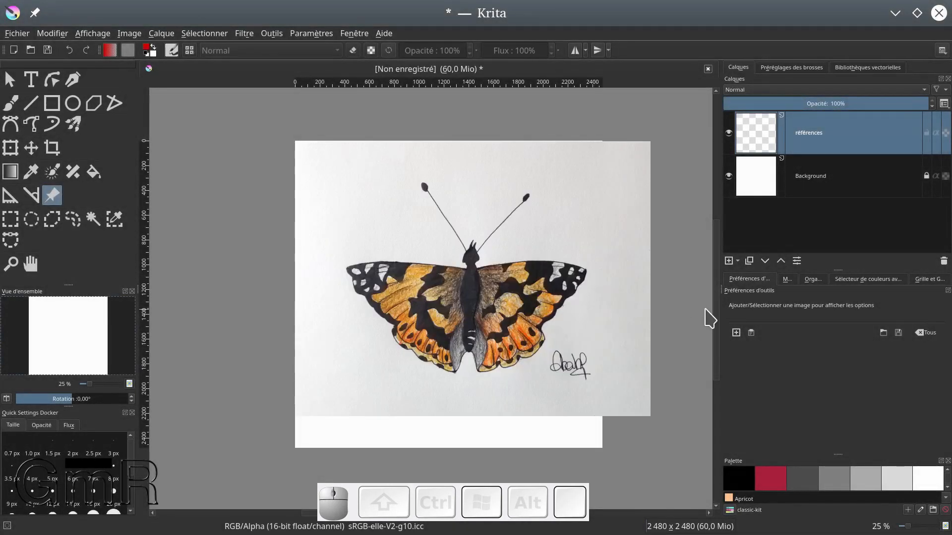
# Shrink the butterfly reference image to about half size and place it outside the canvas, beside its upper left edge
pyautogui.moveTo(471, 247)
pyautogui.mouseDown()
pyautogui.moveTo(494, 236)
pyautogui.moveTo(319, 247)
pyautogui.moveTo(602, 245)
pyautogui.moveTo(465, 250)
pyautogui.mouseUp()
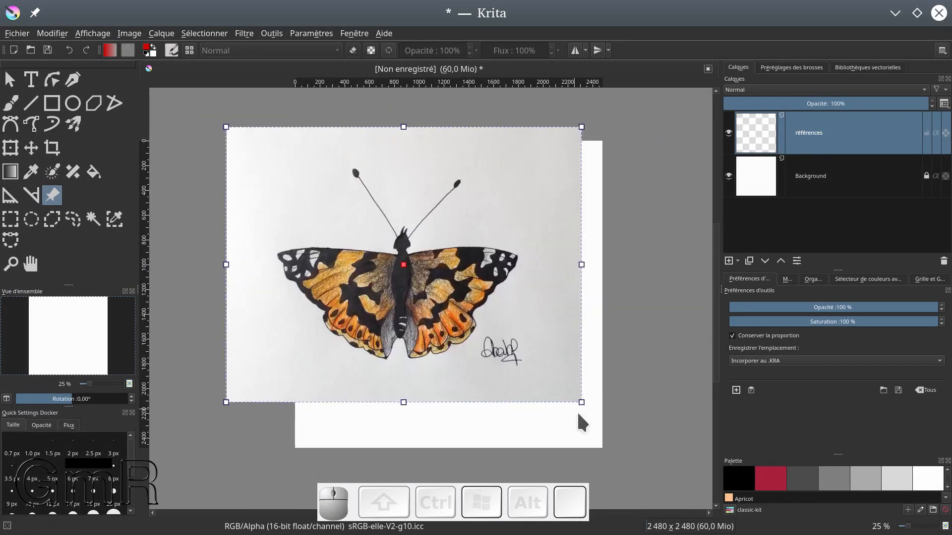
pyautogui.moveTo(581, 402); pyautogui.dragTo(421, 268)
pyautogui.moveTo(328, 209); pyautogui.dragTo(217, 224)
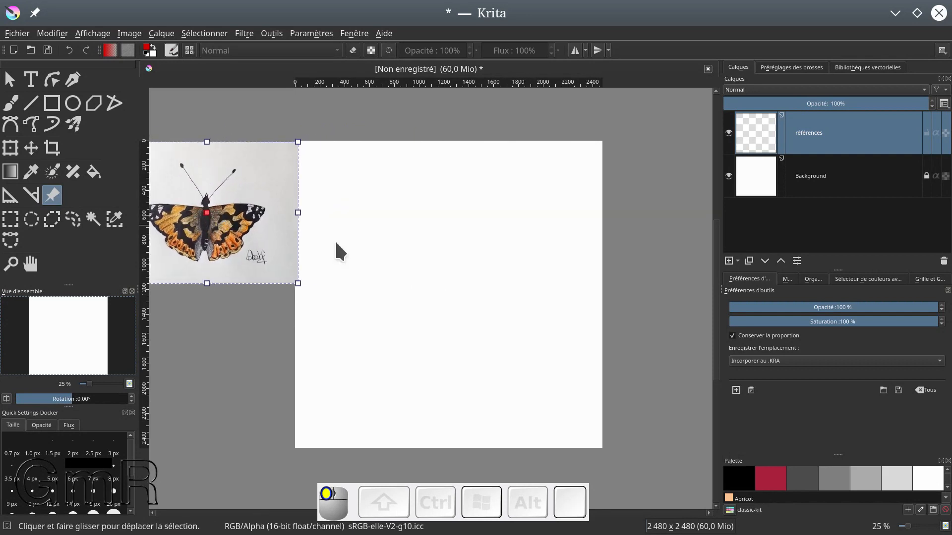
pyautogui.moveTo(489, 261); pyautogui.dragTo(558, 249)
pyautogui.moveTo(274, 204); pyautogui.dragTo(262, 204)
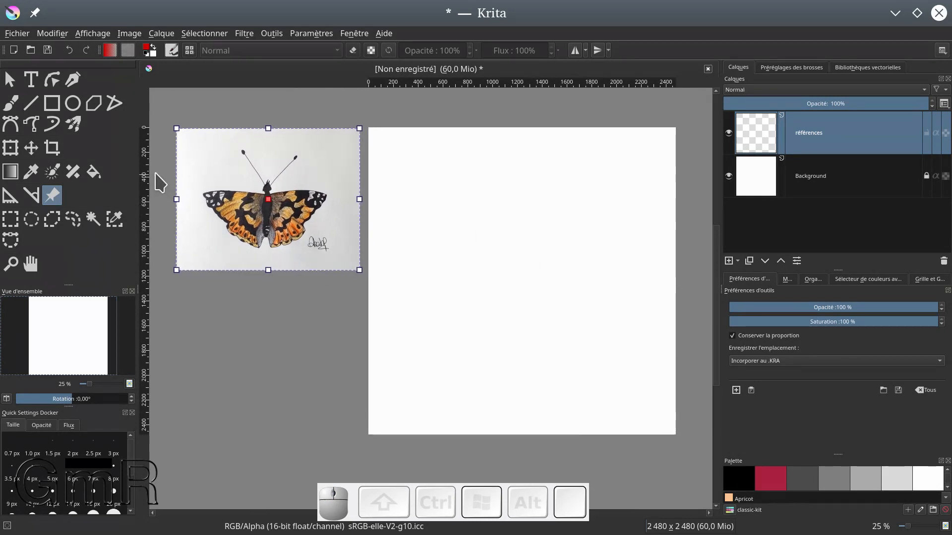
# Draw an 8 px red vertical line about 2200 px long near the canvas centre, crossed by a horizontal line about 1850 px long
pyautogui.click(30, 104)
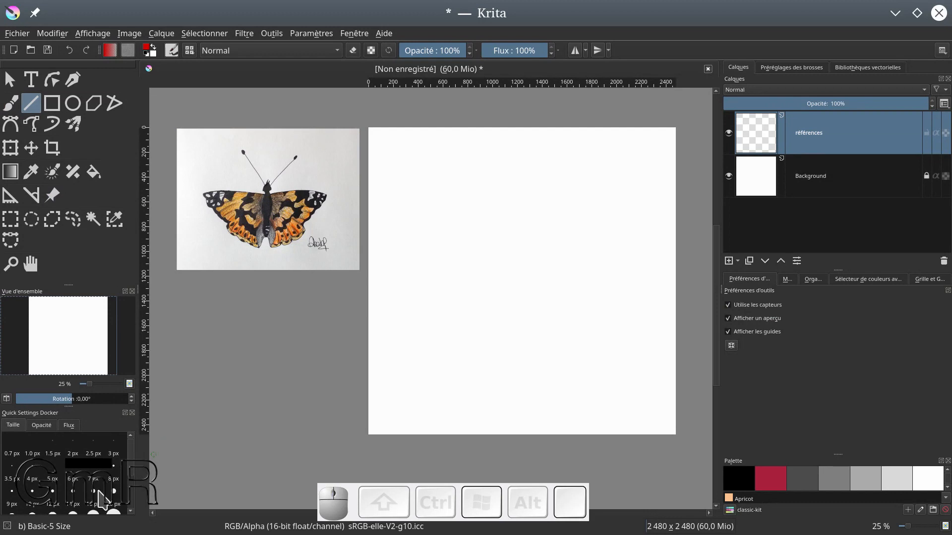
pyautogui.click(113, 479)
pyautogui.moveTo(515, 152); pyautogui.dragTo(538, 447)
pyautogui.moveTo(479, 440); pyautogui.dragTo(516, 432)
pyautogui.moveTo(517, 391); pyautogui.dragTo(528, 427)
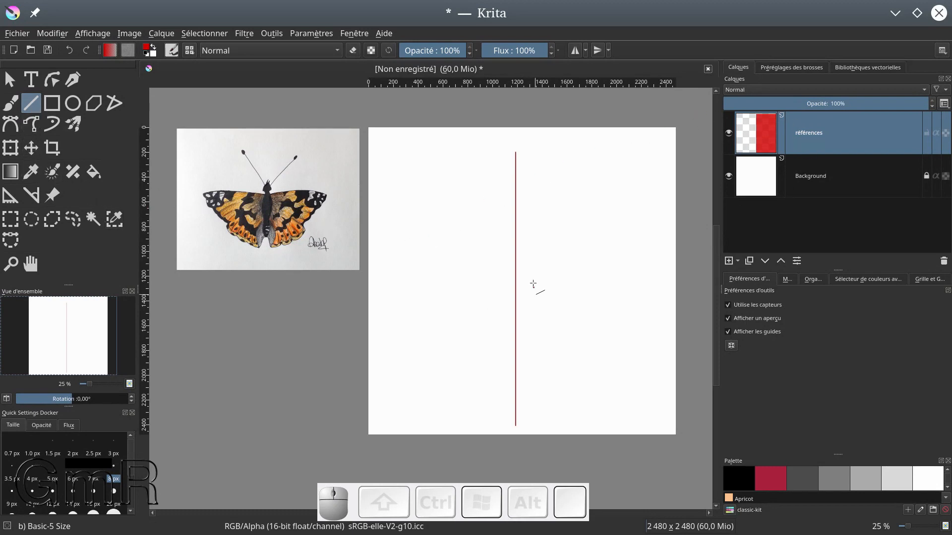
pyautogui.moveTo(406, 242); pyautogui.dragTo(635, 248)
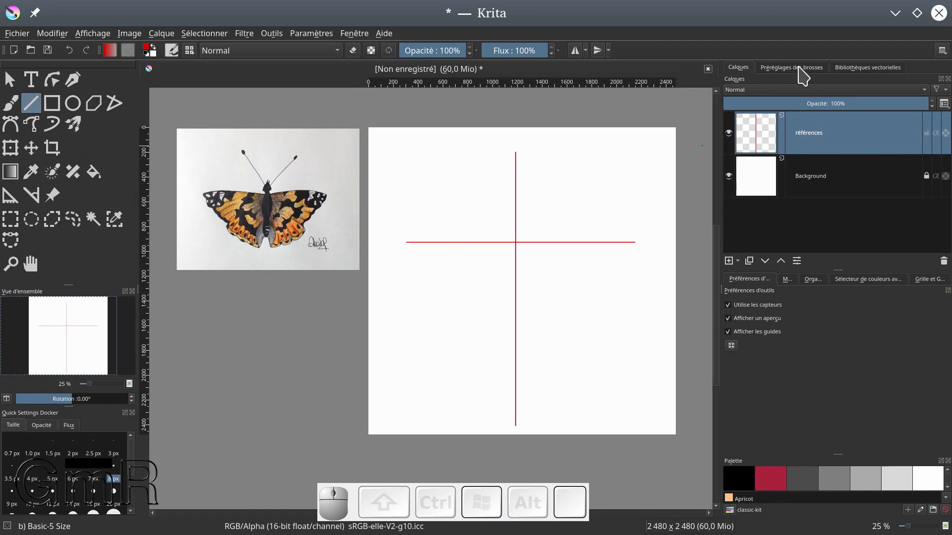
# Turn on horizontal mirroring and align the mirror axis with the red vertical line, its handle at the crossing of the guide lines
pyautogui.click(575, 51)
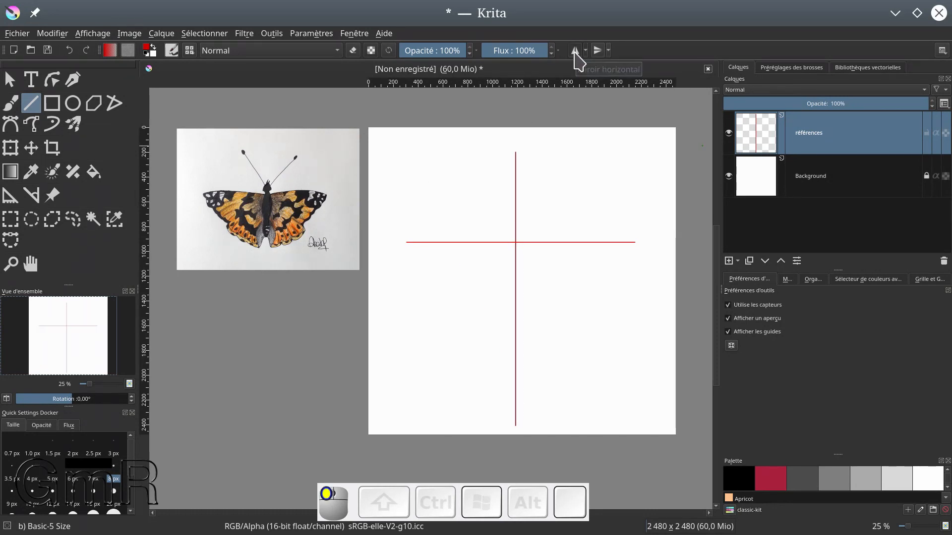
pyautogui.moveTo(522, 120); pyautogui.dragTo(515, 243)
pyautogui.press('ctrl')
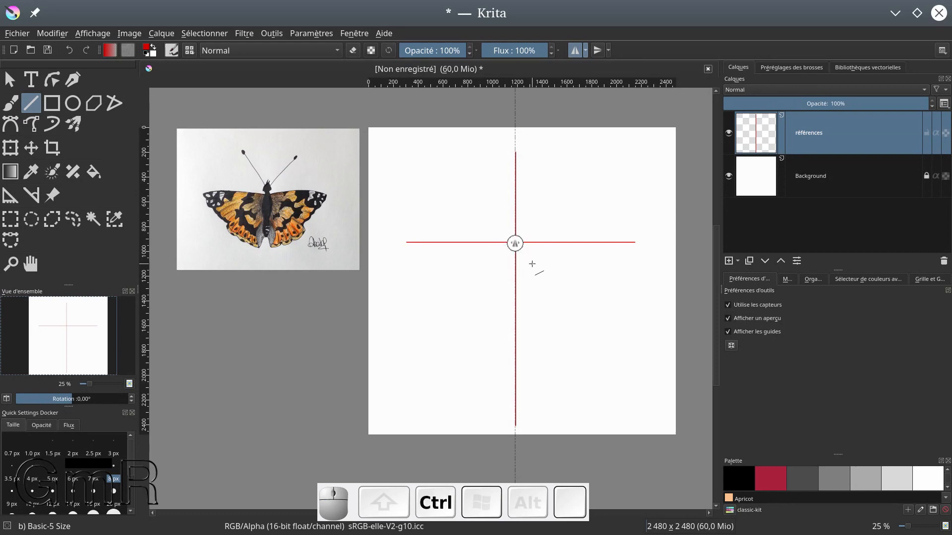
pyautogui.scroll(2, 532, 264)
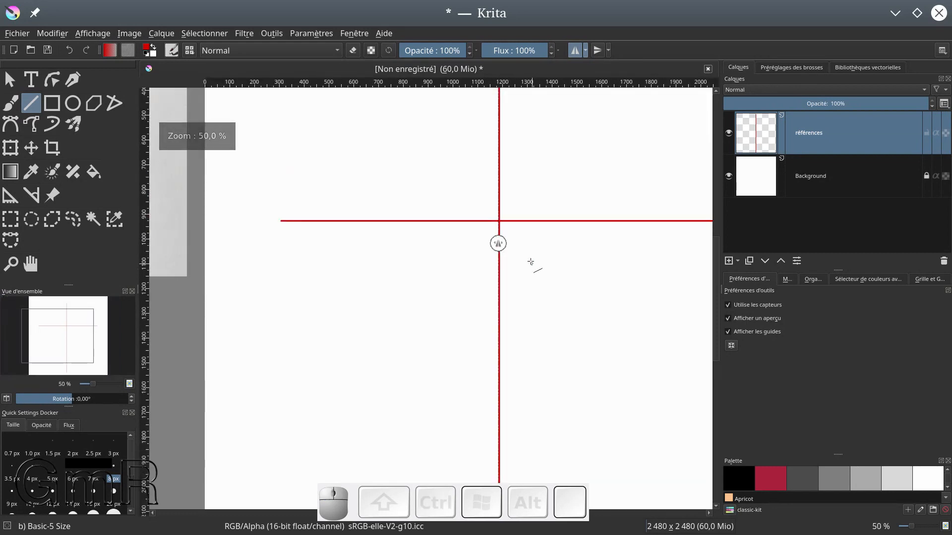
pyautogui.moveTo(501, 245); pyautogui.dragTo(498, 222)
pyautogui.press('ctrl')
pyautogui.scroll(-2, 529, 236)
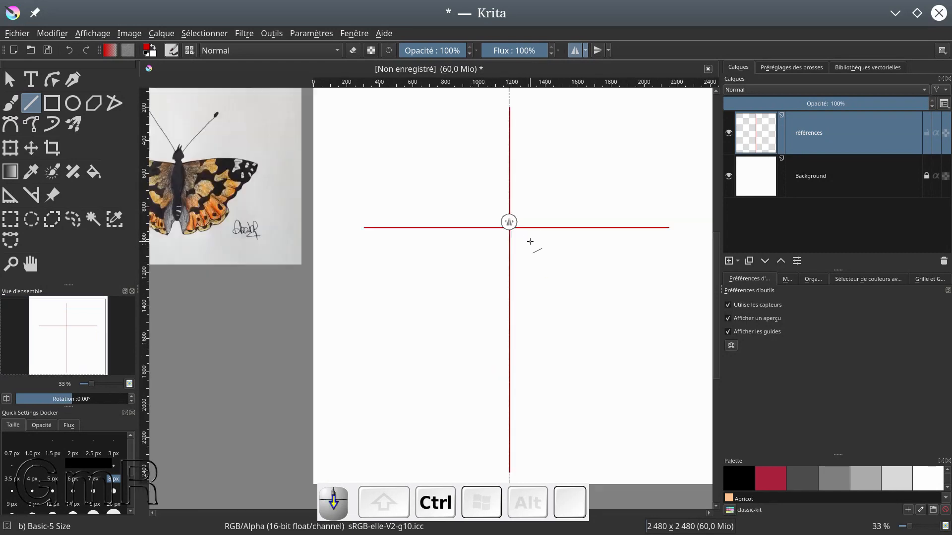
# Draw mirrored vertical ticks about 110 px long near both ends of the horizontal line, and a horizontal tick across the vertical line above the crossing
pyautogui.moveTo(433, 229); pyautogui.dragTo(429, 242)
pyautogui.press('shift')
pyautogui.press('shift')
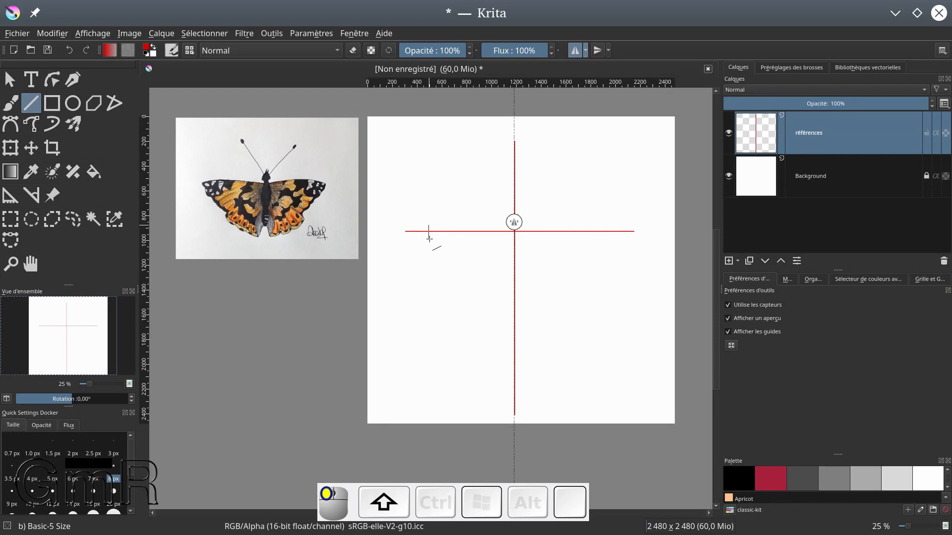
pyautogui.moveTo(429, 239); pyautogui.dragTo(429, 239)
pyautogui.click(514, 213)
# Add an Ellipse assistant spanning the two side ticks, about 1380 px wide and 1600 px tall, with its lowest point on the vertical line
pyautogui.click(10, 195)
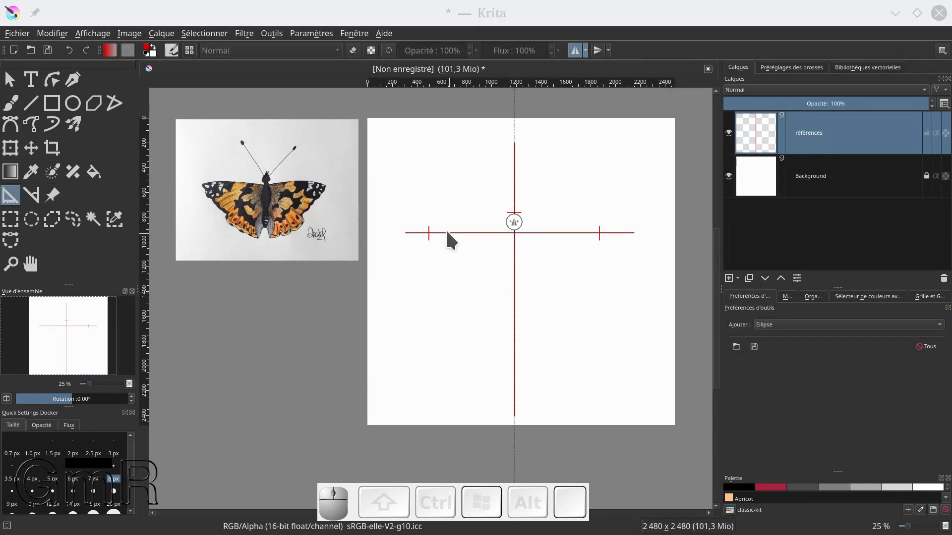
pyautogui.click(10, 197)
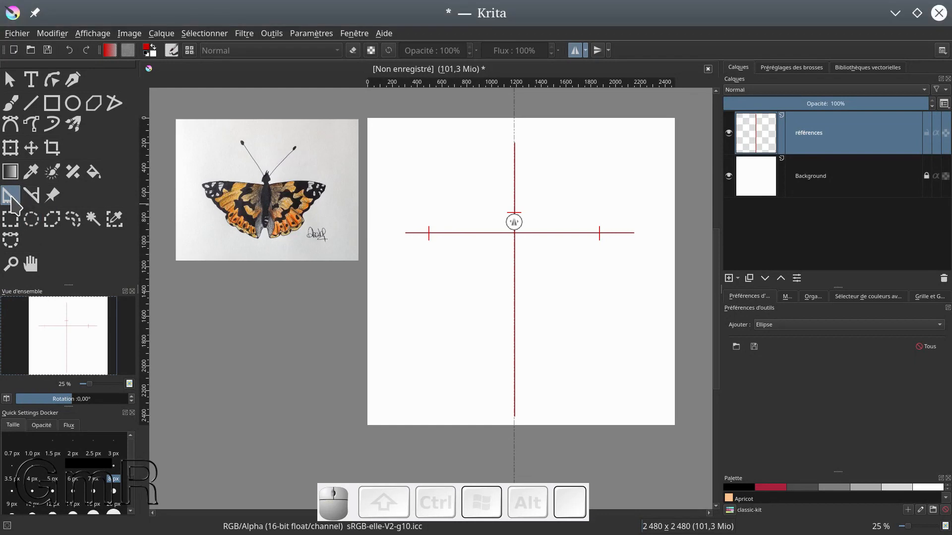
pyautogui.click(10, 173)
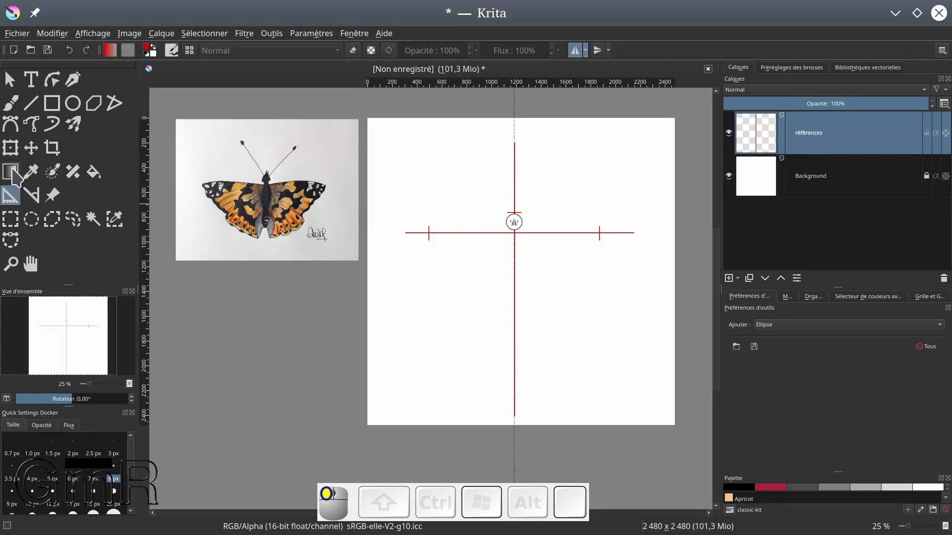
pyautogui.click(11, 195)
pyautogui.click(789, 325)
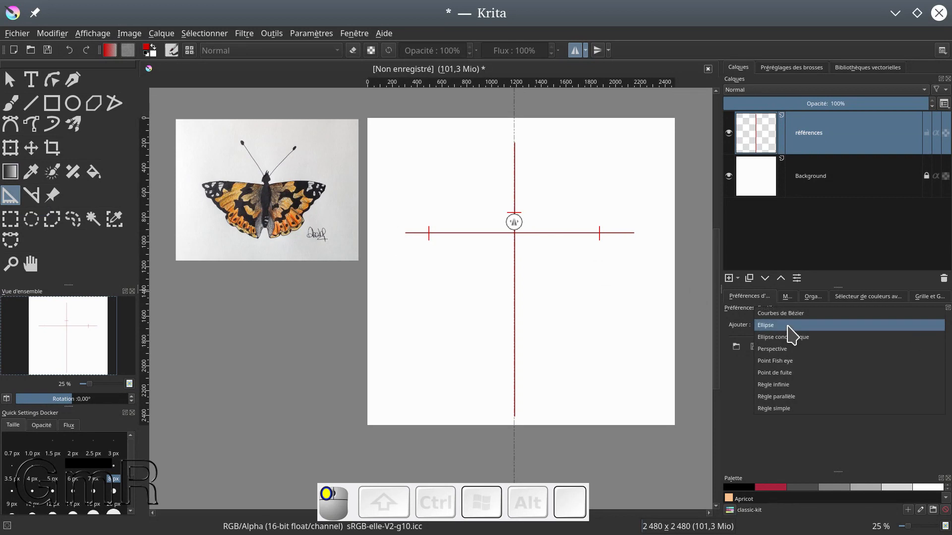
pyautogui.click(834, 327)
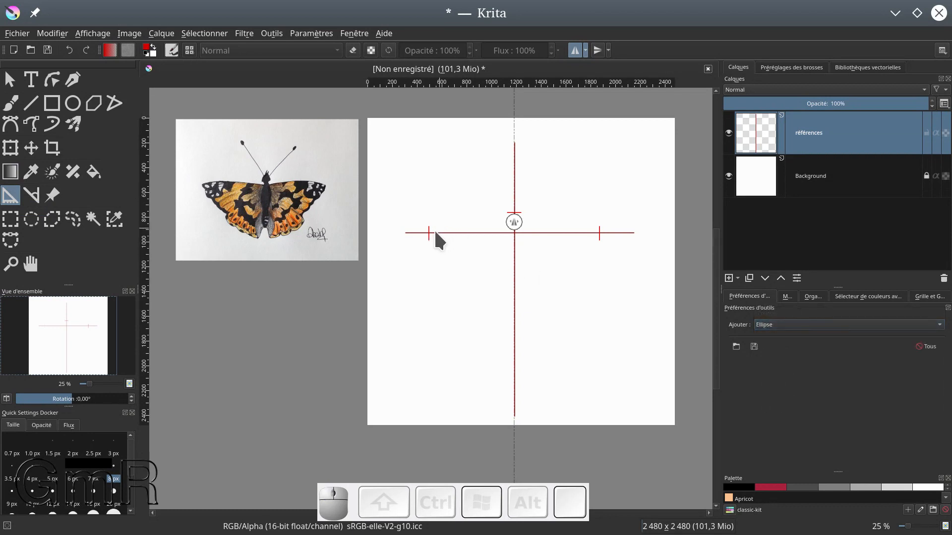
pyautogui.moveTo(428, 233); pyautogui.dragTo(599, 233)
pyautogui.click(598, 229)
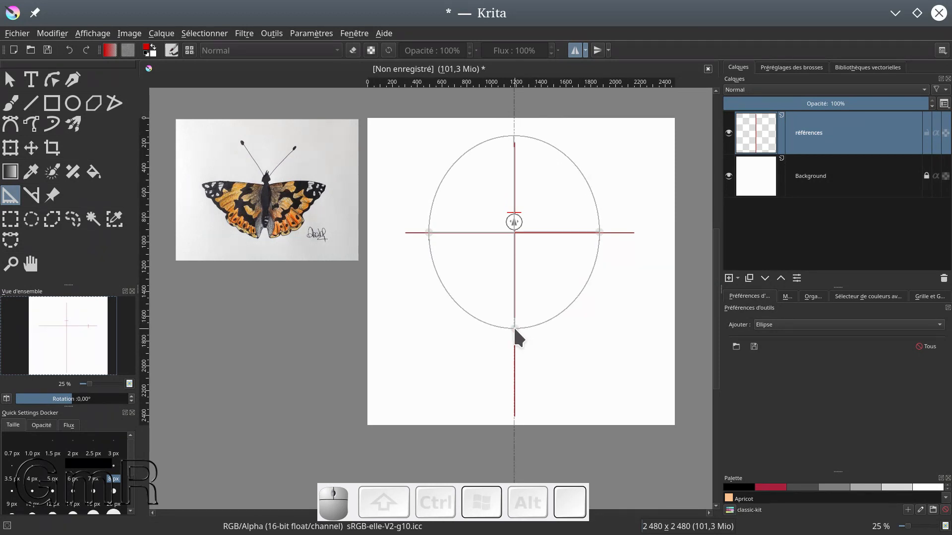
pyautogui.click(514, 329)
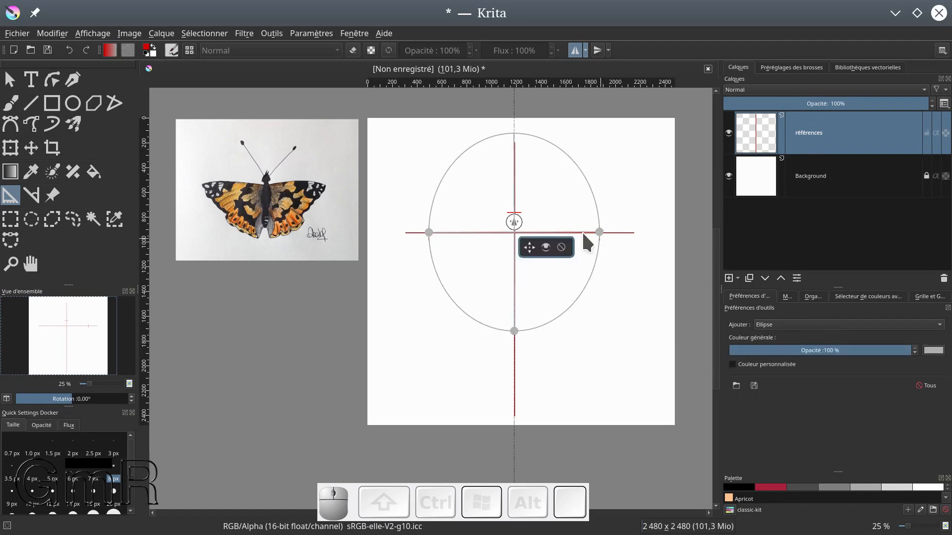
# Turn on snapping to assistants for the freehand brush and trace the lower half of the ellipse in red with mirroring
pyautogui.click(9, 105)
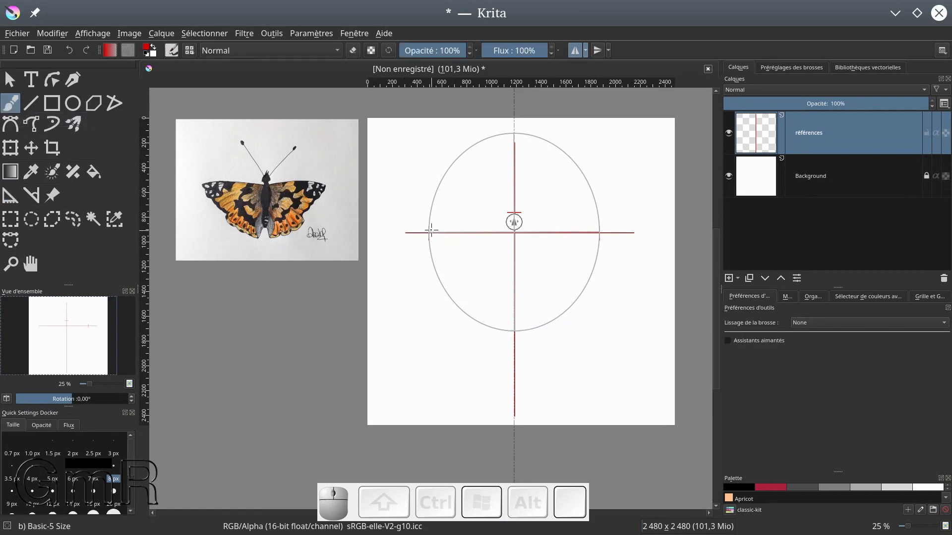
pyautogui.moveTo(428, 236)
pyautogui.mouseDown()
pyautogui.moveTo(446, 286)
pyautogui.moveTo(484, 322)
pyautogui.mouseUp()
pyautogui.hotkey('ctrl', 'z')
pyautogui.click(728, 341)
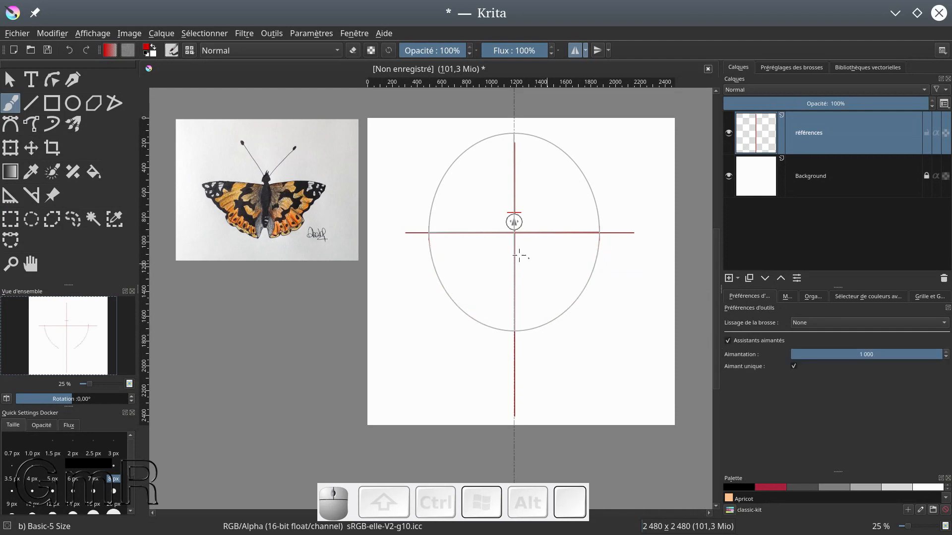
pyautogui.moveTo(427, 233); pyautogui.dragTo(437, 273)
pyautogui.moveTo(514, 331); pyautogui.dragTo(516, 331)
pyautogui.moveTo(429, 235); pyautogui.dragTo(440, 272)
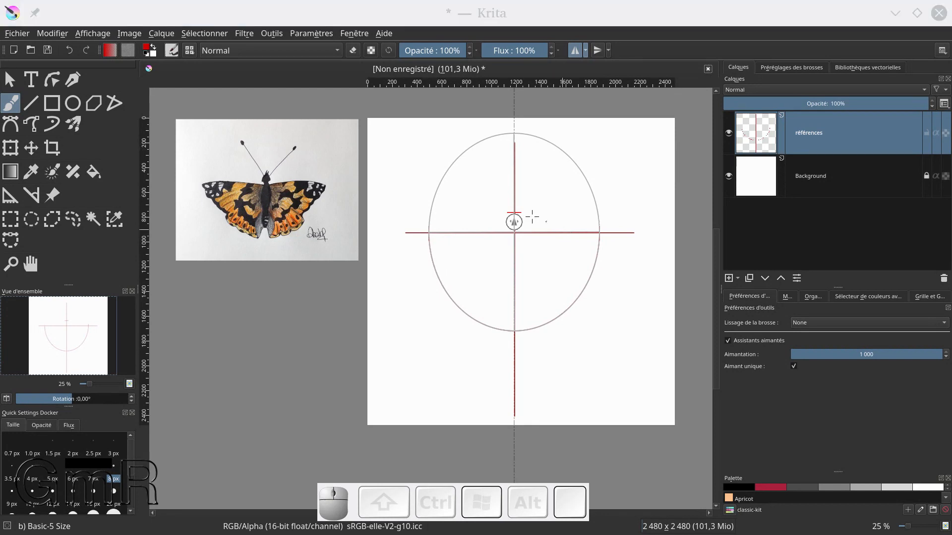
# Hide the ellipse assistant and mark two short horizontal ticks on the vertical line inside the arc, at about 1345 px and 1605 px down
pyautogui.click(9, 197)
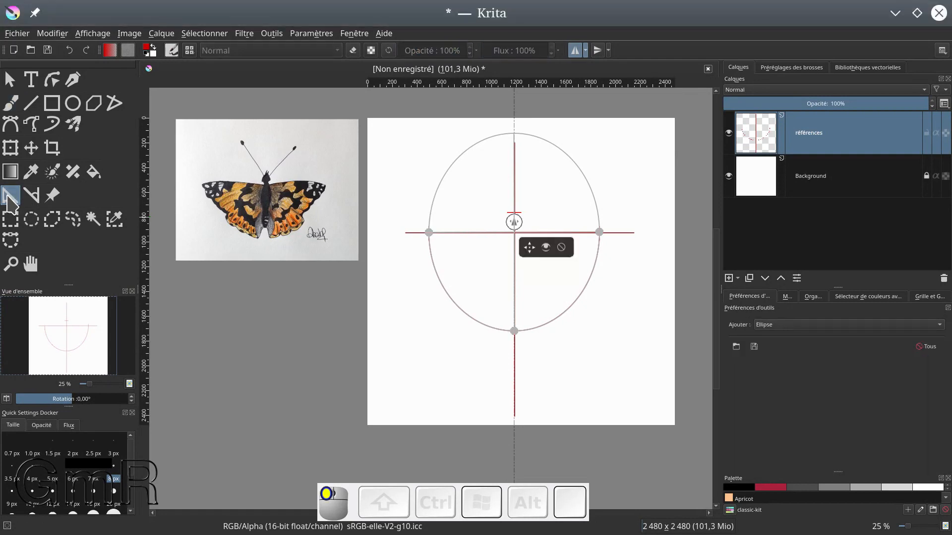
pyautogui.click(546, 247)
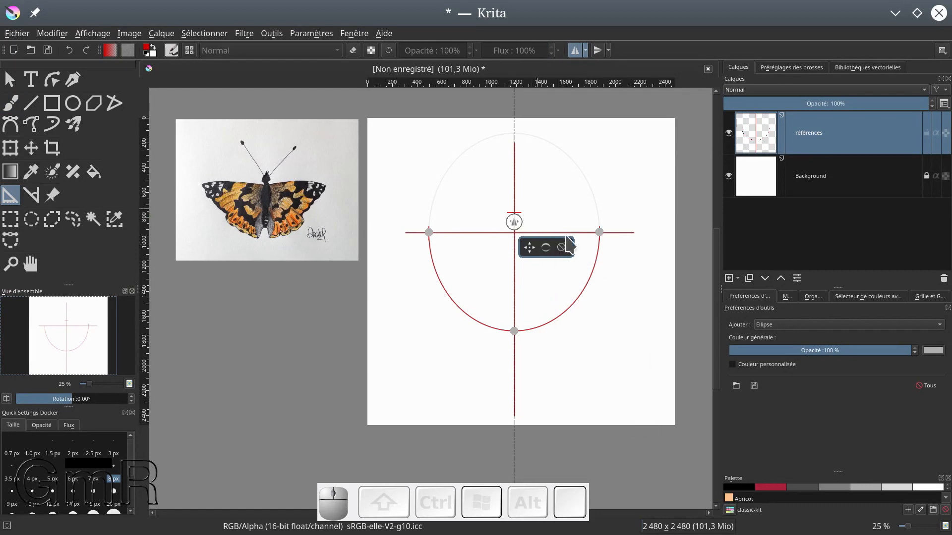
pyautogui.click(10, 103)
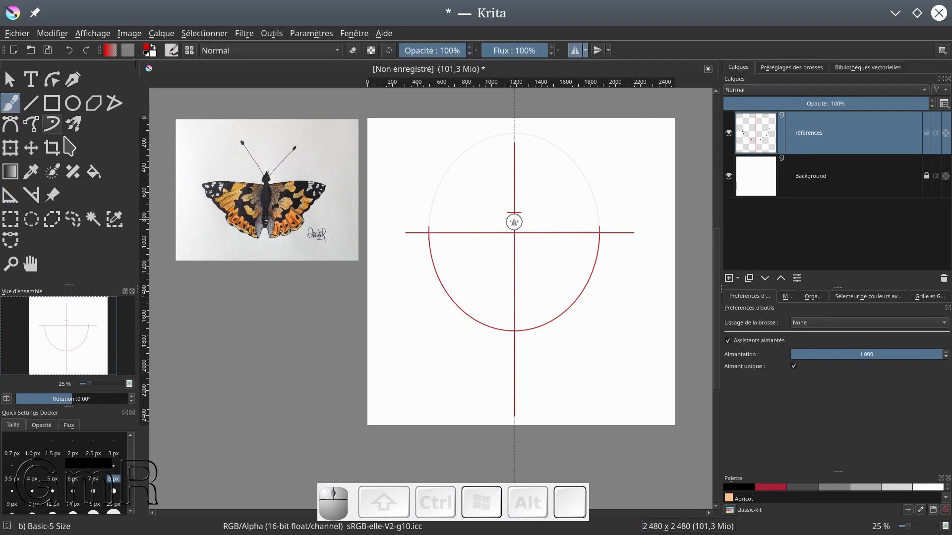
pyautogui.click(514, 284)
pyautogui.moveTo(517, 285)
pyautogui.mouseDown()
pyautogui.moveTo(526, 305)
pyautogui.moveTo(516, 319)
pyautogui.moveTo(531, 344)
pyautogui.mouseUp()
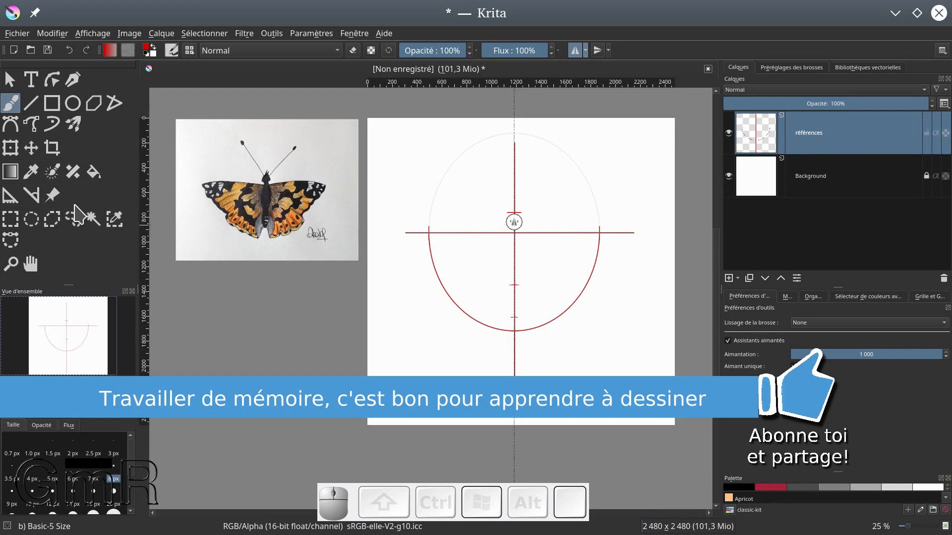
# Reshape the ellipse assistant into a flat ellipse about 690 px wide and 195 px tall between the left tick and the vertical line
pyautogui.click(10, 195)
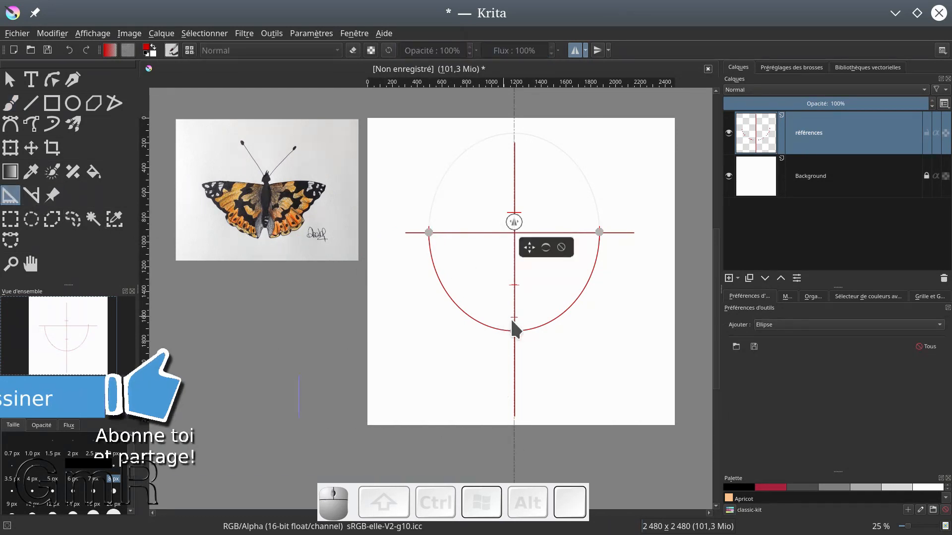
pyautogui.moveTo(599, 230); pyautogui.dragTo(471, 221)
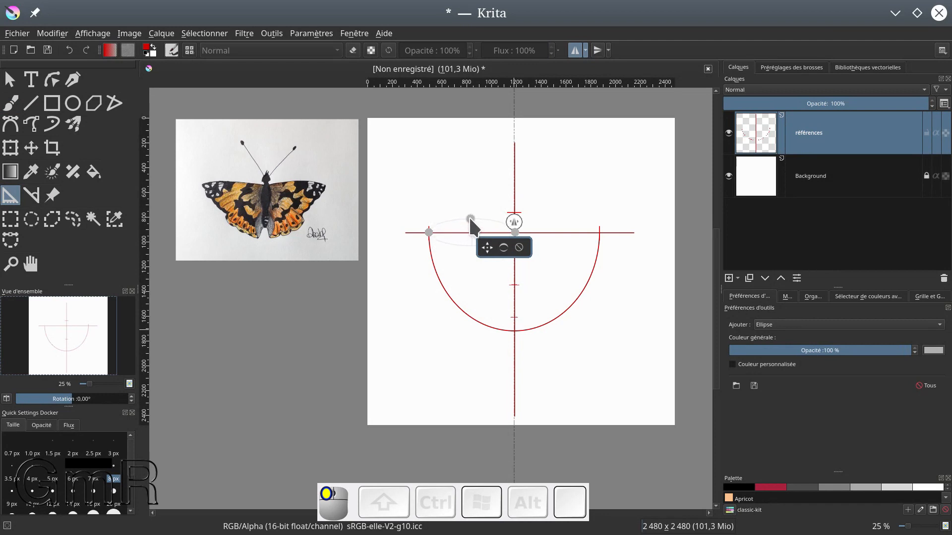
pyautogui.moveTo(472, 220); pyautogui.dragTo(475, 220)
pyautogui.keyDown('ctrl'); pyautogui.scroll(3, 486, 327); pyautogui.keyUp('ctrl')
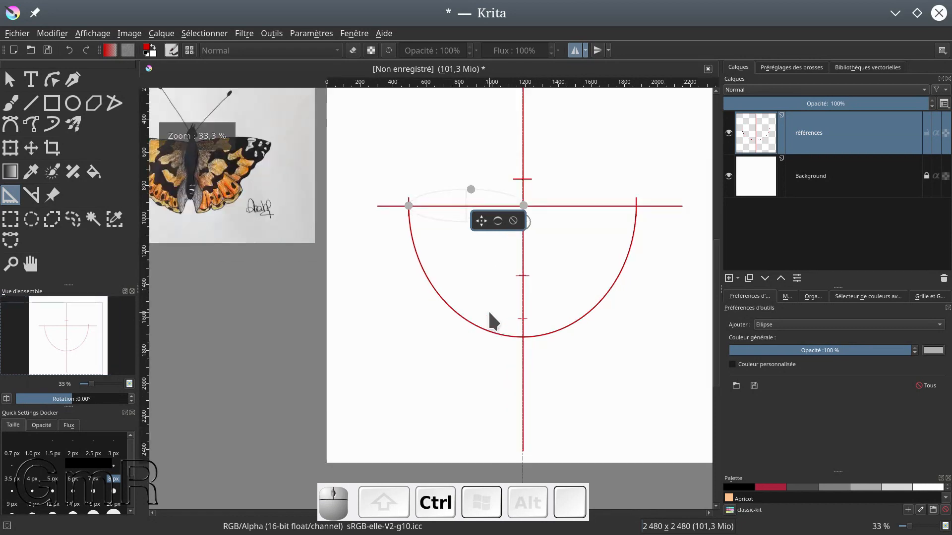
pyautogui.moveTo(495, 310); pyautogui.dragTo(451, 429)
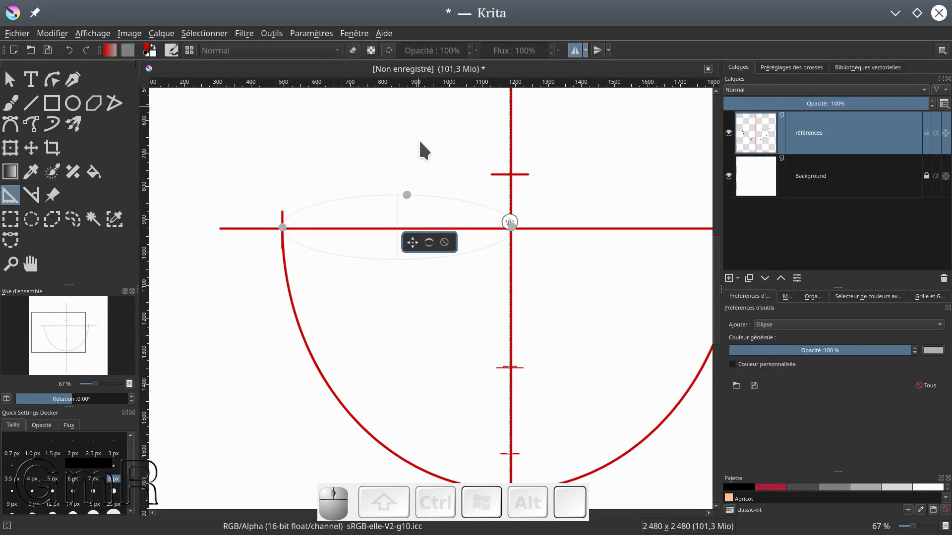
pyautogui.moveTo(436, 194); pyautogui.dragTo(465, 200)
# Try to trace the upper arc of the flat ellipse with the assistant-snapped brush, switching snapping off and on between attempts
pyautogui.click(10, 103)
pyautogui.moveTo(282, 228)
pyautogui.mouseDown()
pyautogui.moveTo(389, 189)
pyautogui.moveTo(487, 210)
pyautogui.moveTo(482, 156)
pyautogui.moveTo(460, 148)
pyautogui.mouseUp()
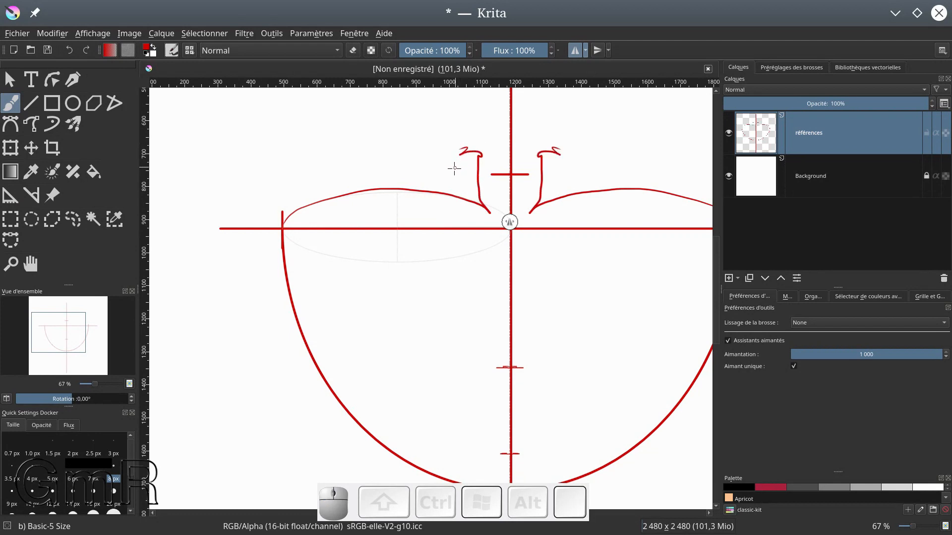
pyautogui.hotkey('ctrl', 'z')
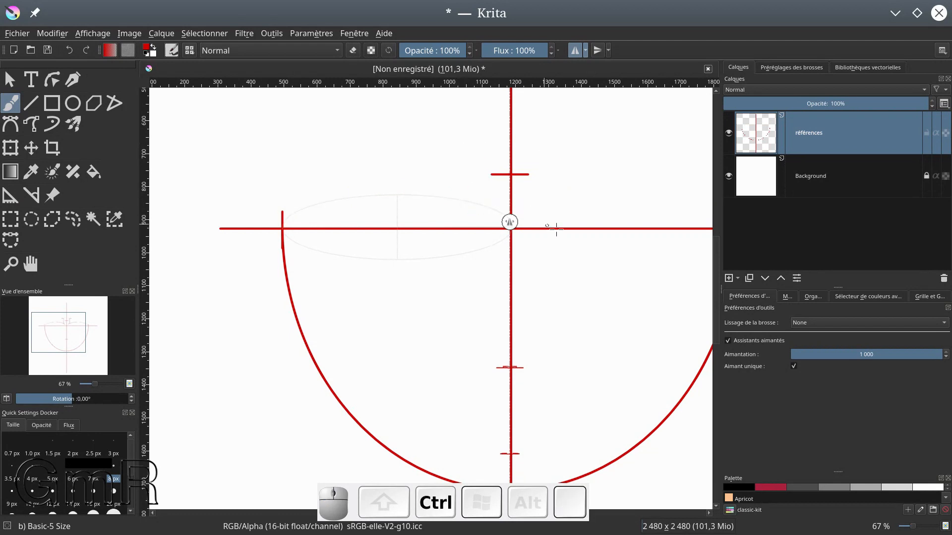
pyautogui.click(794, 367)
pyautogui.click(728, 341)
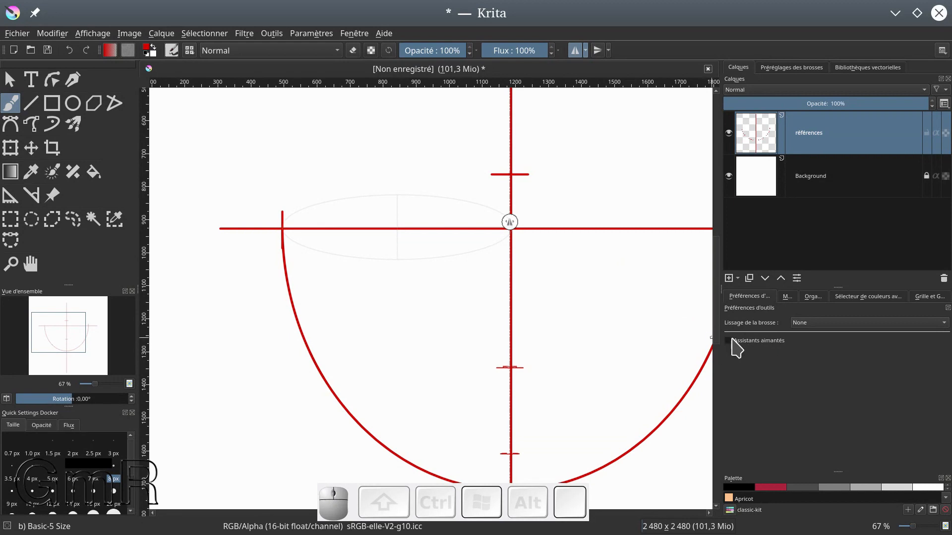
pyautogui.click(730, 340)
pyautogui.moveTo(292, 211)
pyautogui.mouseDown()
pyautogui.moveTo(327, 202)
pyautogui.moveTo(430, 199)
pyautogui.moveTo(502, 224)
pyautogui.mouseUp()
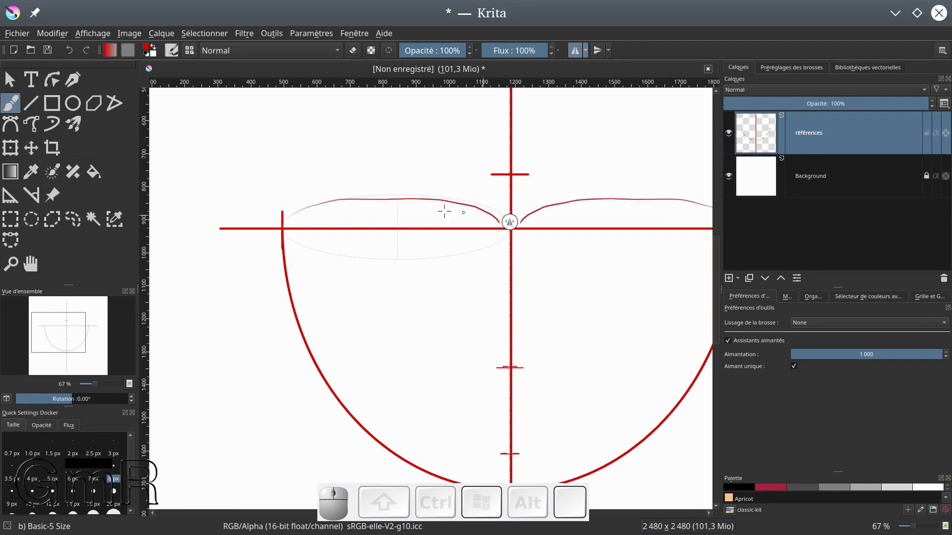
pyautogui.moveTo(287, 218); pyautogui.dragTo(331, 204)
pyautogui.hotkey('ctrl', 'z')
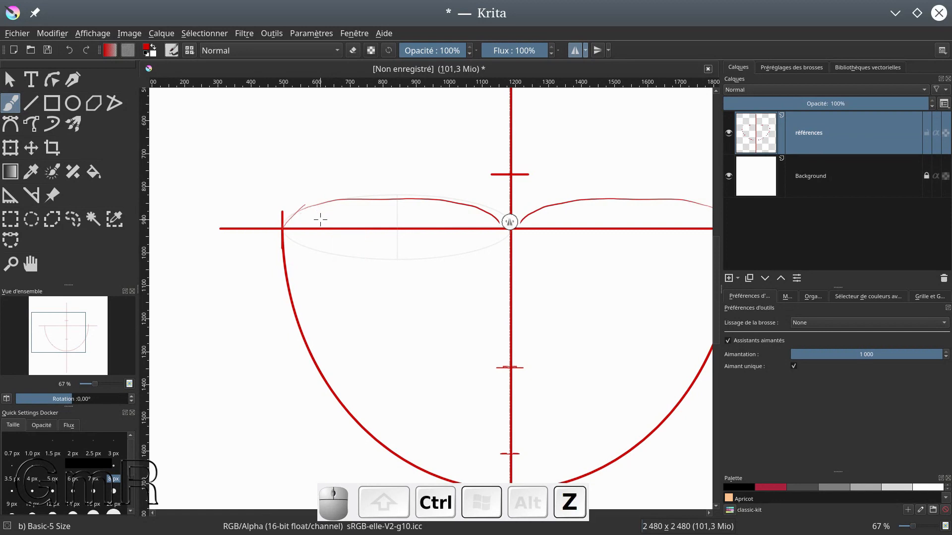
pyautogui.hotkey('ctrl', 'z')
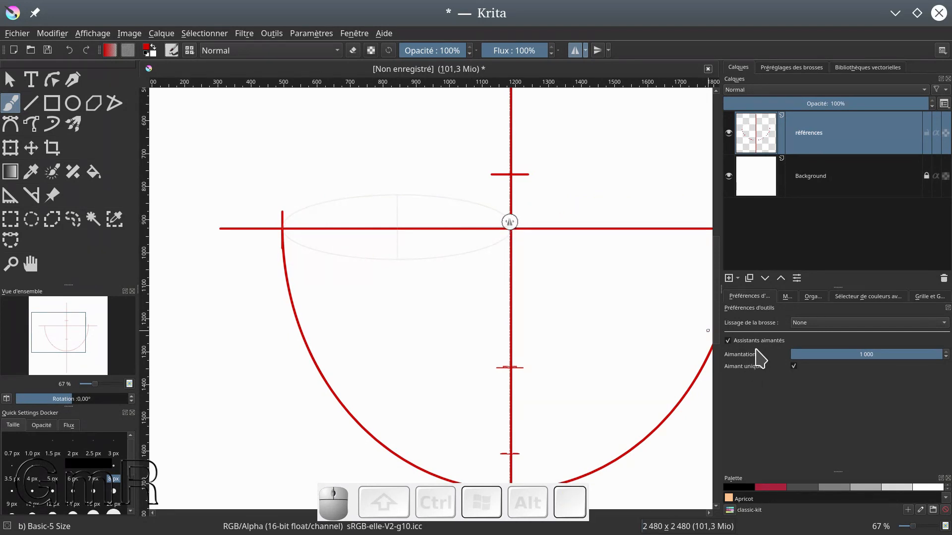
# Set the brush smoothing to Basic and try tracing the flat ellipse's arc again
pyautogui.click(804, 327)
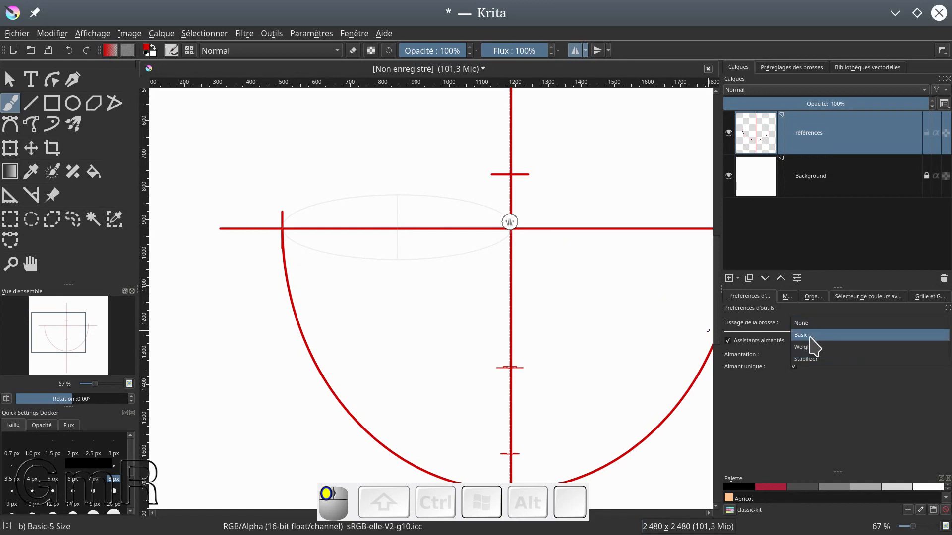
pyautogui.click(808, 335)
pyautogui.moveTo(283, 227)
pyautogui.mouseDown()
pyautogui.moveTo(289, 210)
pyautogui.moveTo(348, 193)
pyautogui.moveTo(433, 189)
pyautogui.moveTo(487, 205)
pyautogui.moveTo(477, 246)
pyautogui.mouseUp()
pyautogui.hotkey('ctrl', 'z')
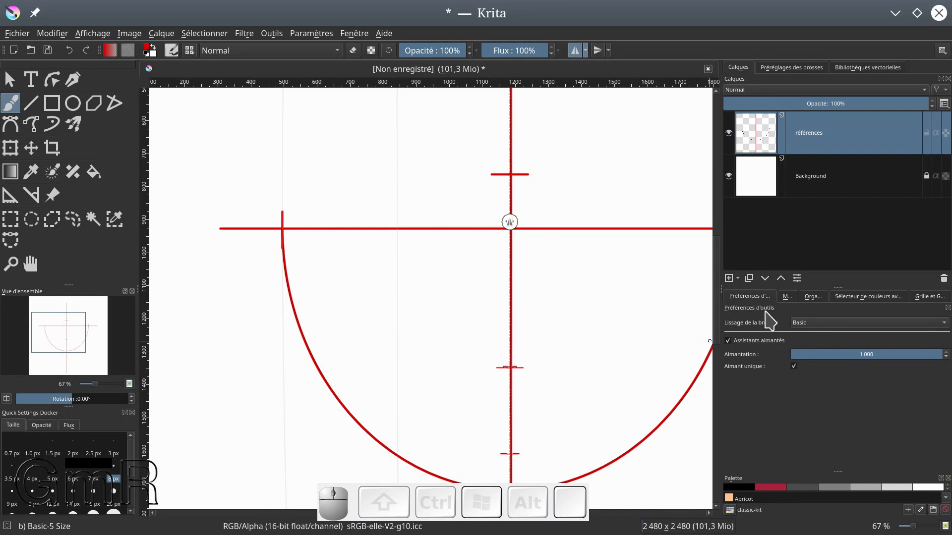
pyautogui.click(729, 340)
pyautogui.click(729, 341)
# Show the ellipse assistant again at full visibility
pyautogui.click(10, 196)
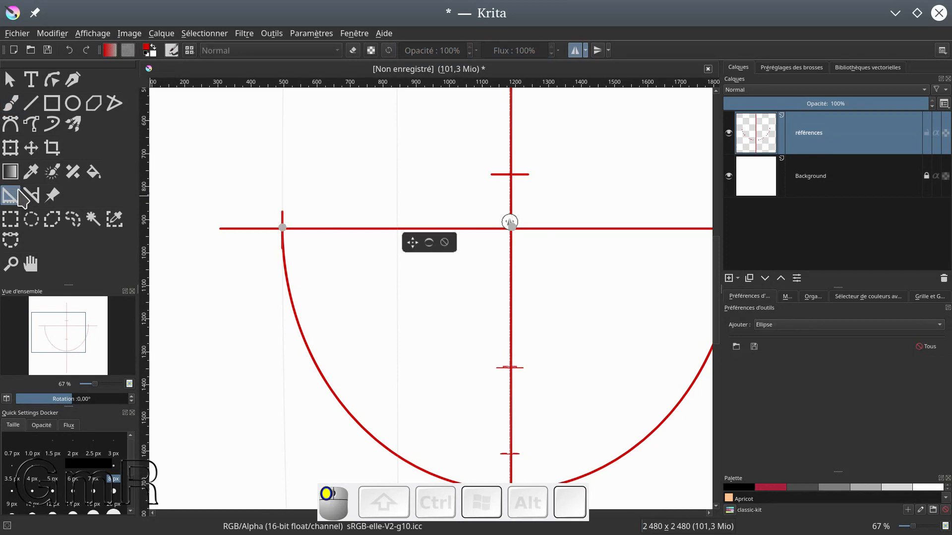
pyautogui.click(429, 243)
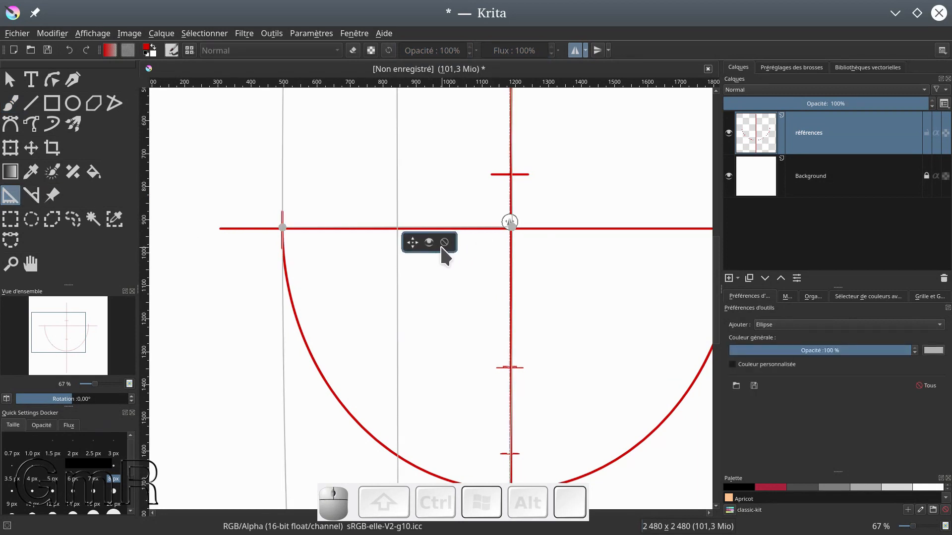
pyautogui.keyDown('ctrl'); pyautogui.scroll(-6, 441, 246); pyautogui.keyUp('ctrl')
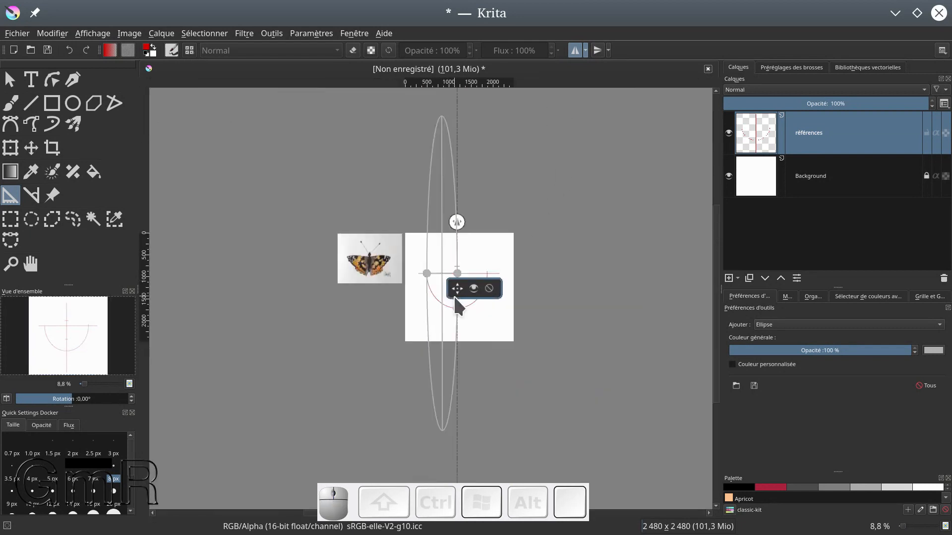
# Flatten the ellipse assistant between the left tick and the vertical line to about 690 px wide and 160 px tall
pyautogui.moveTo(455, 304); pyautogui.dragTo(442, 278)
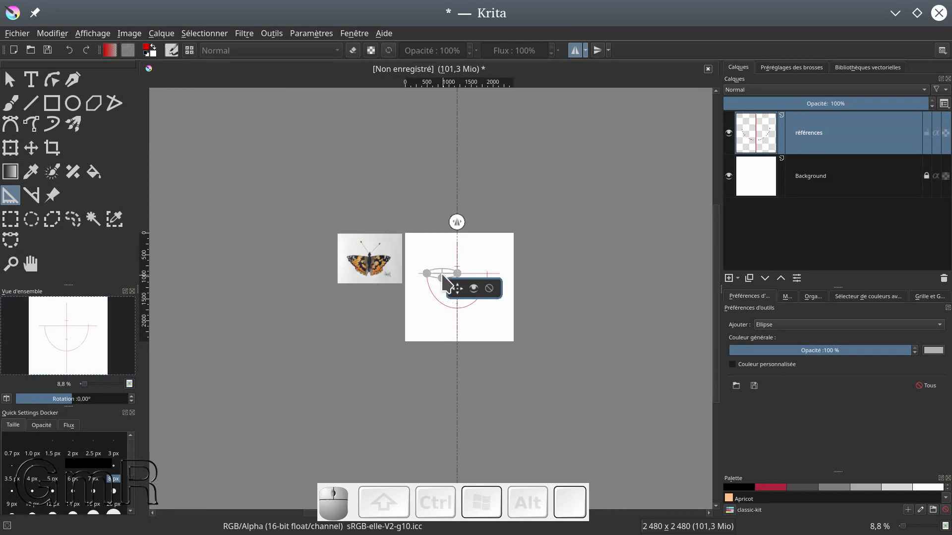
pyautogui.scroll(5, 446, 311)
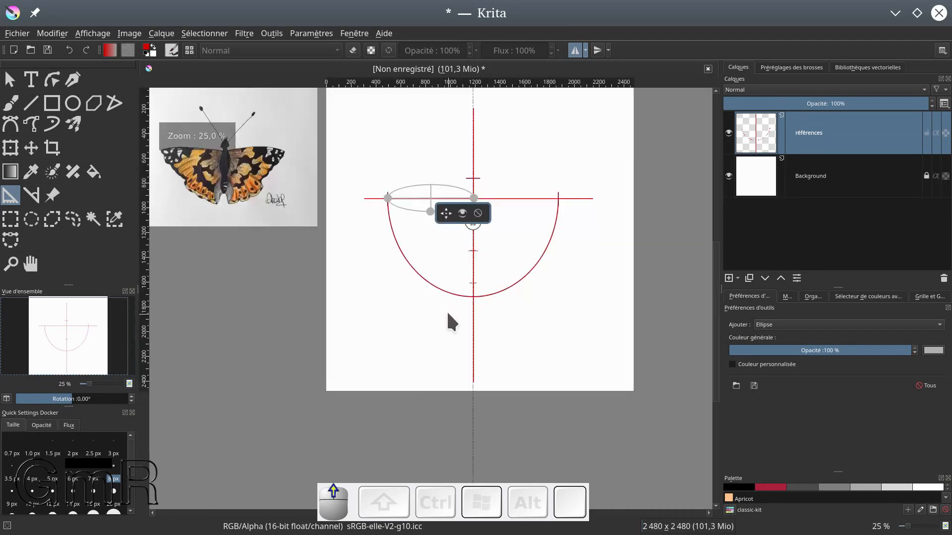
pyautogui.scroll(1, 441, 241)
pyautogui.moveTo(440, 241); pyautogui.dragTo(483, 412)
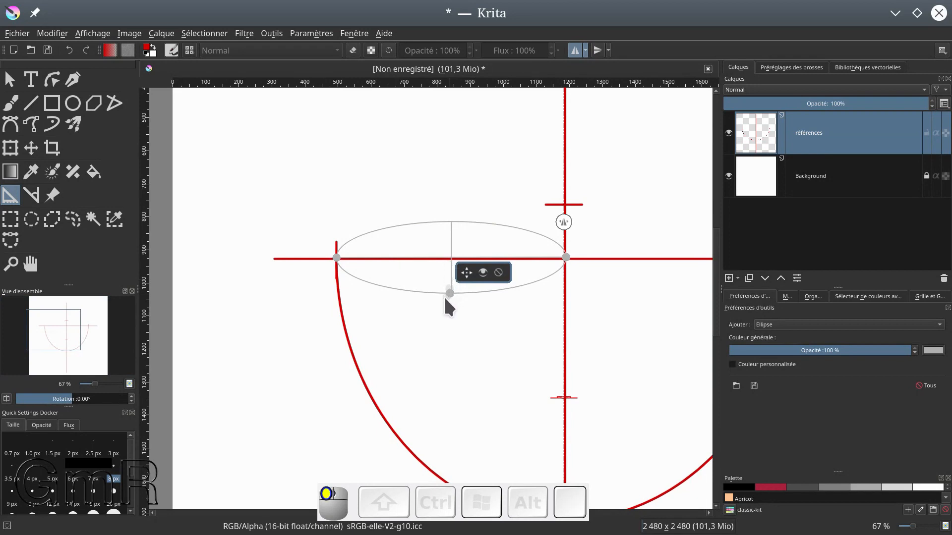
pyautogui.click(497, 307)
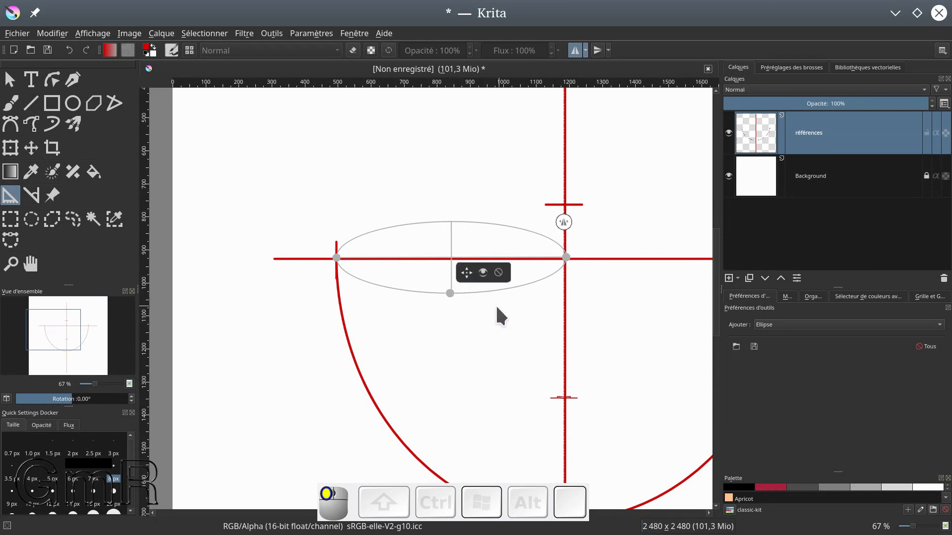
pyautogui.moveTo(450, 293); pyautogui.dragTo(449, 284)
# Trace the flat ellipse's upper arc with the assistant-snapped brush from the left tick to the vertical line, undoing the stray stroke at the centre
pyautogui.click(10, 103)
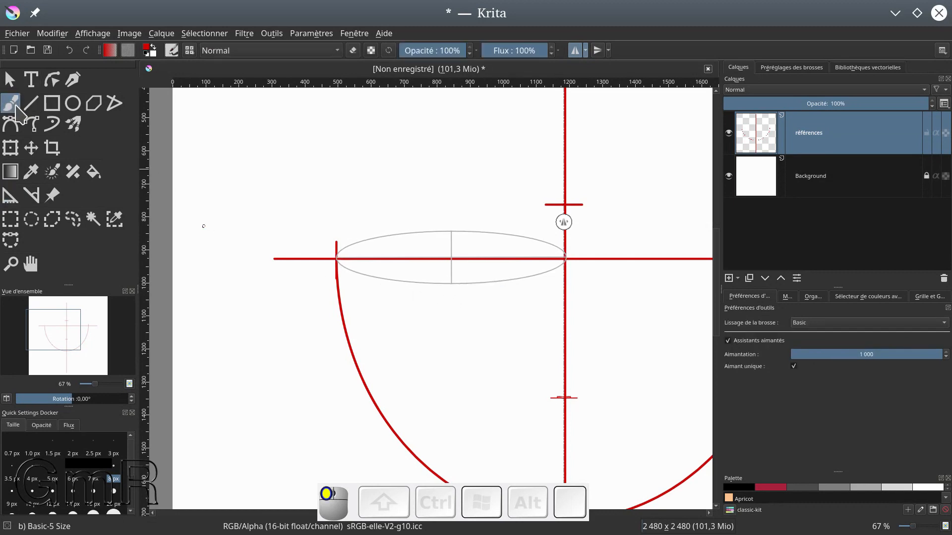
pyautogui.moveTo(337, 254)
pyautogui.mouseDown()
pyautogui.moveTo(352, 239)
pyautogui.moveTo(434, 223)
pyautogui.moveTo(563, 256)
pyautogui.mouseUp()
pyautogui.moveTo(589, 291); pyautogui.dragTo(462, 263)
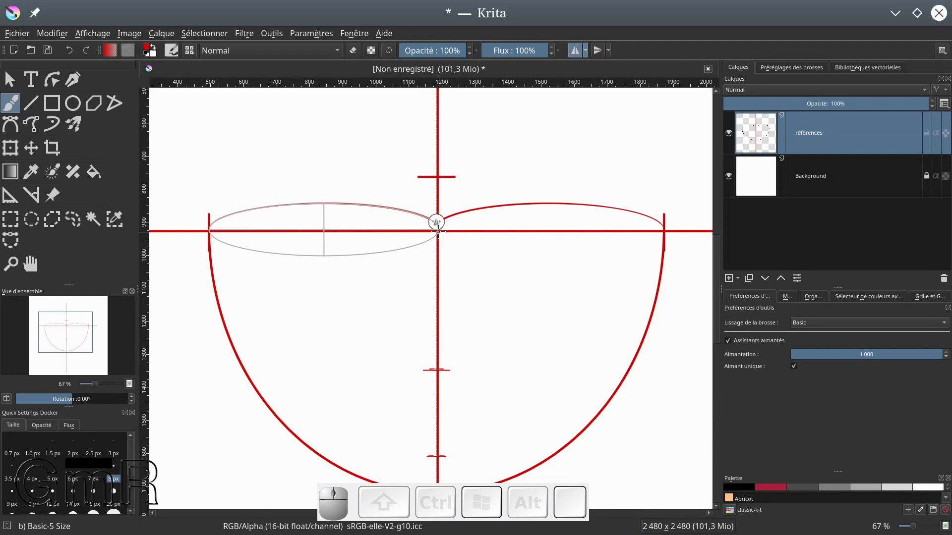
pyautogui.moveTo(438, 232); pyautogui.dragTo(439, 233)
pyautogui.moveTo(438, 232); pyautogui.dragTo(445, 251)
pyautogui.hotkey('ctrl', 'z')
# Reshape the ellipse assistant into a narrow upright ellipse about 125 px wide and 480 px tall, centred on the vertical line below the arcs
pyautogui.click(11, 197)
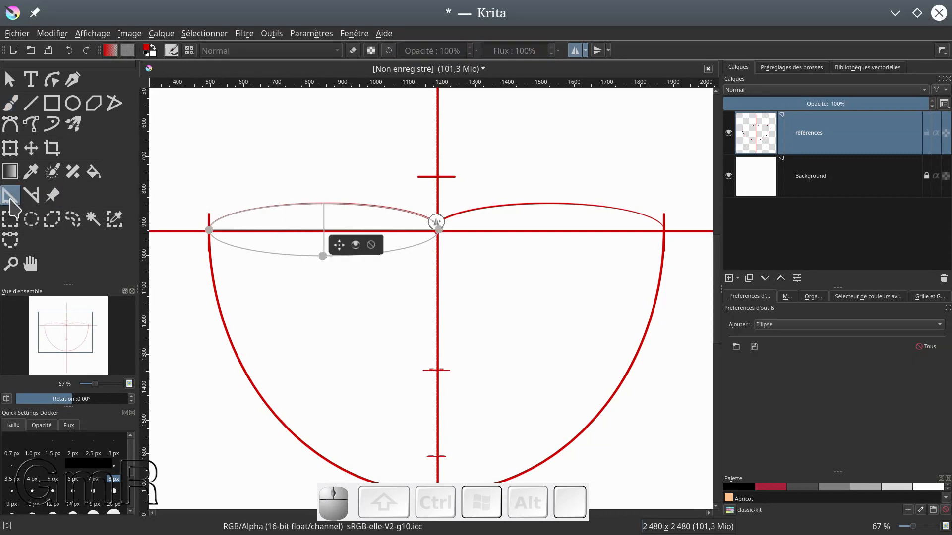
pyautogui.moveTo(209, 230); pyautogui.dragTo(436, 370)
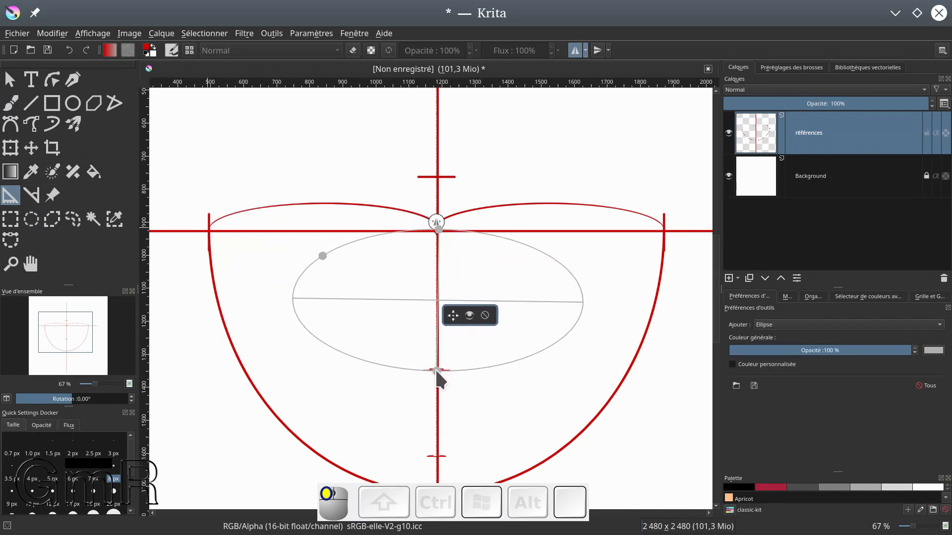
pyautogui.moveTo(434, 234)
pyautogui.mouseDown()
pyautogui.moveTo(435, 244)
pyautogui.moveTo(438, 199)
pyautogui.moveTo(438, 231)
pyautogui.mouseUp()
pyautogui.moveTo(323, 256); pyautogui.dragTo(417, 305)
pyautogui.moveTo(437, 372); pyautogui.dragTo(436, 378)
pyautogui.moveTo(441, 236); pyautogui.dragTo(442, 227)
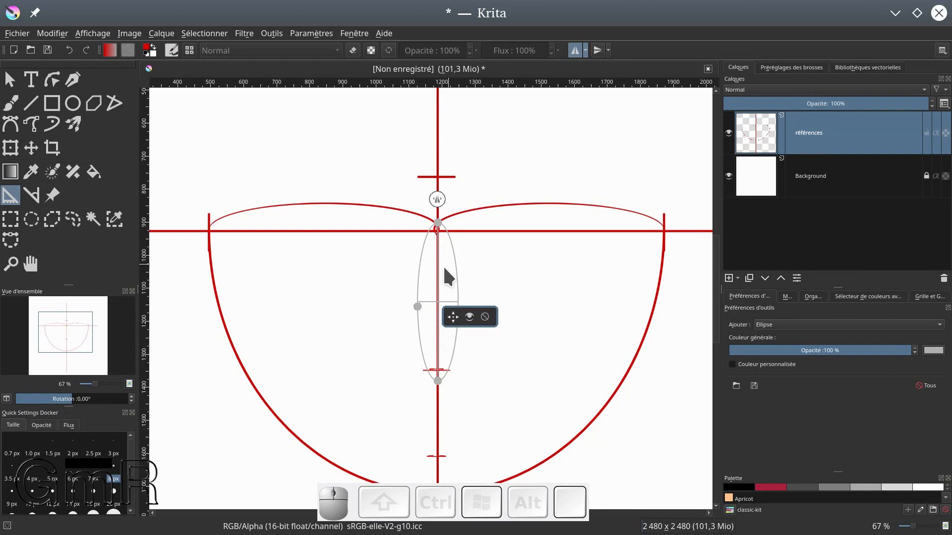
# Trace the side of the upright ellipse with the snapped brush from the horizontal line down to the first lower tick
pyautogui.click(9, 103)
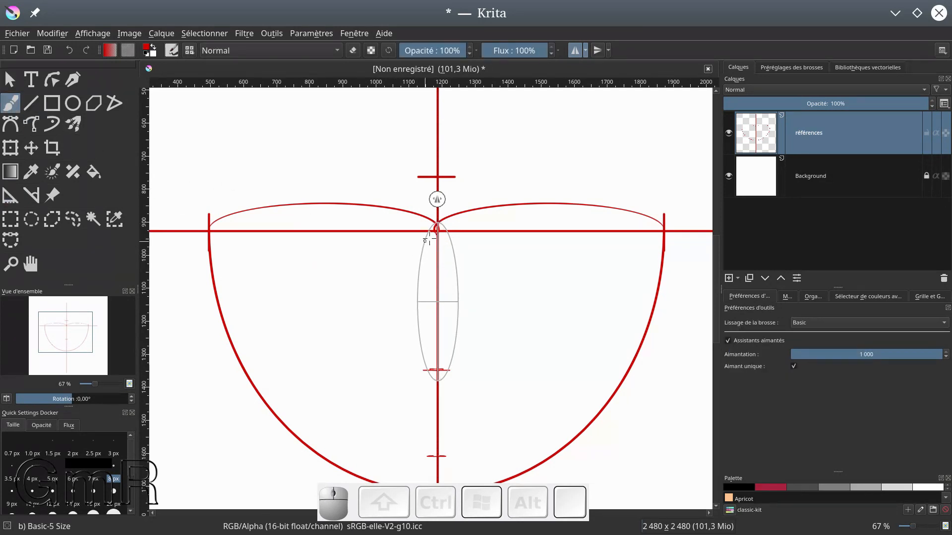
pyautogui.moveTo(429, 232); pyautogui.dragTo(421, 251)
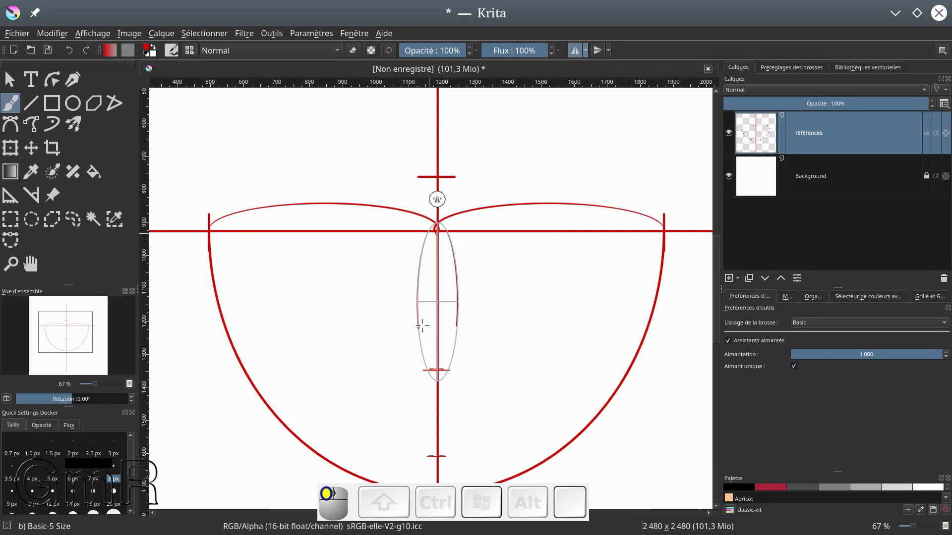
pyautogui.moveTo(429, 364); pyautogui.dragTo(432, 354)
# Fit the ellipse assistant between the two lower ticks, about 100 px wide and 300 px tall, and trace it as the second body segment
pyautogui.click(10, 195)
pyautogui.click(438, 300)
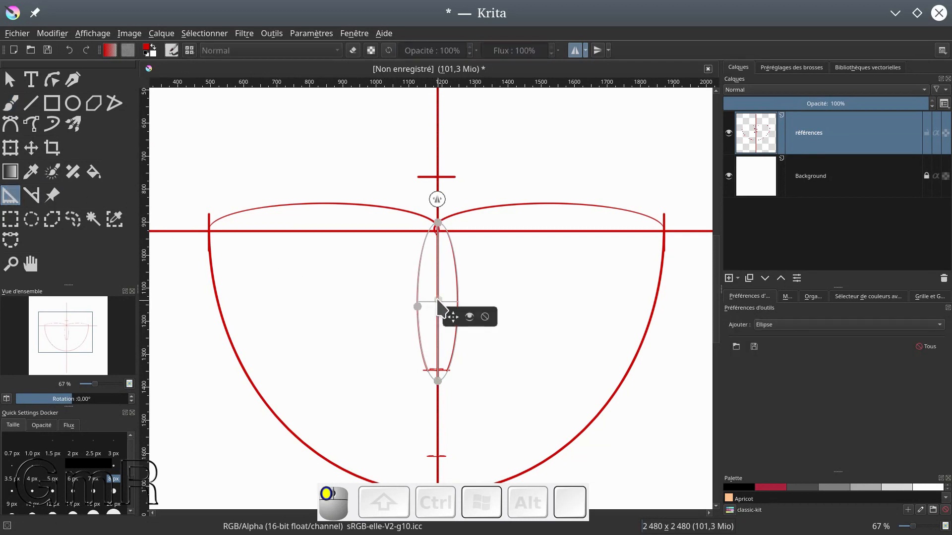
pyautogui.click(452, 319)
pyautogui.click(453, 319)
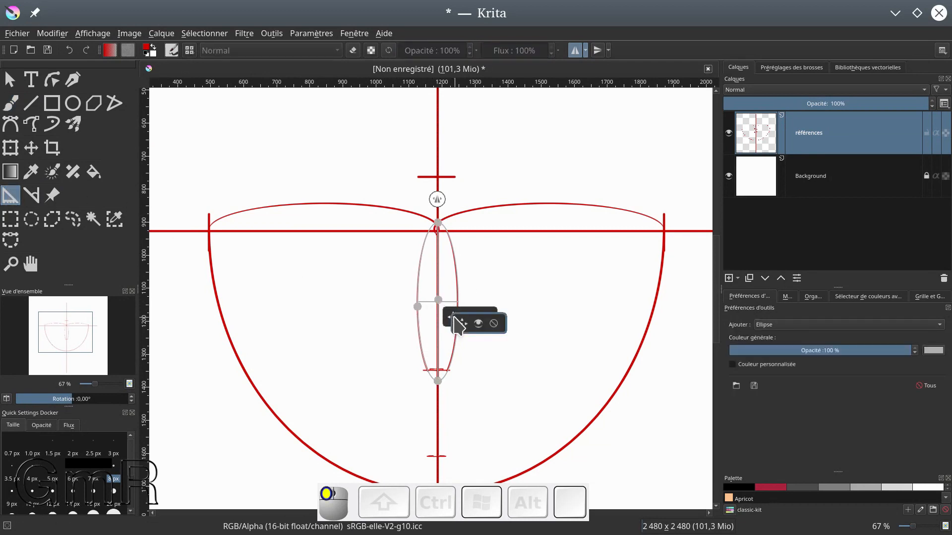
pyautogui.click(495, 324)
pyautogui.moveTo(452, 318); pyautogui.dragTo(453, 390)
pyautogui.moveTo(436, 298)
pyautogui.mouseDown()
pyautogui.moveTo(436, 364)
pyautogui.moveTo(422, 391)
pyautogui.moveTo(436, 359)
pyautogui.moveTo(441, 367)
pyautogui.mouseUp()
pyautogui.click(11, 103)
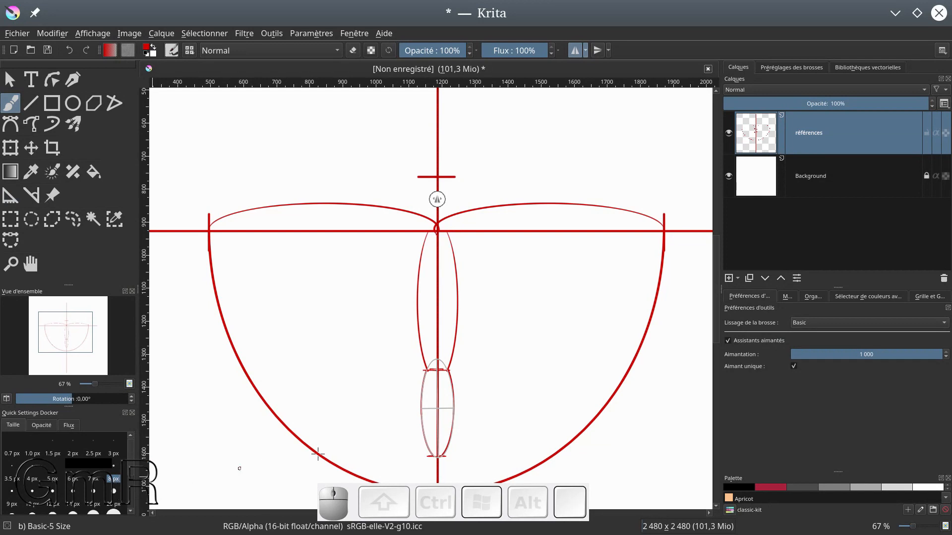
pyautogui.scroll(-2, 453, 330)
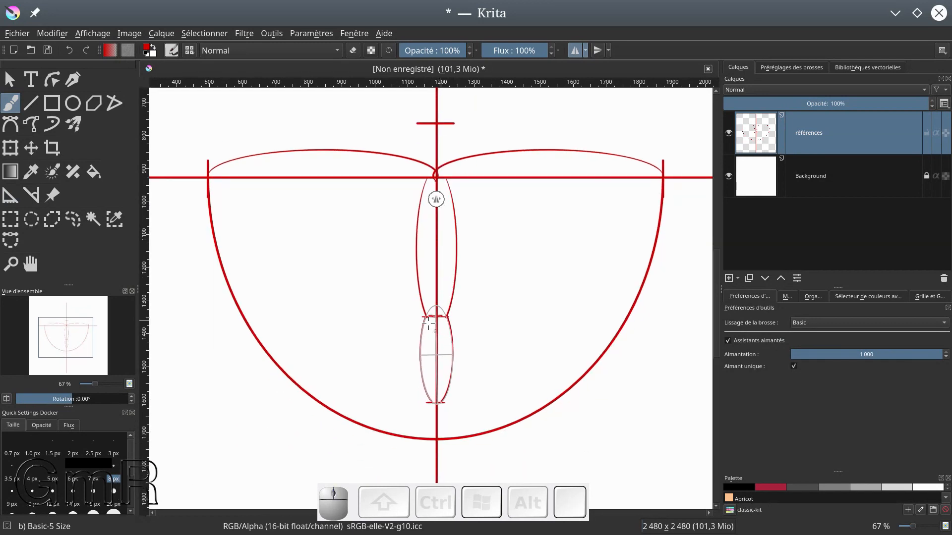
# Fit the ellipse assistant below the lowest tick, about 85 px wide and 140 px tall, and trace it as the tail segment
pyautogui.click(10, 195)
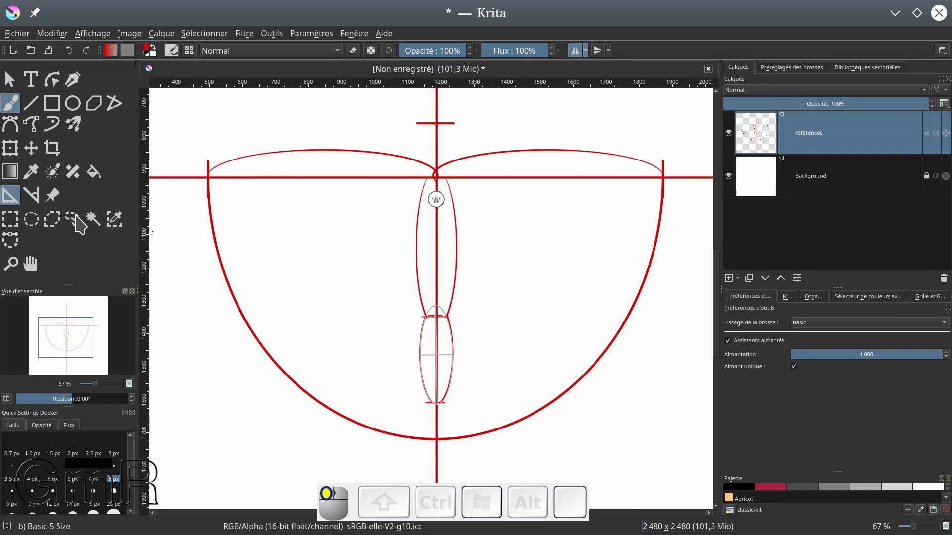
pyautogui.moveTo(451, 370); pyautogui.dragTo(452, 403)
pyautogui.moveTo(435, 340); pyautogui.dragTo(419, 416)
pyautogui.moveTo(437, 367); pyautogui.dragTo(436, 398)
pyautogui.moveTo(436, 403); pyautogui.dragTo(436, 400)
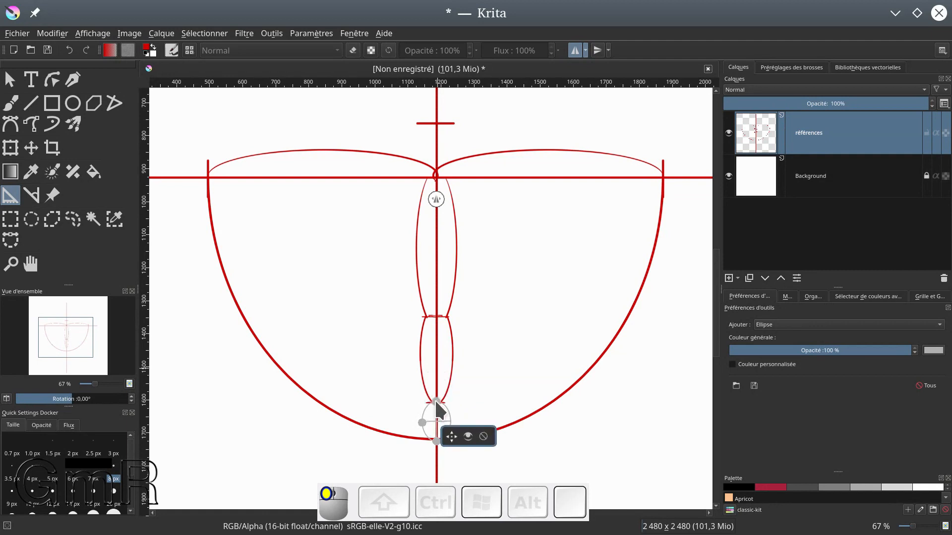
pyautogui.moveTo(436, 441); pyautogui.dragTo(434, 446)
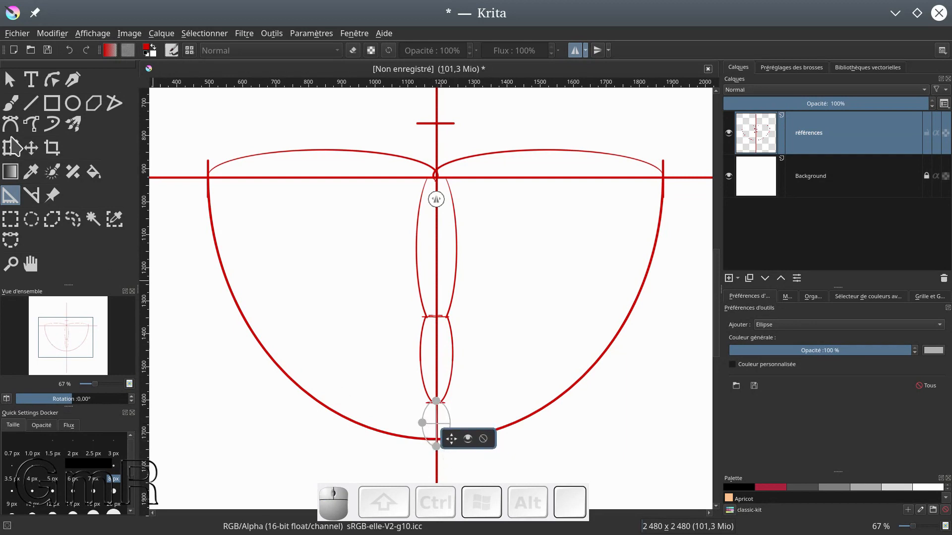
pyautogui.click(10, 103)
pyautogui.moveTo(429, 408); pyautogui.dragTo(426, 405)
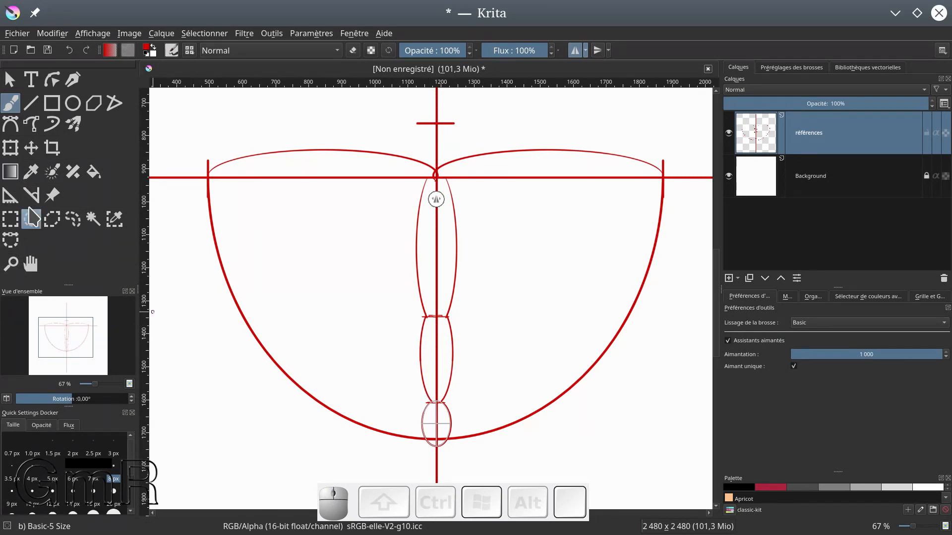
# Move the ellipse assistant up between the top tick and the horizontal line and reshape it to about 125 px wide and 160 px tall
pyautogui.click(15, 201)
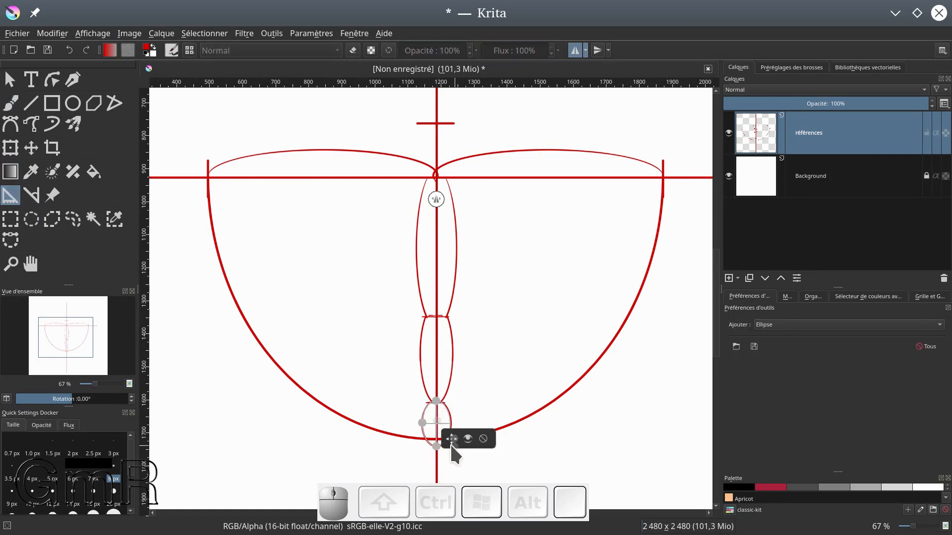
pyautogui.click(451, 441)
pyautogui.click(467, 405)
pyautogui.click(492, 445)
pyautogui.moveTo(451, 439); pyautogui.dragTo(451, 170)
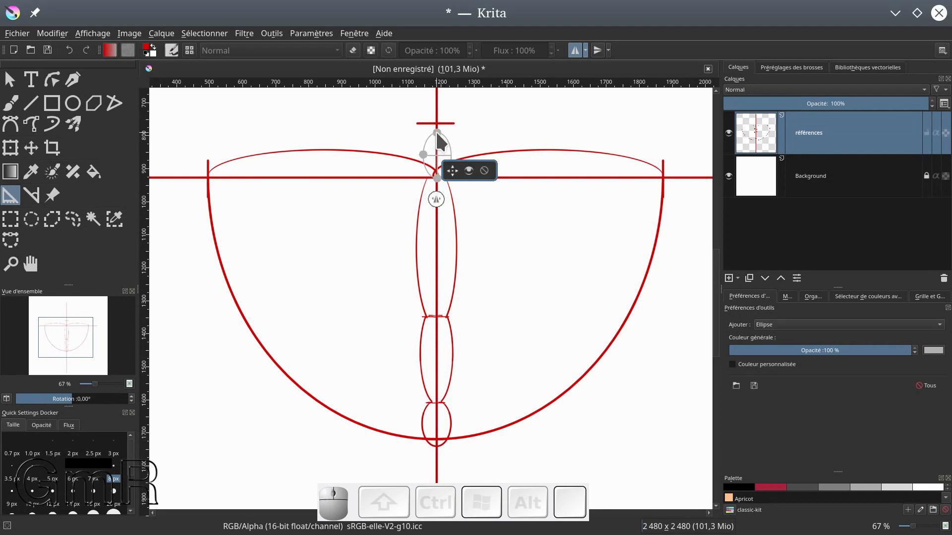
pyautogui.moveTo(422, 155)
pyautogui.mouseDown()
pyautogui.moveTo(418, 146)
pyautogui.moveTo(434, 133)
pyautogui.moveTo(423, 145)
pyautogui.mouseUp()
pyautogui.moveTo(427, 320); pyautogui.dragTo(709, 428)
pyautogui.moveTo(340, 288); pyautogui.dragTo(89, 263)
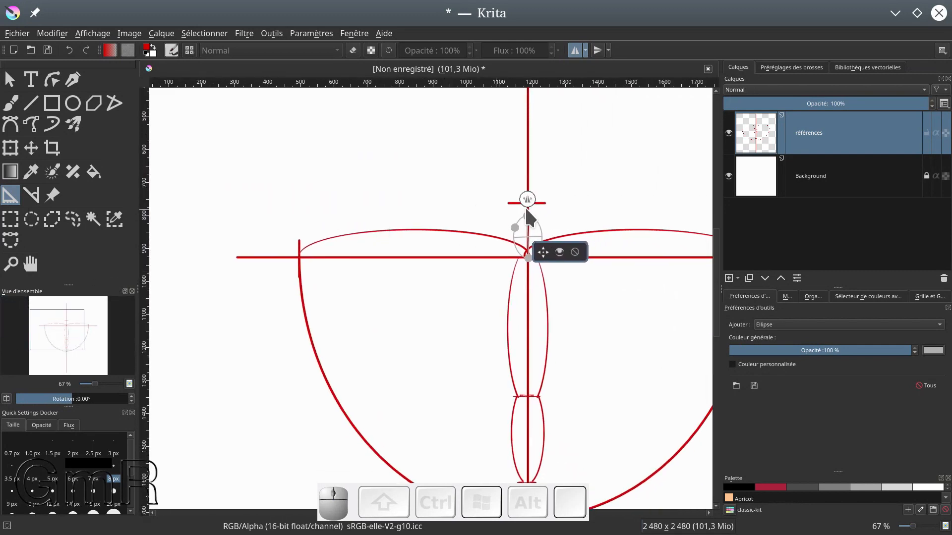
pyautogui.click(526, 213)
pyautogui.moveTo(527, 212)
pyautogui.mouseDown()
pyautogui.moveTo(525, 203)
pyautogui.moveTo(511, 222)
pyautogui.mouseUp()
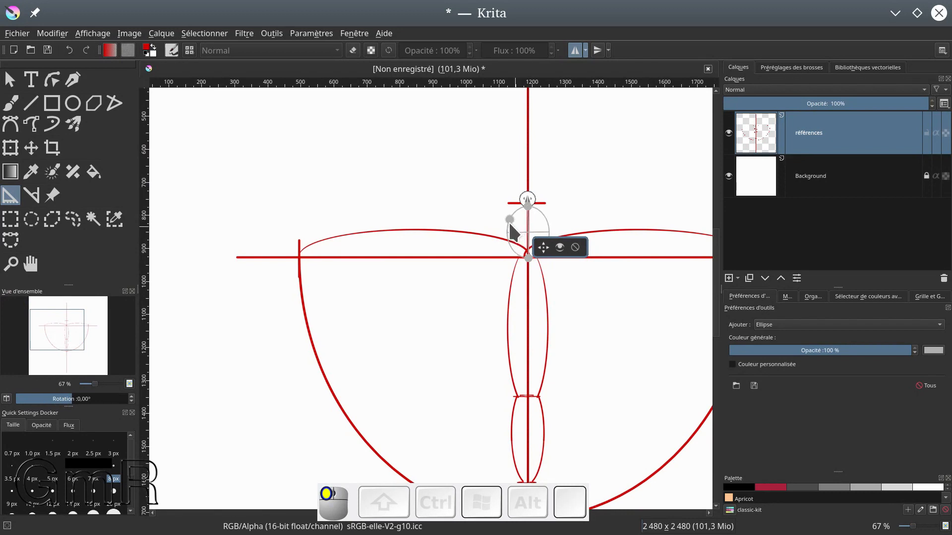
# Trace the head ellipse with the snapped brush, then turn assistant snapping off and draw its lower sides freehand down to the body
pyautogui.click(10, 103)
pyautogui.moveTo(508, 231); pyautogui.dragTo(509, 227)
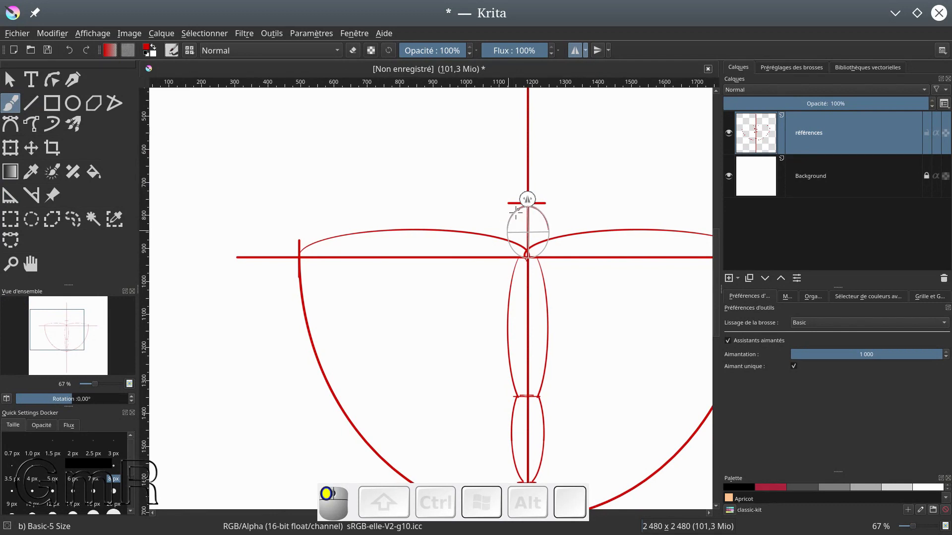
pyautogui.click(728, 341)
pyautogui.moveTo(506, 234); pyautogui.dragTo(508, 235)
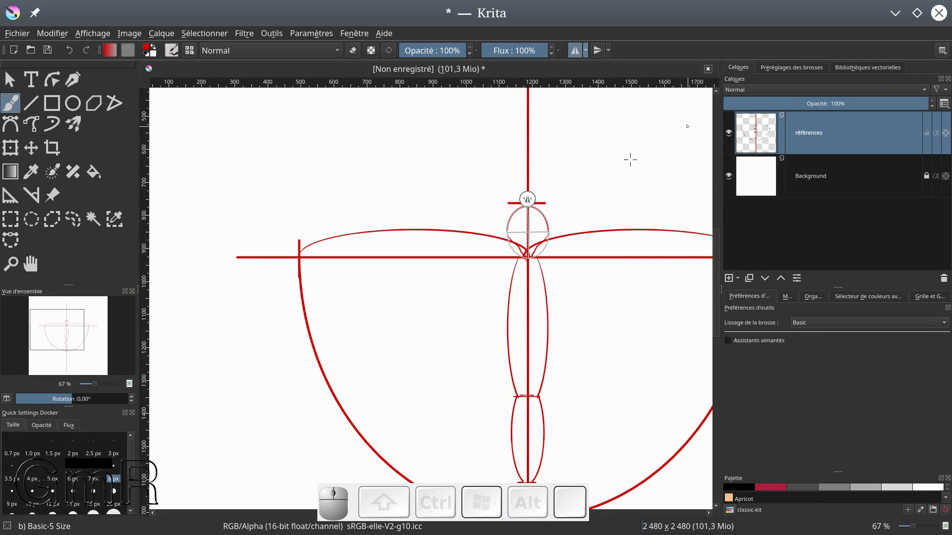
# Delete the ellipse assistant from the head of the butterfly guide
pyautogui.click(10, 195)
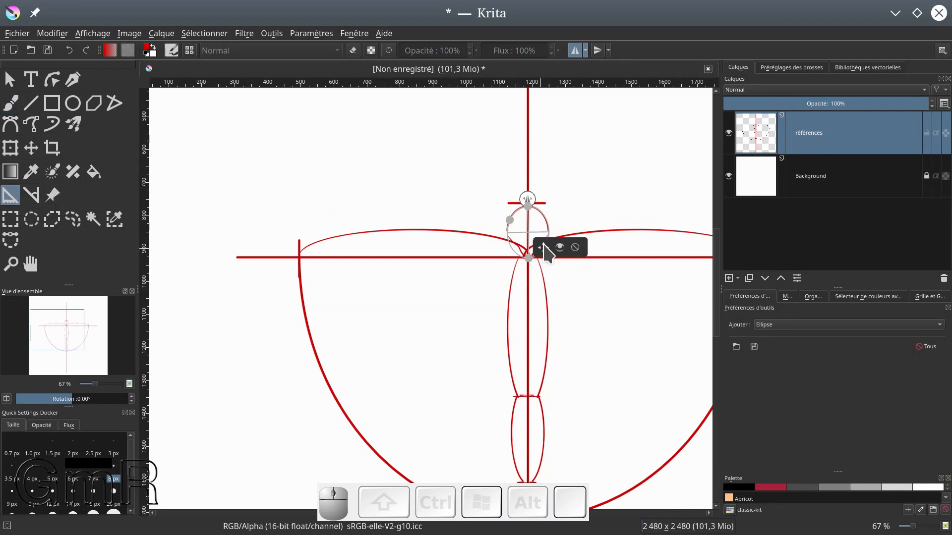
pyautogui.moveTo(543, 248); pyautogui.dragTo(546, 248)
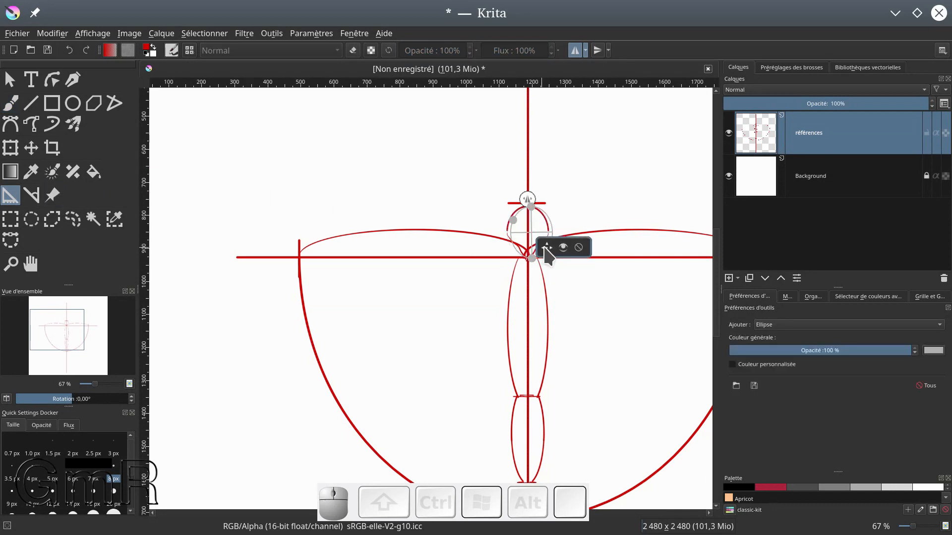
pyautogui.click(579, 247)
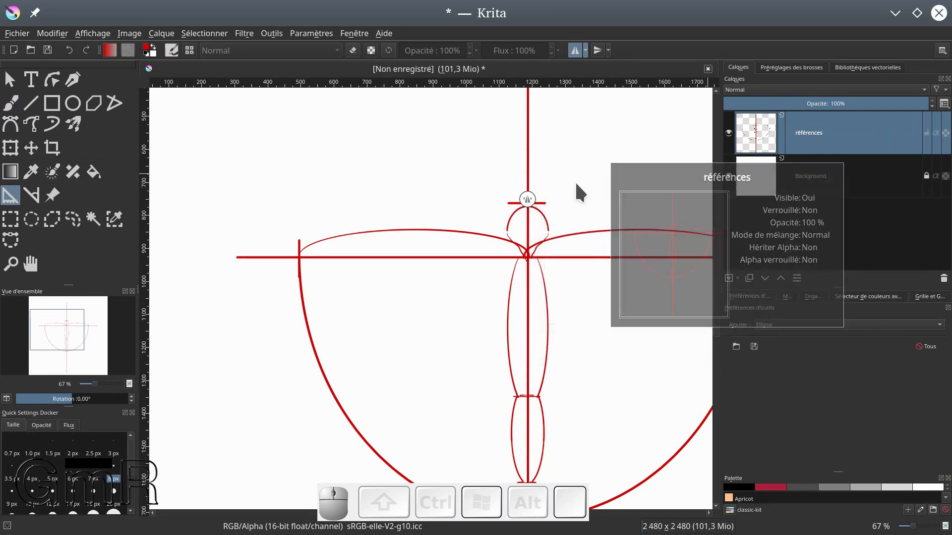
# Lock the références layer and add a new paint layer above it
pyautogui.scroll(-1, 576, 184)
pyautogui.moveTo(620, 220); pyautogui.dragTo(567, 219)
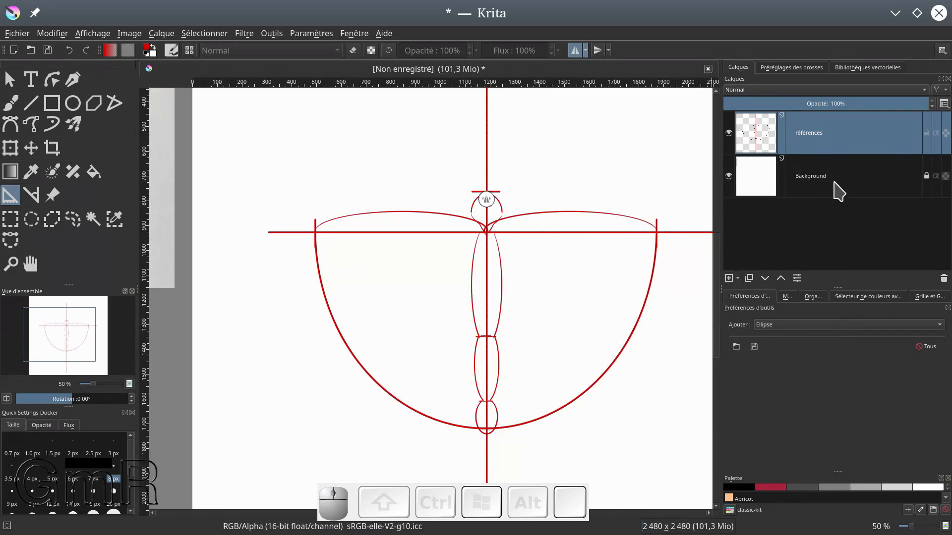
pyautogui.click(926, 133)
pyautogui.click(729, 278)
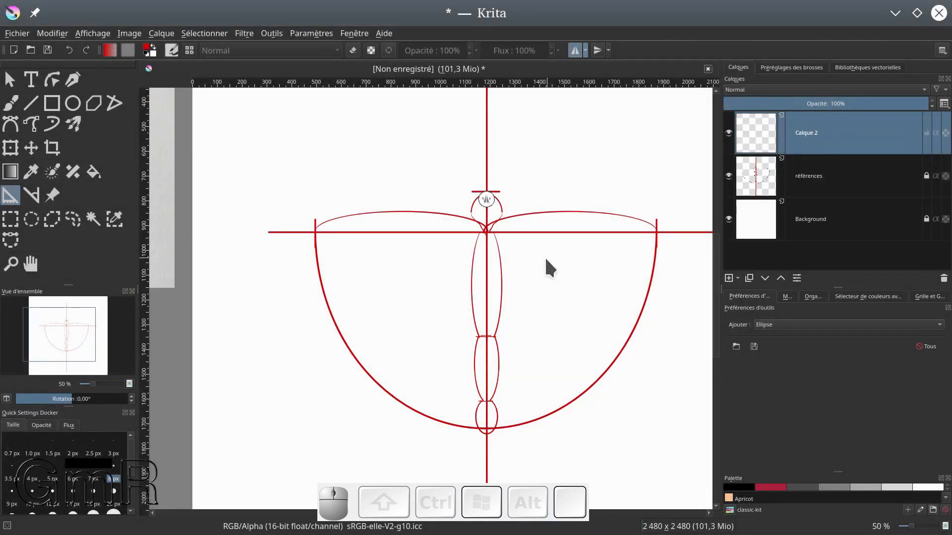
# Start saving the document and browse to the "Krita : je tente de reproduire un dessin!" folder inside Bureau
pyautogui.click(17, 33)
pyautogui.click(46, 96)
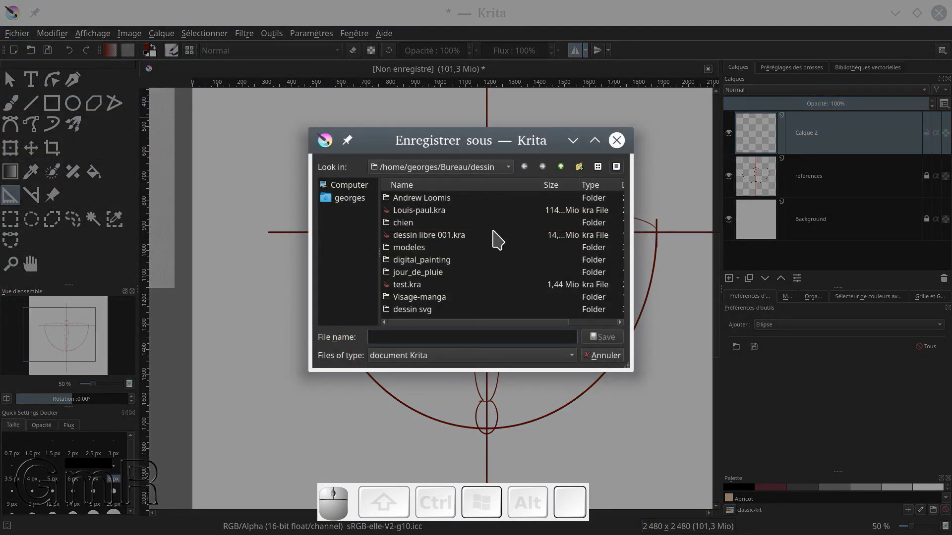
pyautogui.click(355, 199)
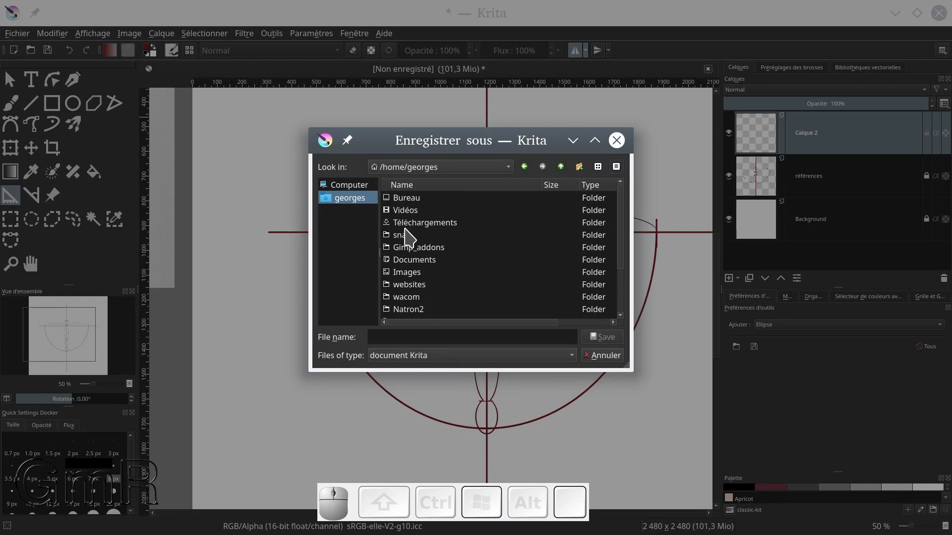
pyautogui.doubleClick(417, 198)
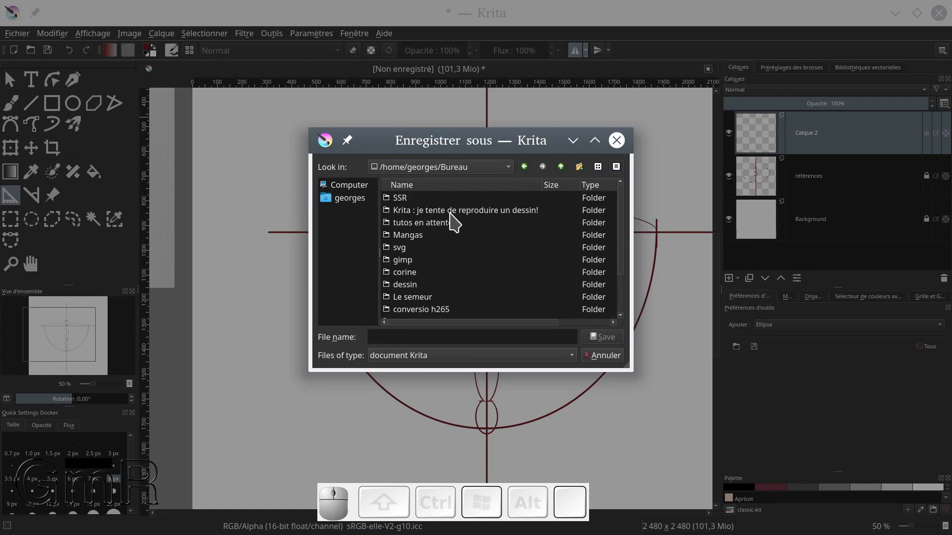
pyautogui.doubleClick(451, 211)
# Name the file farfale and save it as a Krita document
pyautogui.click(400, 339)
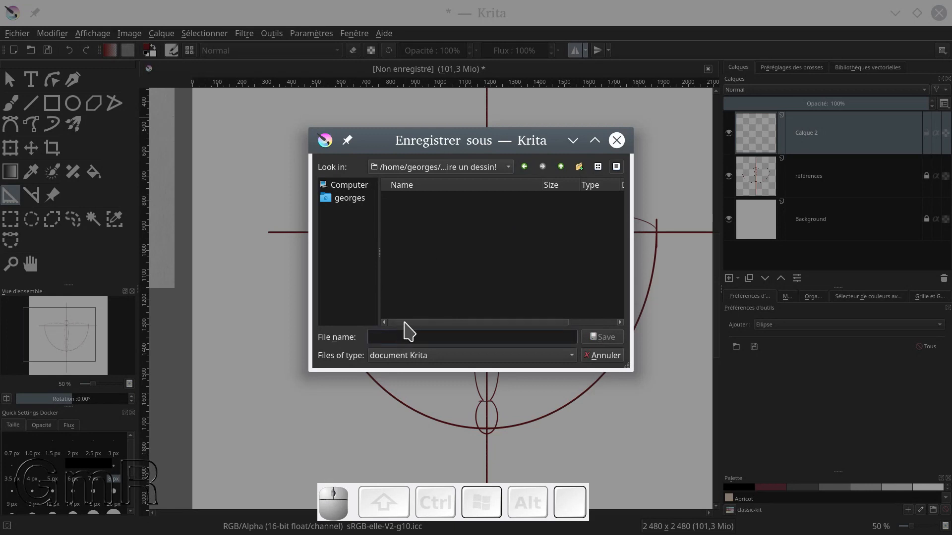
pyautogui.write('pap')
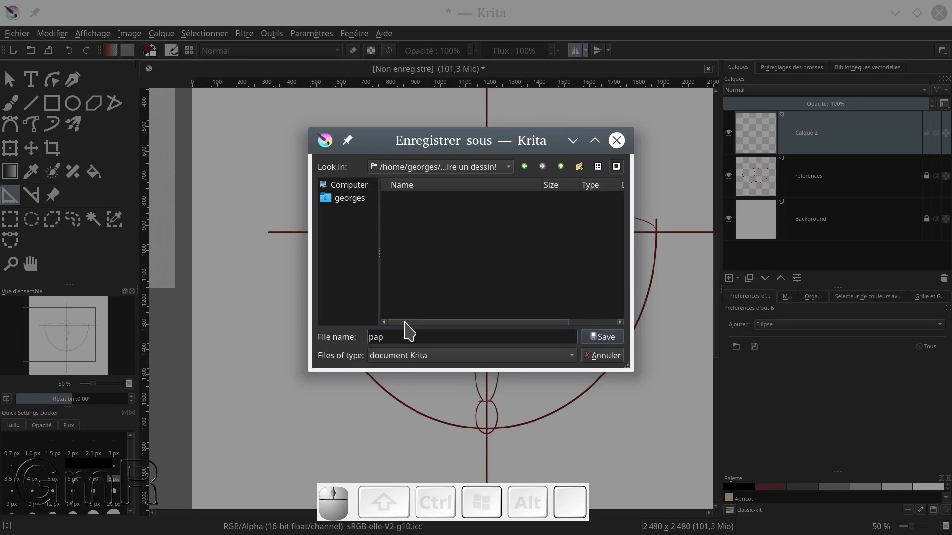
pyautogui.press('BackSpace')
pyautogui.press('BackSpace')
pyautogui.press('BackSpace')
pyautogui.write('farfale')
pyautogui.click(603, 338)
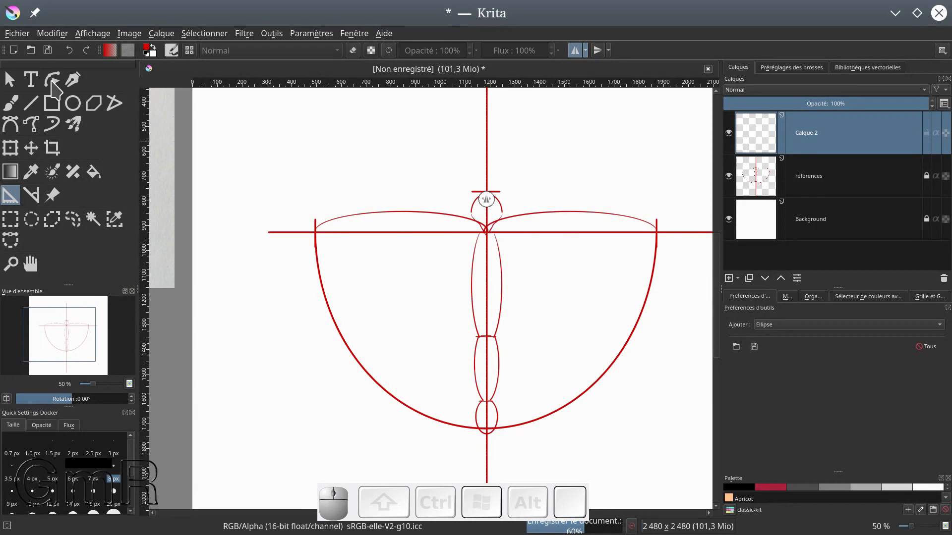
pyautogui.click(18, 33)
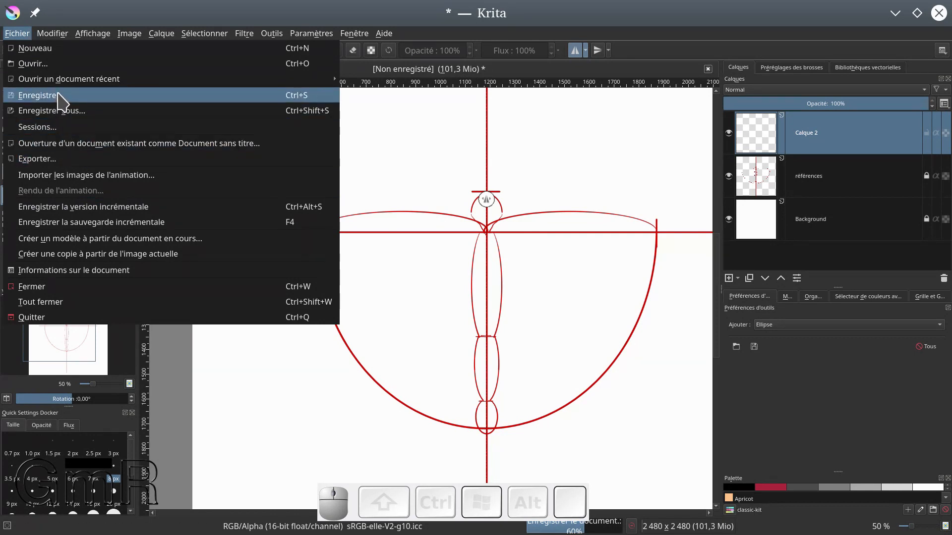
pyautogui.click(62, 97)
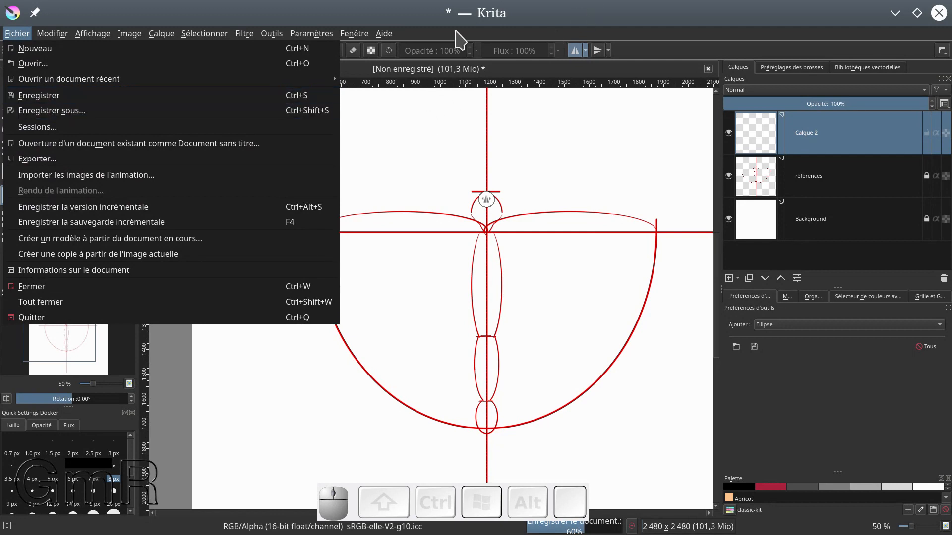
pyautogui.click(574, 17)
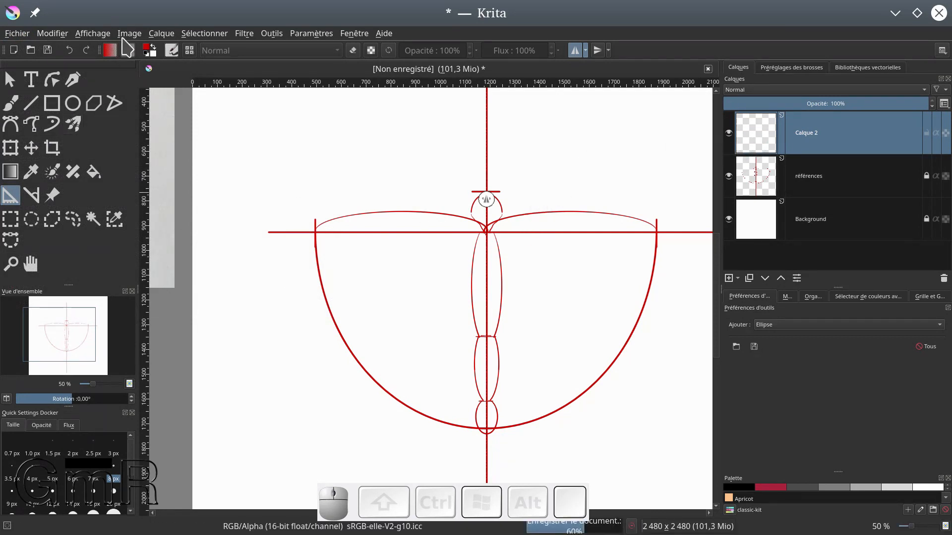
# Set the foreground colour to black and trace the head outline down to the horizontal guide with the freehand brush
pyautogui.click(144, 54)
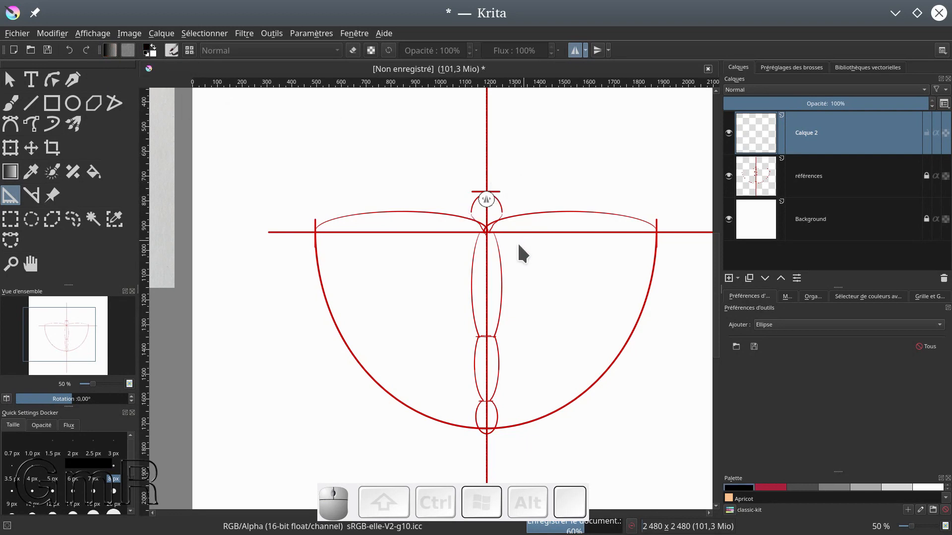
pyautogui.scroll(4, 516, 242)
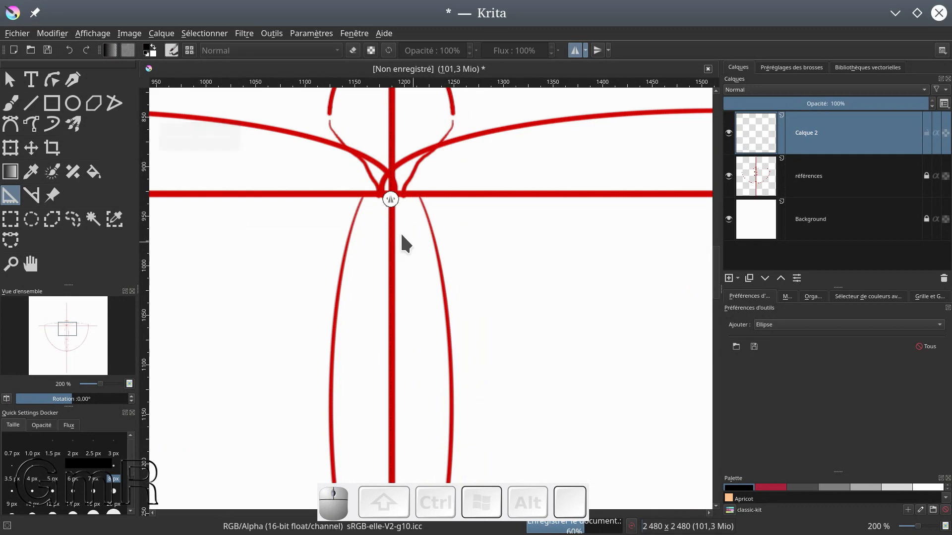
pyautogui.moveTo(414, 242); pyautogui.dragTo(436, 358)
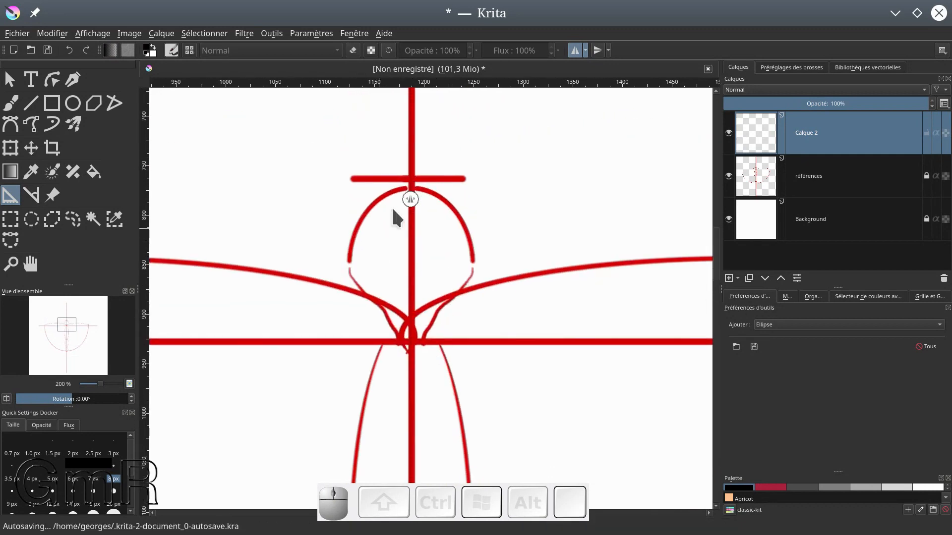
pyautogui.click(400, 188)
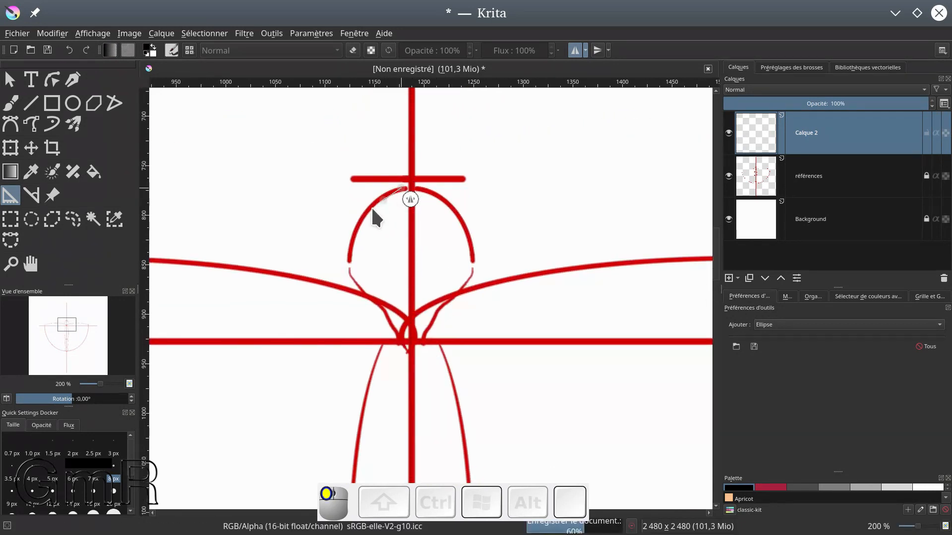
pyautogui.press('Escape')
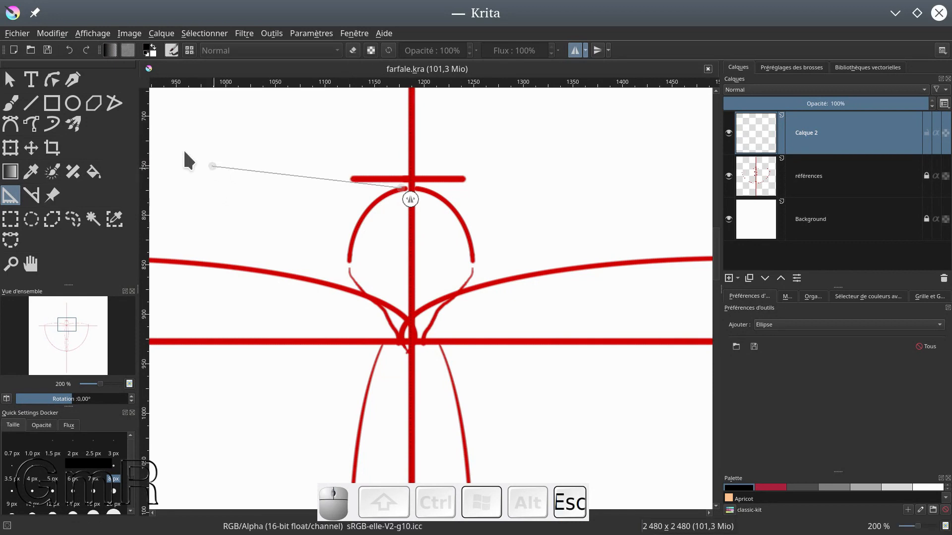
pyautogui.click(15, 105)
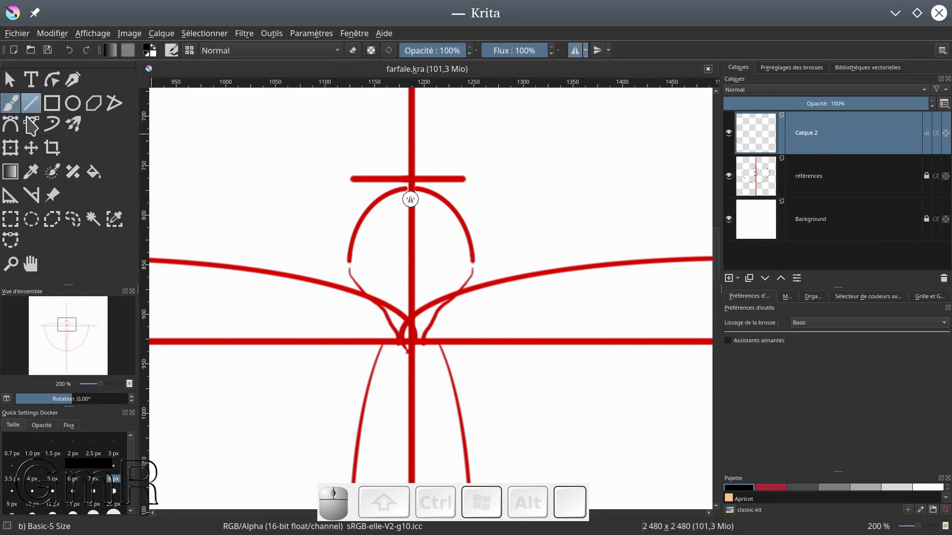
pyautogui.moveTo(408, 193)
pyautogui.mouseDown()
pyautogui.moveTo(416, 191)
pyautogui.moveTo(370, 207)
pyautogui.moveTo(350, 245)
pyautogui.moveTo(396, 339)
pyautogui.mouseUp()
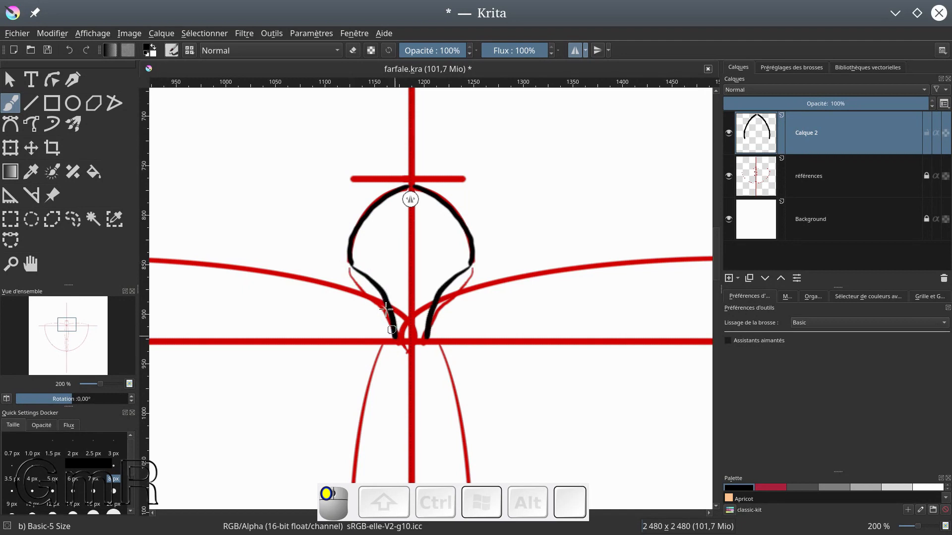
pyautogui.moveTo(349, 259); pyautogui.dragTo(361, 272)
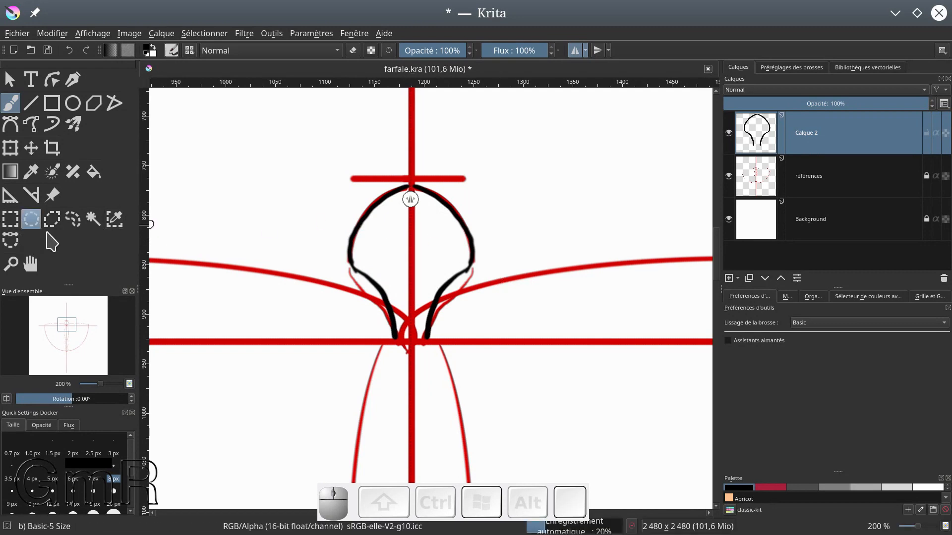
# Draw the closed, wavy-edged patch at the tip of the forewing, in the upper outer corner of the wing guide
pyautogui.scroll(-2, 387, 151)
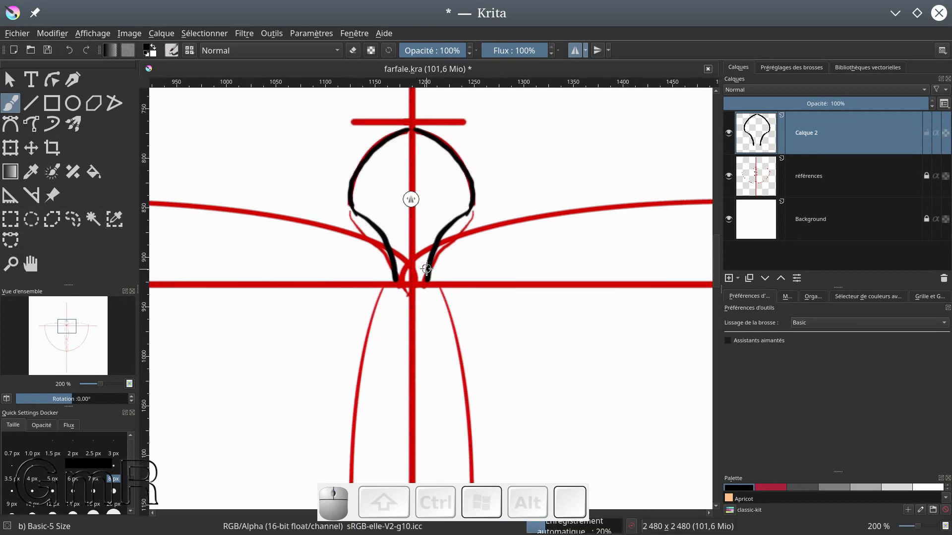
pyautogui.scroll(-3, 426, 269)
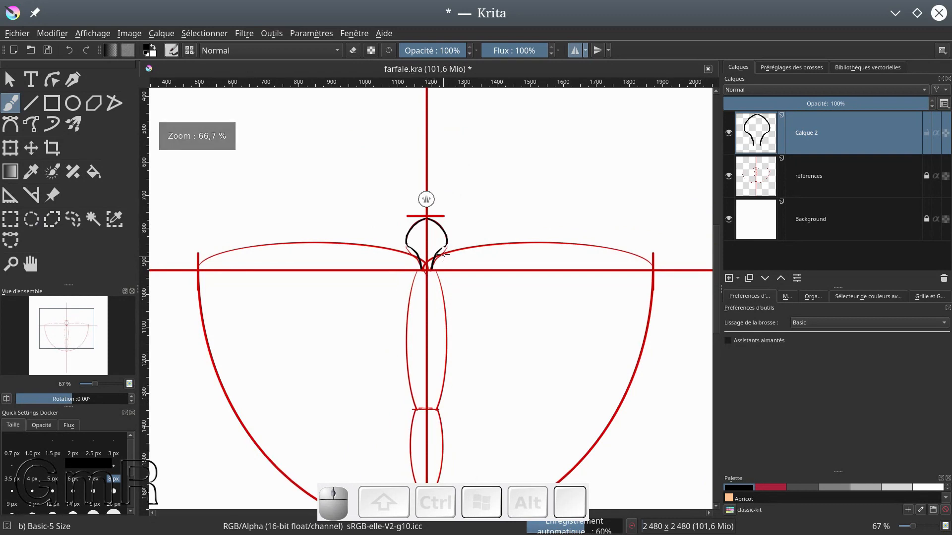
pyautogui.moveTo(613, 258)
pyautogui.mouseDown()
pyautogui.moveTo(578, 161)
pyautogui.moveTo(617, 174)
pyautogui.moveTo(624, 191)
pyautogui.moveTo(601, 238)
pyautogui.mouseUp()
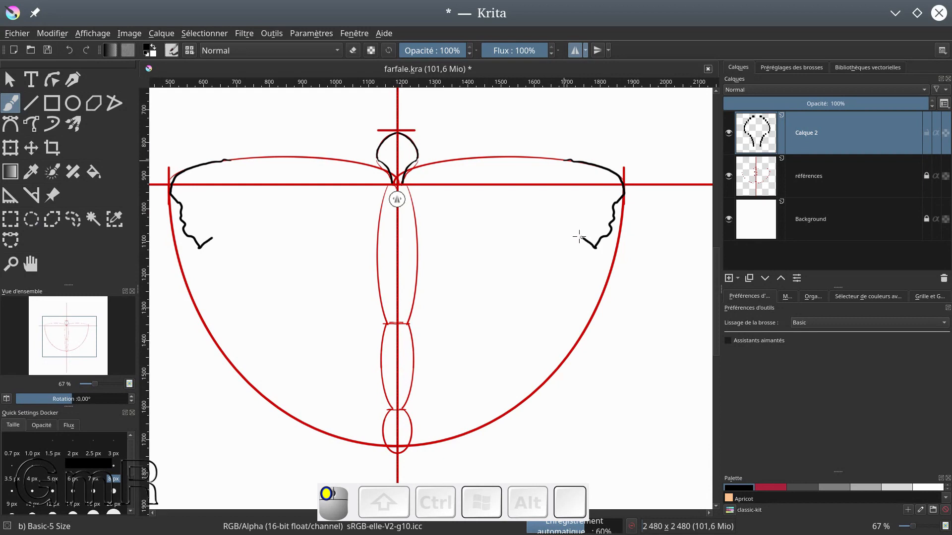
pyautogui.moveTo(546, 189); pyautogui.dragTo(536, 172)
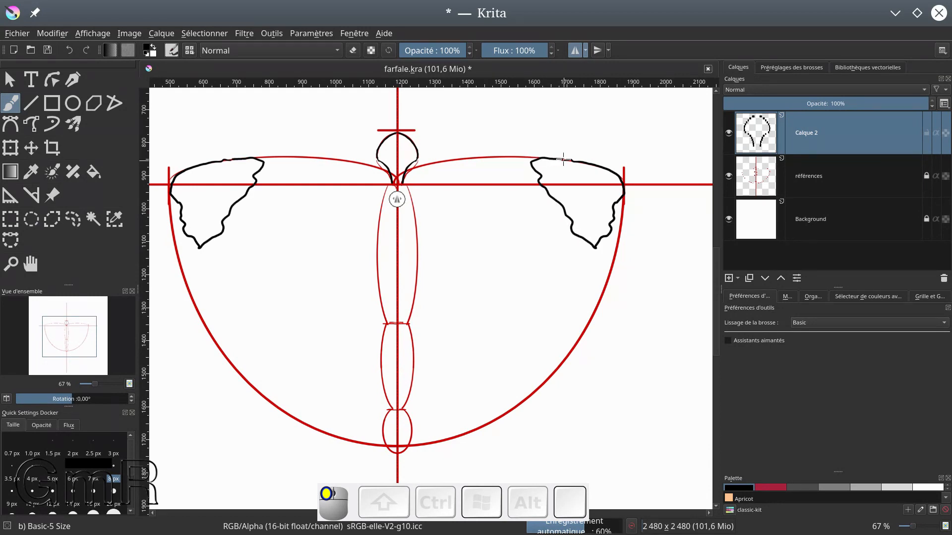
pyautogui.moveTo(565, 157); pyautogui.dragTo(566, 159)
# Draw the wavy outer wing edge from the tip patch down along the curved guide to the lower end of the body
pyautogui.moveTo(596, 247); pyautogui.dragTo(591, 269)
pyautogui.moveTo(592, 314); pyautogui.dragTo(562, 362)
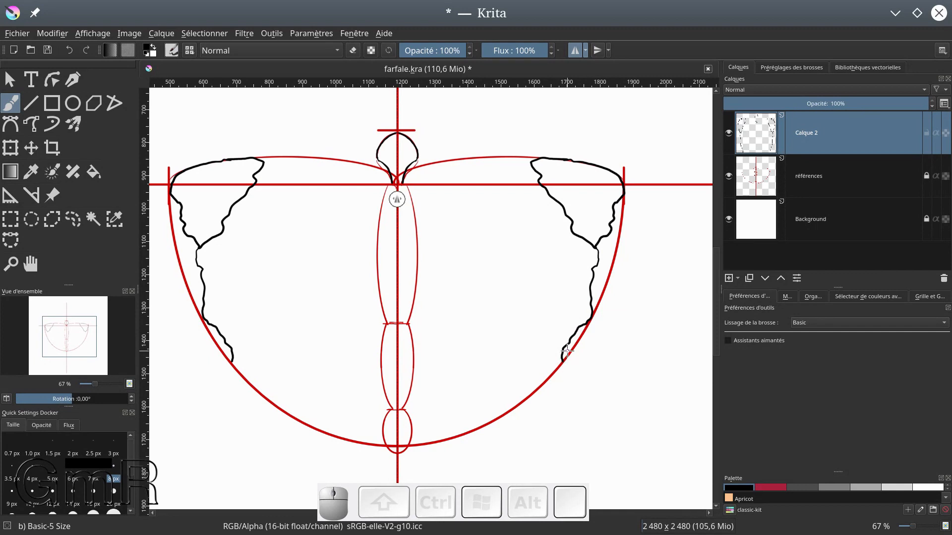
pyautogui.scroll(-1, 522, 299)
pyautogui.scroll(-3, 521, 298)
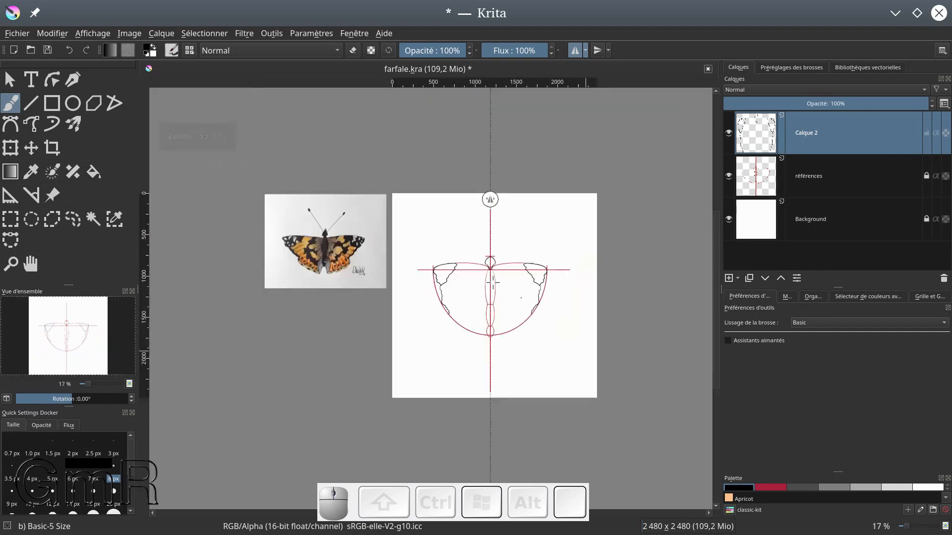
pyautogui.scroll(-1, 492, 283)
pyautogui.scroll(1, 492, 283)
pyautogui.scroll(1, 492, 282)
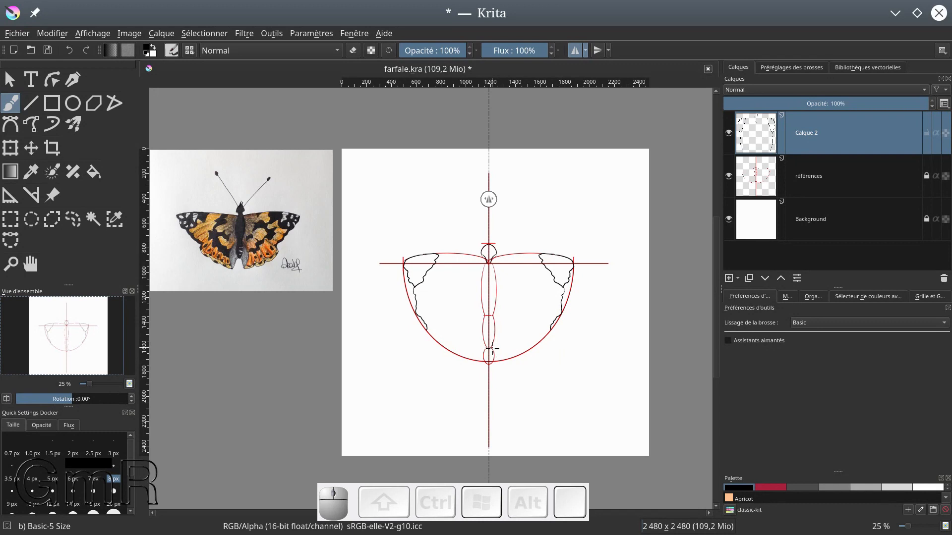
pyautogui.moveTo(495, 349); pyautogui.dragTo(500, 361)
pyautogui.moveTo(559, 325); pyautogui.dragTo(559, 323)
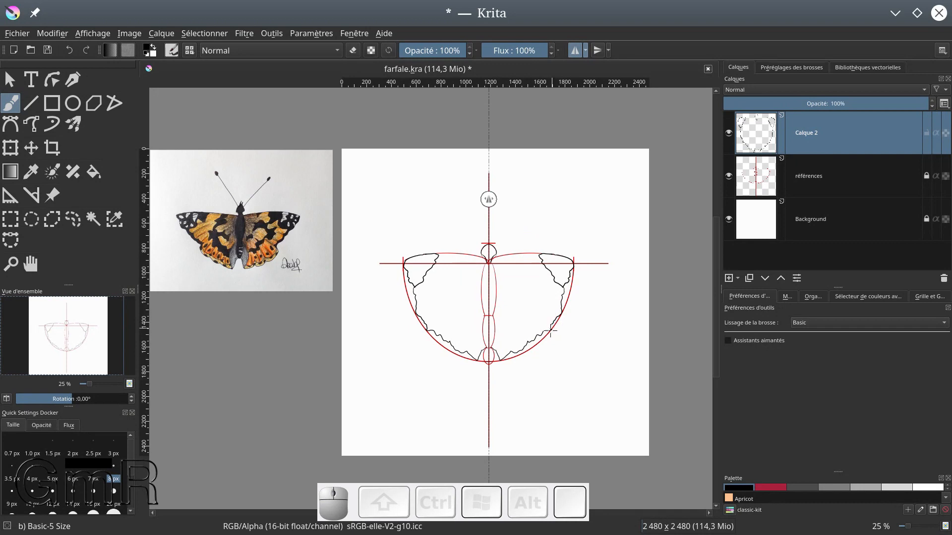
# Draw the hind wing's upper curve and the segmented band along its lower edge, and trace the two long body segments
pyautogui.moveTo(498, 289)
pyautogui.mouseDown()
pyautogui.moveTo(524, 297)
pyautogui.moveTo(549, 326)
pyautogui.mouseUp()
pyautogui.moveTo(515, 353)
pyautogui.mouseDown()
pyautogui.moveTo(532, 294)
pyautogui.moveTo(497, 349)
pyautogui.moveTo(542, 320)
pyautogui.moveTo(536, 343)
pyautogui.moveTo(521, 342)
pyautogui.moveTo(523, 335)
pyautogui.moveTo(526, 345)
pyautogui.moveTo(509, 350)
pyautogui.moveTo(543, 336)
pyautogui.mouseUp()
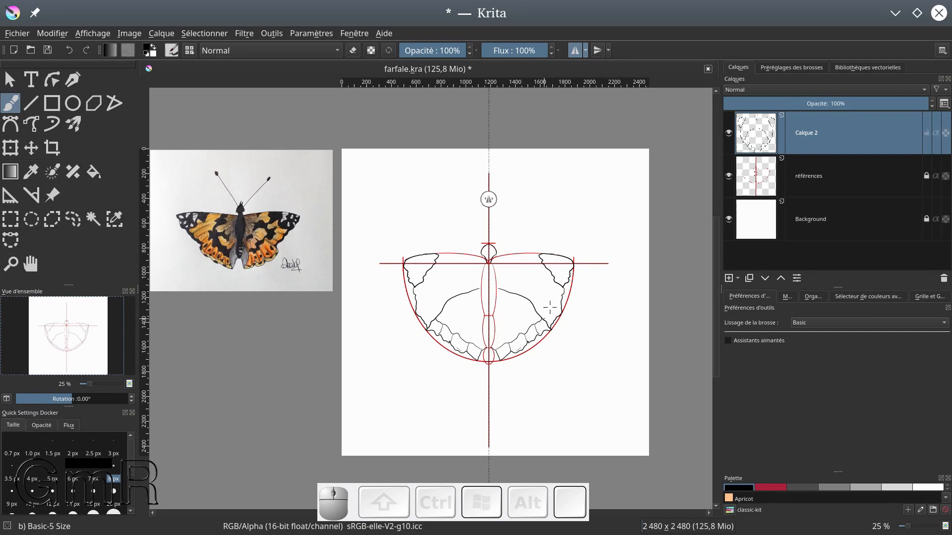
pyautogui.scroll(2, 563, 297)
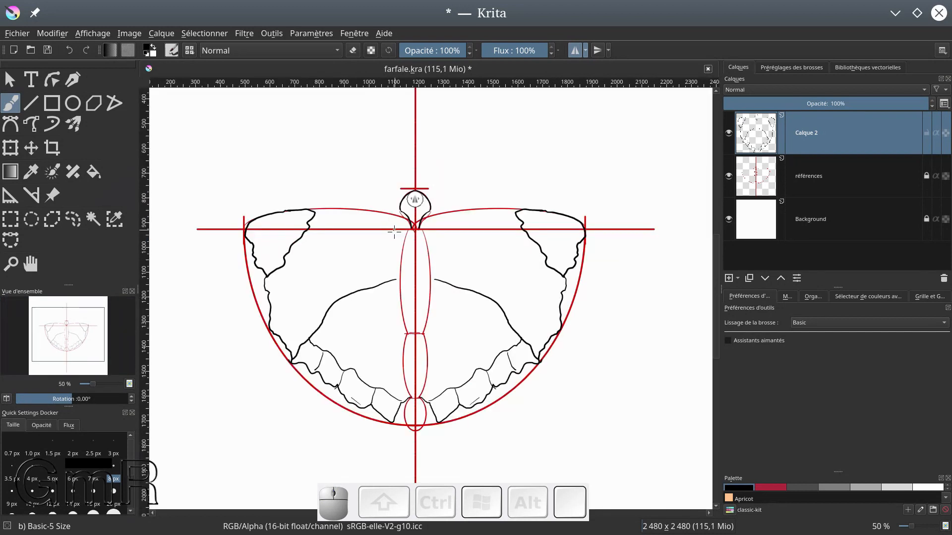
pyautogui.moveTo(412, 221)
pyautogui.mouseDown()
pyautogui.moveTo(397, 279)
pyautogui.moveTo(401, 322)
pyautogui.moveTo(417, 334)
pyautogui.moveTo(407, 333)
pyautogui.moveTo(403, 361)
pyautogui.moveTo(410, 391)
pyautogui.moveTo(420, 394)
pyautogui.mouseUp()
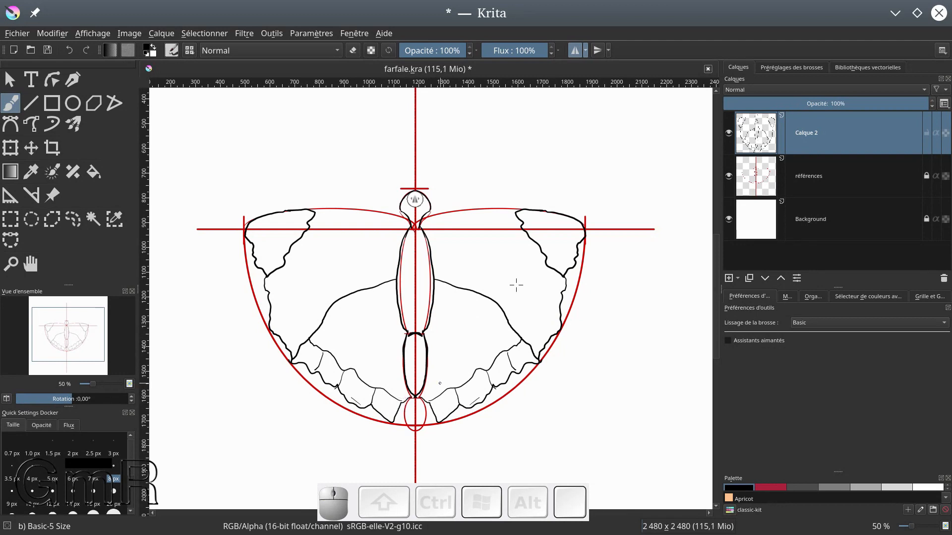
# Hide the références layer to examine the black line art on its own, and show the layer again
pyautogui.click(729, 177)
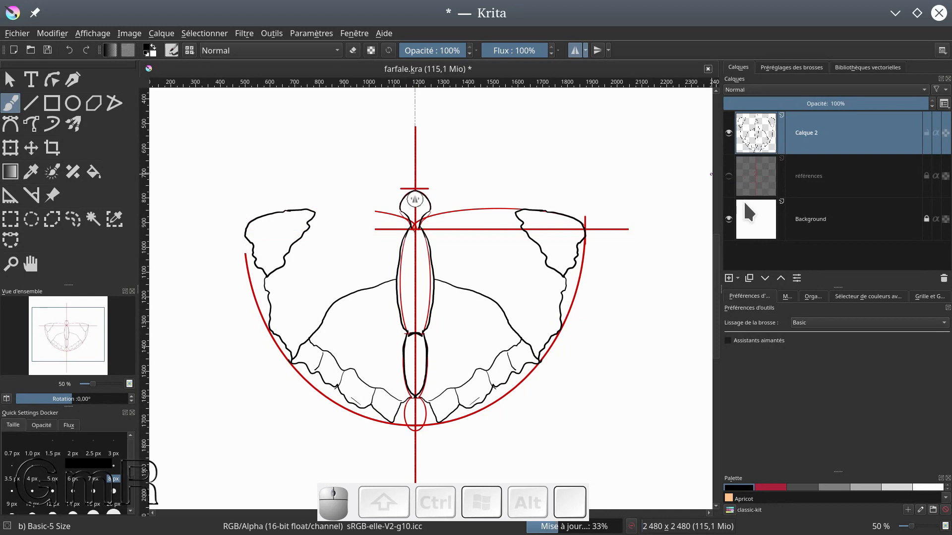
pyautogui.moveTo(748, 213)
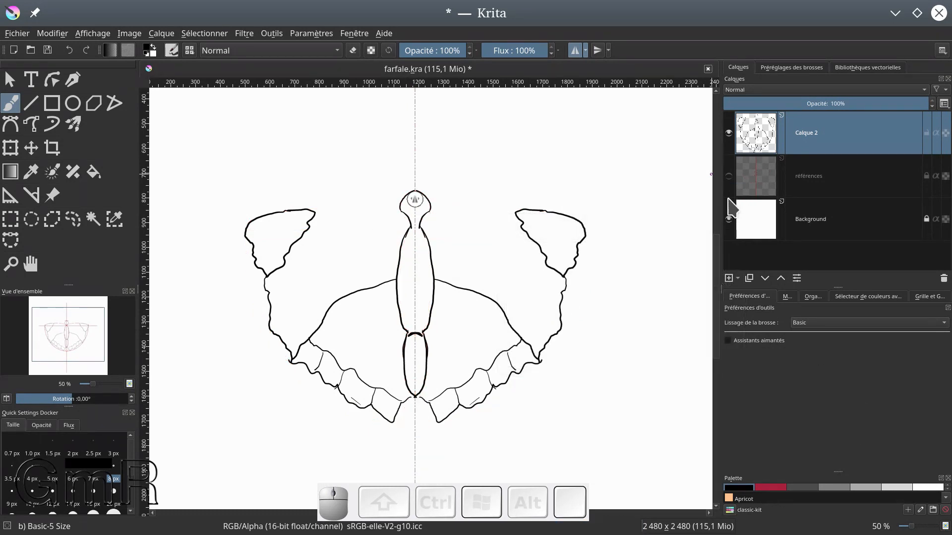
pyautogui.click(729, 177)
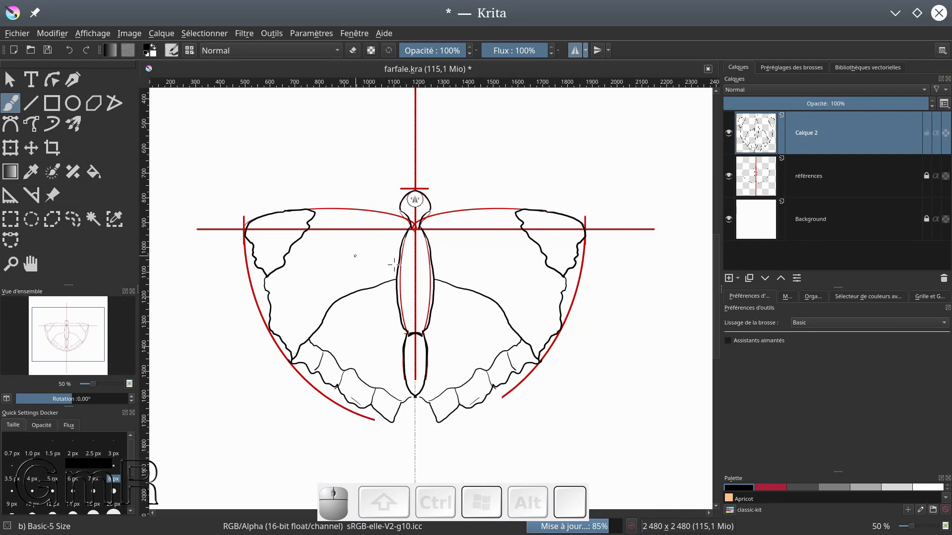
# Draw the forewing's top edge along the red guide from the tip patch to the base of the head
pyautogui.scroll(-1, 393, 265)
pyautogui.scroll(-5, 348, 273)
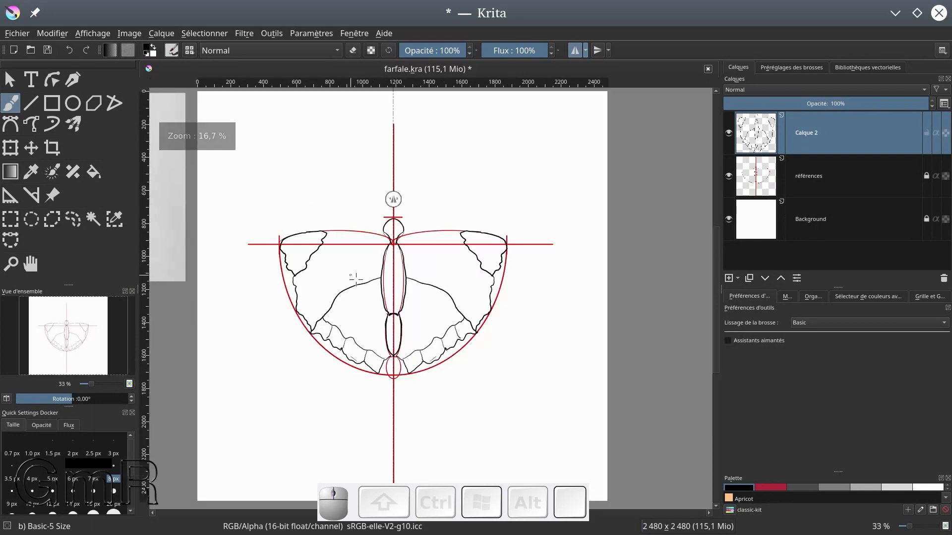
pyautogui.scroll(4, 282, 298)
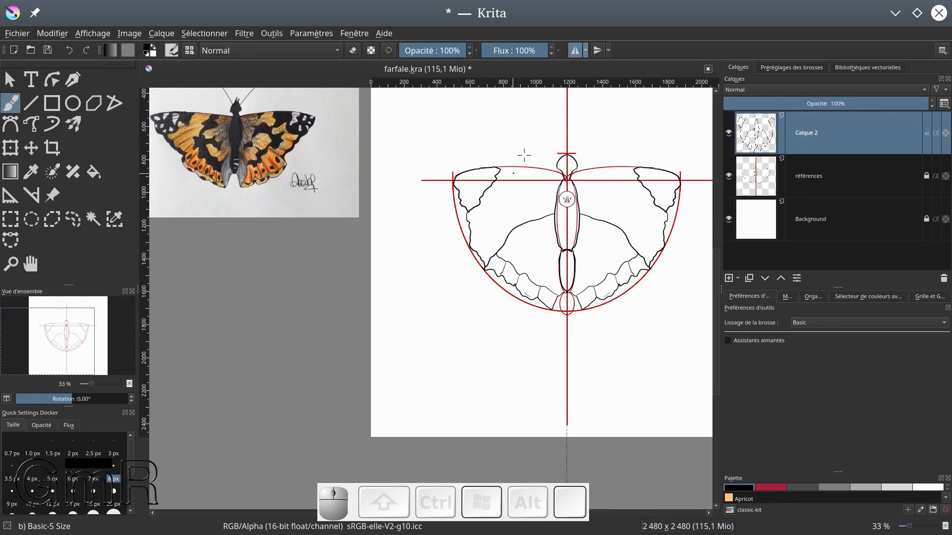
pyautogui.click(496, 164)
pyautogui.moveTo(507, 167); pyautogui.dragTo(563, 177)
# Draw two thin diagonal lines across the forewing and a wavy pattern line from its top edge down to the hind wing band
pyautogui.moveTo(492, 203)
pyautogui.mouseDown()
pyautogui.moveTo(472, 219)
pyautogui.moveTo(509, 195)
pyautogui.mouseUp()
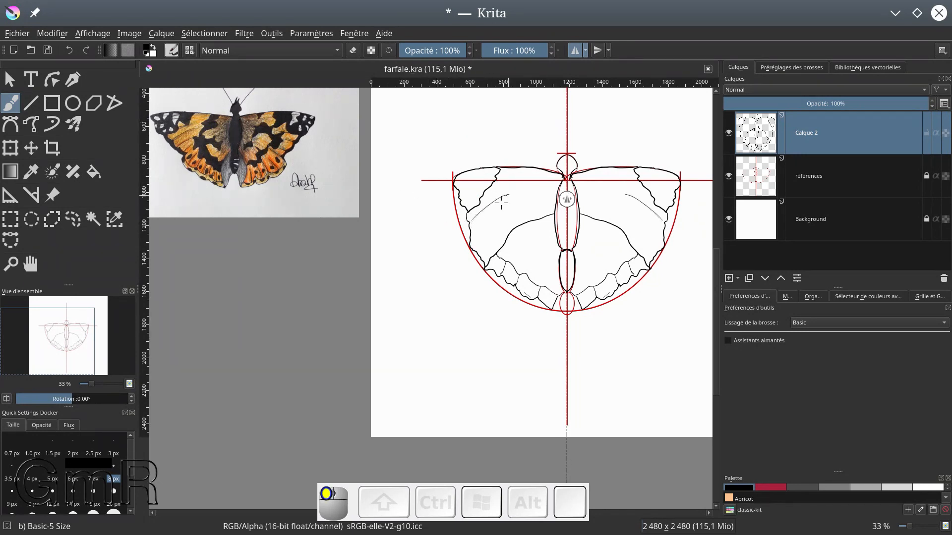
pyautogui.moveTo(473, 245); pyautogui.dragTo(514, 212)
pyautogui.moveTo(522, 167); pyautogui.dragTo(515, 205)
pyautogui.moveTo(525, 238); pyautogui.dragTo(528, 242)
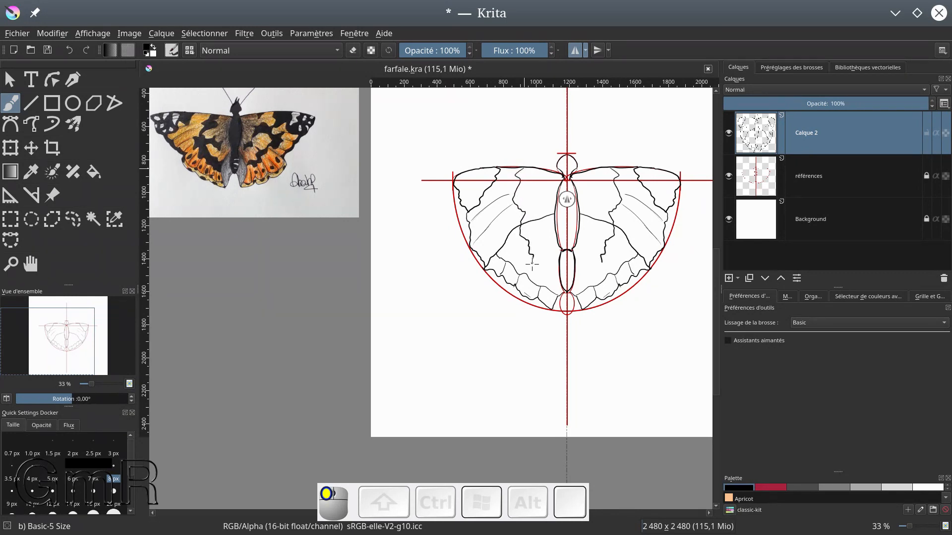
pyautogui.moveTo(539, 276); pyautogui.dragTo(549, 287)
# Draw the curve flanking the lower body segment and a second wavy pattern line closer to the body
pyautogui.moveTo(560, 249); pyautogui.dragTo(550, 306)
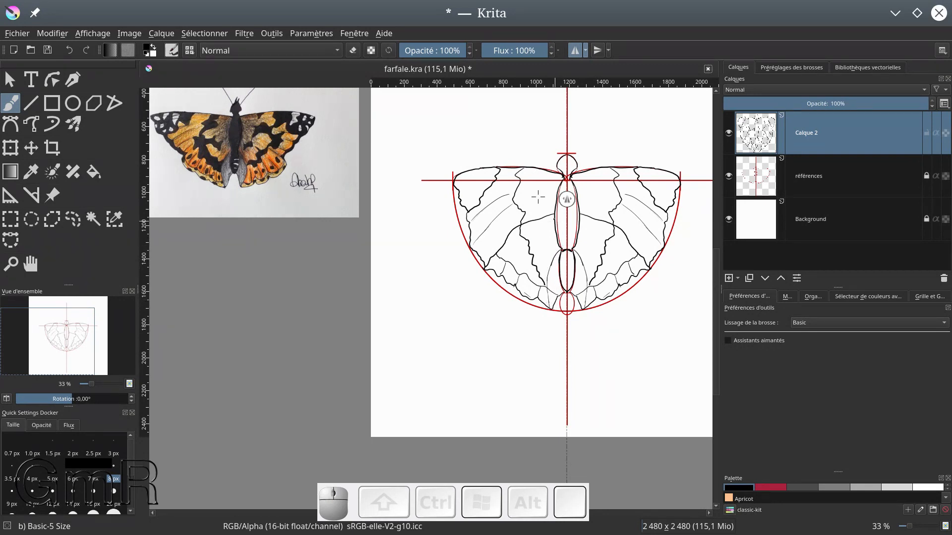
pyautogui.moveTo(535, 170)
pyautogui.mouseDown()
pyautogui.moveTo(534, 206)
pyautogui.moveTo(549, 201)
pyautogui.moveTo(543, 215)
pyautogui.mouseUp()
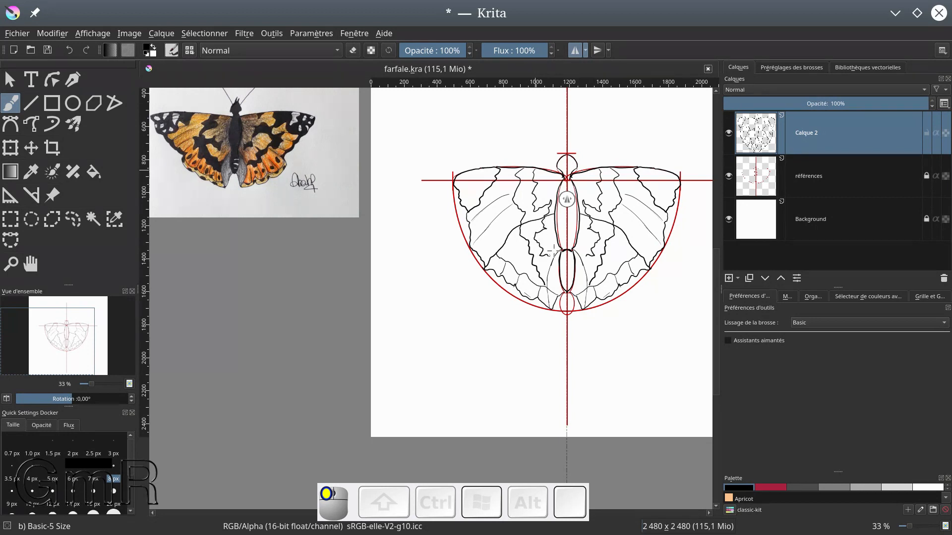
pyautogui.moveTo(547, 267); pyautogui.dragTo(547, 270)
# Extend the lower ends of both wavy pattern lines with the b)_Basic-5_Size brush so they meet the hind wing lines
pyautogui.scroll(4, 545, 255)
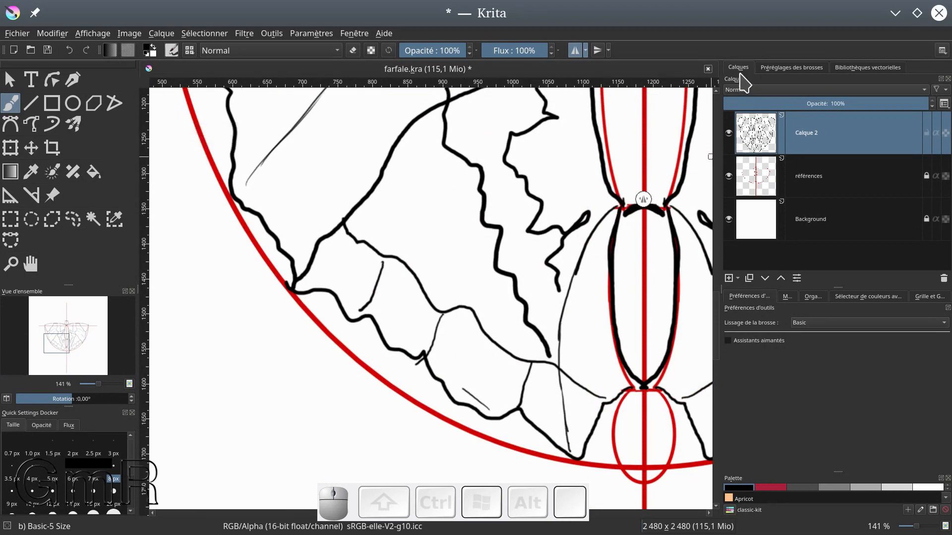
pyautogui.click(791, 76)
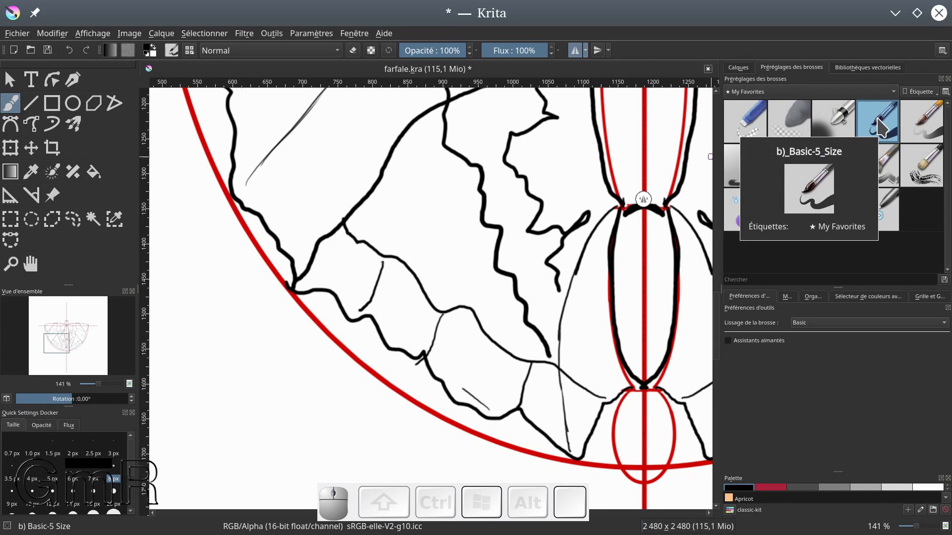
pyautogui.moveTo(558, 290); pyautogui.dragTo(563, 307)
pyautogui.moveTo(549, 354)
pyautogui.mouseDown()
pyautogui.moveTo(554, 362)
pyautogui.moveTo(565, 347)
pyautogui.mouseUp()
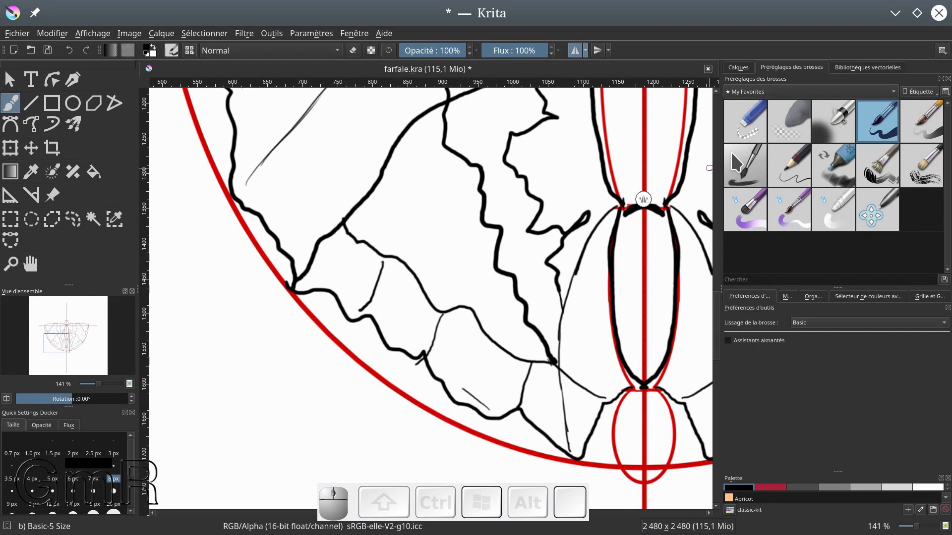
pyautogui.click(737, 67)
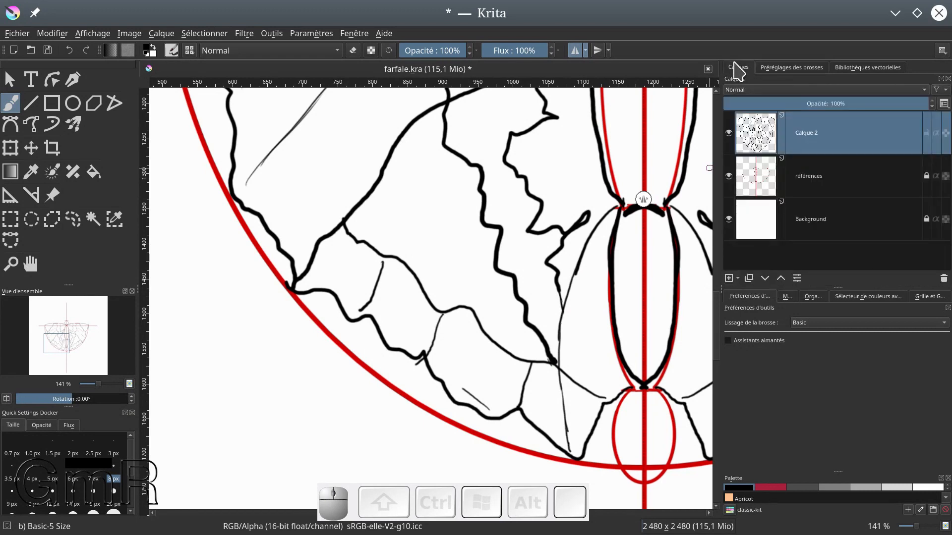
# Extend both ends of the outermost divider in the hind wing band to meet the band's edges
pyautogui.keyDown('ctrl'); pyautogui.click(495, 247); pyautogui.keyUp('ctrl')
pyautogui.moveTo(383, 256); pyautogui.dragTo(382, 263)
pyautogui.moveTo(365, 311); pyautogui.dragTo(353, 321)
# Erase the overshooting line ends along the outer wing edge and the stray stroke inside the hind wing band
pyautogui.press('e')
pyautogui.click(418, 364)
pyautogui.moveTo(418, 362); pyautogui.dragTo(416, 366)
pyautogui.moveTo(471, 388)
pyautogui.mouseDown()
pyautogui.moveTo(490, 409)
pyautogui.moveTo(473, 393)
pyautogui.mouseUp()
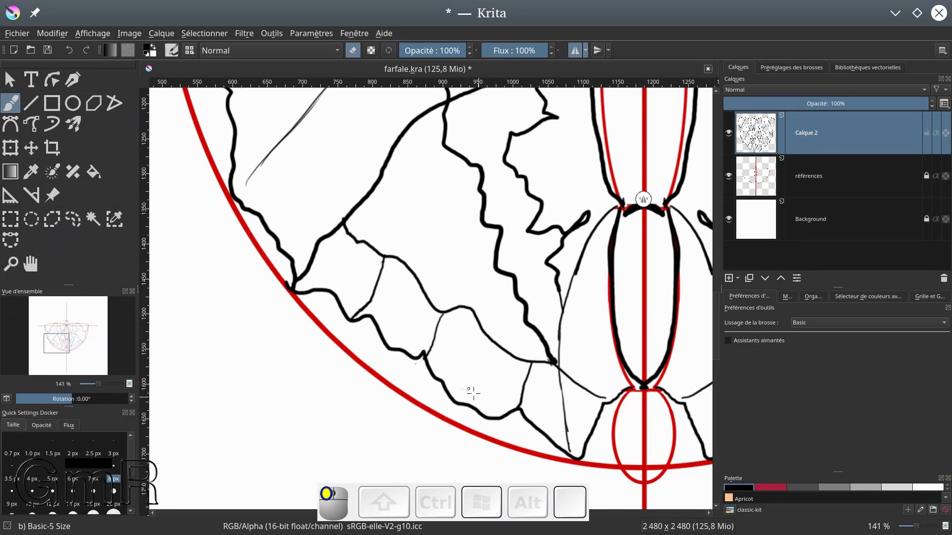
pyautogui.moveTo(427, 362); pyautogui.dragTo(430, 356)
pyautogui.moveTo(290, 283); pyautogui.dragTo(297, 286)
# Extend the lower diagonal forewing line to the outer wing edge, leaving eraser mode off
pyautogui.moveTo(247, 184)
pyautogui.mouseDown()
pyautogui.moveTo(244, 195)
pyautogui.moveTo(253, 173)
pyautogui.moveTo(242, 201)
pyautogui.mouseUp()
pyautogui.press('e')
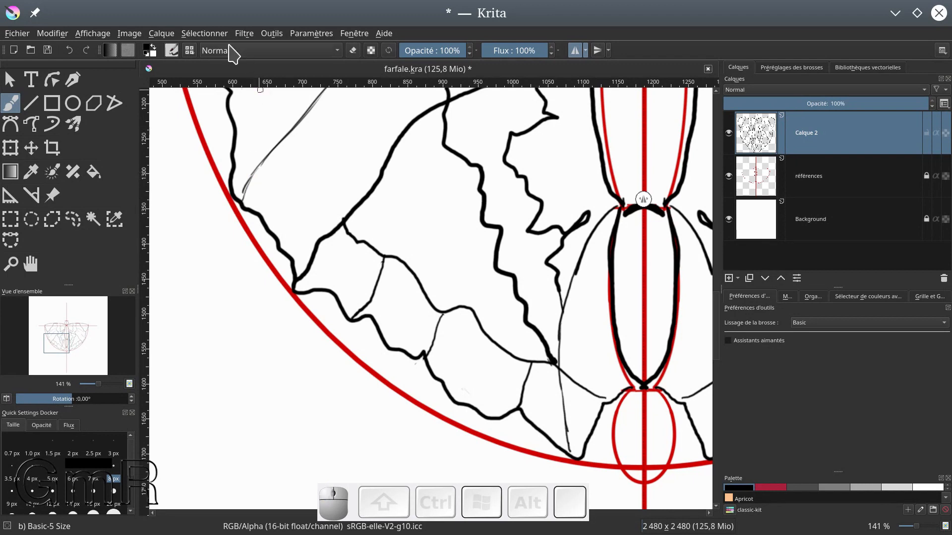
pyautogui.press('e')
pyautogui.press('e')
pyautogui.press('e')
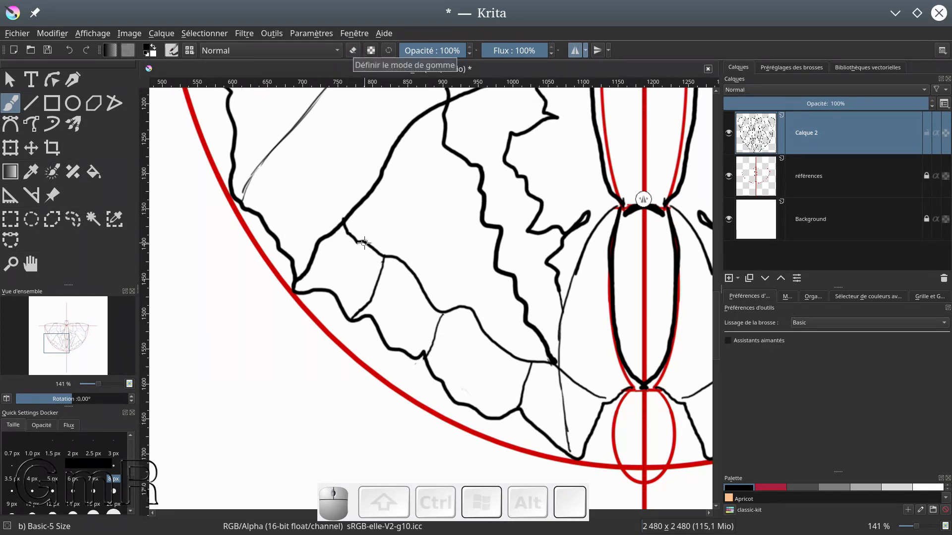
# Join the inner pattern lines to the forewing's top edge and touch up the outline where the head meets the wing
pyautogui.scroll(1, 505, 218)
pyautogui.scroll(-2, 505, 218)
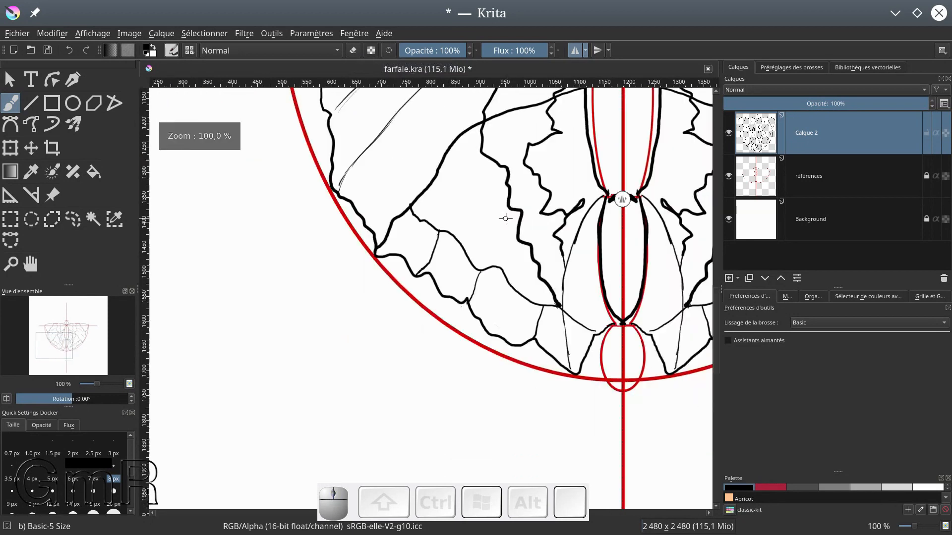
pyautogui.moveTo(446, 193); pyautogui.dragTo(433, 415)
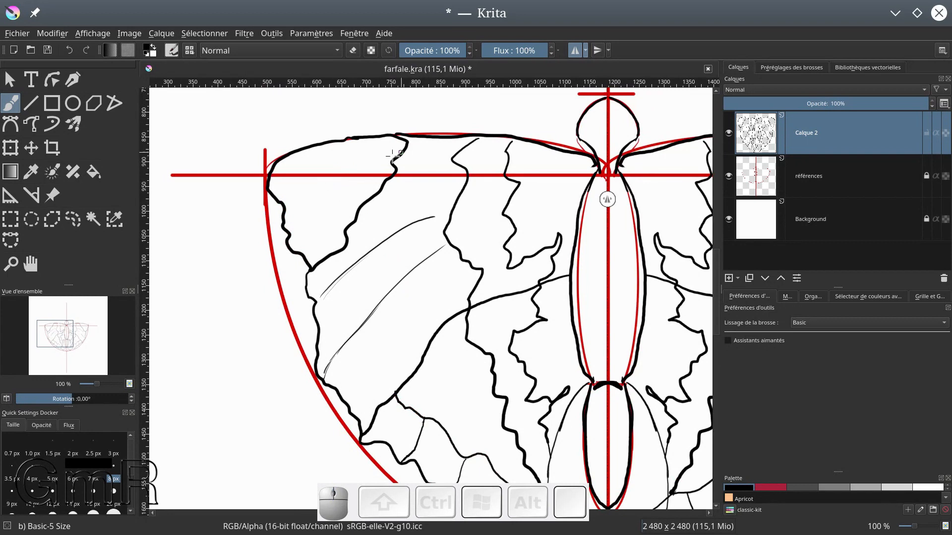
pyautogui.moveTo(426, 186); pyautogui.dragTo(402, 204)
pyautogui.moveTo(451, 156); pyautogui.dragTo(490, 150)
pyautogui.scroll(5, 519, 163)
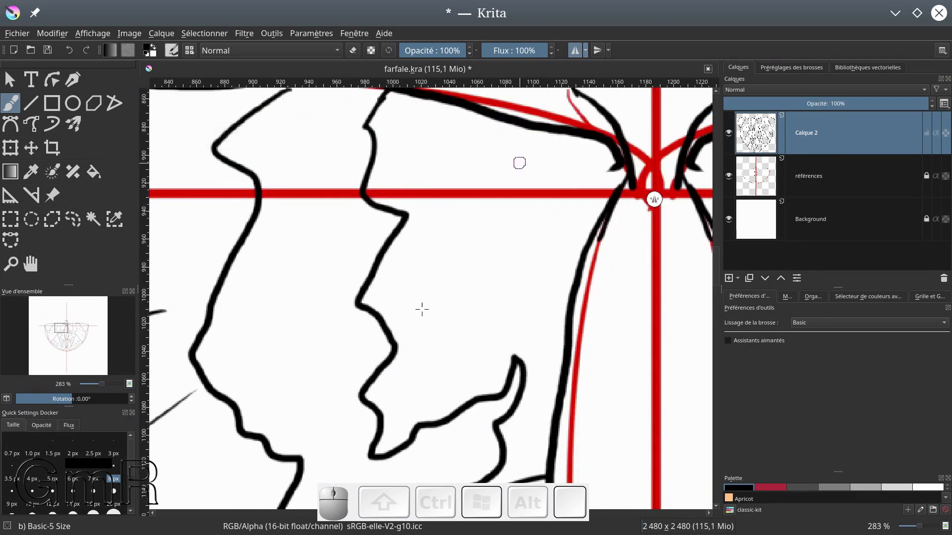
pyautogui.moveTo(368, 171); pyautogui.dragTo(378, 339)
pyautogui.moveTo(293, 213); pyautogui.dragTo(296, 209)
pyautogui.moveTo(575, 197)
pyautogui.mouseDown()
pyautogui.moveTo(621, 231)
pyautogui.moveTo(632, 249)
pyautogui.mouseUp()
pyautogui.moveTo(640, 311); pyautogui.dragTo(635, 292)
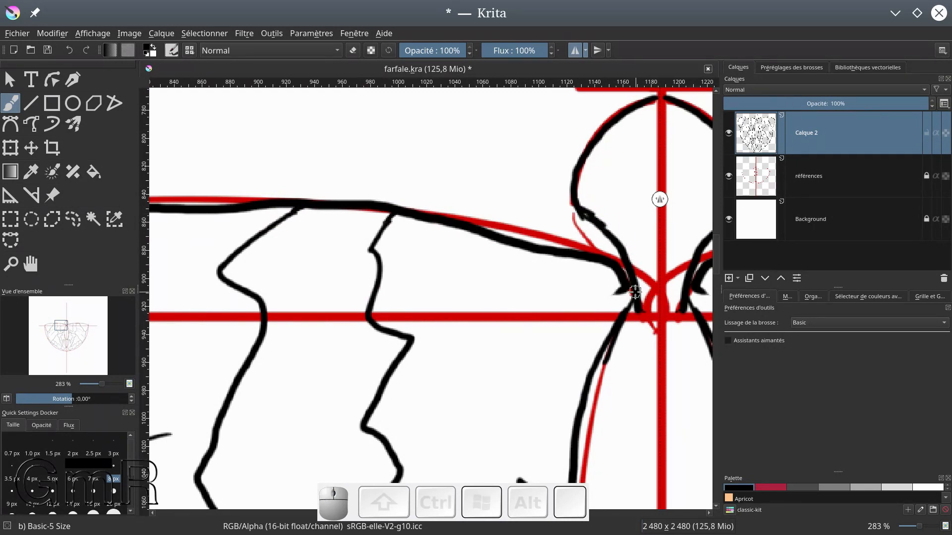
# Hide the références layer to leave the black line art on its own
pyautogui.scroll(-8, 537, 176)
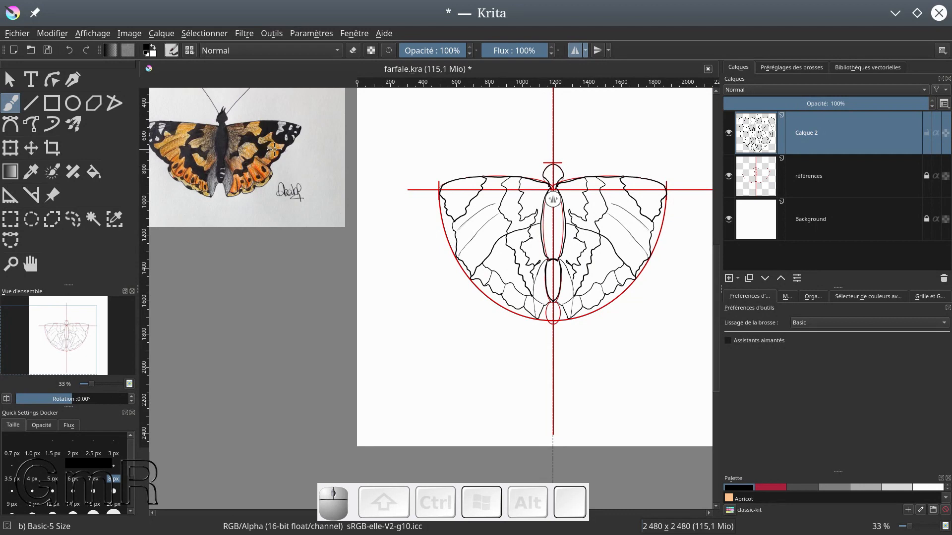
pyautogui.moveTo(225, 127); pyautogui.dragTo(246, 205)
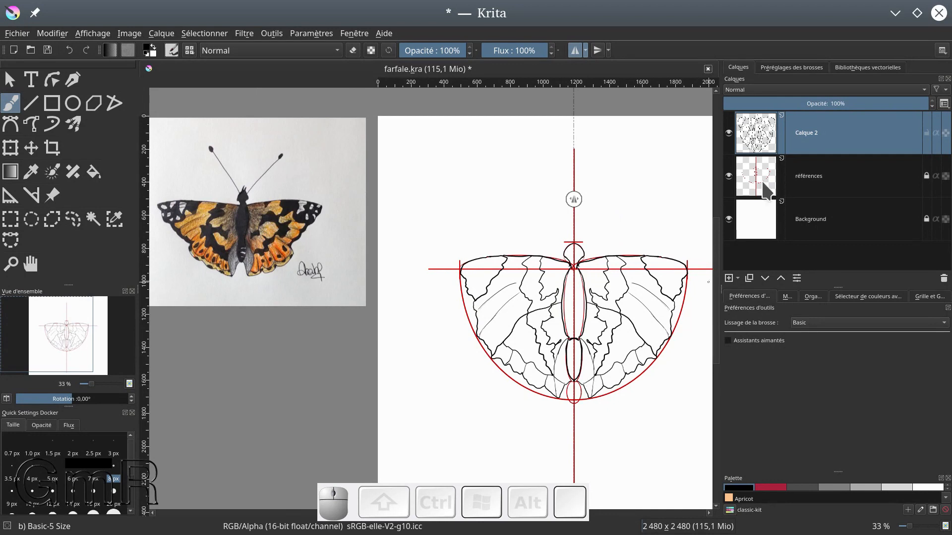
pyautogui.click(729, 175)
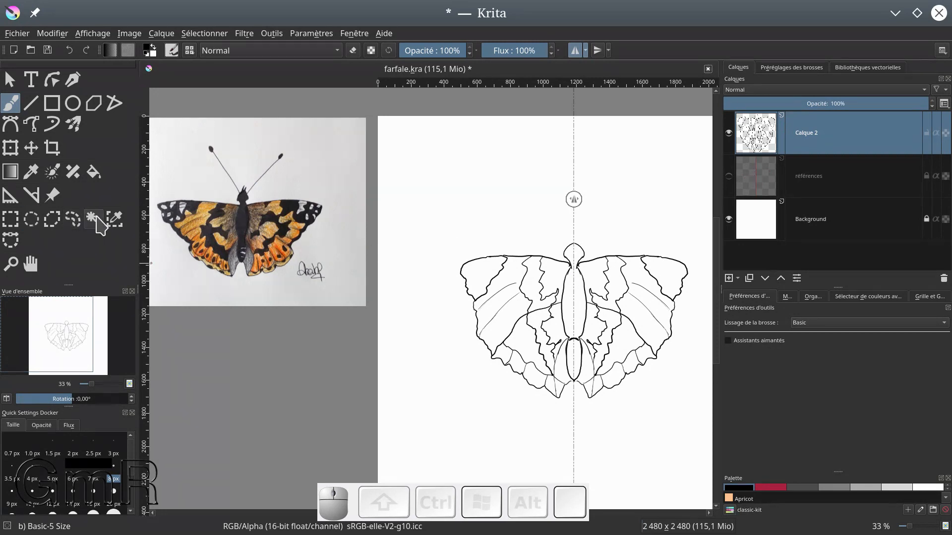
# Lasso-select one side of the upper body segment's outline on Calque 2
pyautogui.click(73, 219)
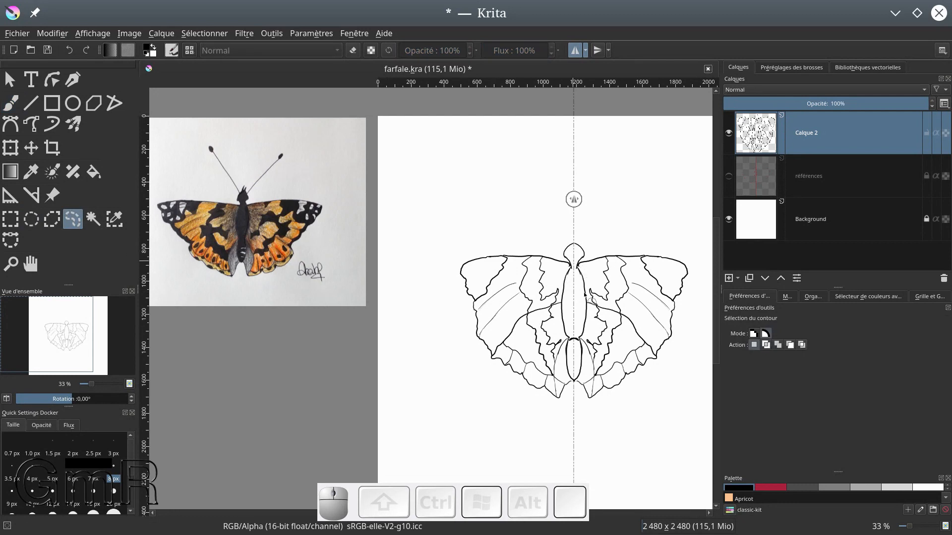
pyautogui.scroll(3, 589, 293)
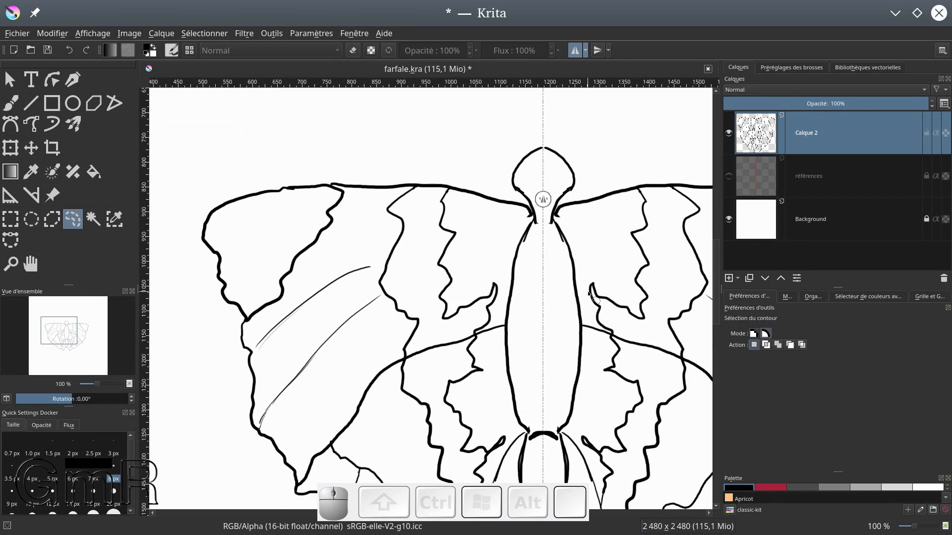
pyautogui.moveTo(554, 330); pyautogui.dragTo(530, 234)
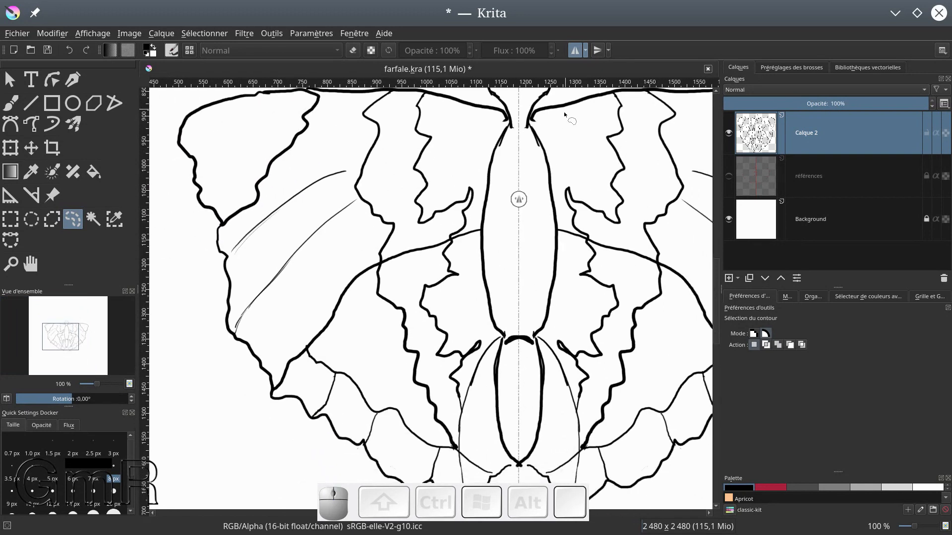
pyautogui.moveTo(533, 124); pyautogui.dragTo(531, 127)
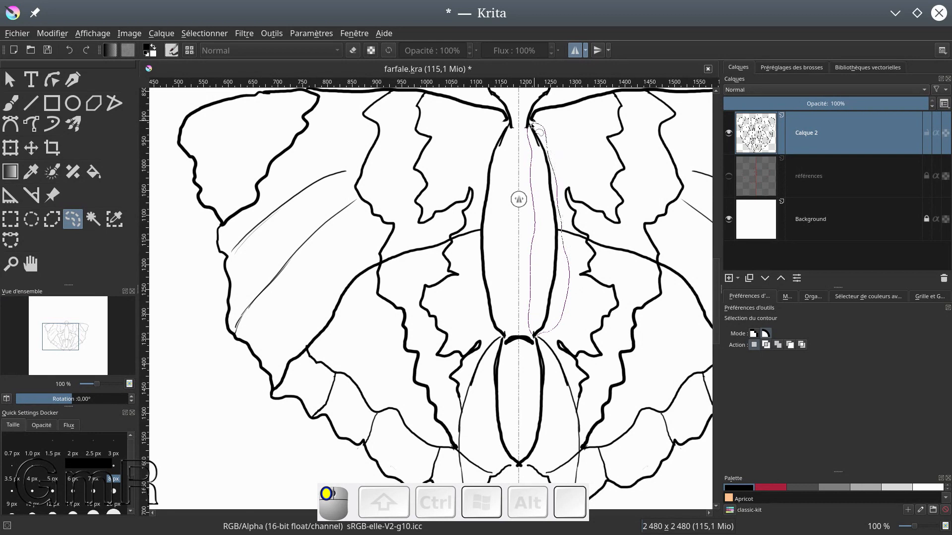
pyautogui.moveTo(530, 128); pyautogui.dragTo(535, 144)
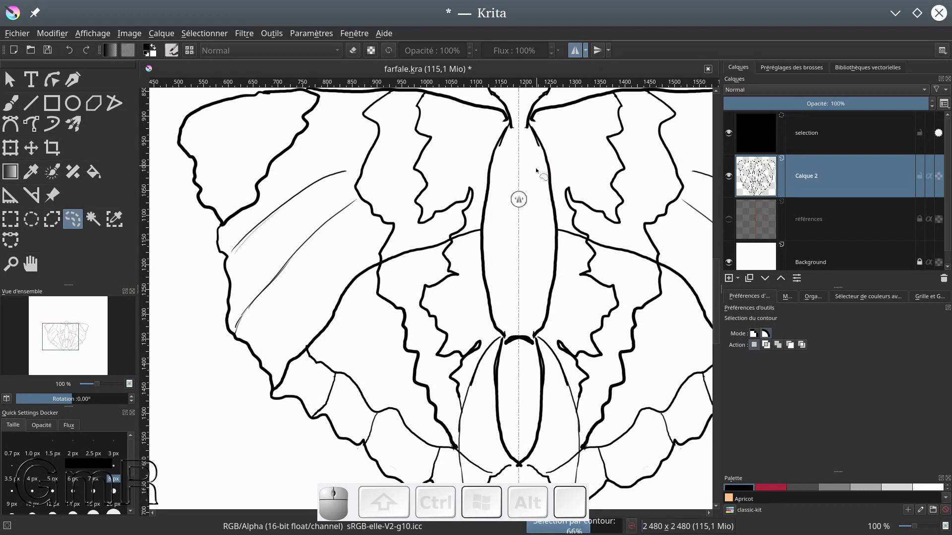
pyautogui.click(529, 133)
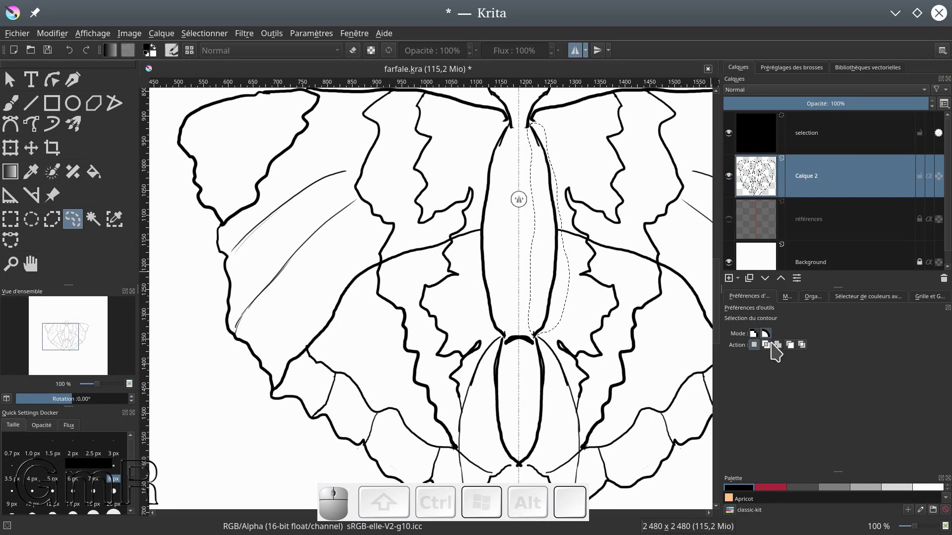
# Try shifting the selected outline toward the body's centre with the Transform tool, and undo both the move and the selection
pyautogui.click(9, 150)
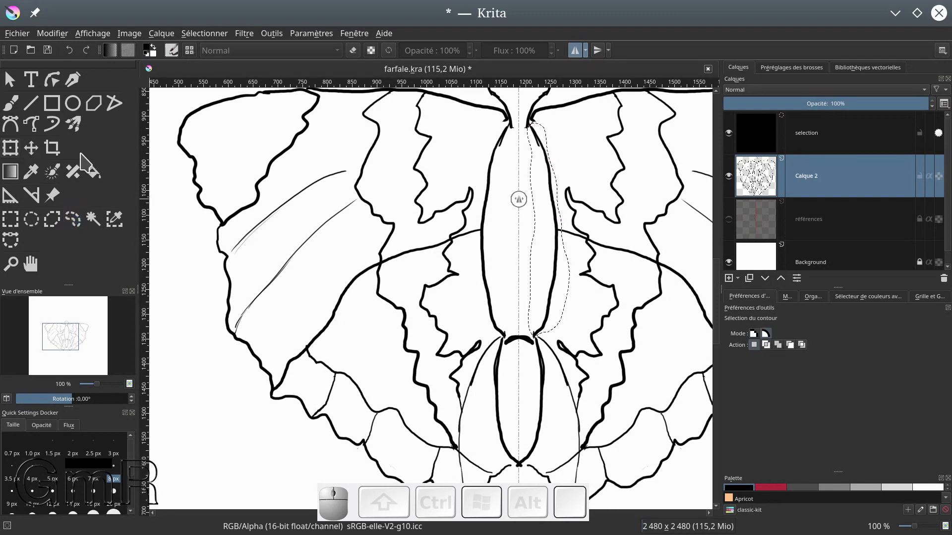
pyautogui.moveTo(570, 229); pyautogui.dragTo(551, 237)
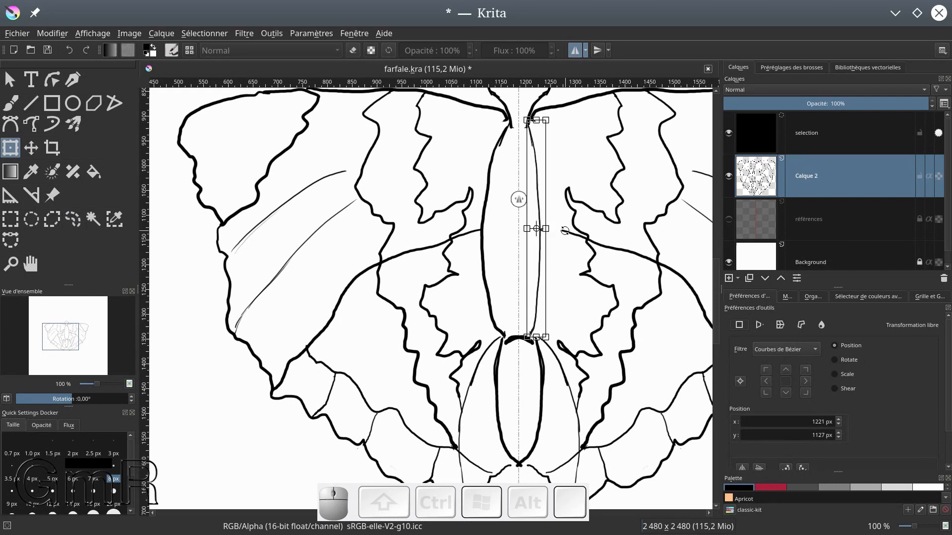
pyautogui.press('Return')
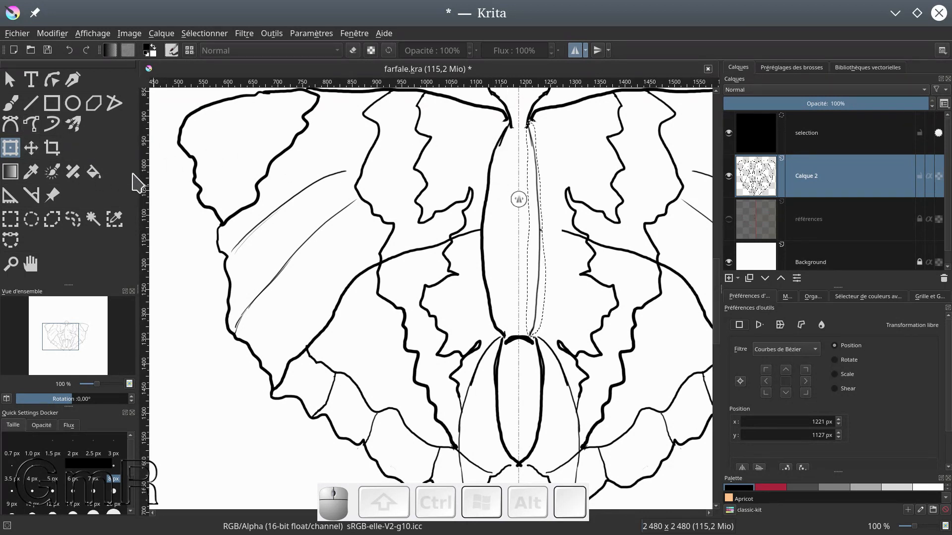
pyautogui.hotkey('ctrl', 'z')
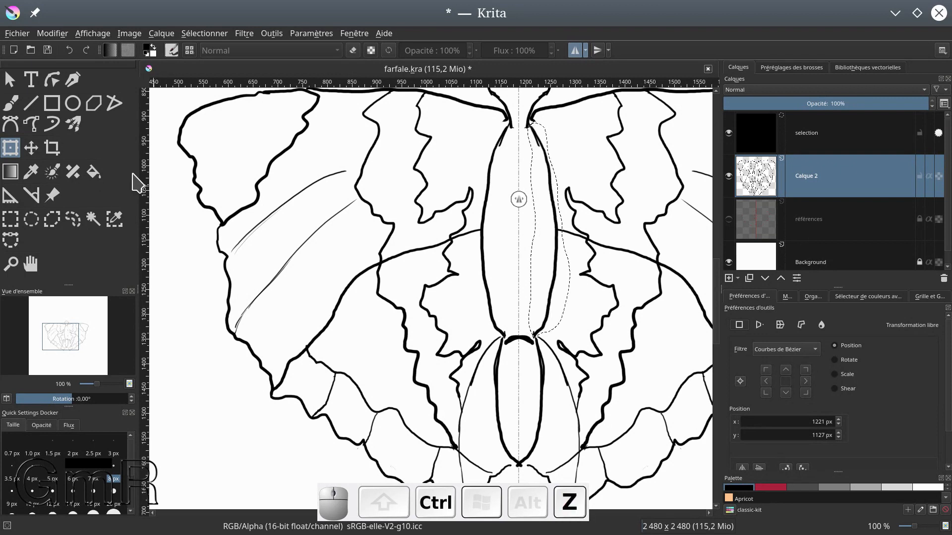
pyautogui.hotkey('ctrl', 'z')
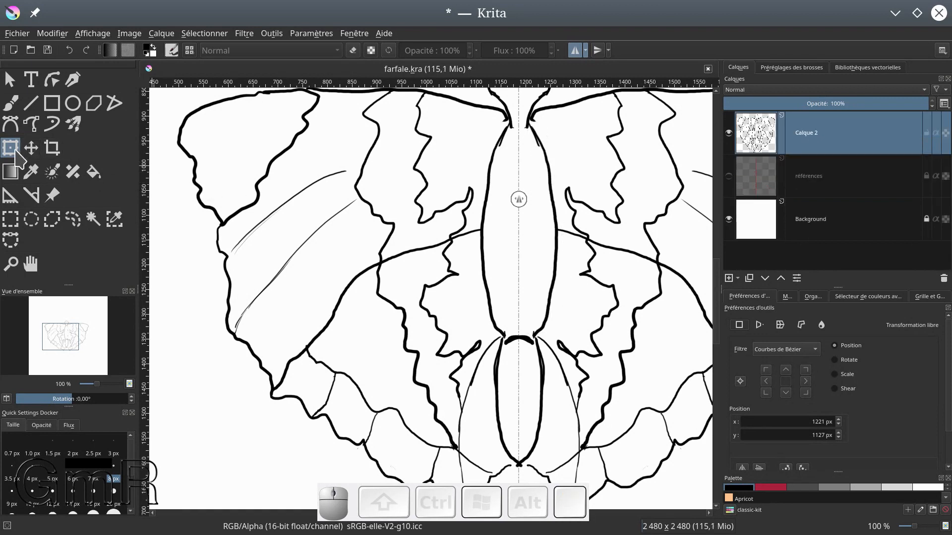
# Lasso-select the entire upper body segment from the base of the head to the lower segment
pyautogui.click(70, 219)
pyautogui.moveTo(505, 126); pyautogui.dragTo(539, 120)
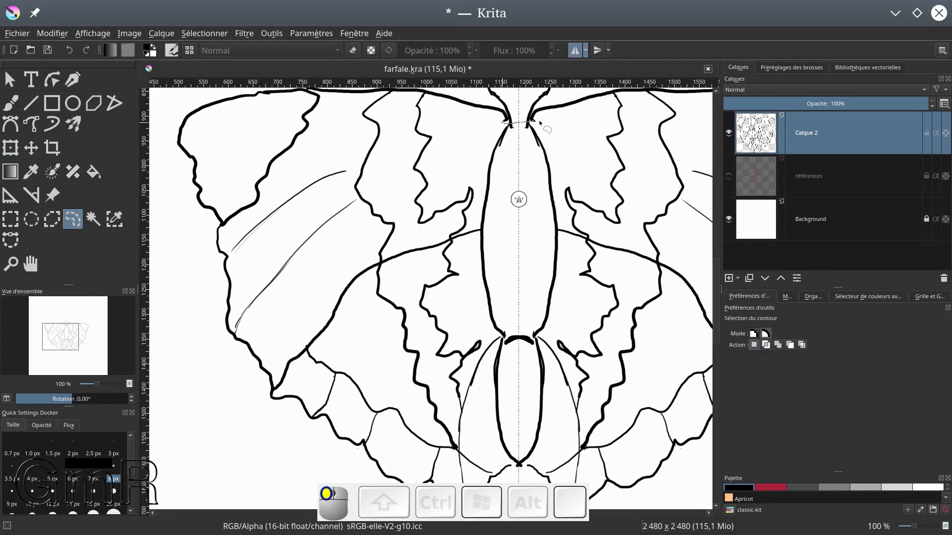
pyautogui.moveTo(565, 264)
pyautogui.mouseDown()
pyautogui.moveTo(551, 332)
pyautogui.moveTo(498, 339)
pyautogui.moveTo(477, 231)
pyautogui.mouseUp()
pyautogui.moveTo(473, 174)
pyautogui.mouseDown()
pyautogui.moveTo(495, 126)
pyautogui.moveTo(509, 122)
pyautogui.mouseUp()
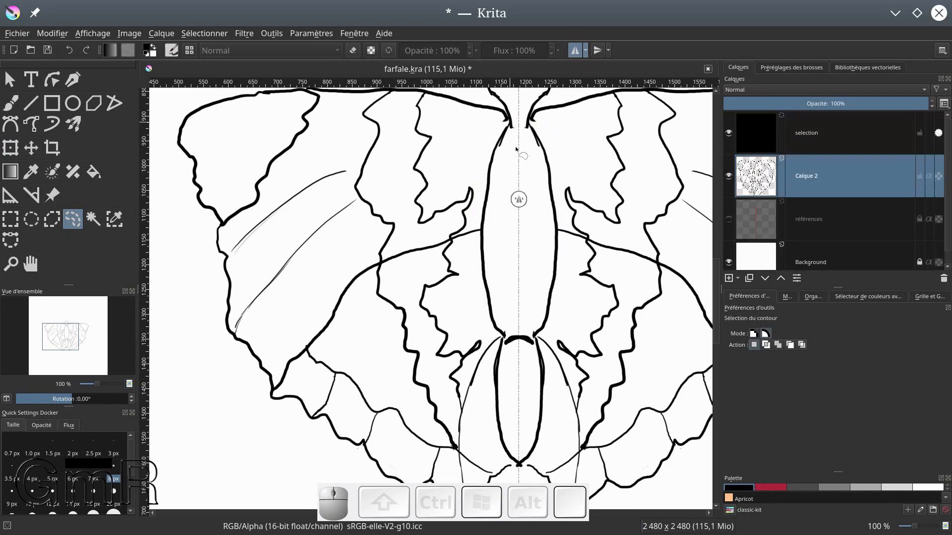
# Narrow the selected upper body segment from both sides with the Transform tool, recentre it on the body axis, and apply the transform
pyautogui.click(10, 148)
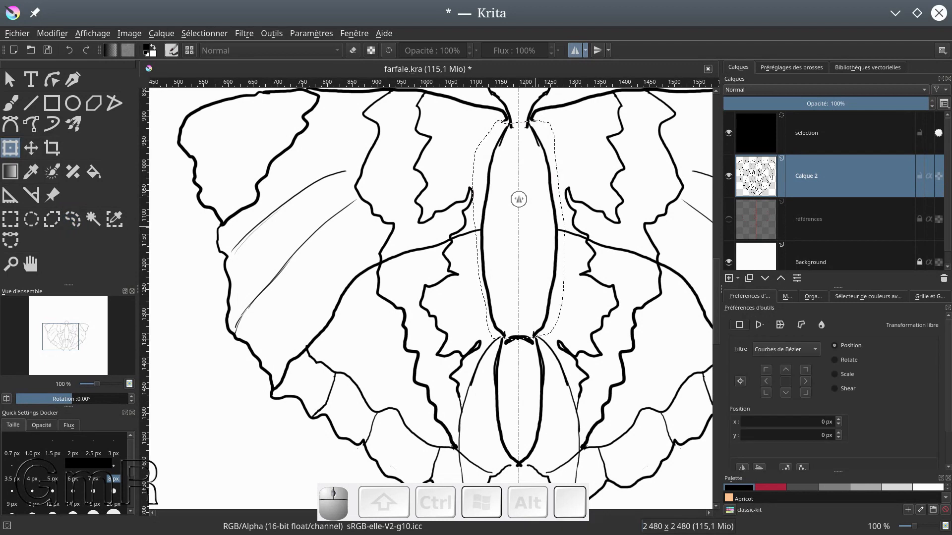
pyautogui.click(535, 225)
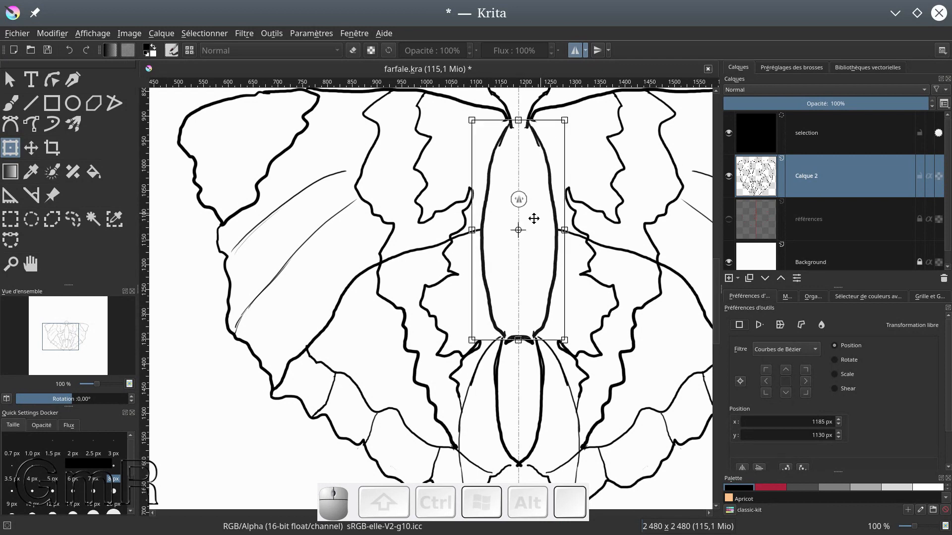
pyautogui.moveTo(565, 231); pyautogui.dragTo(554, 230)
pyautogui.moveTo(471, 230); pyautogui.dragTo(485, 230)
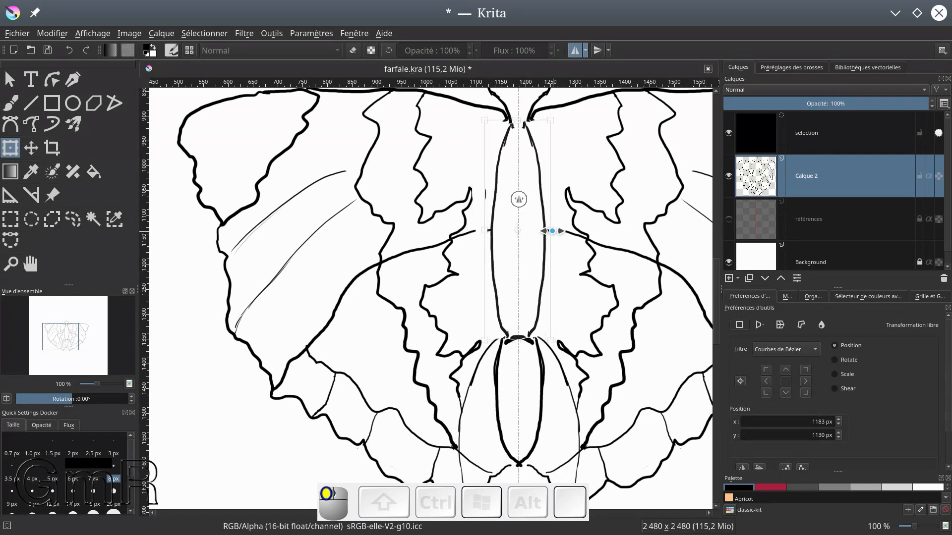
pyautogui.moveTo(484, 230); pyautogui.dragTo(486, 230)
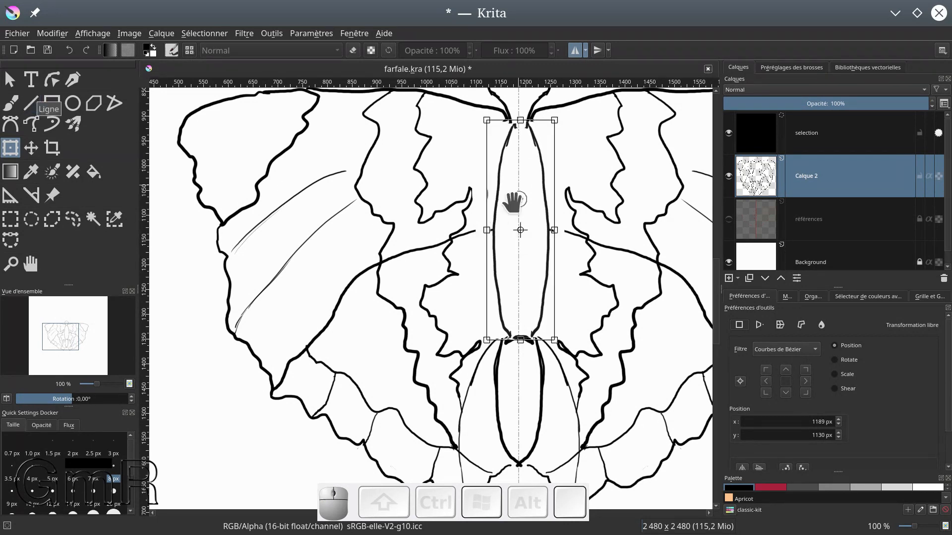
pyautogui.moveTo(522, 230); pyautogui.dragTo(519, 231)
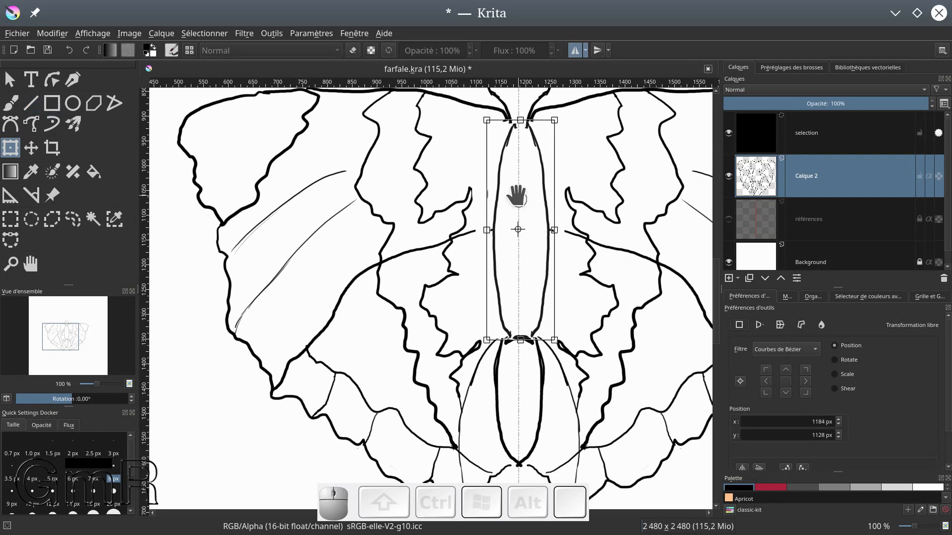
pyautogui.press('Return')
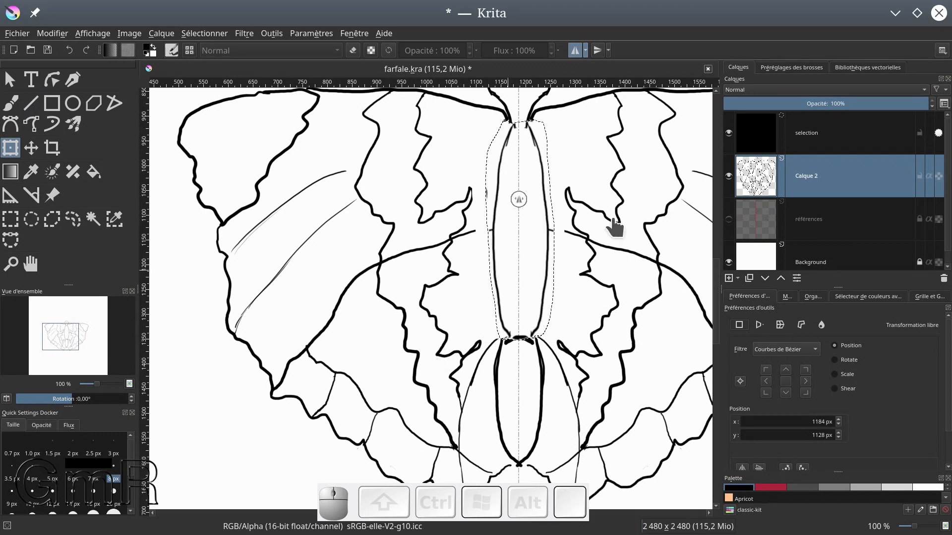
# With mirroring off and the selection cleared, brush in the gaps joining the narrowed body to the head, lower segment and wing veins
pyautogui.click(574, 52)
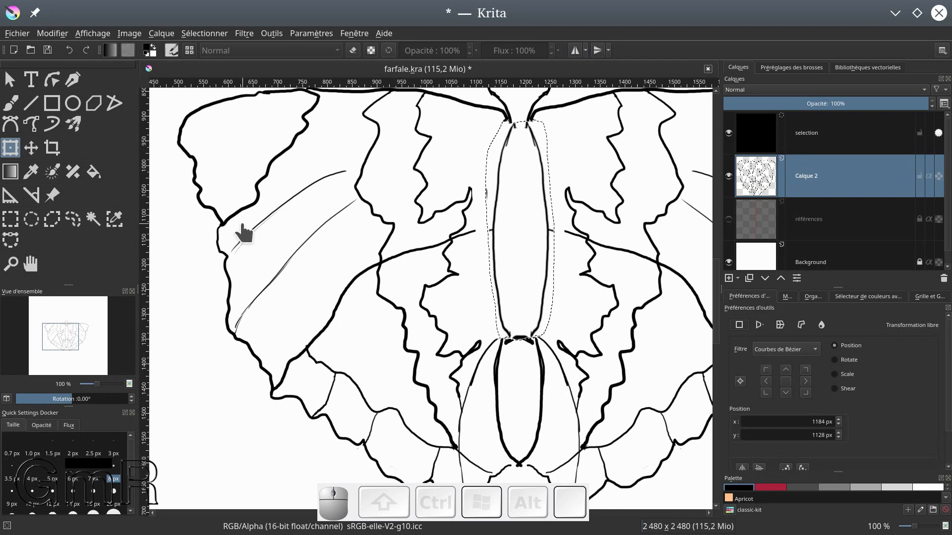
pyautogui.hotkey('ctrl', 'shift', 'a')
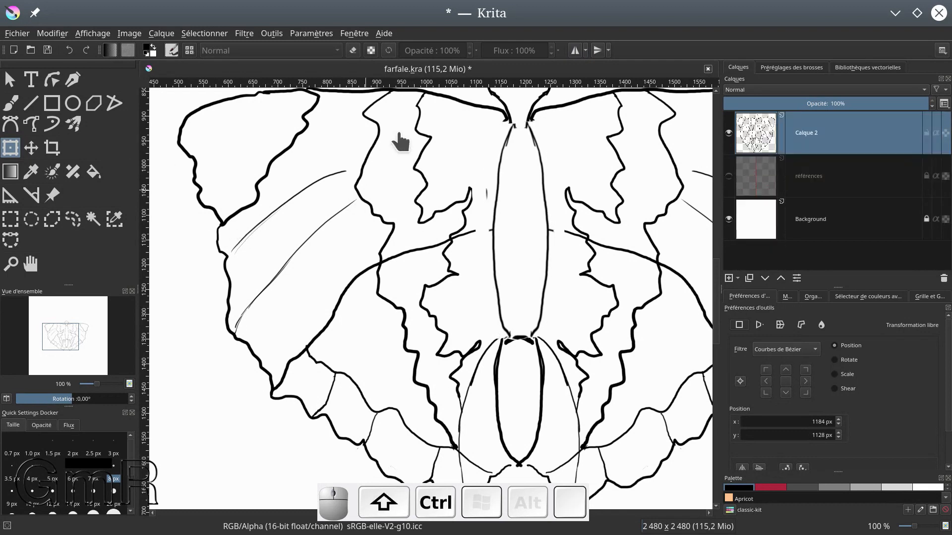
pyautogui.click(20, 103)
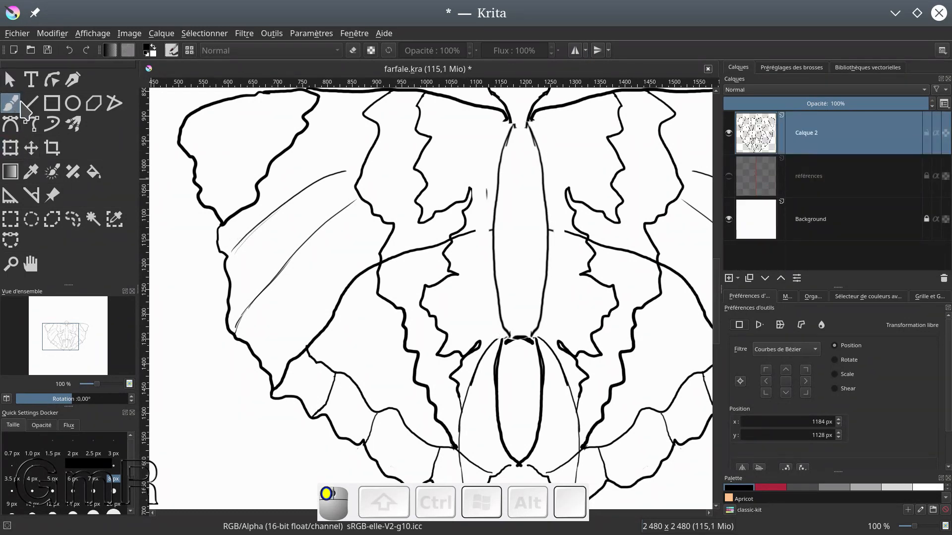
pyautogui.moveTo(506, 120); pyautogui.dragTo(512, 125)
pyautogui.moveTo(507, 333)
pyautogui.mouseDown()
pyautogui.moveTo(502, 341)
pyautogui.moveTo(537, 340)
pyautogui.moveTo(518, 337)
pyautogui.mouseUp()
pyautogui.moveTo(528, 116); pyautogui.dragTo(539, 143)
pyautogui.moveTo(478, 232); pyautogui.dragTo(493, 232)
pyautogui.moveTo(554, 229); pyautogui.dragTo(562, 231)
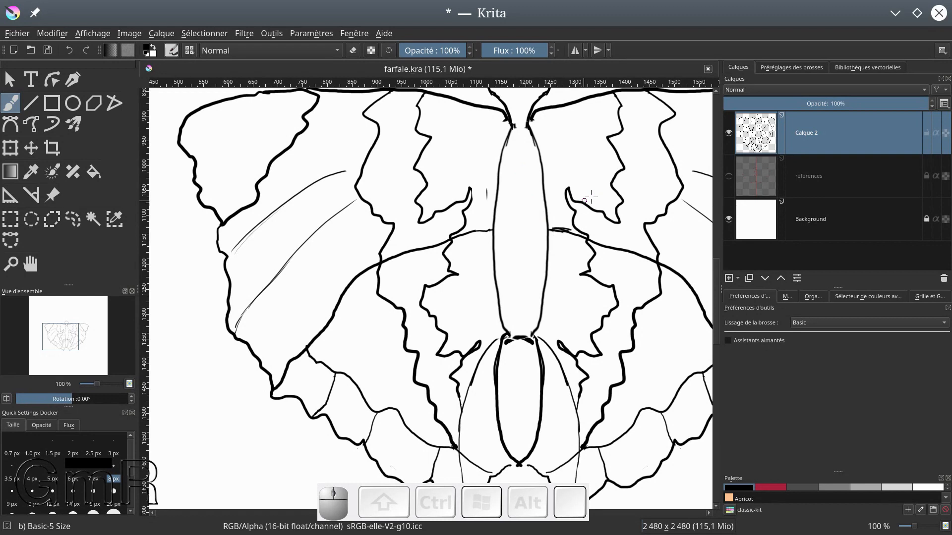
# Draw a curved antenna ending in a small filled tip, rising from the right of the butterfly's head
pyautogui.scroll(-3, 590, 197)
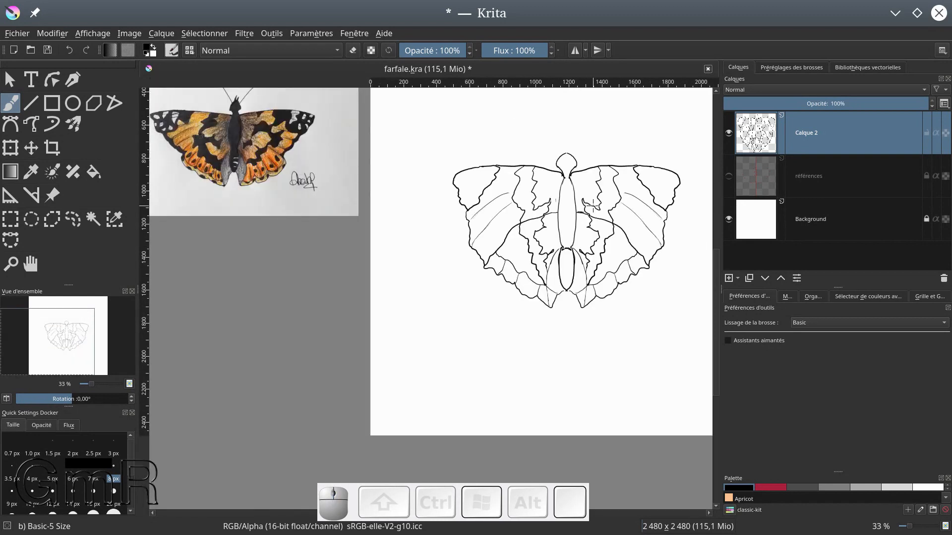
pyautogui.moveTo(556, 206); pyautogui.dragTo(491, 272)
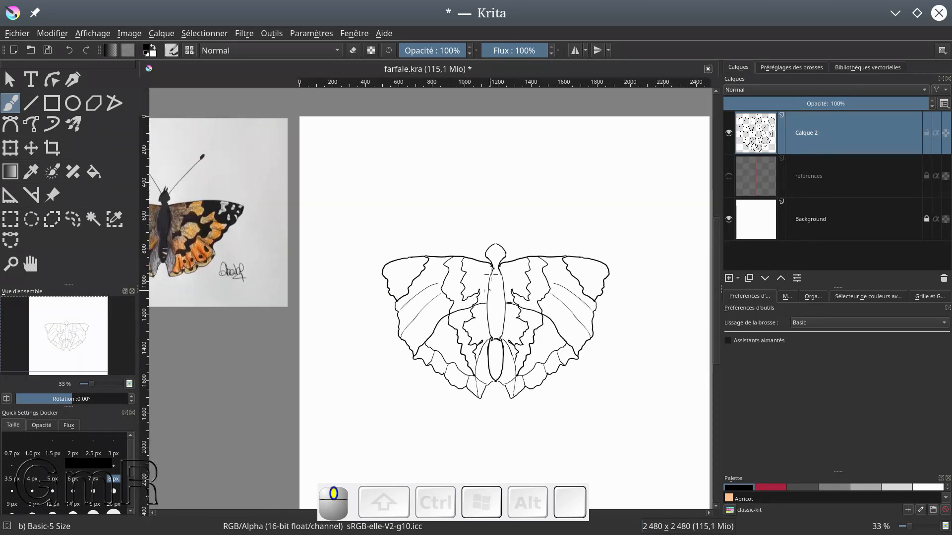
pyautogui.click(501, 246)
pyautogui.moveTo(534, 205); pyautogui.dragTo(557, 187)
pyautogui.click(557, 187)
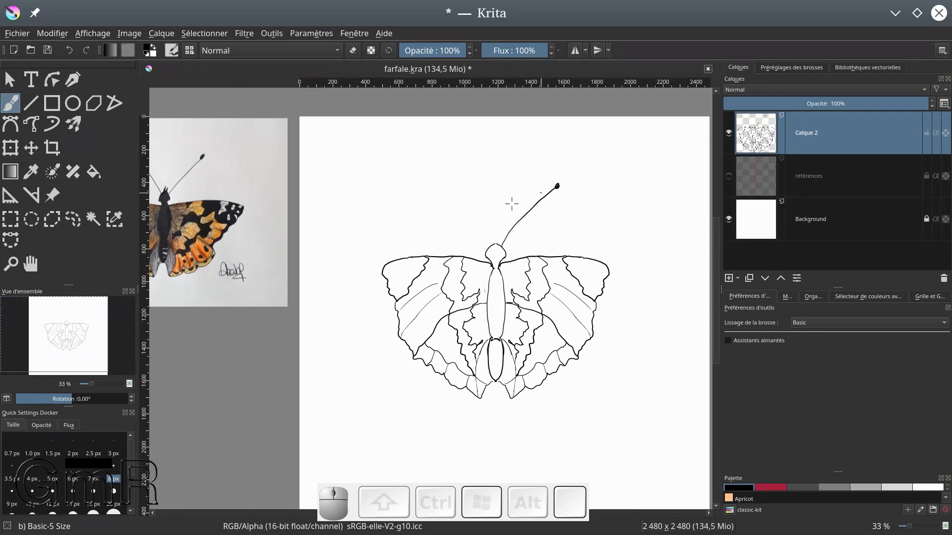
# Draw the opposite antenna from the left of the butterfly's head and fill in its rounded tip
pyautogui.moveTo(489, 244); pyautogui.dragTo(450, 184)
pyautogui.moveTo(489, 243); pyautogui.dragTo(483, 219)
pyautogui.moveTo(454, 185); pyautogui.dragTo(450, 184)
# Add a short, thick hair rising from the crown of the butterfly's head
pyautogui.click(491, 231)
pyautogui.moveTo(498, 243); pyautogui.dragTo(501, 243)
pyautogui.scroll(6, 499, 242)
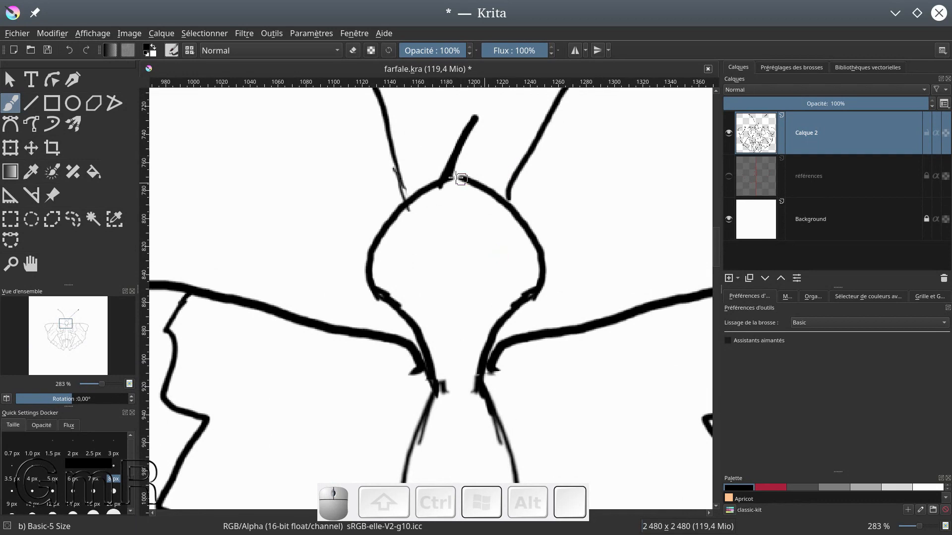
pyautogui.moveTo(453, 179)
pyautogui.mouseDown()
pyautogui.moveTo(494, 165)
pyautogui.moveTo(466, 148)
pyautogui.moveTo(474, 125)
pyautogui.moveTo(456, 173)
pyautogui.moveTo(464, 143)
pyautogui.mouseUp()
# Thicken the bases of both antennae so that they join the head outline
pyautogui.moveTo(401, 189)
pyautogui.mouseDown()
pyautogui.moveTo(407, 203)
pyautogui.moveTo(401, 181)
pyautogui.mouseUp()
pyautogui.moveTo(386, 132); pyautogui.dragTo(407, 203)
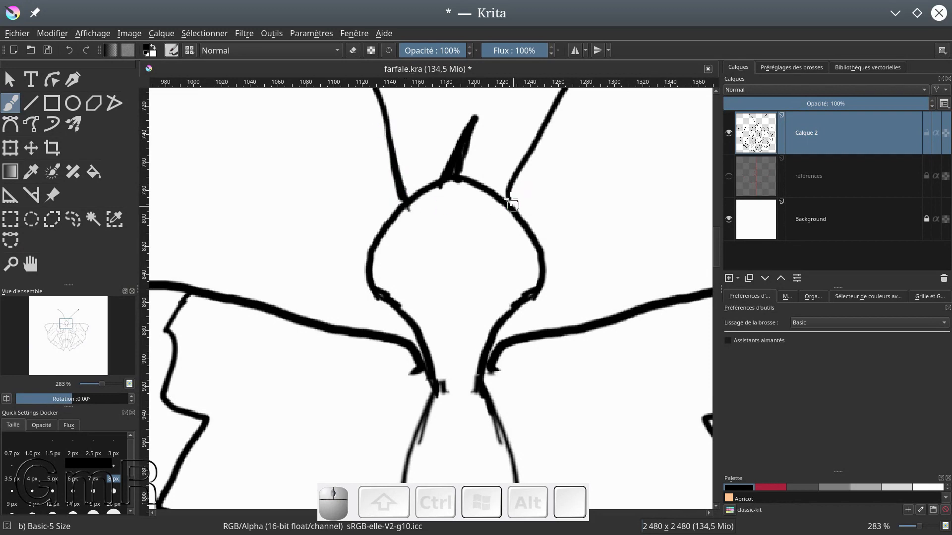
pyautogui.moveTo(523, 152); pyautogui.dragTo(506, 191)
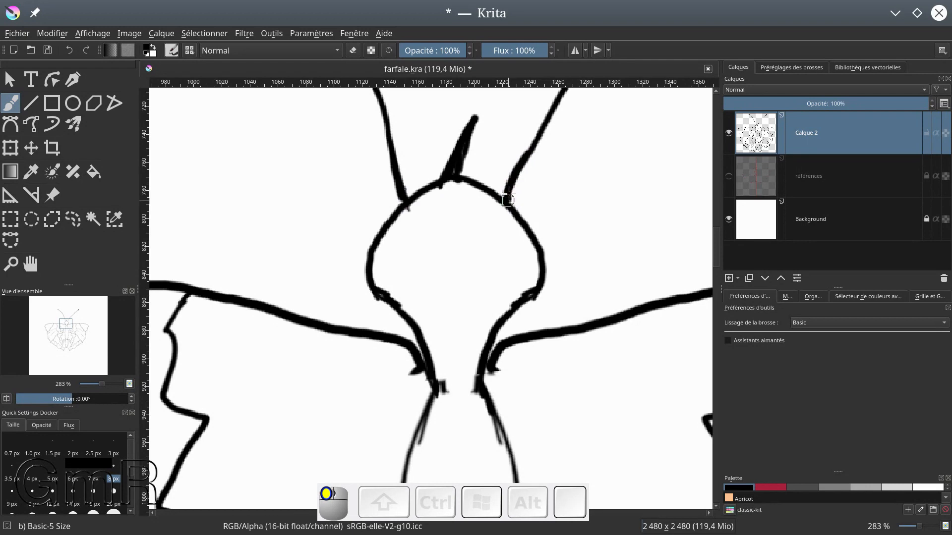
# Draw and thicken a second short hair on the head, between the first hair and the right antenna
pyautogui.moveTo(454, 149)
pyautogui.mouseDown()
pyautogui.moveTo(461, 179)
pyautogui.moveTo(519, 133)
pyautogui.mouseUp()
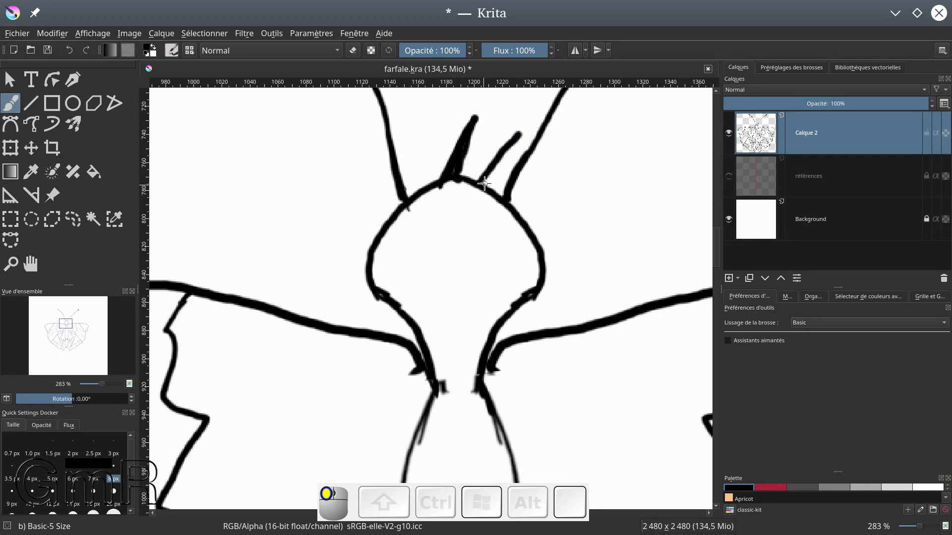
pyautogui.moveTo(484, 183); pyautogui.dragTo(491, 173)
pyautogui.moveTo(516, 142); pyautogui.dragTo(519, 133)
pyautogui.moveTo(493, 166); pyautogui.dragTo(520, 132)
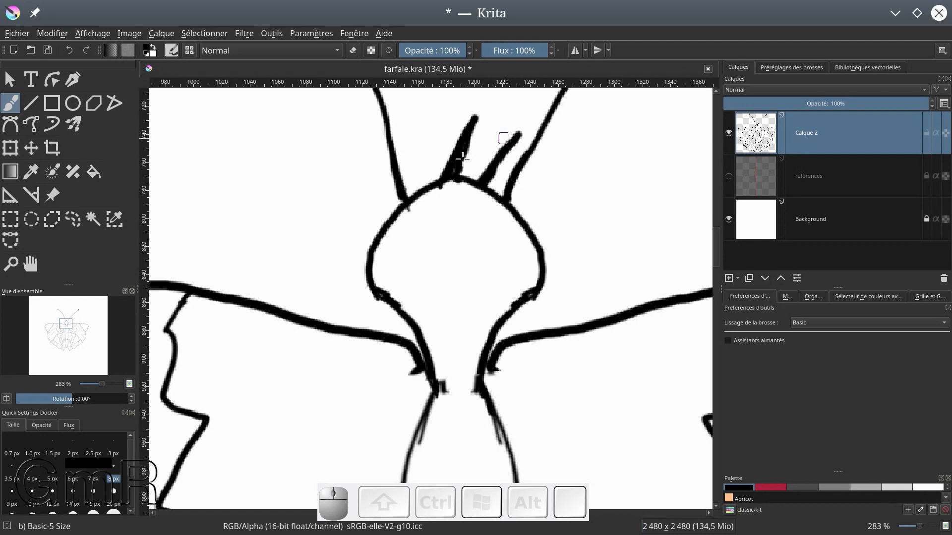
pyautogui.click(451, 175)
pyautogui.click(163, 176)
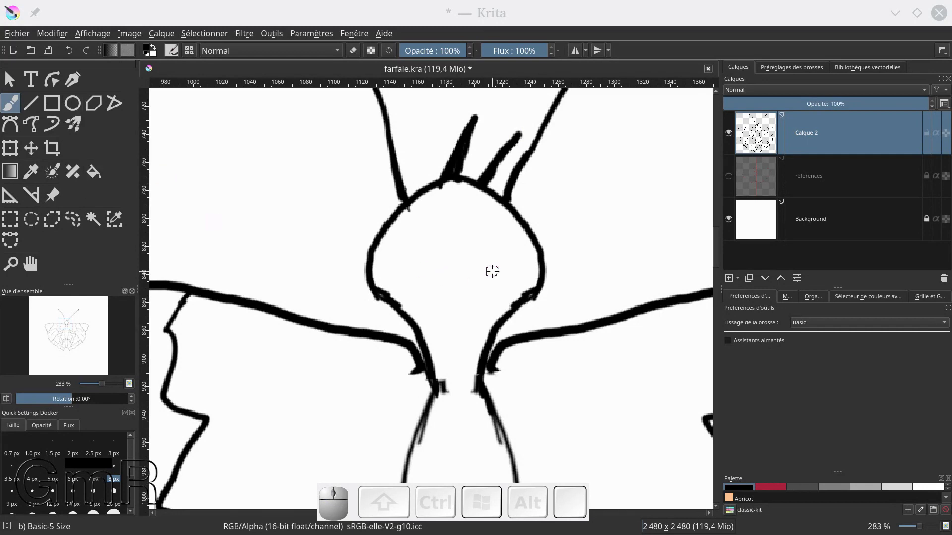
# Activate the Colorize Mask tool with its options shown, and enlarge the colour palette to reveal more swatches
pyautogui.keyDown('ctrl'); pyautogui.scroll(-7, 489, 266); pyautogui.keyUp('ctrl')
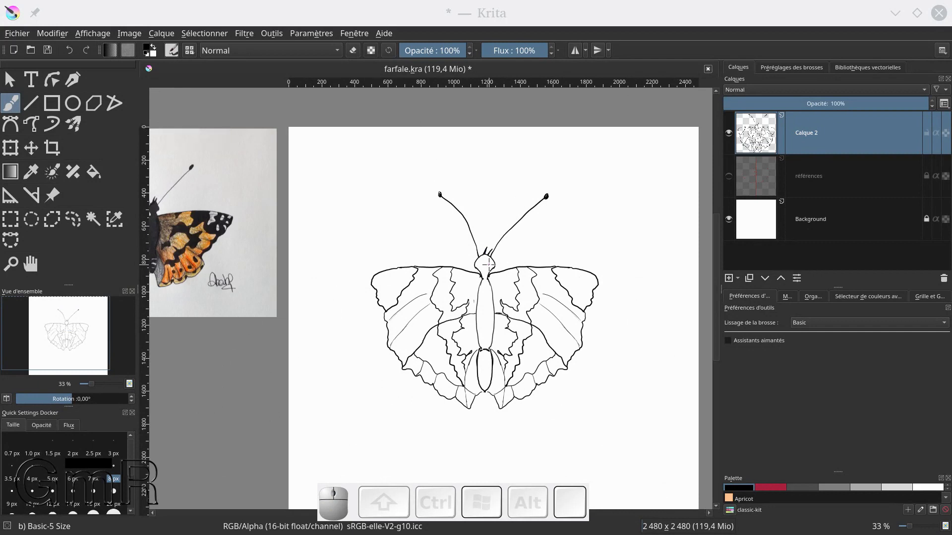
pyautogui.click(53, 174)
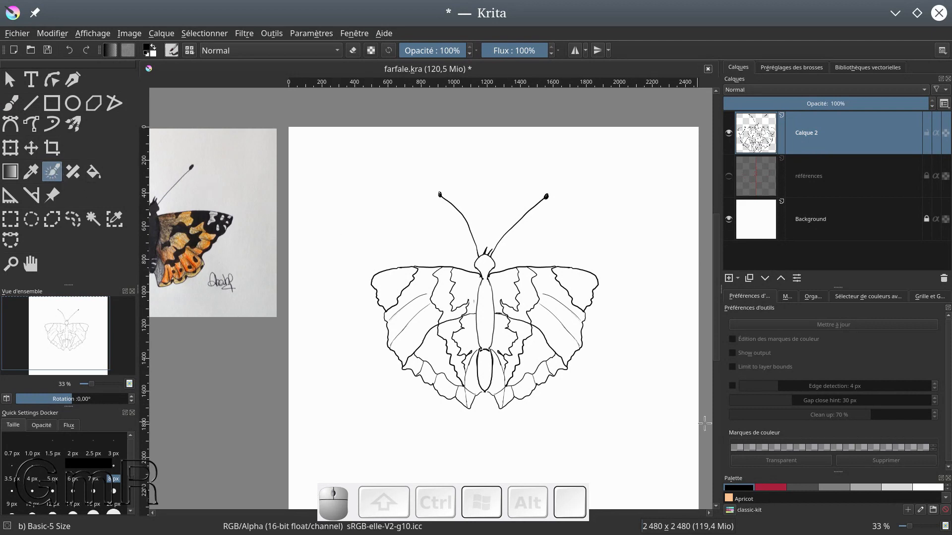
pyautogui.click(839, 296)
pyautogui.moveTo(837, 284); pyautogui.dragTo(840, 234)
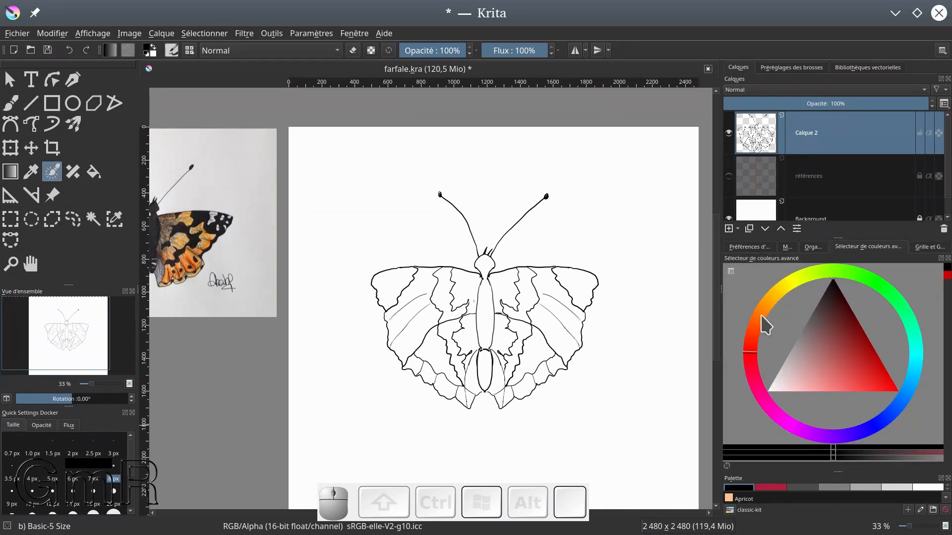
pyautogui.click(749, 247)
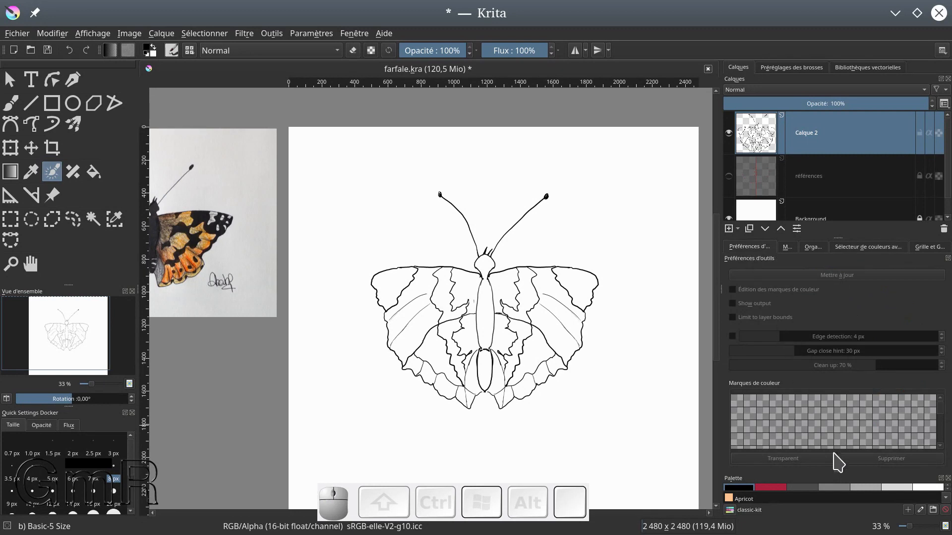
pyautogui.moveTo(840, 468); pyautogui.dragTo(842, 418)
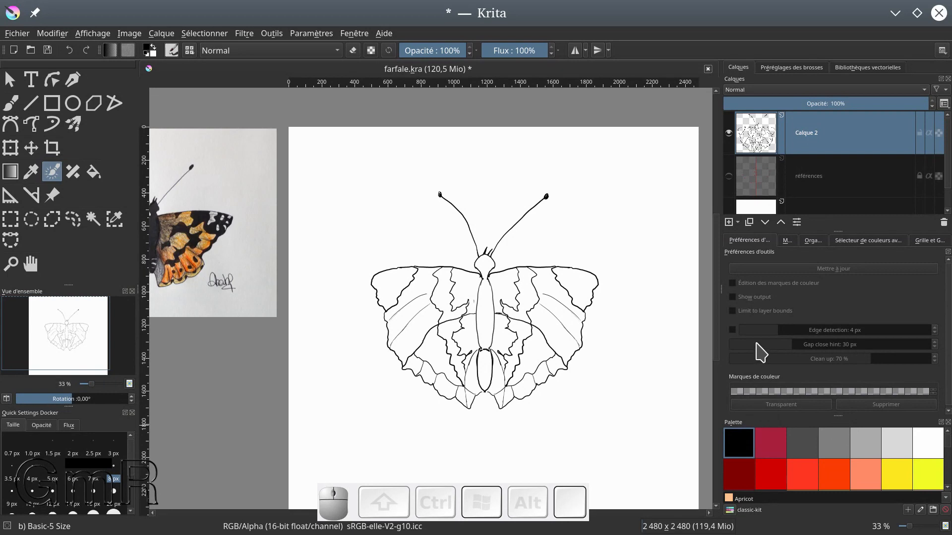
# Choose the Orange-red palette colour and add a colorize mask to Calque 2
pyautogui.click(836, 476)
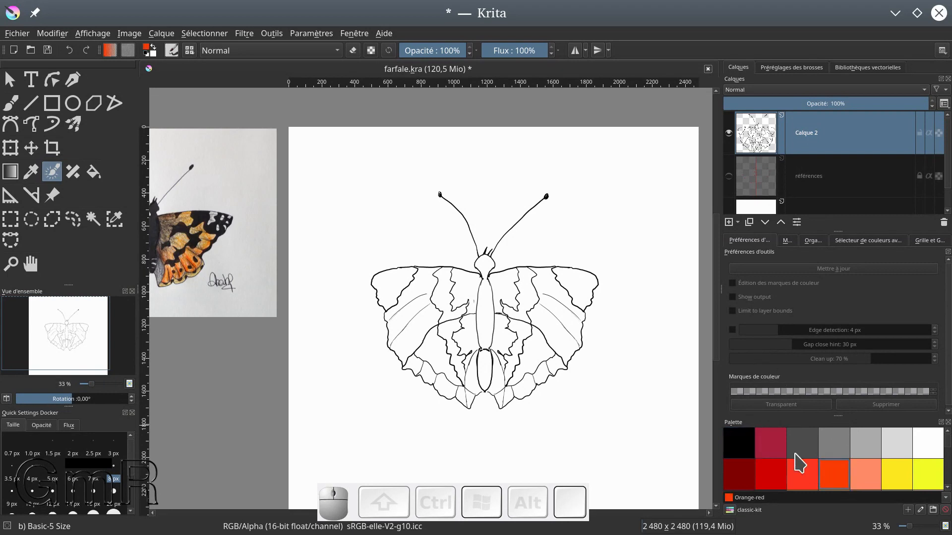
pyautogui.click(516, 283)
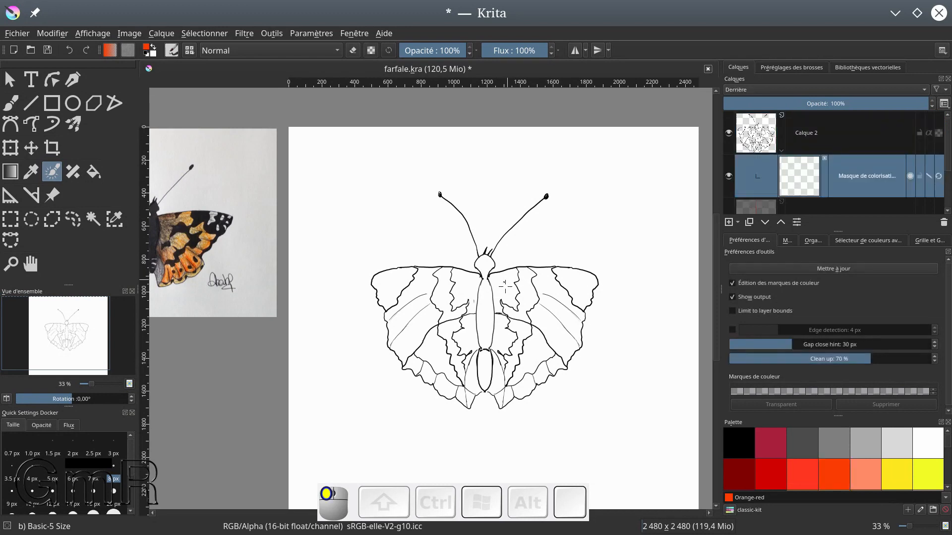
pyautogui.click(503, 287)
pyautogui.moveTo(516, 284); pyautogui.dragTo(512, 273)
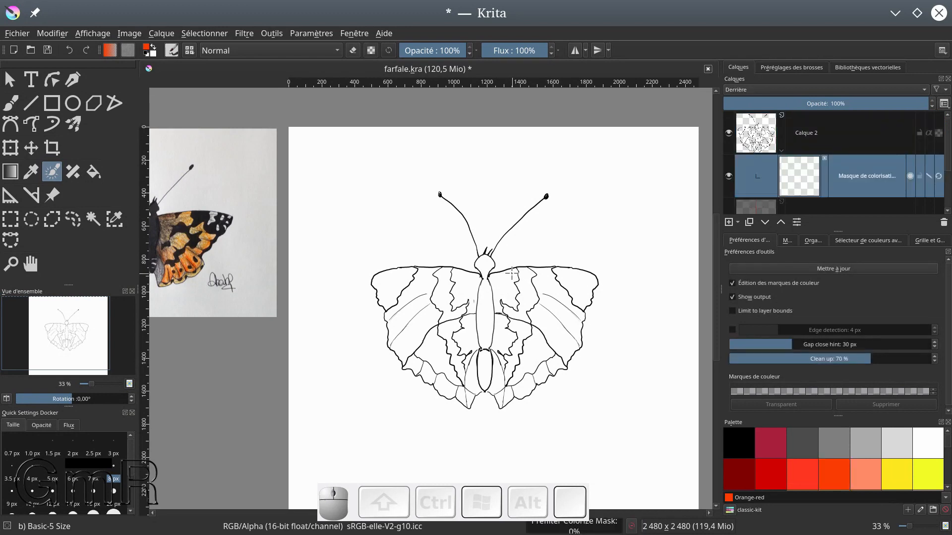
# Set the brush size to 50 px and place Orange-red key strokes in the inner forewing areas on both sides of the body
pyautogui.scroll(2, 507, 268)
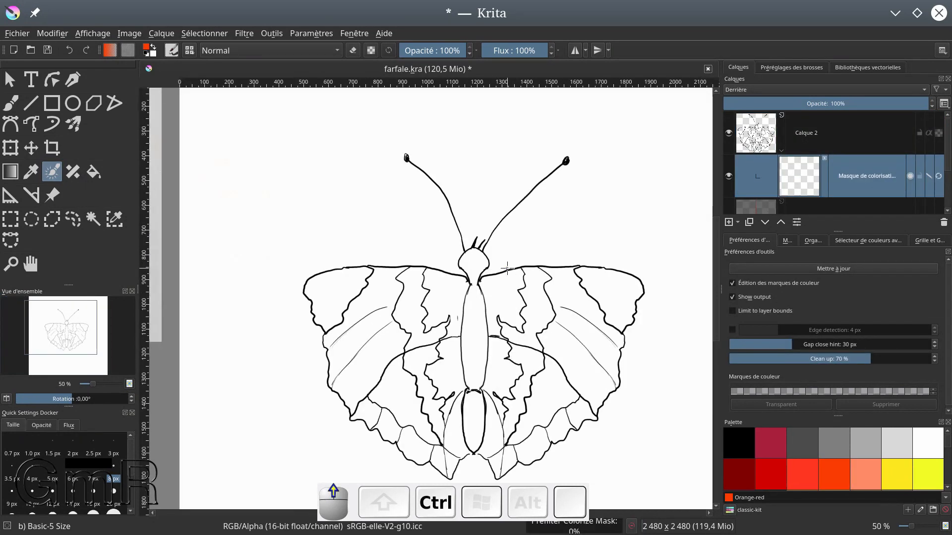
pyautogui.moveTo(515, 298)
pyautogui.mouseDown()
pyautogui.moveTo(497, 310)
pyautogui.moveTo(501, 291)
pyautogui.mouseUp()
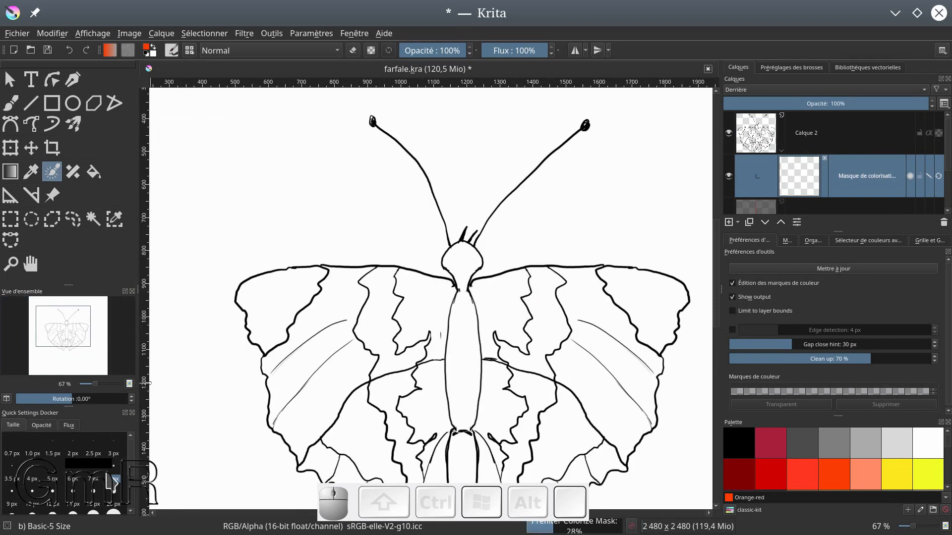
pyautogui.scroll(-2, 99, 471)
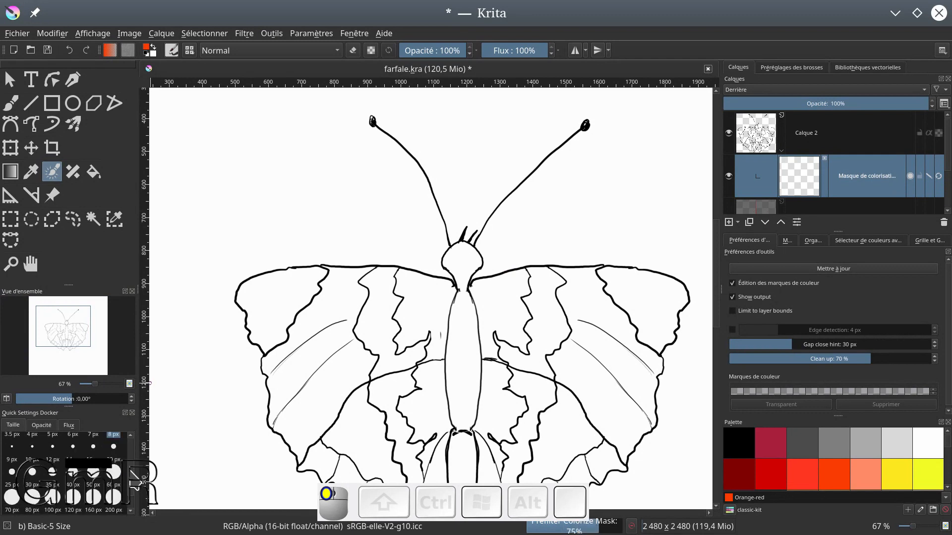
pyautogui.click(94, 487)
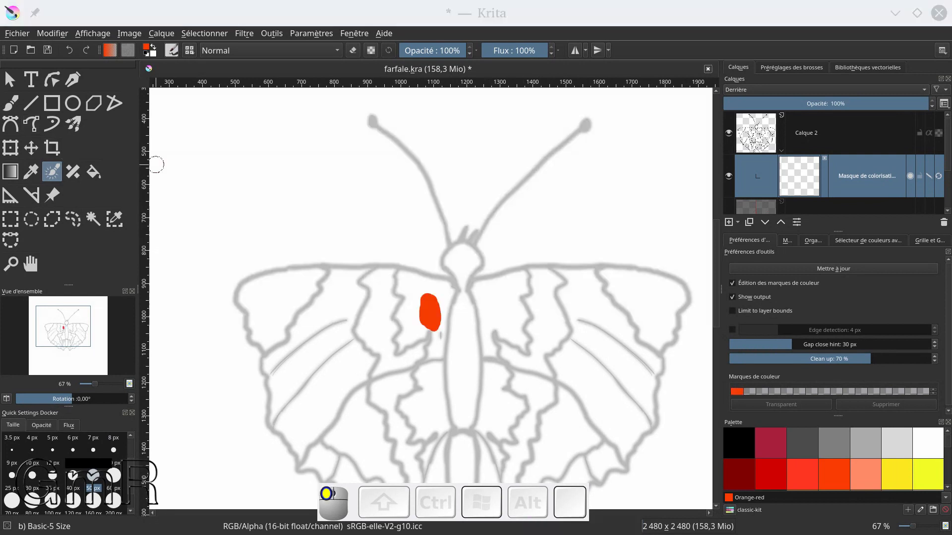
pyautogui.moveTo(497, 298); pyautogui.dragTo(497, 312)
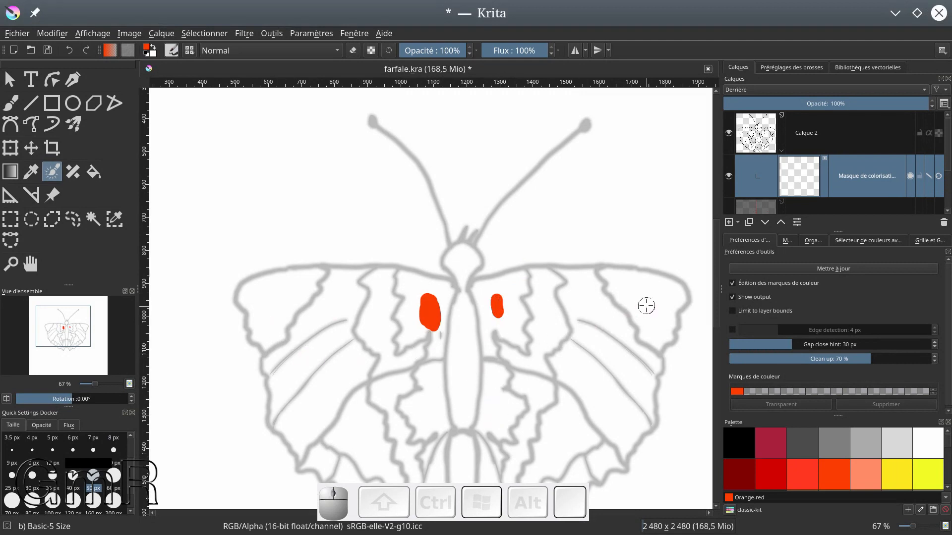
# Place Orange-red key strokes in the right forewing tip, the right hindwing area and one of its lower edge cells
pyautogui.moveTo(647, 296); pyautogui.dragTo(646, 299)
pyautogui.moveTo(609, 379); pyautogui.dragTo(636, 264)
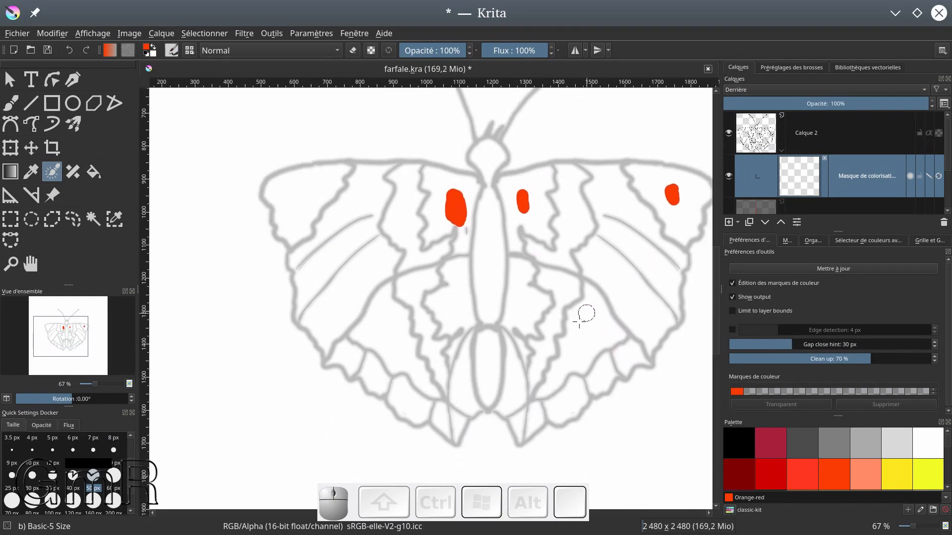
pyautogui.moveTo(584, 347)
pyautogui.mouseDown()
pyautogui.moveTo(586, 330)
pyautogui.moveTo(583, 345)
pyautogui.mouseUp()
pyautogui.moveTo(568, 400); pyautogui.dragTo(564, 401)
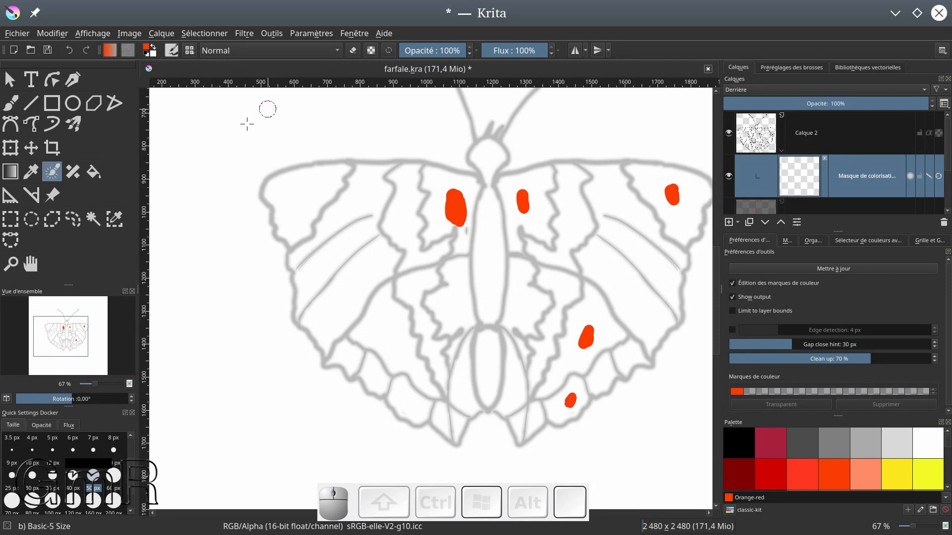
pyautogui.scroll(-3, 247, 124)
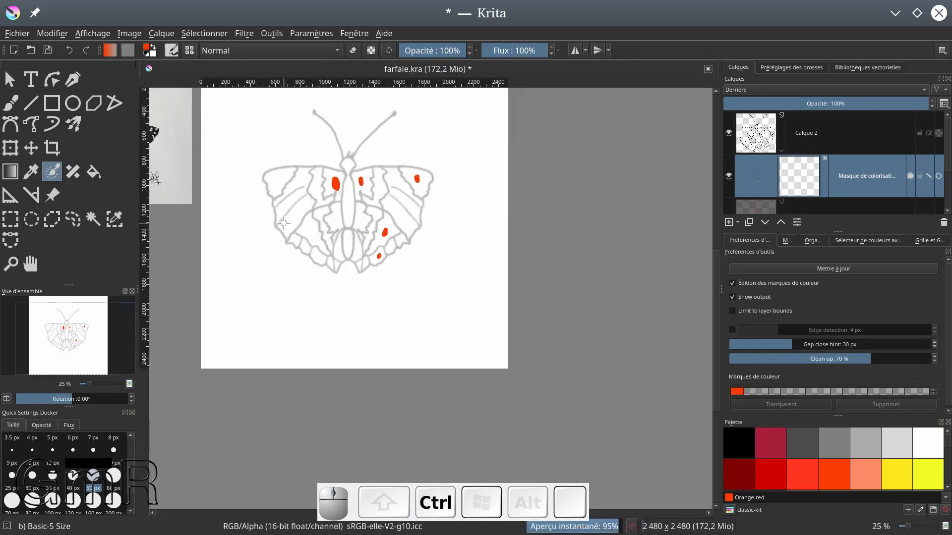
# Place Orange-red key strokes in the remaining right hindwing edge cells, the left hindwing edge cells and the outer left forewing areas
pyautogui.moveTo(246, 213); pyautogui.dragTo(334, 281)
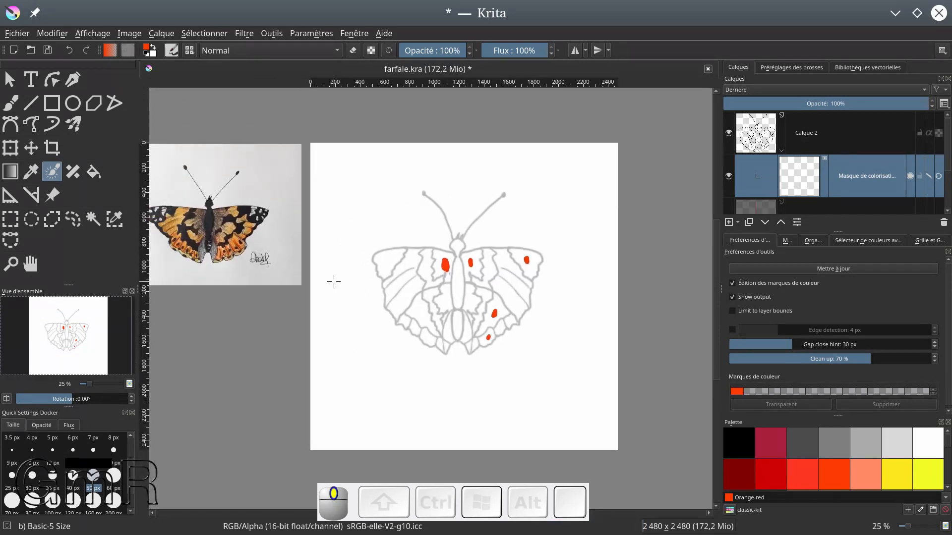
pyautogui.moveTo(500, 327); pyautogui.dragTo(512, 320)
pyautogui.moveTo(427, 340); pyautogui.dragTo(414, 327)
pyautogui.click(406, 320)
pyautogui.moveTo(392, 288); pyautogui.dragTo(399, 283)
pyautogui.moveTo(400, 297); pyautogui.dragTo(405, 292)
pyautogui.click(410, 263)
# Erase part of the Orange-red key stroke in the right forewing tip and return to normal painting
pyautogui.press('e')
pyautogui.click(526, 259)
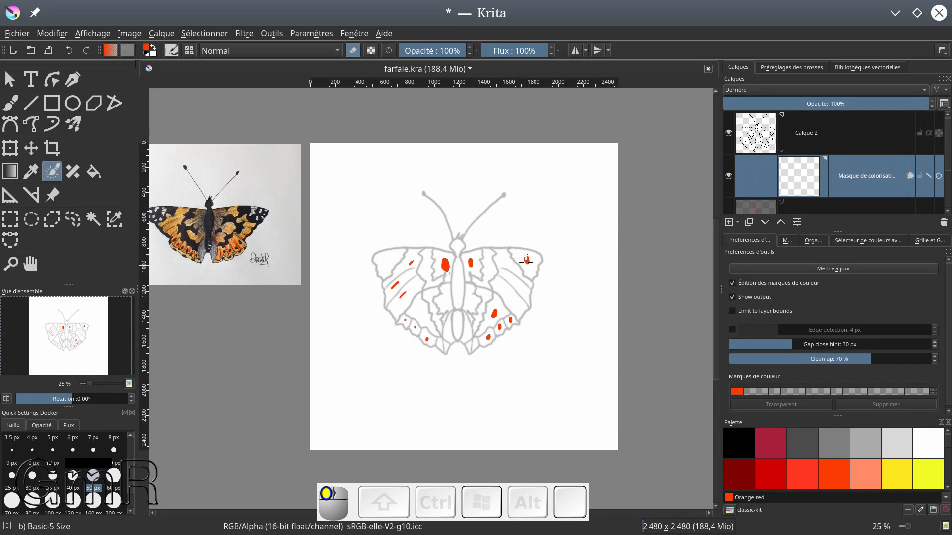
pyautogui.press('e')
# Choose the Black palette colour and place key strokes in both forewing tips, the head, the thorax and the abdomen
pyautogui.click(738, 444)
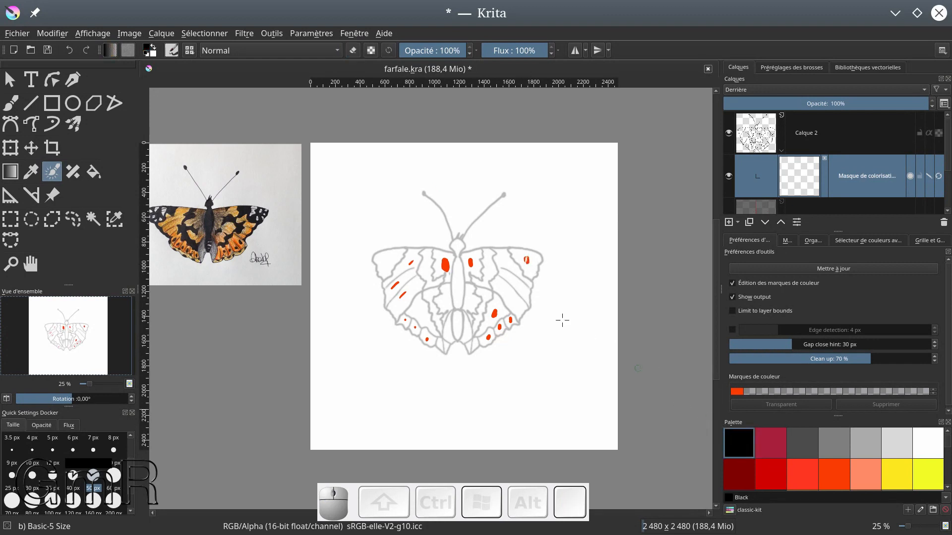
pyautogui.moveTo(529, 260); pyautogui.dragTo(527, 261)
pyautogui.click(388, 259)
pyautogui.click(457, 246)
pyautogui.click(457, 285)
pyautogui.click(457, 324)
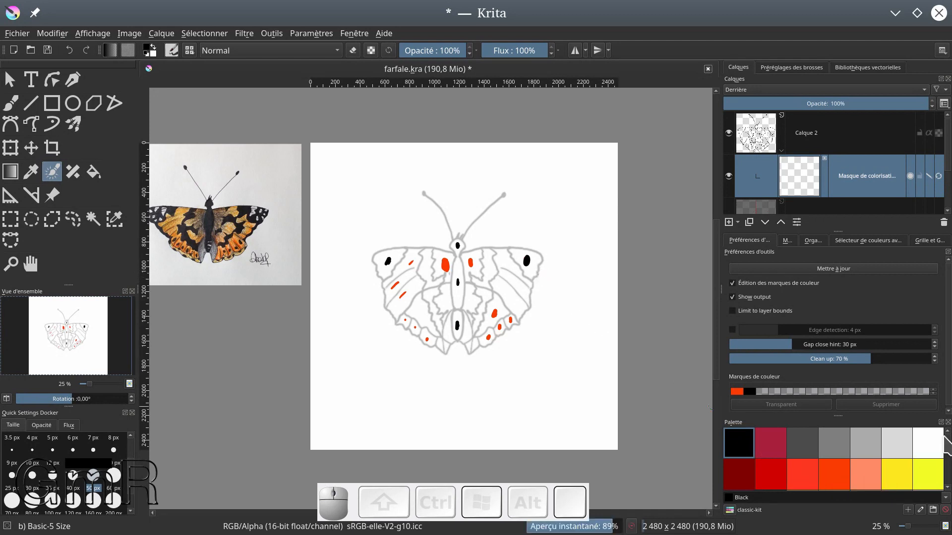
# Place Grey 67 key strokes in the hindwing cells beside the abdomen and Orange key strokes in the inner hindwing areas above them
pyautogui.click(866, 445)
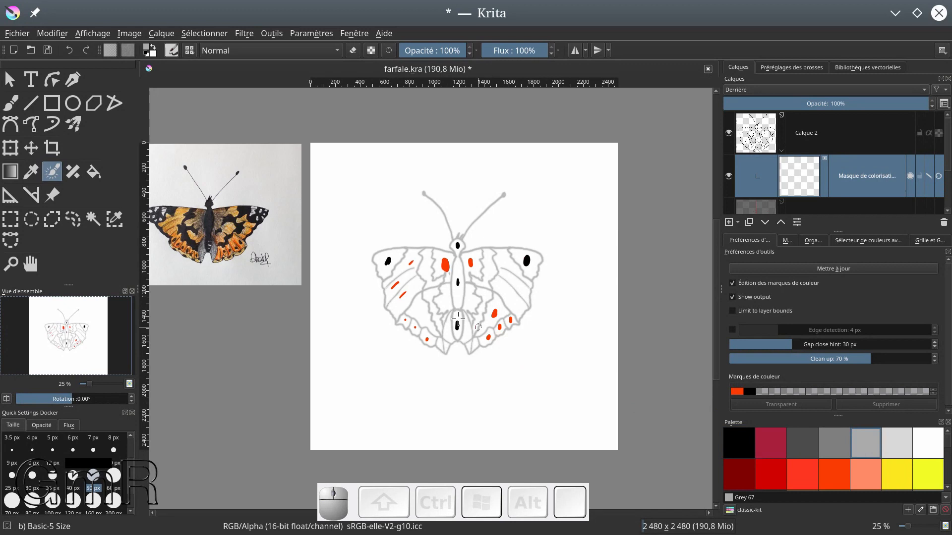
pyautogui.moveTo(467, 330)
pyautogui.mouseDown()
pyautogui.moveTo(469, 343)
pyautogui.moveTo(445, 342)
pyautogui.moveTo(450, 328)
pyautogui.mouseUp()
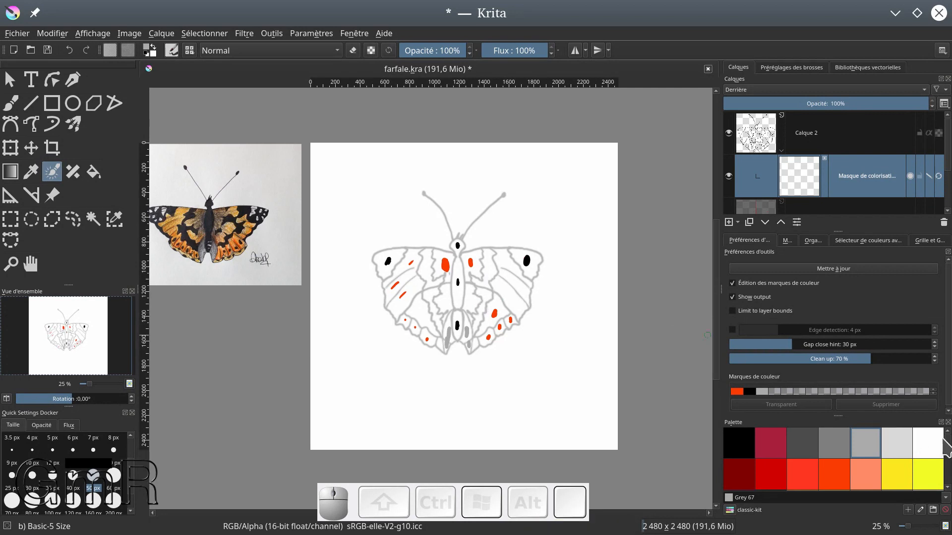
pyautogui.moveTo(947, 452); pyautogui.dragTo(947, 457)
pyautogui.click(807, 459)
pyautogui.click(472, 301)
pyautogui.click(447, 298)
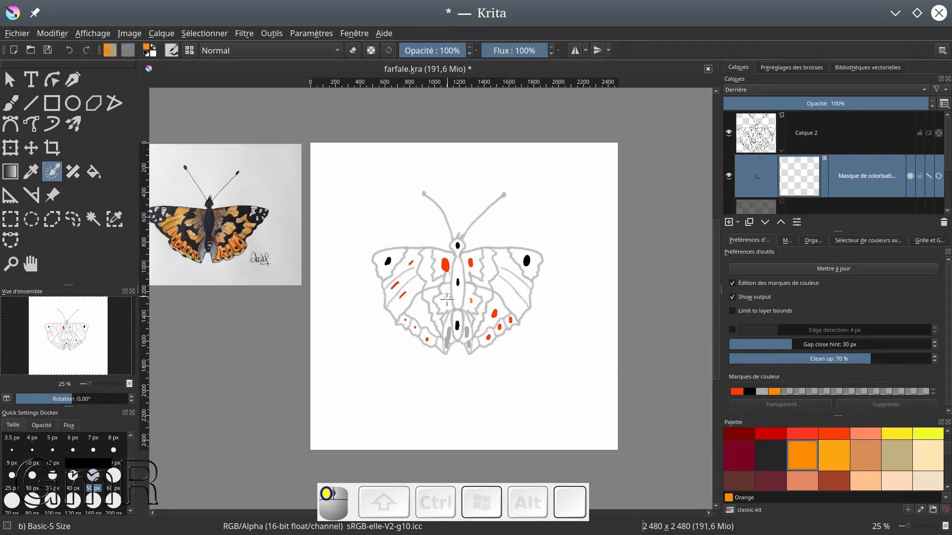
# Place Gray 15 key strokes in the inner bands of all four wings, and Orange-red ones in the inner hindwings and outer right forewing
pyautogui.click(768, 457)
pyautogui.moveTo(426, 265); pyautogui.dragTo(430, 296)
pyautogui.moveTo(490, 263); pyautogui.dragTo(486, 299)
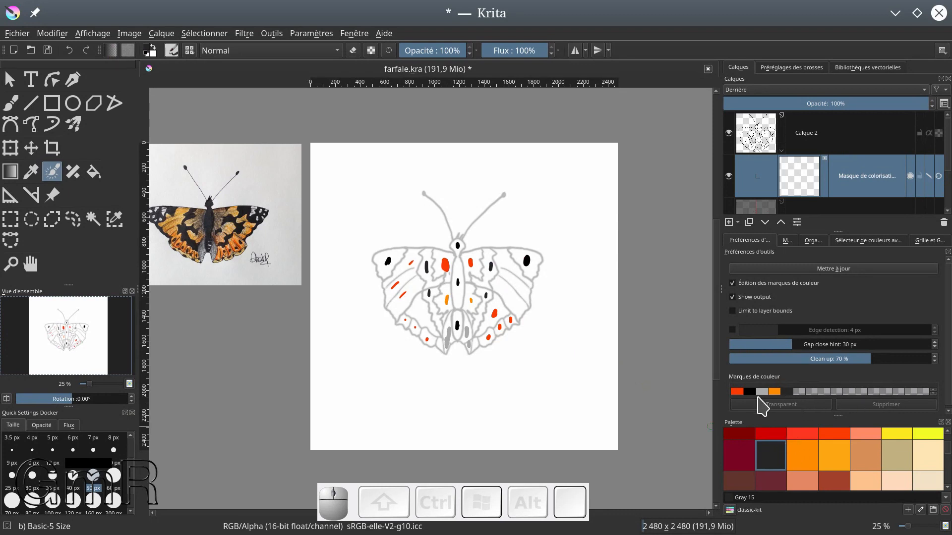
pyautogui.click(737, 391)
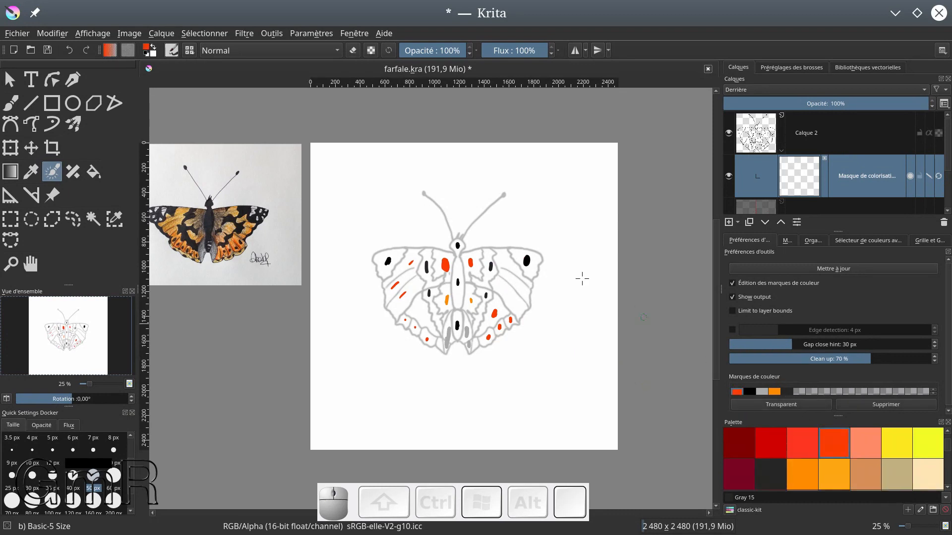
pyautogui.moveTo(508, 292)
pyautogui.mouseDown()
pyautogui.moveTo(516, 300)
pyautogui.moveTo(446, 300)
pyautogui.mouseUp()
# Reselect the Orange key colour and place strokes in the outer forewing areas, the left hindwing and its edge cells, and a right hindwing edge cell
pyautogui.click(773, 392)
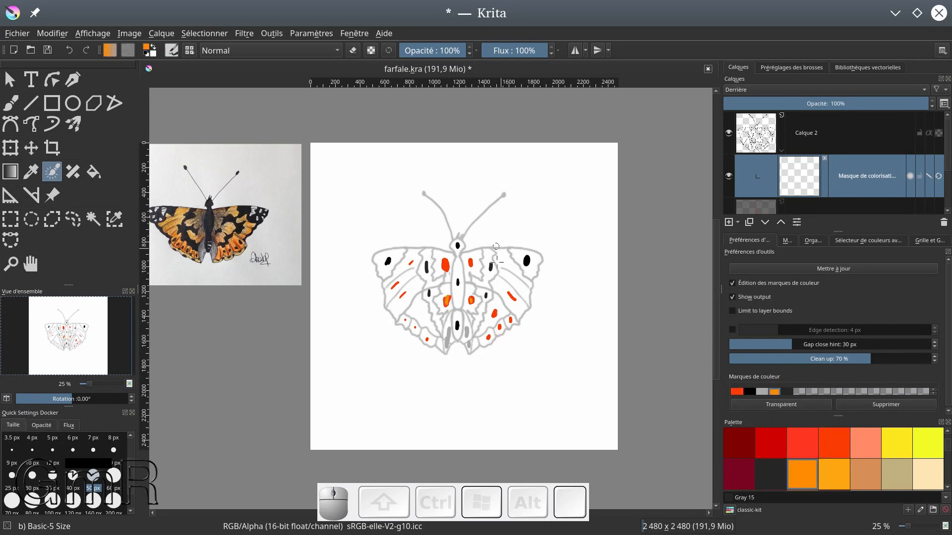
pyautogui.moveTo(511, 264)
pyautogui.mouseDown()
pyautogui.moveTo(514, 301)
pyautogui.moveTo(495, 315)
pyautogui.moveTo(500, 331)
pyautogui.mouseUp()
pyautogui.moveTo(421, 315)
pyautogui.mouseDown()
pyautogui.moveTo(416, 329)
pyautogui.moveTo(405, 321)
pyautogui.moveTo(426, 338)
pyautogui.mouseUp()
pyautogui.moveTo(399, 298); pyautogui.dragTo(400, 297)
pyautogui.moveTo(395, 284); pyautogui.dragTo(395, 284)
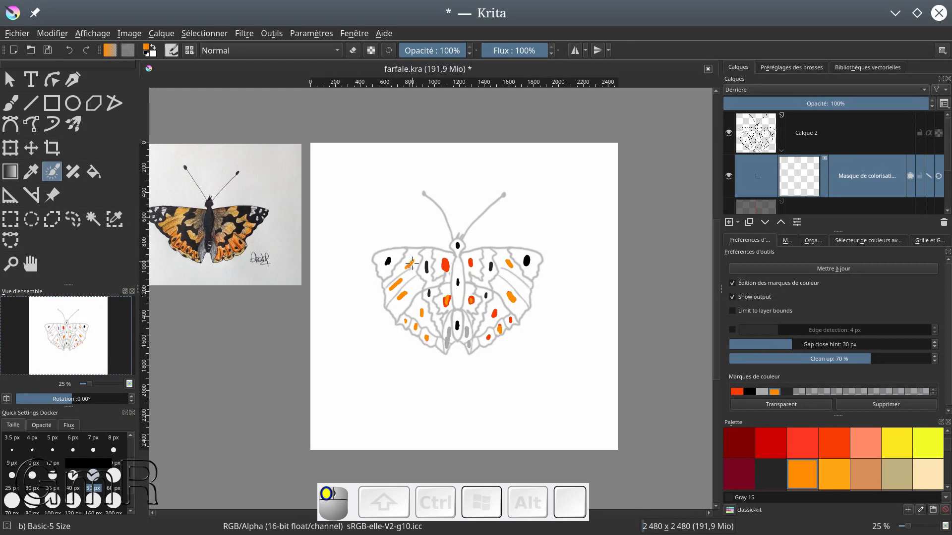
# Paint an Orange-red key stroke over the orange mark in the middle of the left hindwing and update the colorize mask
pyautogui.click(737, 392)
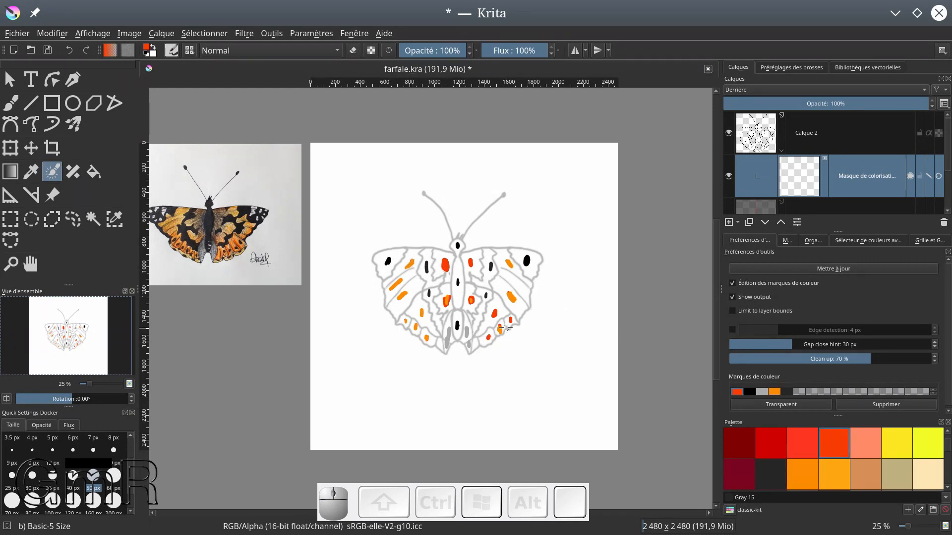
pyautogui.scroll(3, 508, 321)
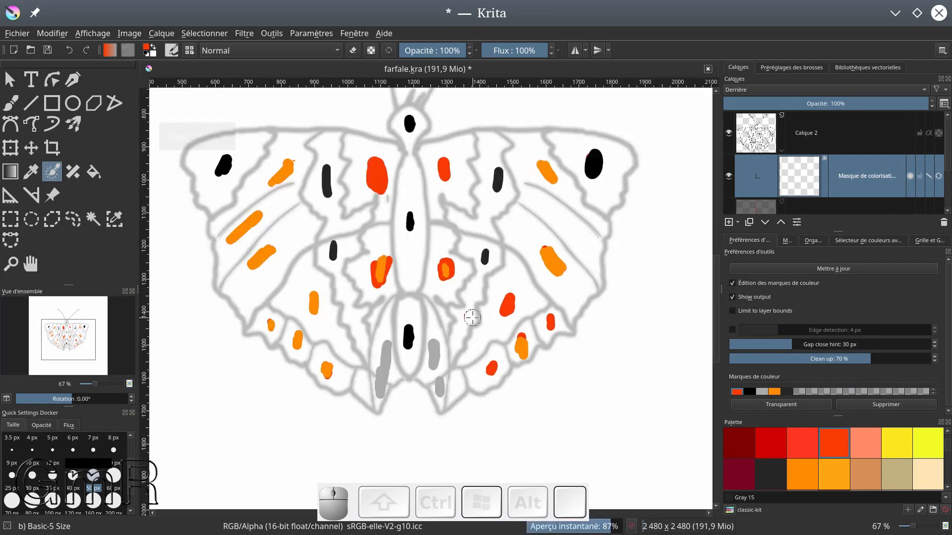
pyautogui.moveTo(316, 291); pyautogui.dragTo(318, 313)
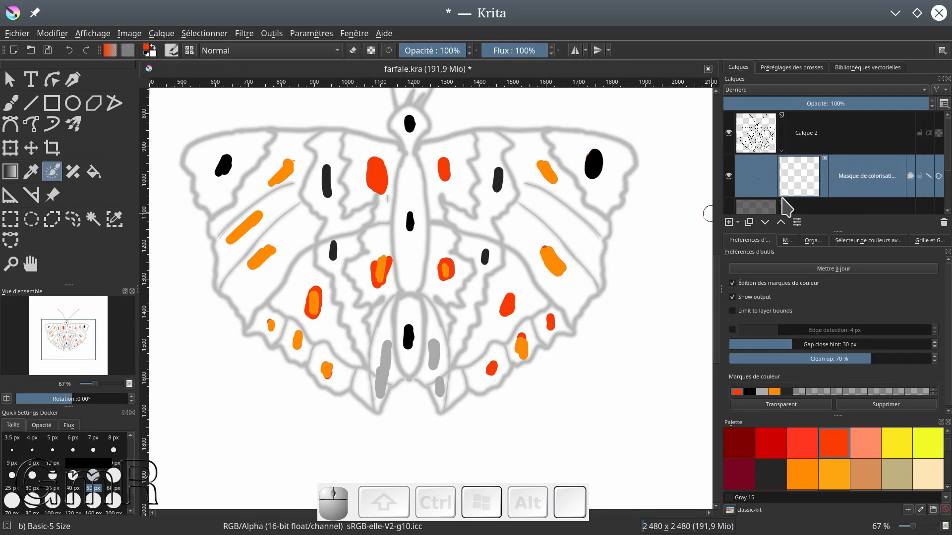
pyautogui.click(825, 270)
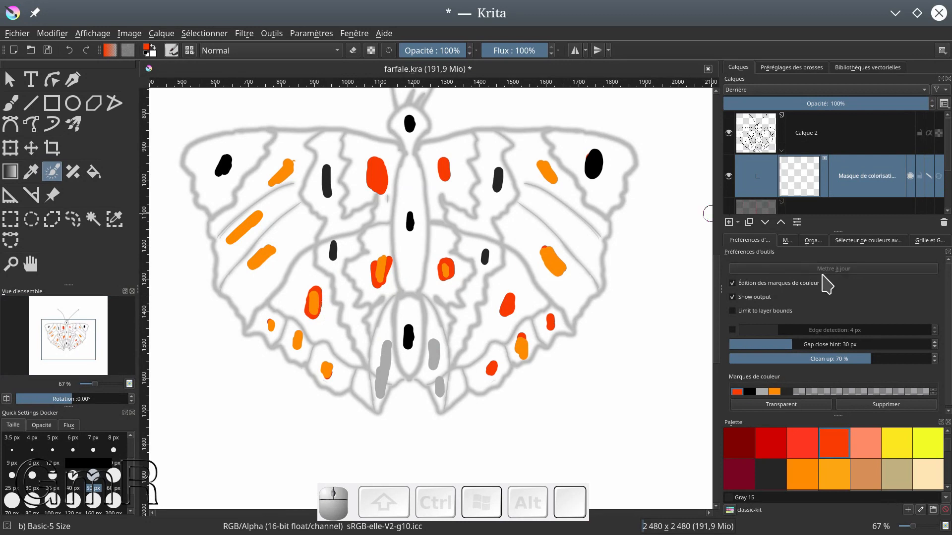
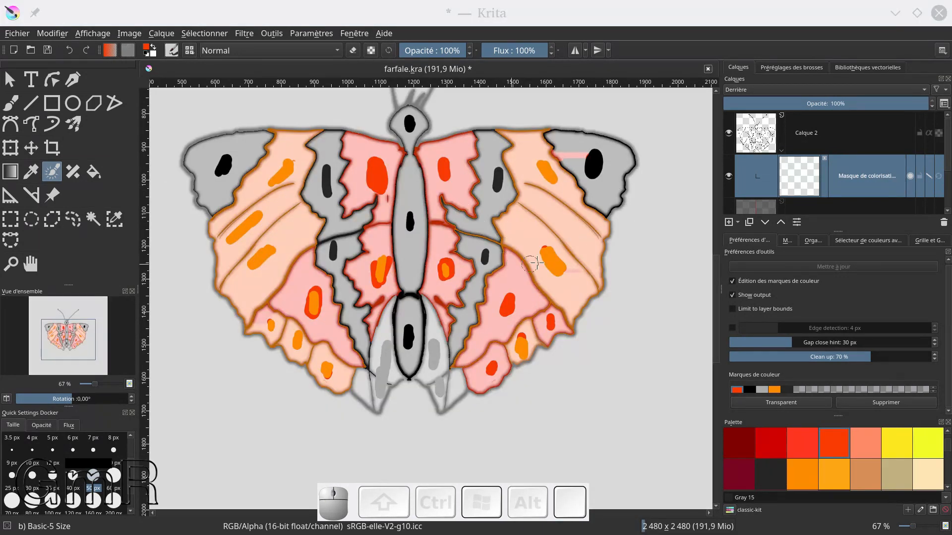
# Turn off key stroke editing on the colorize mask and hide its coloured output to view the hindwing line art
pyautogui.click(928, 178)
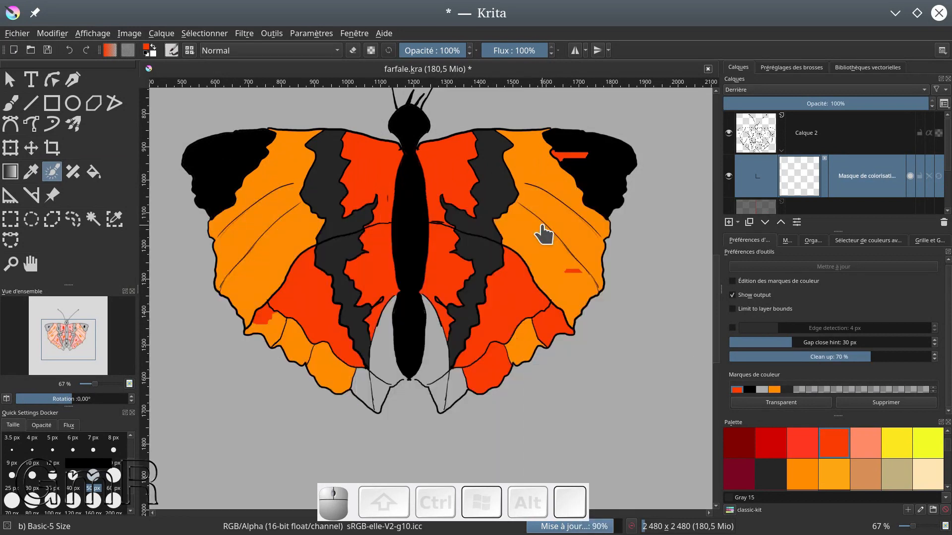
pyautogui.scroll(-3, 543, 235)
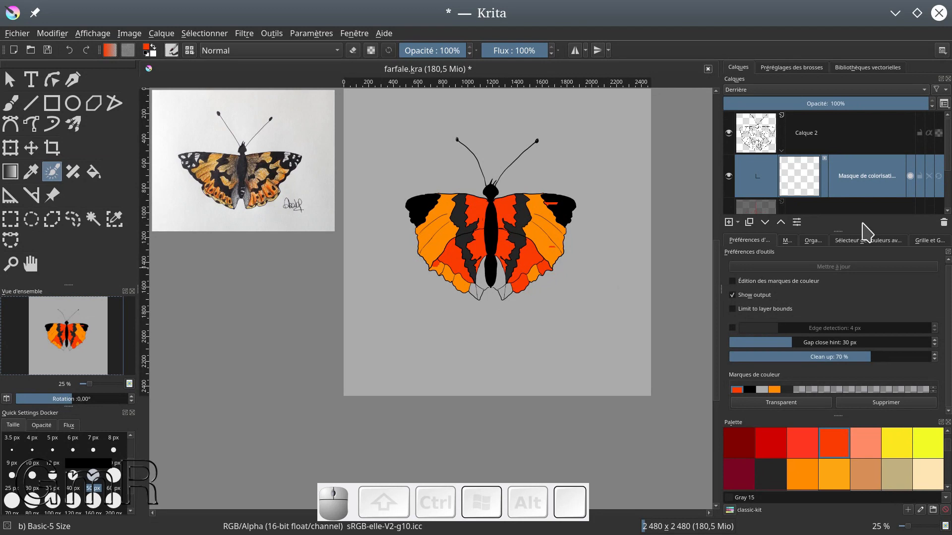
pyautogui.click(911, 176)
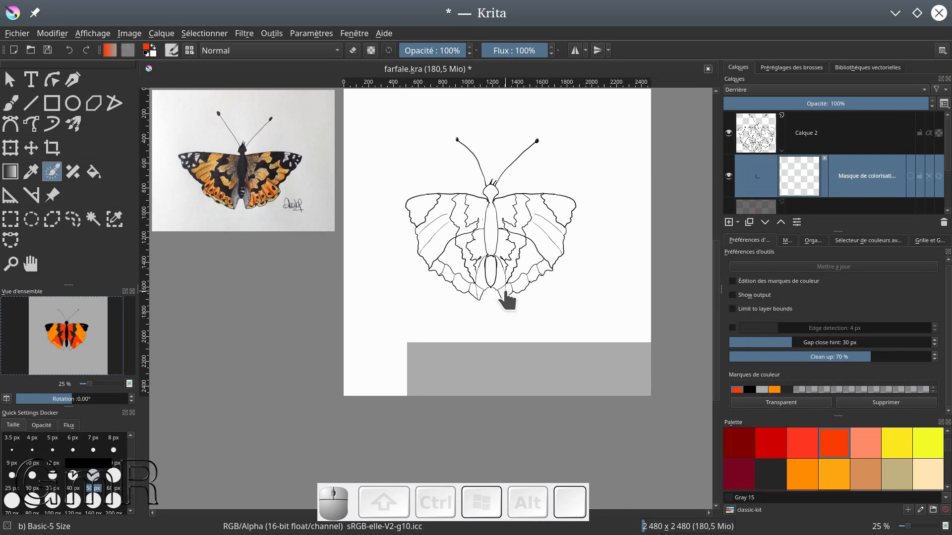
pyautogui.keyDown('ctrl'); pyautogui.click(501, 249); pyautogui.keyUp('ctrl')
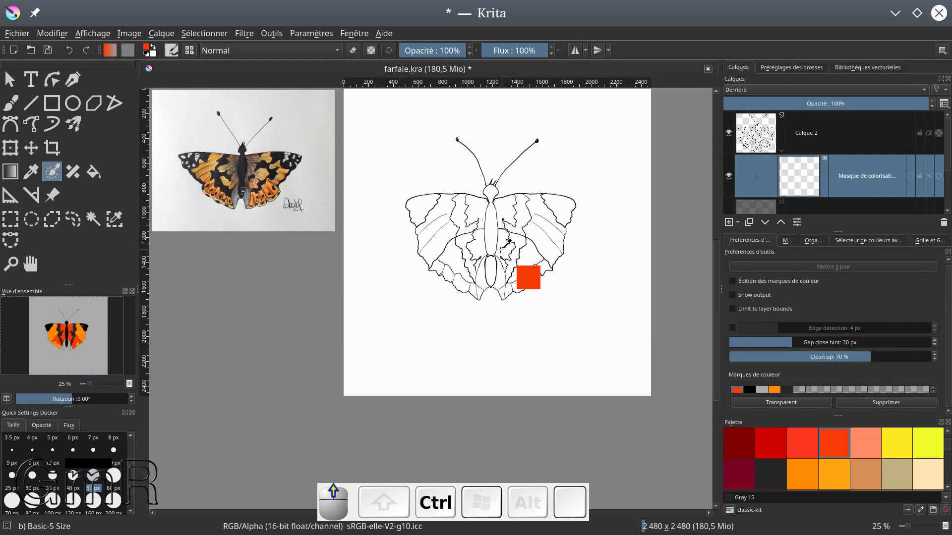
pyautogui.scroll(3, 535, 267)
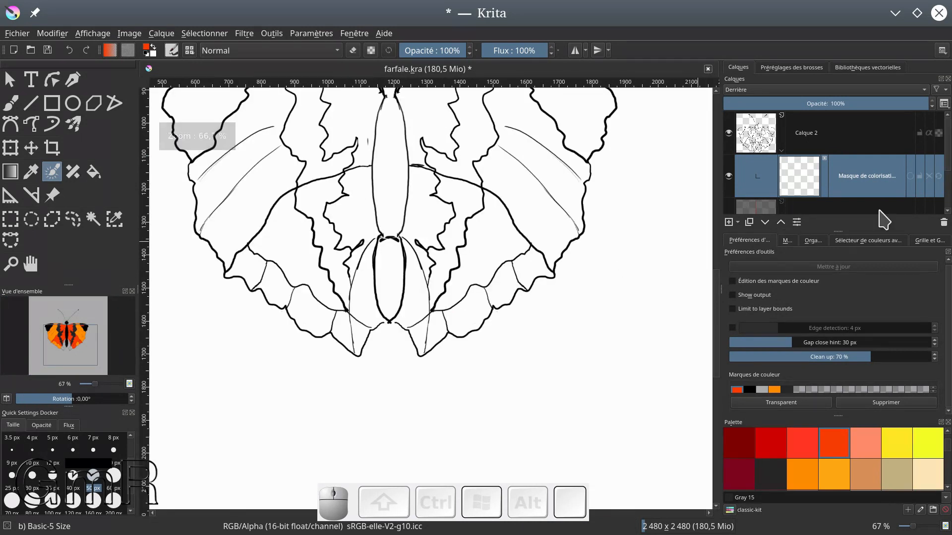
# Re-enable key stroke editing on the colorize mask and paint black key strokes down the dark inner bands of both hindwings
pyautogui.click(929, 177)
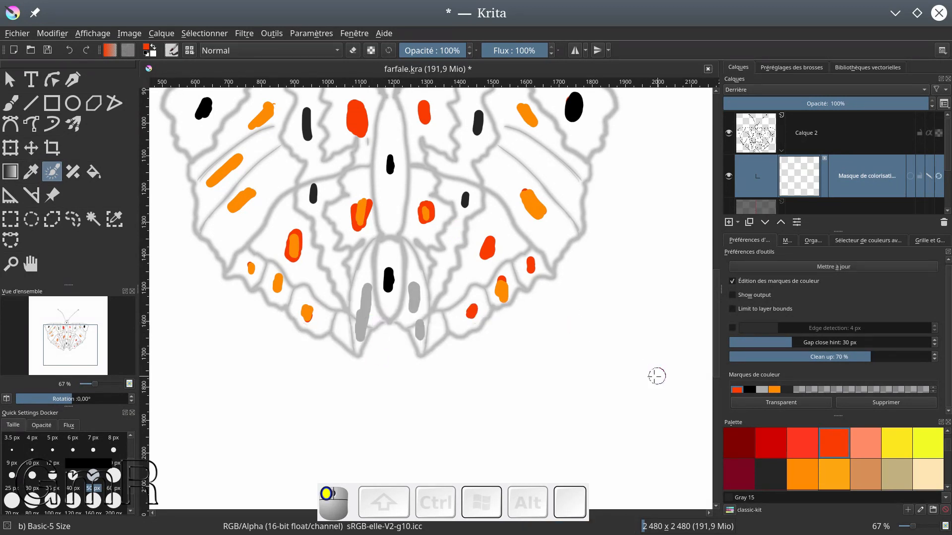
pyautogui.click(749, 389)
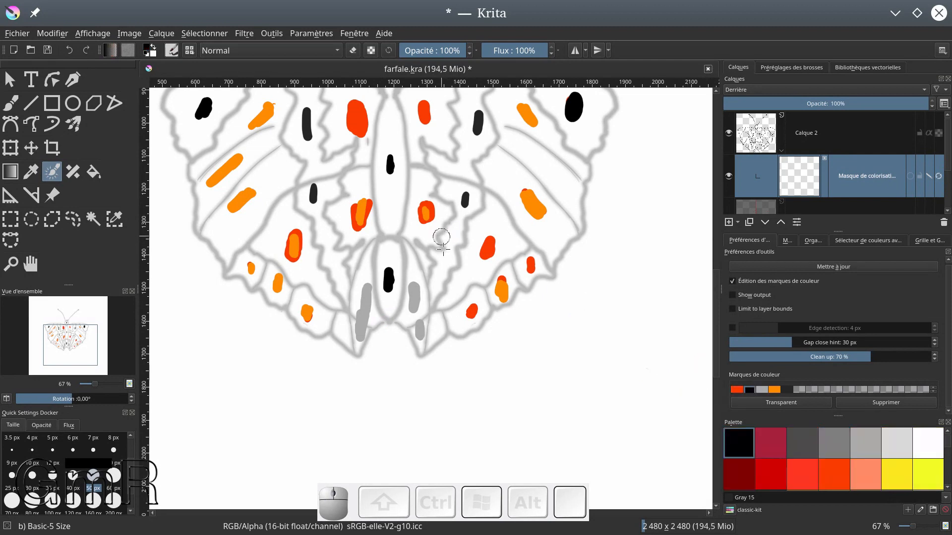
pyautogui.moveTo(442, 269); pyautogui.dragTo(447, 261)
pyautogui.moveTo(467, 197); pyautogui.dragTo(452, 237)
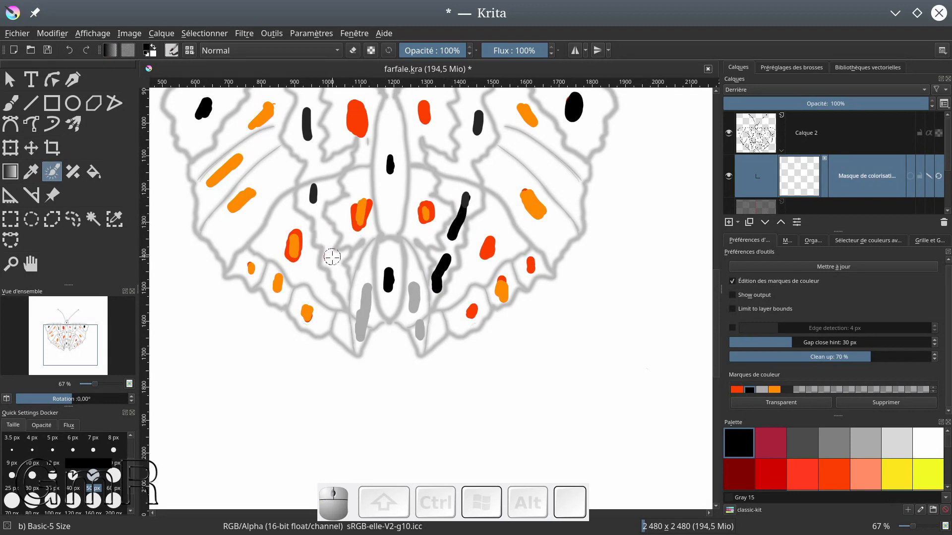
pyautogui.moveTo(316, 205); pyautogui.dragTo(343, 286)
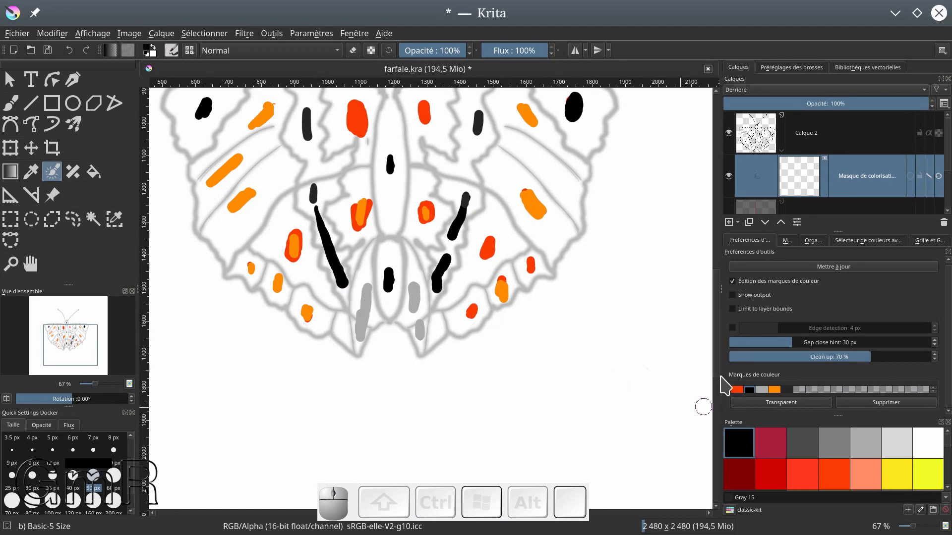
# Extend the grey key strokes in the hindwing cells on both sides of the abdomen, using the existing grey key colour
pyautogui.click(762, 390)
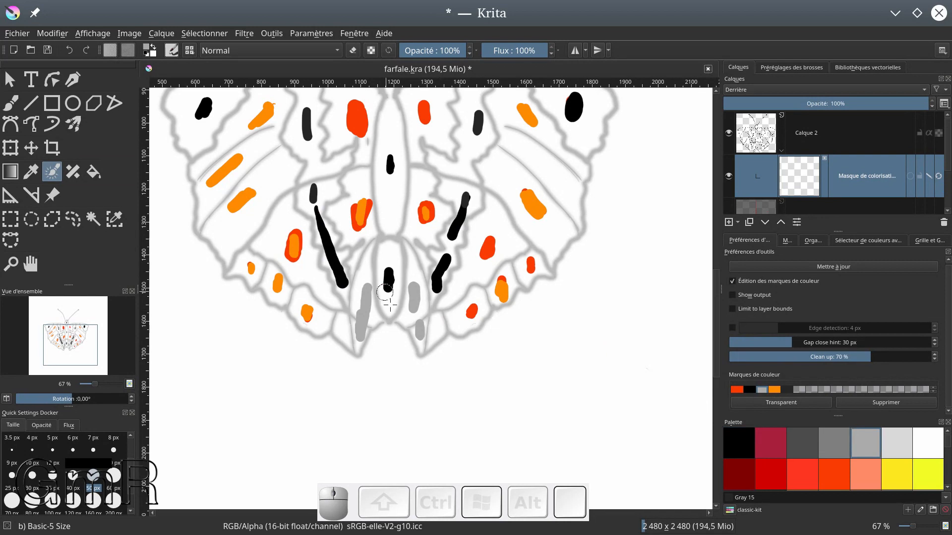
pyautogui.moveTo(414, 300); pyautogui.dragTo(419, 324)
pyautogui.moveTo(412, 266); pyautogui.dragTo(416, 304)
pyautogui.moveTo(364, 272)
pyautogui.mouseDown()
pyautogui.moveTo(359, 335)
pyautogui.moveTo(368, 305)
pyautogui.moveTo(364, 278)
pyautogui.mouseUp()
# Place orange-red key strokes in the innermost edge cell of each hindwing and a long one across the middle of the right hindwing
pyautogui.click(736, 390)
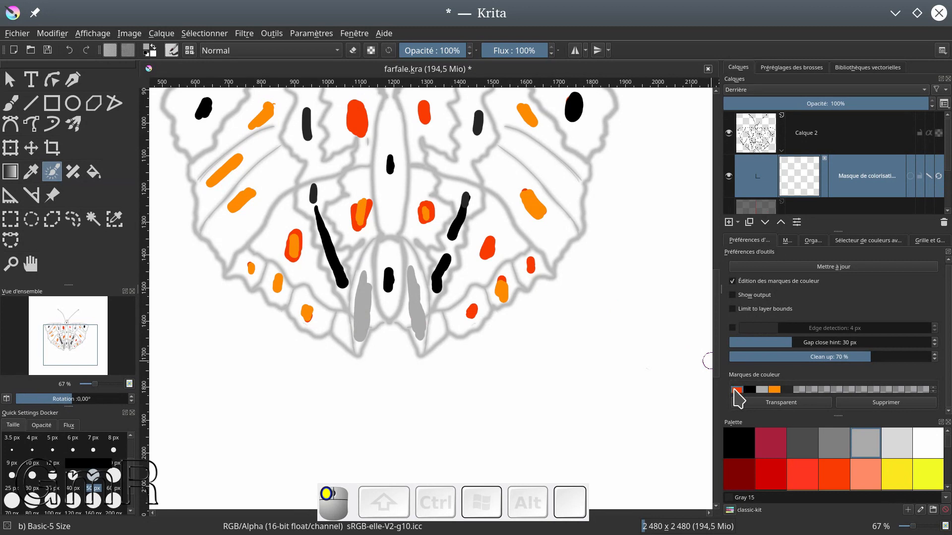
pyautogui.moveTo(342, 327); pyautogui.dragTo(343, 334)
pyautogui.moveTo(440, 326); pyautogui.dragTo(442, 328)
pyautogui.moveTo(455, 286); pyautogui.dragTo(492, 240)
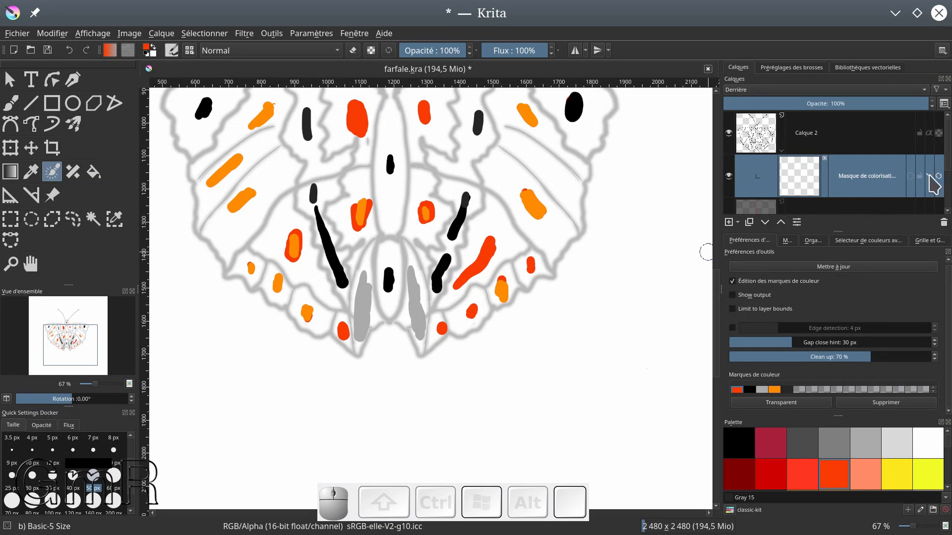
# Show the colorize mask's output again and turn off key stroke editing to check the coloured wings
pyautogui.click(910, 176)
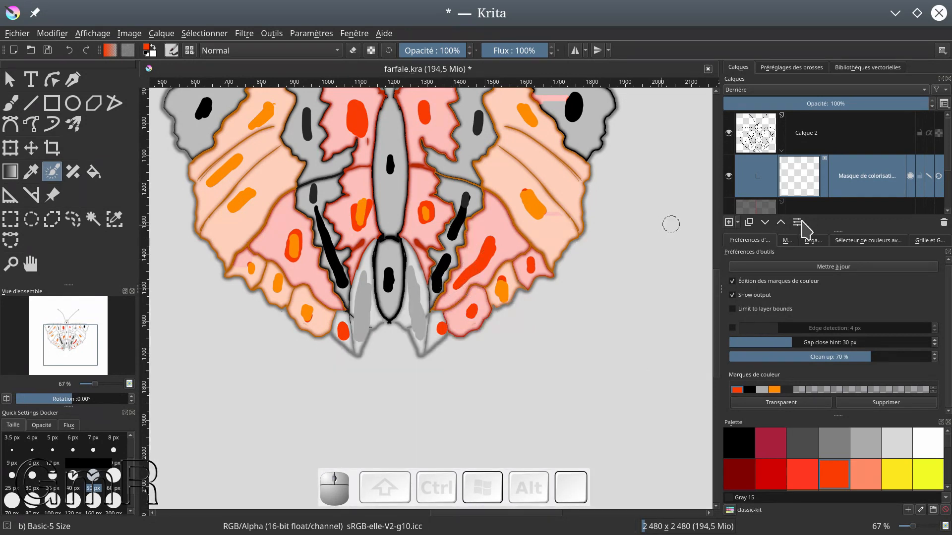
pyautogui.click(928, 176)
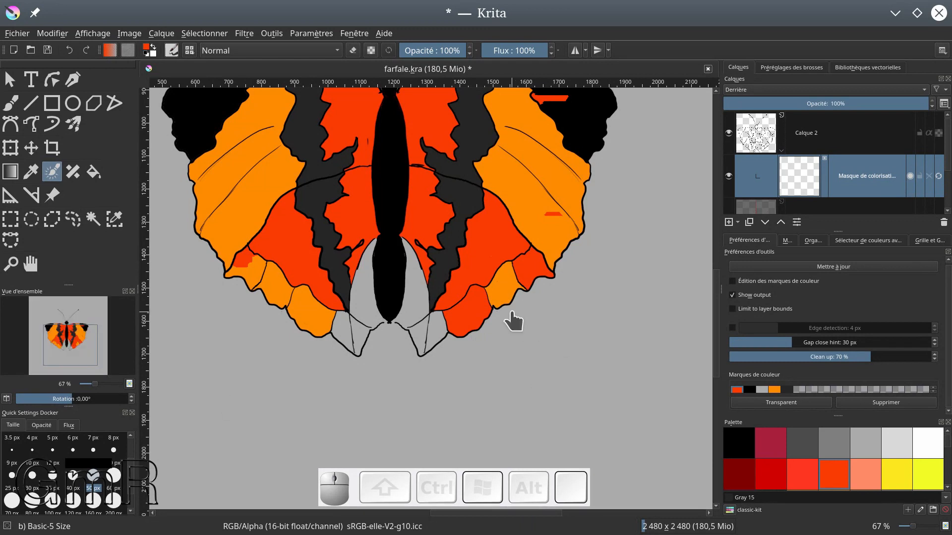
pyautogui.scroll(2, 513, 322)
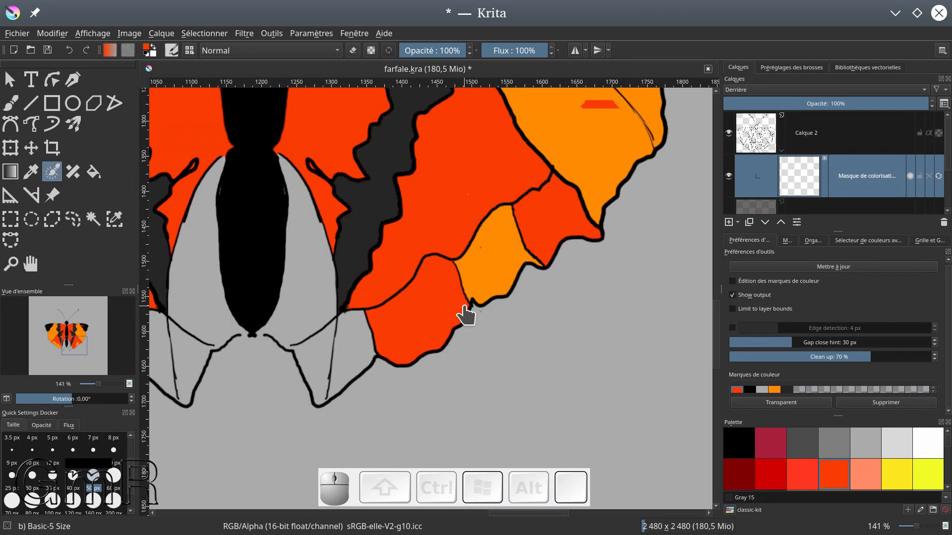
pyautogui.scroll(-6, 460, 307)
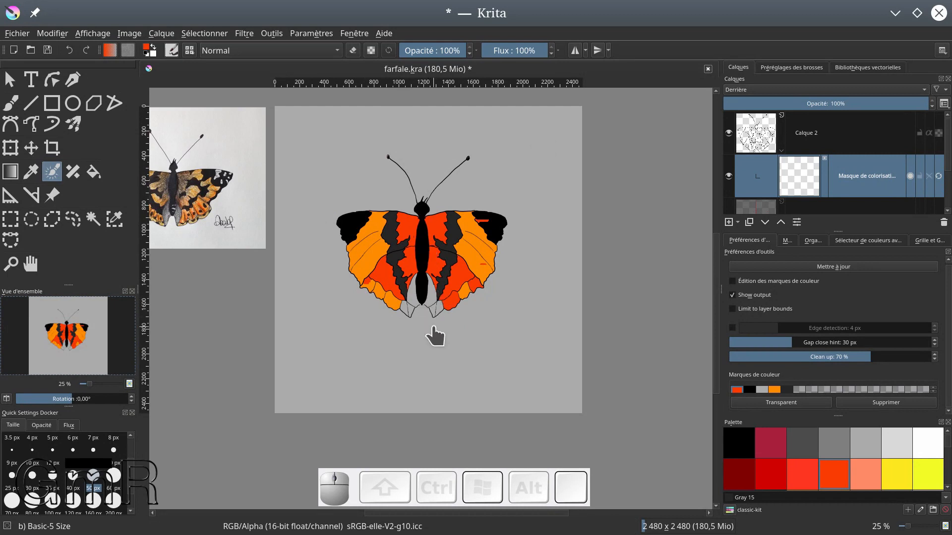
# On Calque 2, close the line art gaps below the abdomen with the freehand brush in Black at 3 px
pyautogui.scroll(1, 412, 296)
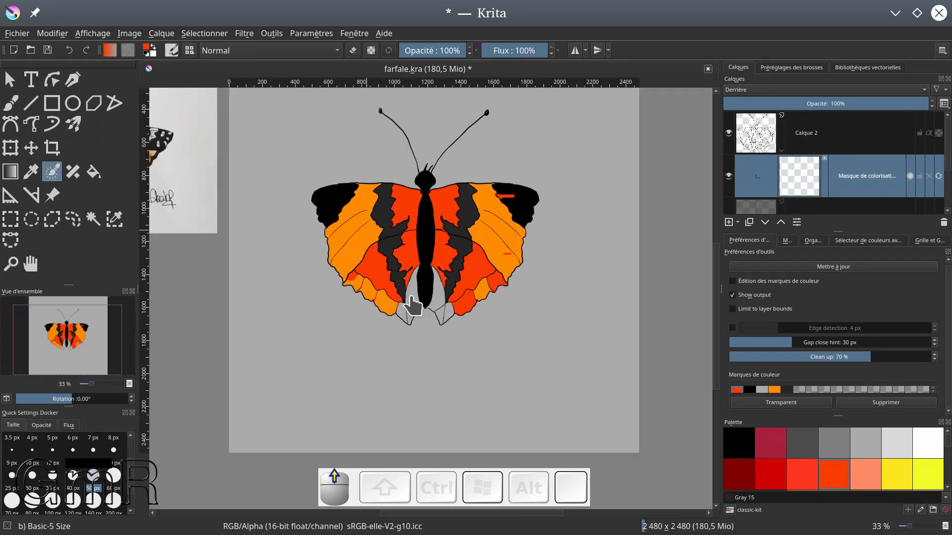
pyautogui.scroll(5, 411, 297)
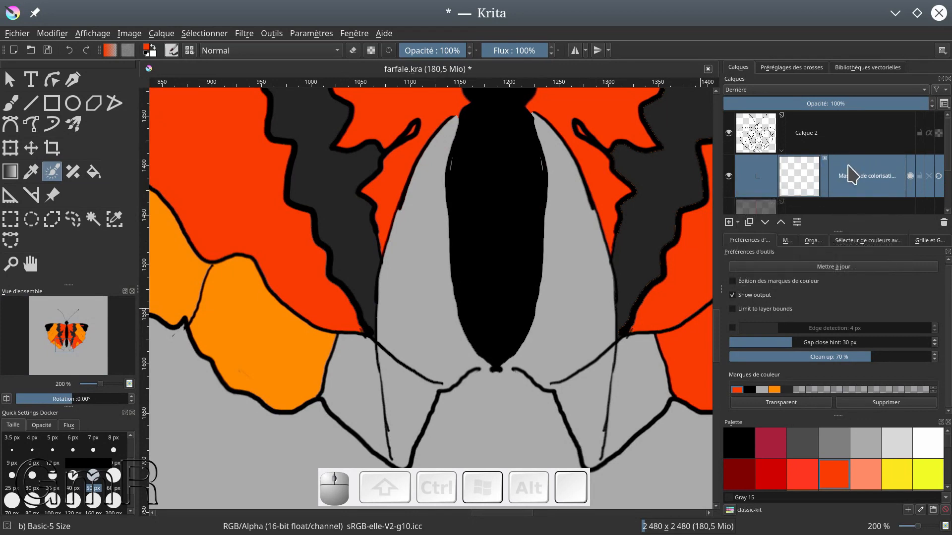
pyautogui.click(758, 131)
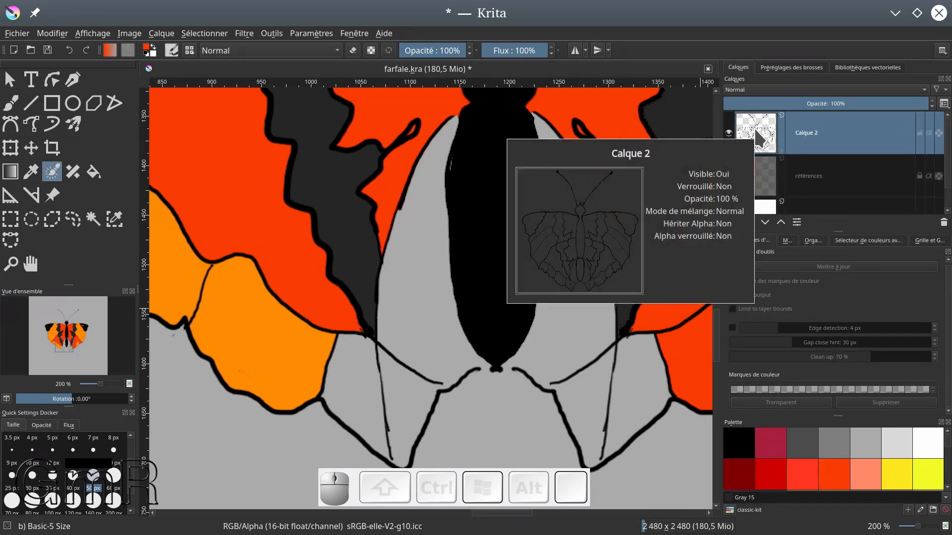
pyautogui.click(11, 103)
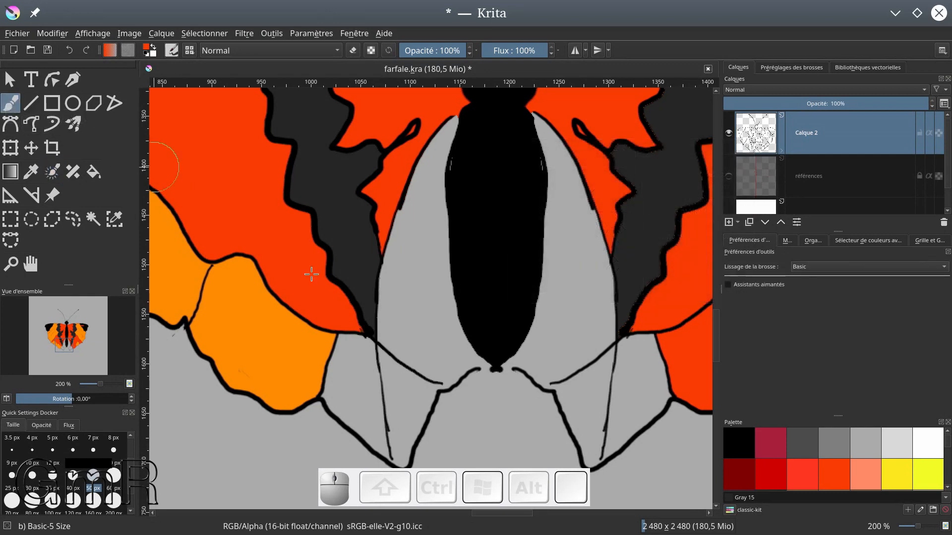
pyautogui.click(117, 463)
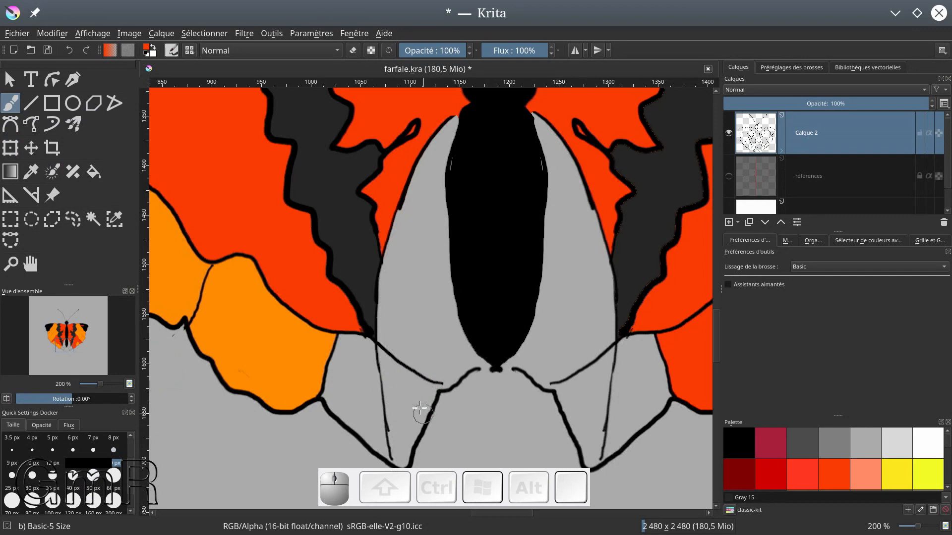
pyautogui.moveTo(440, 383); pyautogui.dragTo(445, 385)
pyautogui.hotkey('ctrl', 'z')
pyautogui.click(733, 446)
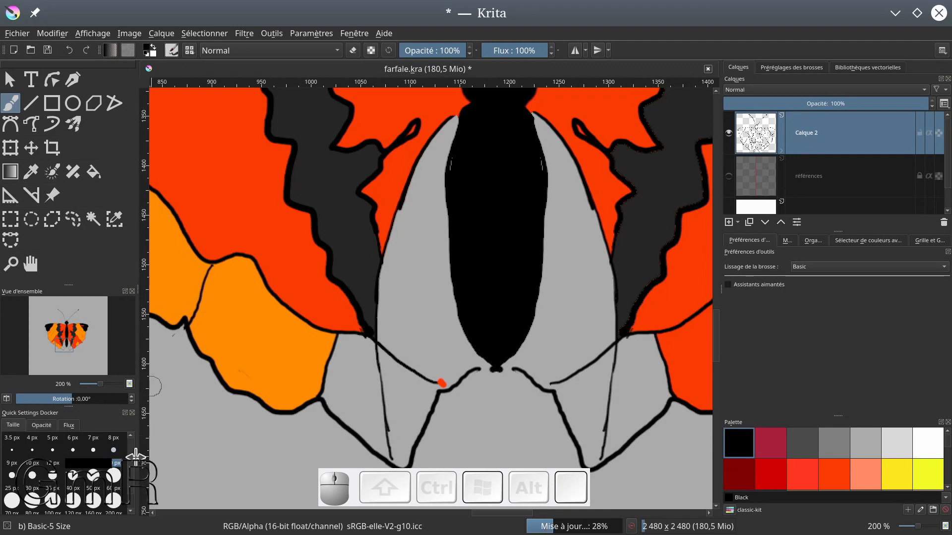
pyautogui.scroll(1, 129, 451)
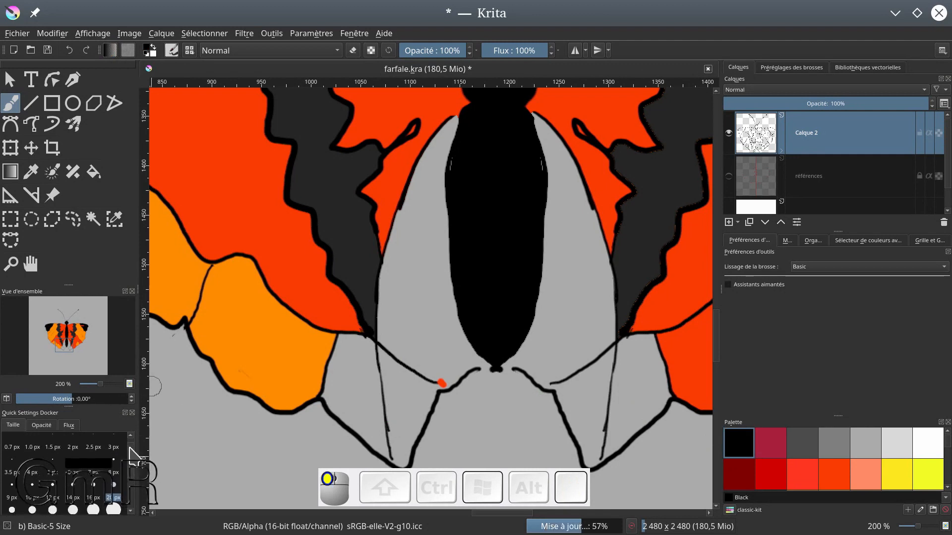
pyautogui.click(122, 471)
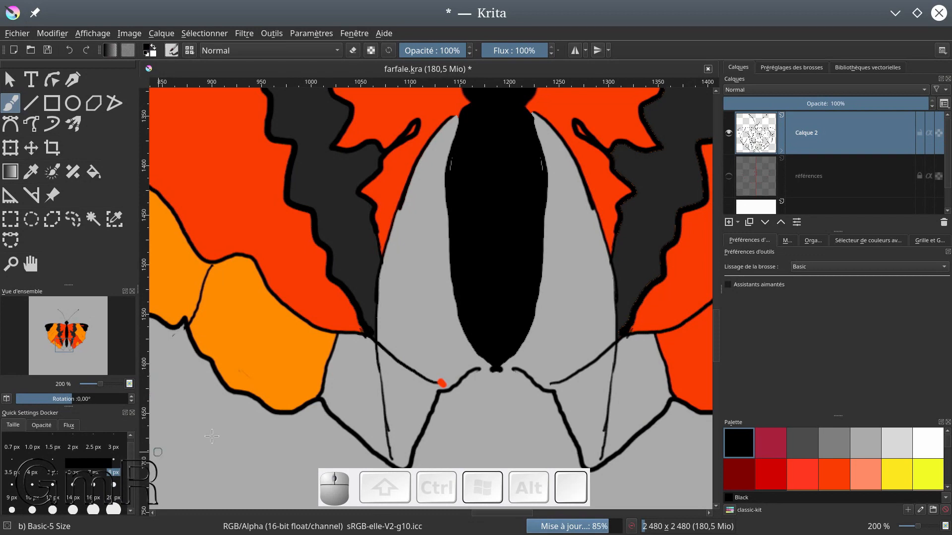
pyautogui.click(113, 452)
pyautogui.moveTo(431, 384)
pyautogui.mouseDown()
pyautogui.moveTo(479, 368)
pyautogui.moveTo(514, 369)
pyautogui.moveTo(499, 365)
pyautogui.moveTo(559, 378)
pyautogui.mouseUp()
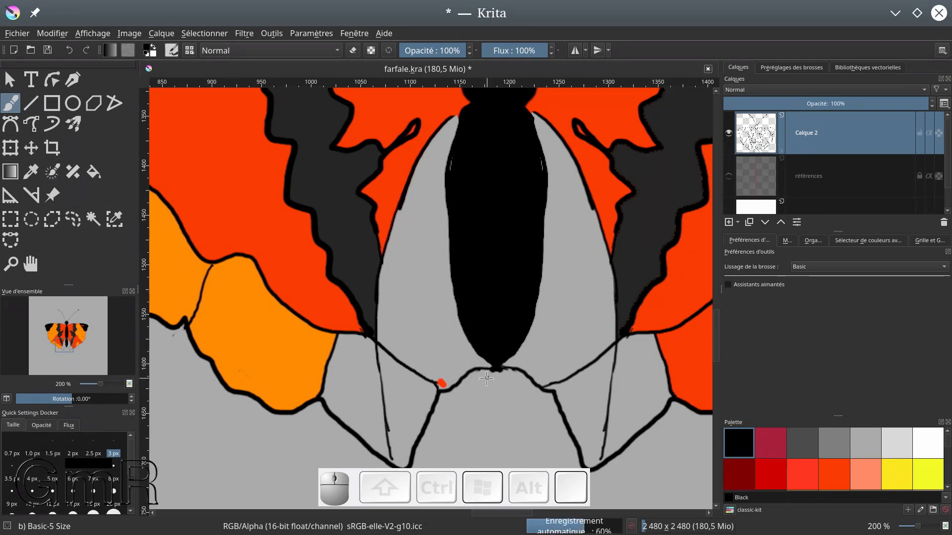
# Cover the stray orange-red dot at the inner corner of the left hindwing with Grey 50
pyautogui.click(833, 446)
pyautogui.moveTo(440, 380); pyautogui.dragTo(441, 383)
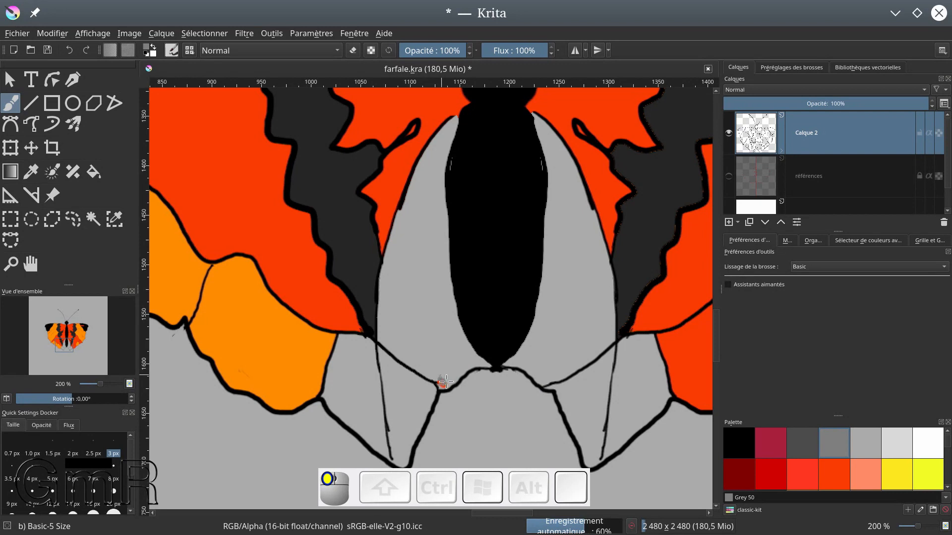
pyautogui.moveTo(445, 386); pyautogui.dragTo(444, 384)
# Fill the light slivers along both upper edges of the abdomen with Black
pyautogui.click(737, 443)
pyautogui.moveTo(458, 159); pyautogui.dragTo(451, 182)
pyautogui.moveTo(538, 157); pyautogui.dragTo(543, 186)
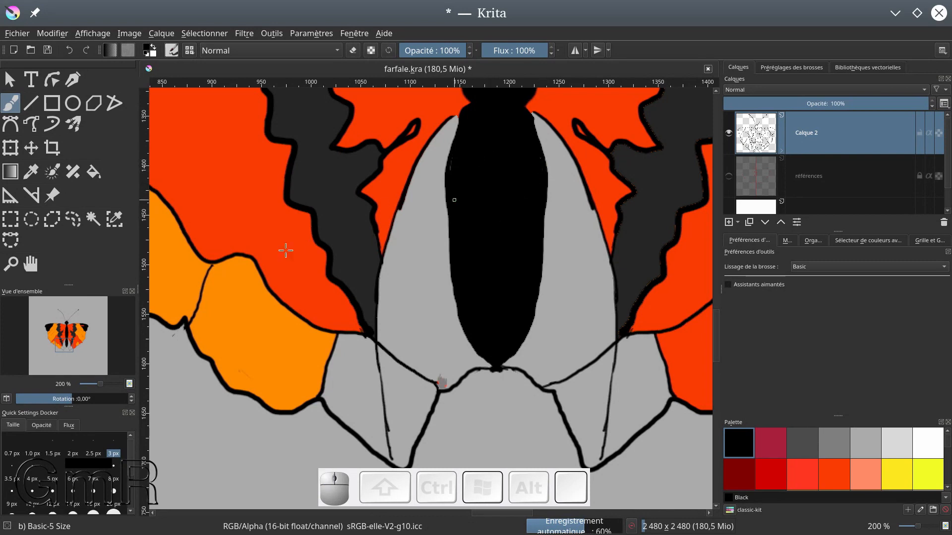
# Paint a curved White highlight on the lower right of the abdomen, outlined at 3 px and filled in at 5 px
pyautogui.click(926, 441)
pyautogui.moveTo(496, 276)
pyautogui.mouseDown()
pyautogui.moveTo(535, 287)
pyautogui.moveTo(512, 286)
pyautogui.moveTo(529, 310)
pyautogui.moveTo(535, 288)
pyautogui.moveTo(529, 303)
pyautogui.moveTo(504, 278)
pyautogui.moveTo(527, 290)
pyautogui.mouseUp()
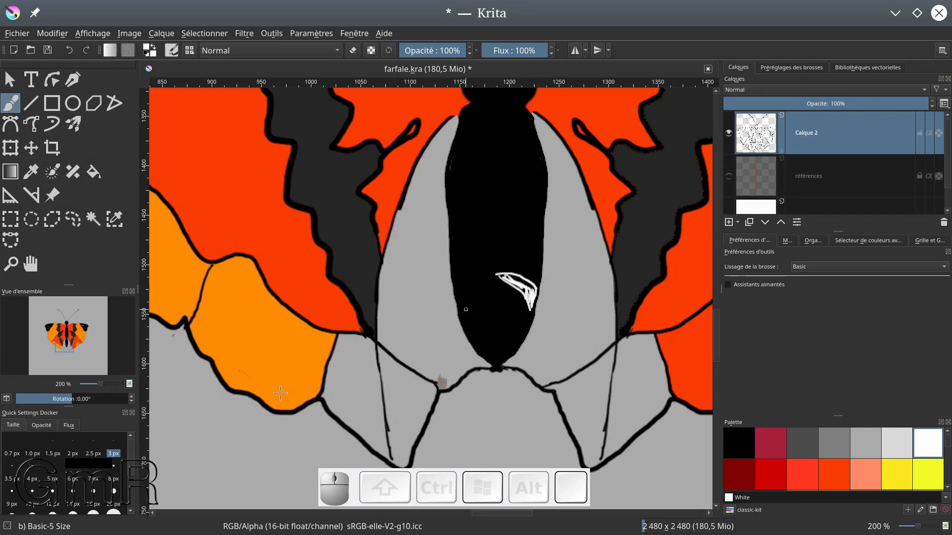
pyautogui.click(114, 502)
pyautogui.scroll(-1, 545, 298)
pyautogui.scroll(1, 510, 296)
pyautogui.scroll(2, 510, 294)
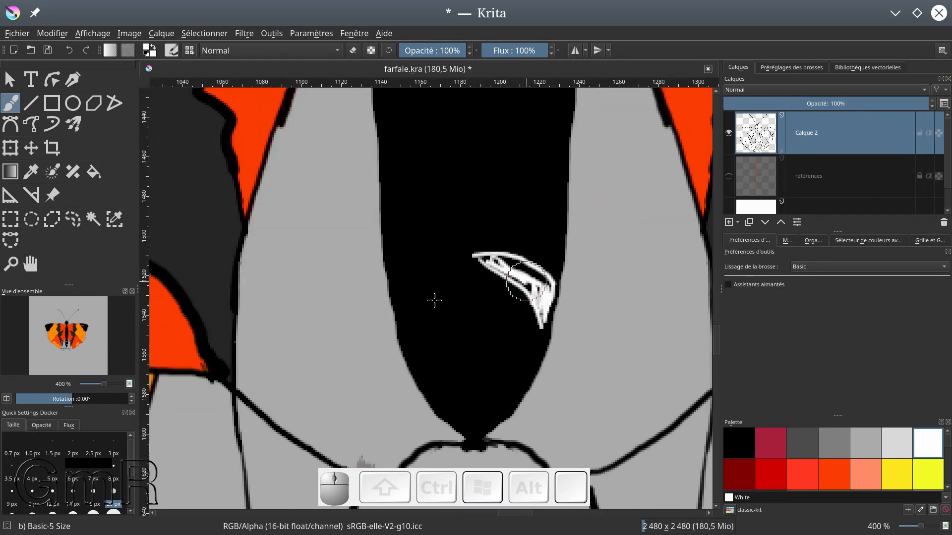
pyautogui.click(93, 502)
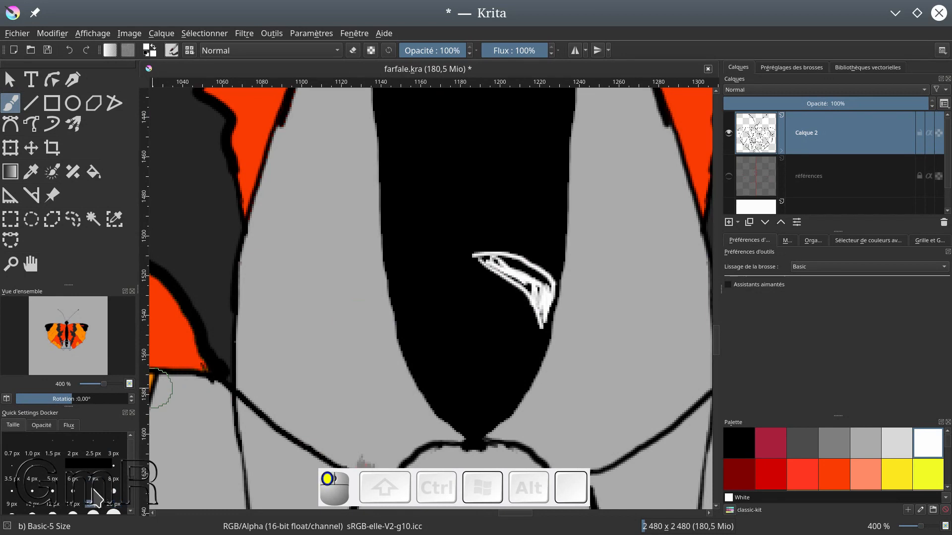
pyautogui.click(52, 499)
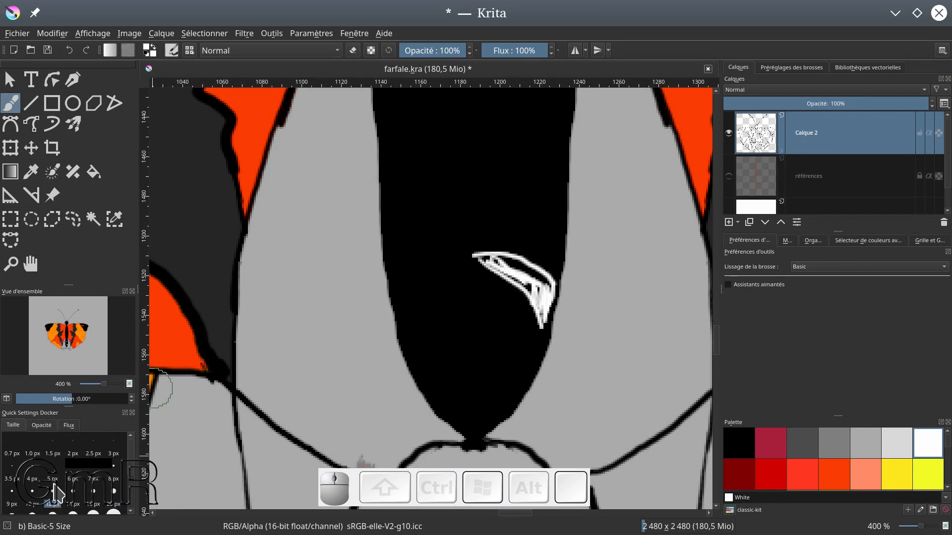
pyautogui.click(52, 479)
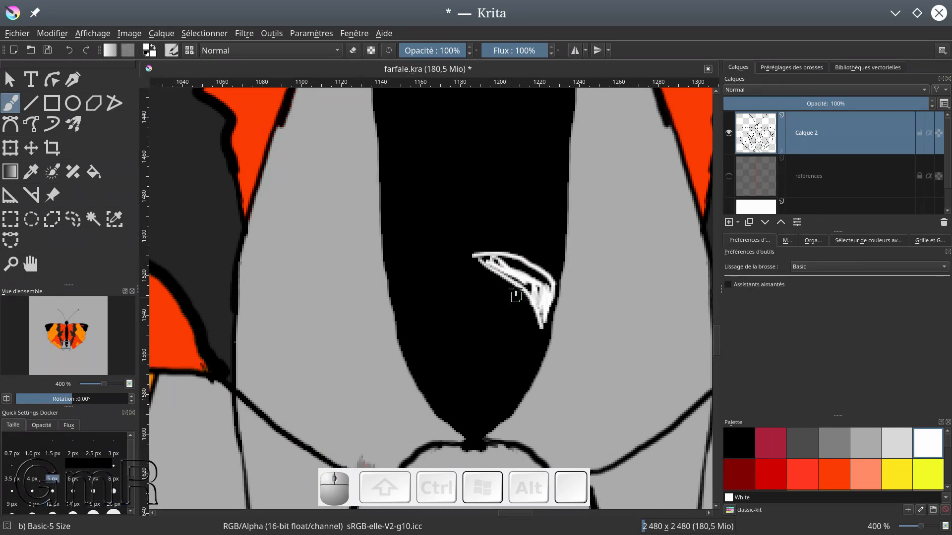
pyautogui.moveTo(523, 267)
pyautogui.mouseDown()
pyautogui.moveTo(548, 288)
pyautogui.moveTo(542, 318)
pyautogui.mouseUp()
pyautogui.moveTo(480, 257)
pyautogui.mouseDown()
pyautogui.moveTo(541, 297)
pyautogui.moveTo(500, 257)
pyautogui.moveTo(521, 265)
pyautogui.moveTo(549, 284)
pyautogui.moveTo(543, 306)
pyautogui.mouseUp()
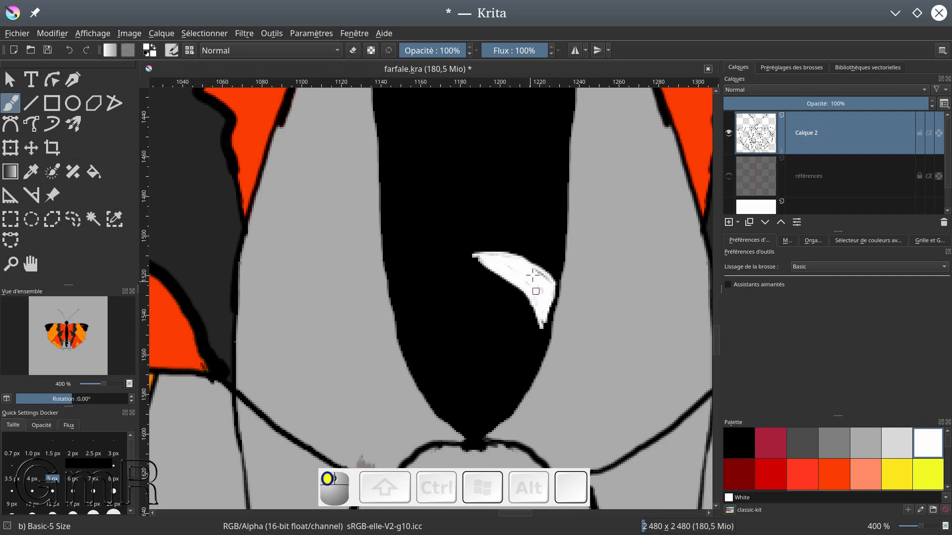
pyautogui.moveTo(547, 287); pyautogui.dragTo(543, 281)
pyautogui.moveTo(478, 258); pyautogui.dragTo(508, 253)
# Paint two more curved White highlight stripes on the right side of the abdomen, above the first one
pyautogui.moveTo(478, 216)
pyautogui.mouseDown()
pyautogui.moveTo(497, 212)
pyautogui.moveTo(559, 233)
pyautogui.mouseUp()
pyautogui.moveTo(479, 216)
pyautogui.mouseDown()
pyautogui.moveTo(526, 204)
pyautogui.moveTo(554, 217)
pyautogui.moveTo(557, 230)
pyautogui.moveTo(520, 208)
pyautogui.moveTo(556, 228)
pyautogui.moveTo(504, 214)
pyautogui.moveTo(524, 218)
pyautogui.mouseUp()
pyautogui.click(557, 232)
pyautogui.moveTo(468, 156)
pyautogui.mouseDown()
pyautogui.moveTo(516, 149)
pyautogui.moveTo(567, 172)
pyautogui.mouseUp()
pyautogui.moveTo(480, 151)
pyautogui.mouseDown()
pyautogui.moveTo(533, 155)
pyautogui.moveTo(568, 177)
pyautogui.mouseUp()
pyautogui.moveTo(530, 147); pyautogui.dragTo(557, 152)
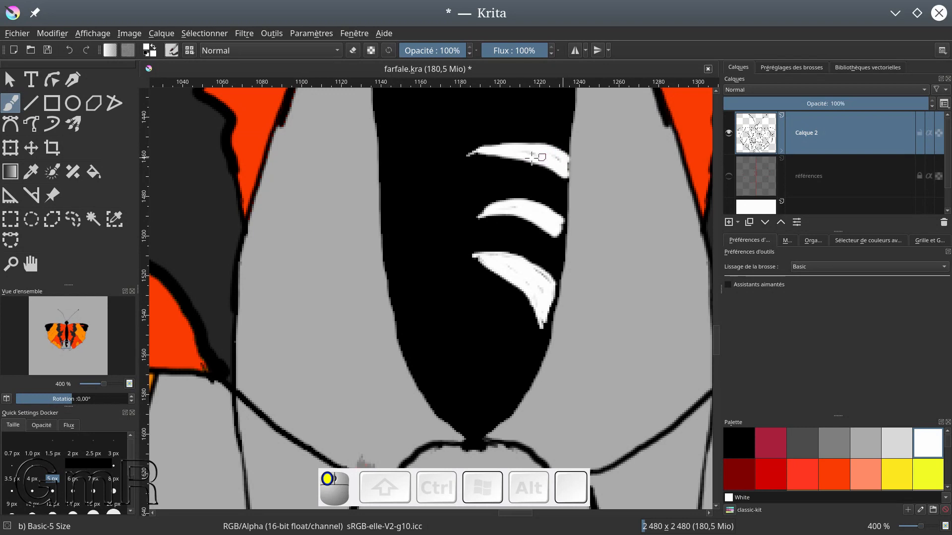
pyautogui.moveTo(565, 170); pyautogui.dragTo(553, 180)
pyautogui.scroll(-4, 538, 220)
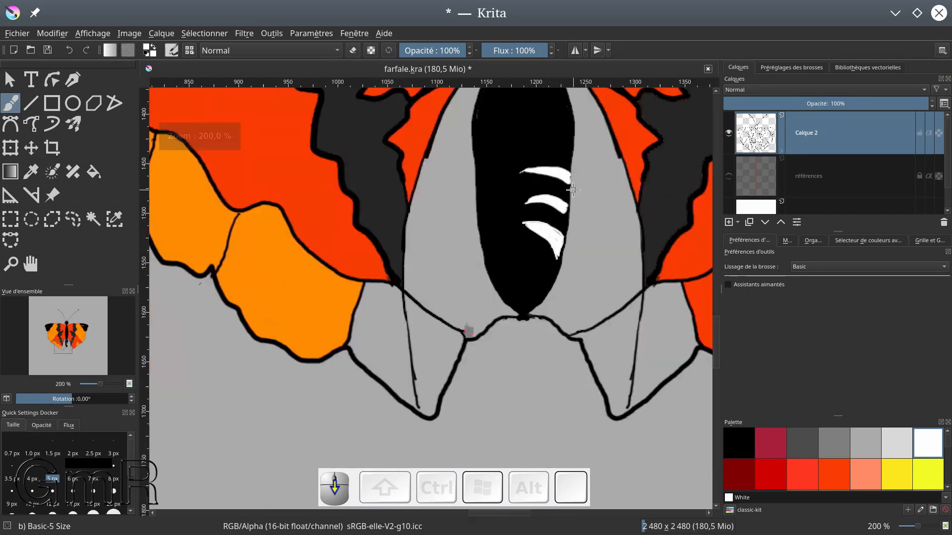
pyautogui.scroll(2, 531, 193)
pyautogui.scroll(-4, 253, 219)
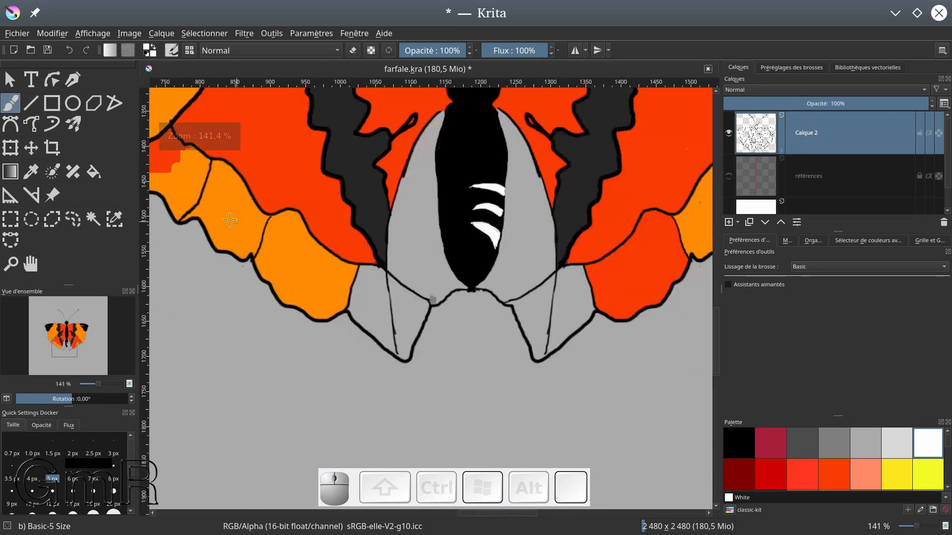
pyautogui.scroll(1, 225, 216)
pyautogui.scroll(2, 225, 215)
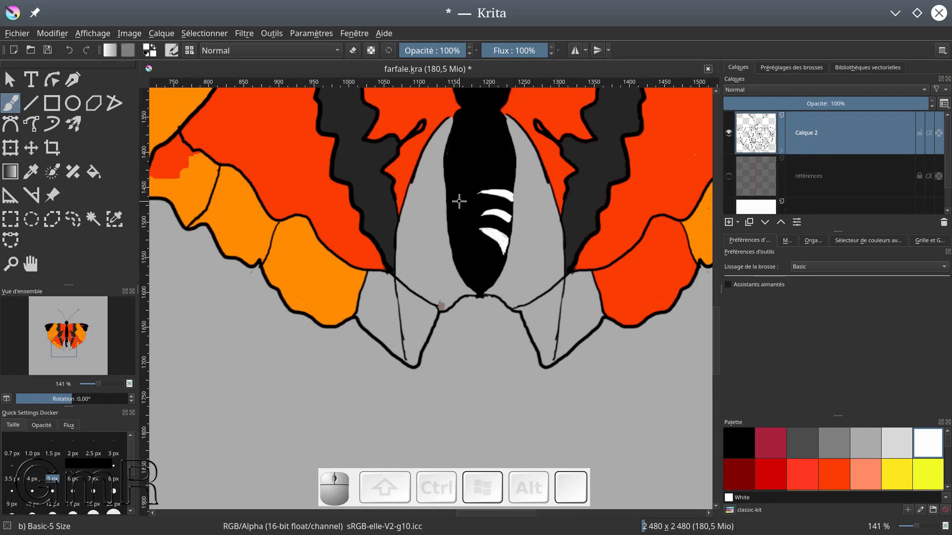
# Expand Calque 2 to select its colorize mask and update the mask's colouring with the colorize mask tool
pyautogui.moveTo(947, 180)
pyautogui.mouseDown()
pyautogui.moveTo(949, 203)
pyautogui.moveTo(948, 176)
pyautogui.mouseUp()
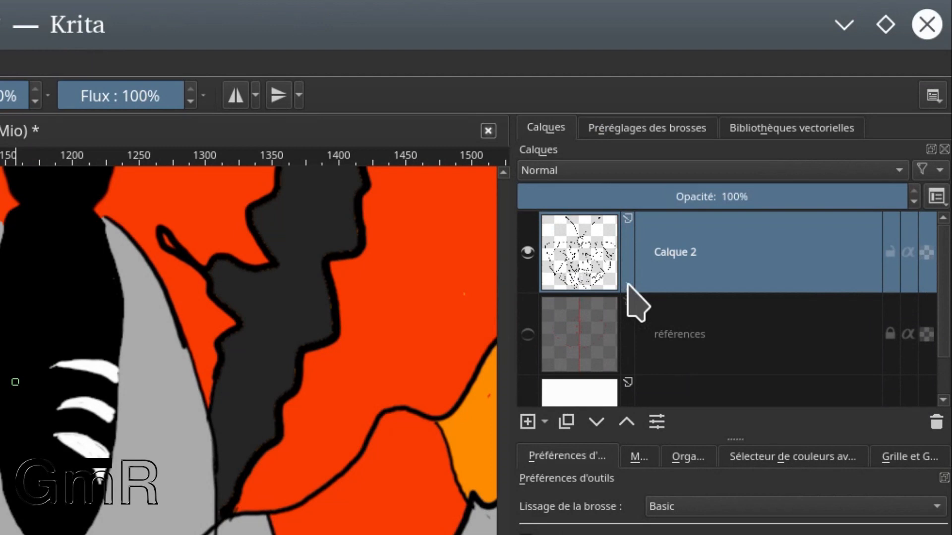
pyautogui.click(627, 287)
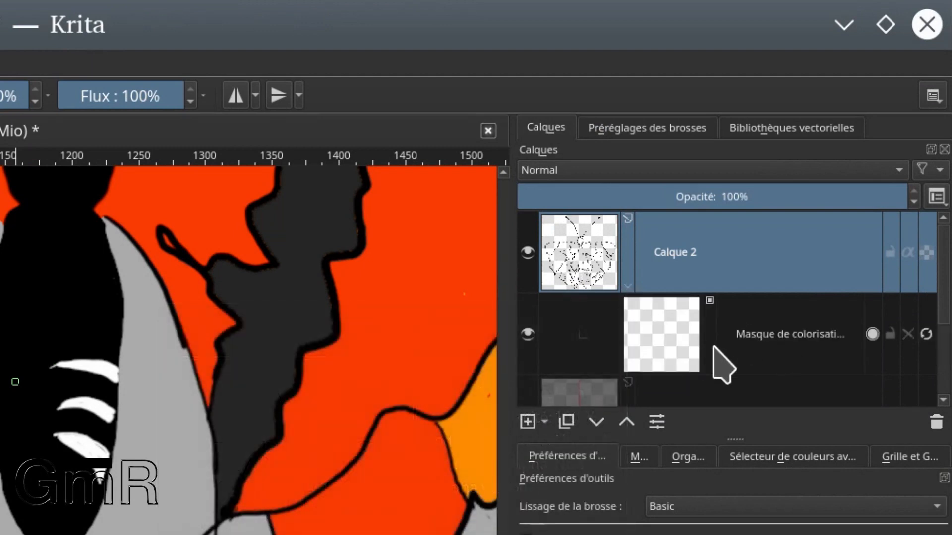
pyautogui.click(676, 333)
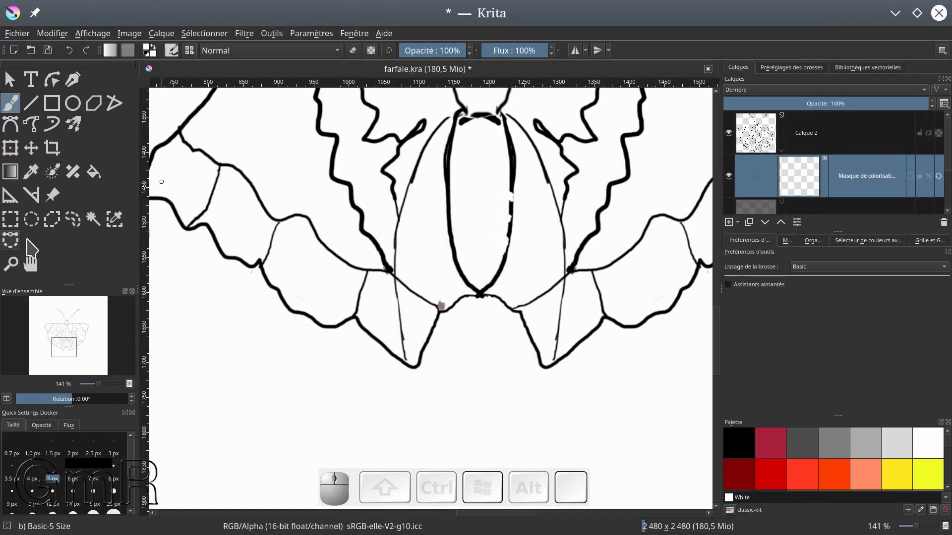
pyautogui.click(52, 172)
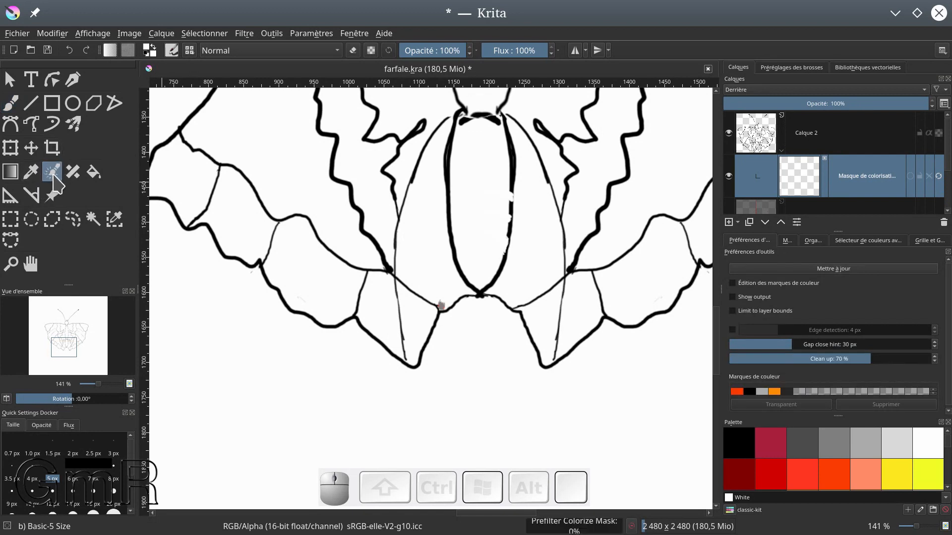
pyautogui.click(843, 270)
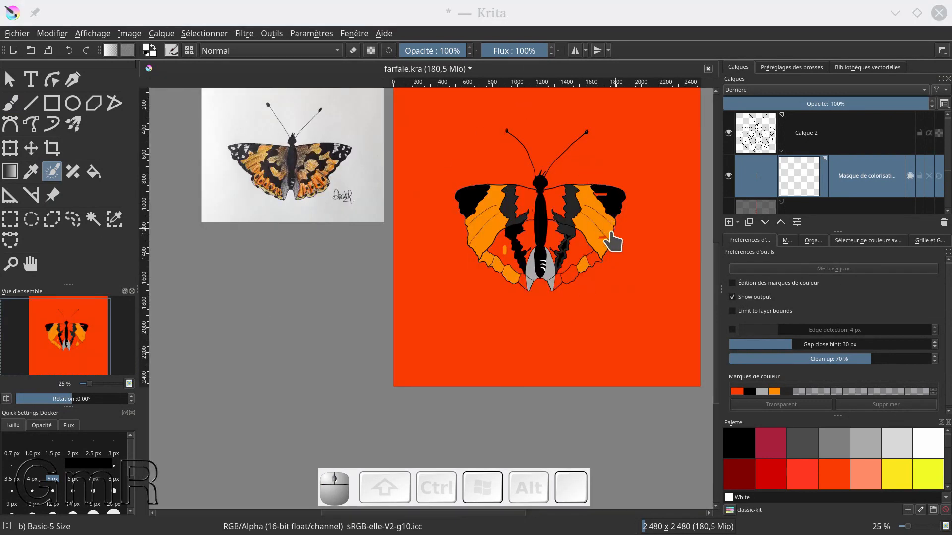
pyautogui.scroll(5, 601, 312)
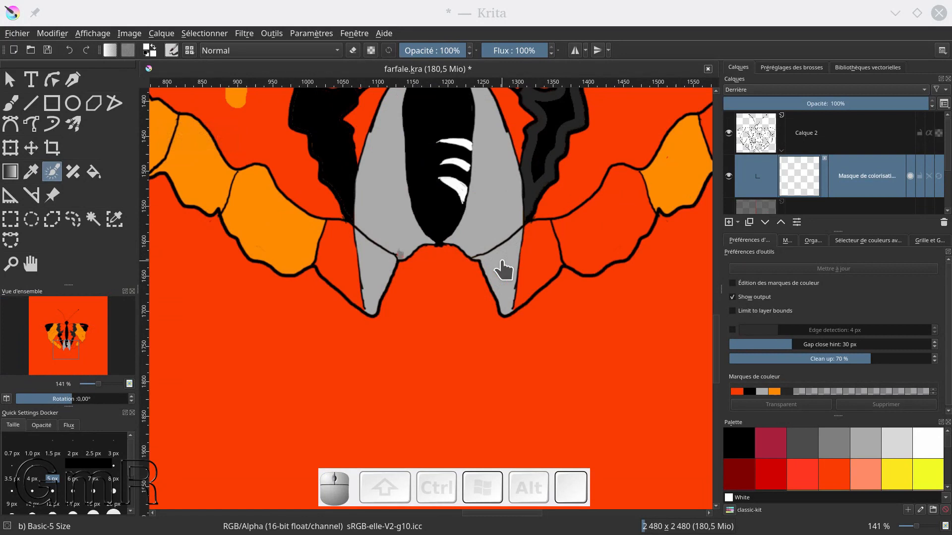
pyautogui.scroll(-2, 503, 270)
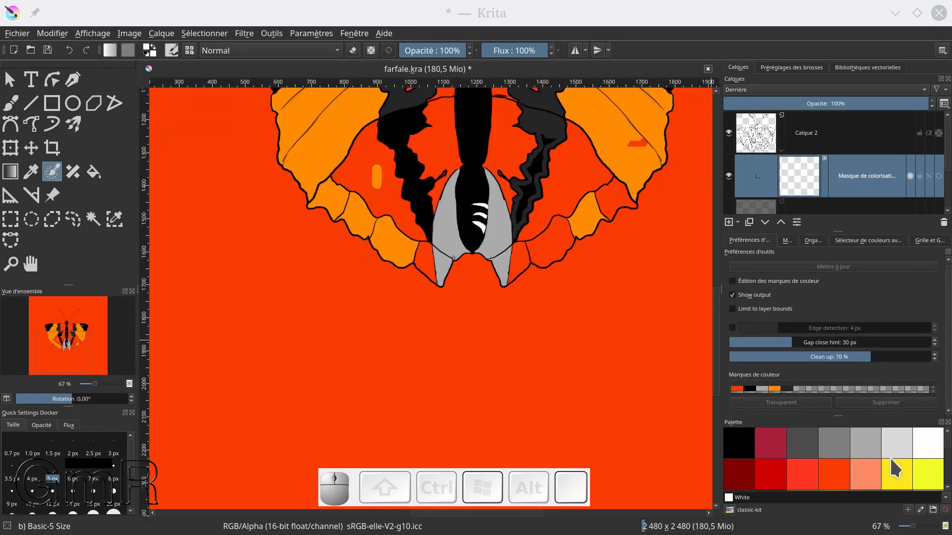
# Choose Mint as the mark colour and turn on Limit to layer bounds for the colorize mask
pyautogui.scroll(-3, 891, 457)
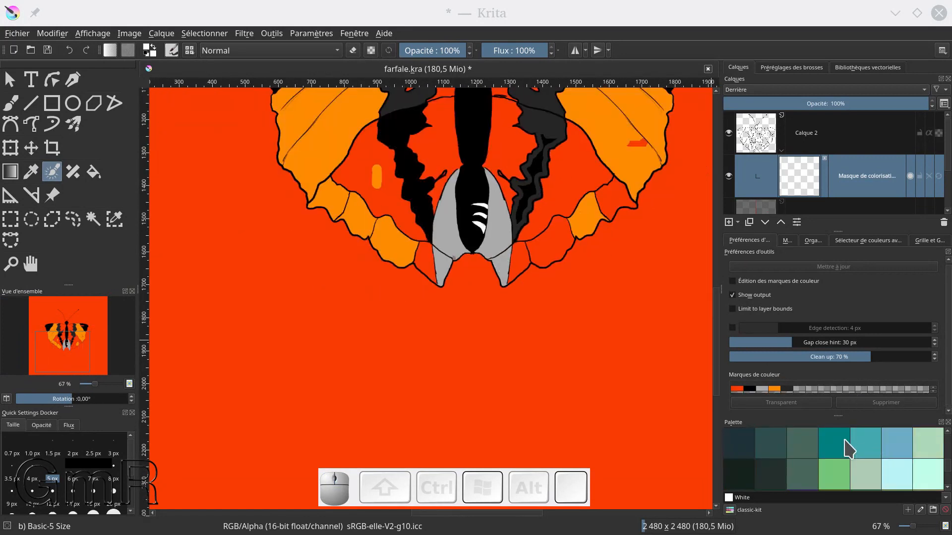
pyautogui.click(825, 470)
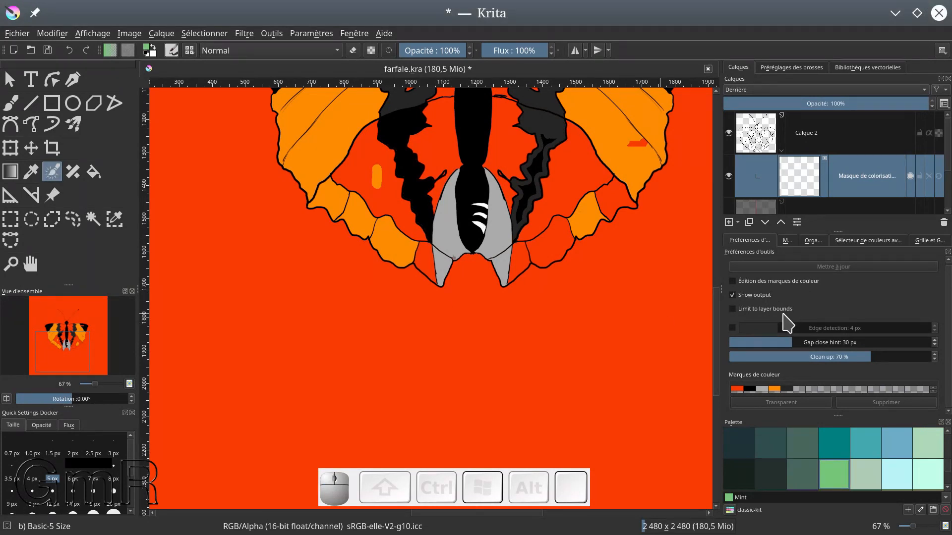
pyautogui.click(733, 309)
pyautogui.click(949, 313)
pyautogui.moveTo(950, 312); pyautogui.dragTo(949, 304)
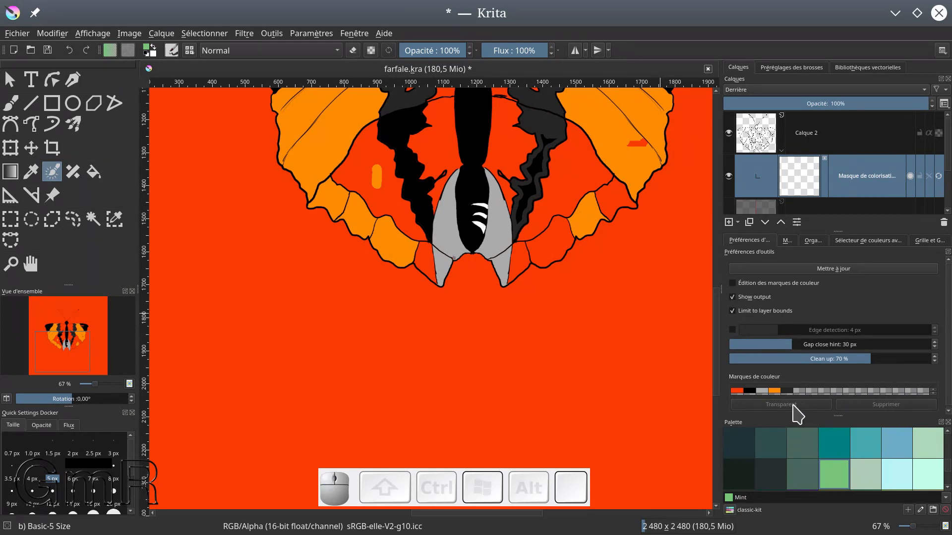
# Enable colour mark editing, enlarge the list of colour marks, and paint a Mint mark on the background beside the right hindwing
pyautogui.click(604, 301)
pyautogui.click(594, 301)
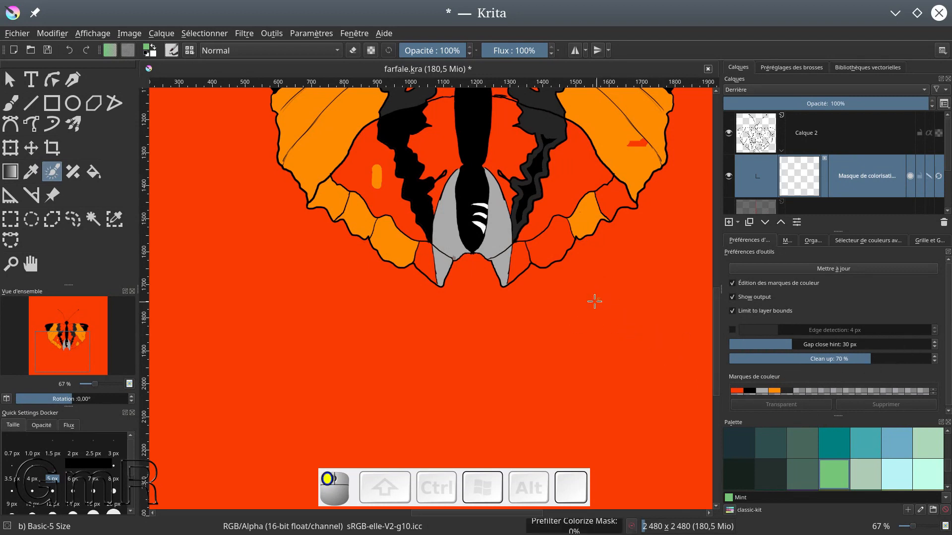
pyautogui.moveTo(589, 370); pyautogui.dragTo(605, 365)
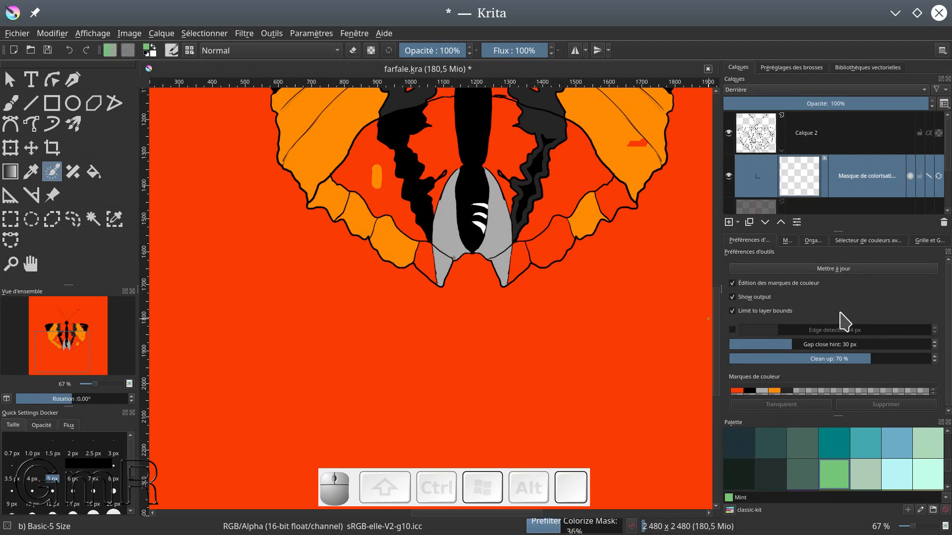
pyautogui.moveTo(837, 415); pyautogui.dragTo(838, 461)
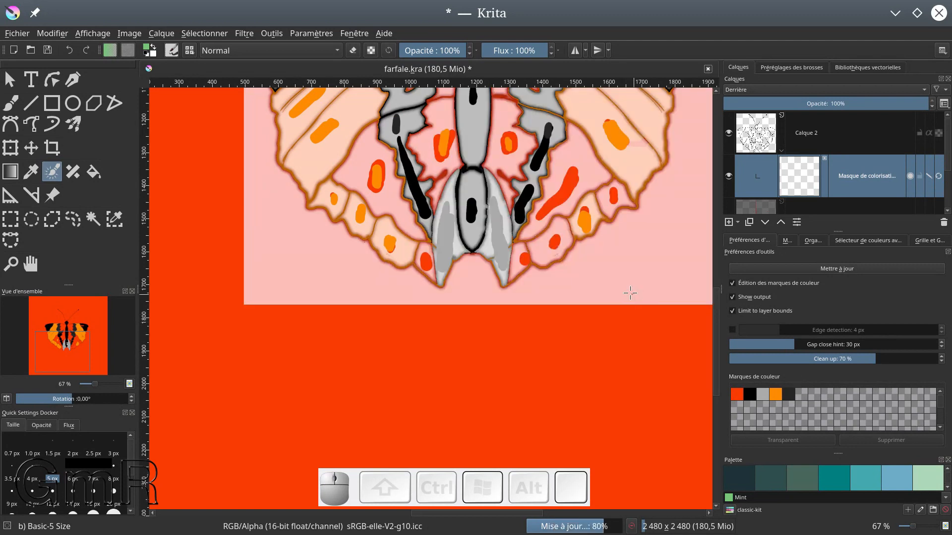
pyautogui.moveTo(635, 266)
pyautogui.mouseDown()
pyautogui.moveTo(611, 284)
pyautogui.moveTo(639, 255)
pyautogui.mouseUp()
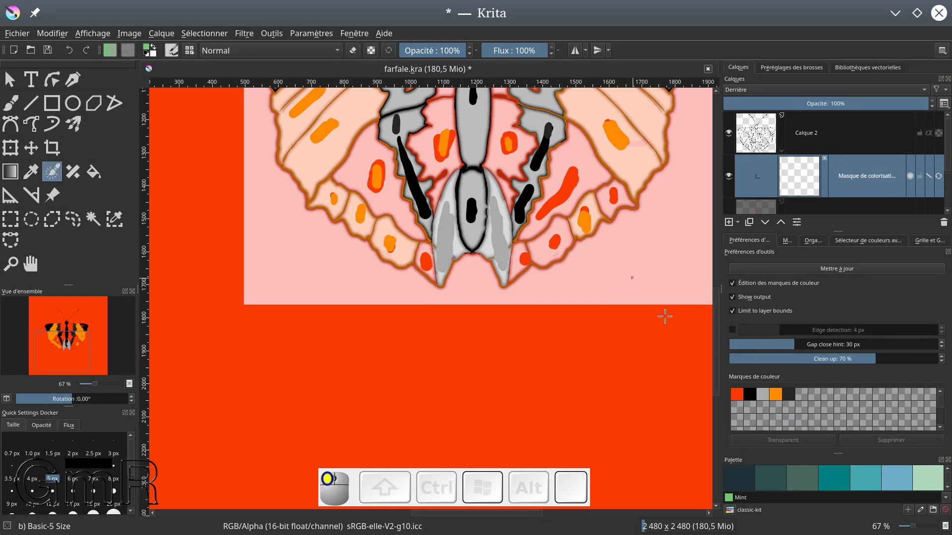
# Paint a Teal mark beside the Mint one, and remove Teal from the colour marks
pyautogui.click(838, 479)
pyautogui.moveTo(619, 263)
pyautogui.mouseDown()
pyautogui.moveTo(600, 285)
pyautogui.moveTo(619, 295)
pyautogui.mouseUp()
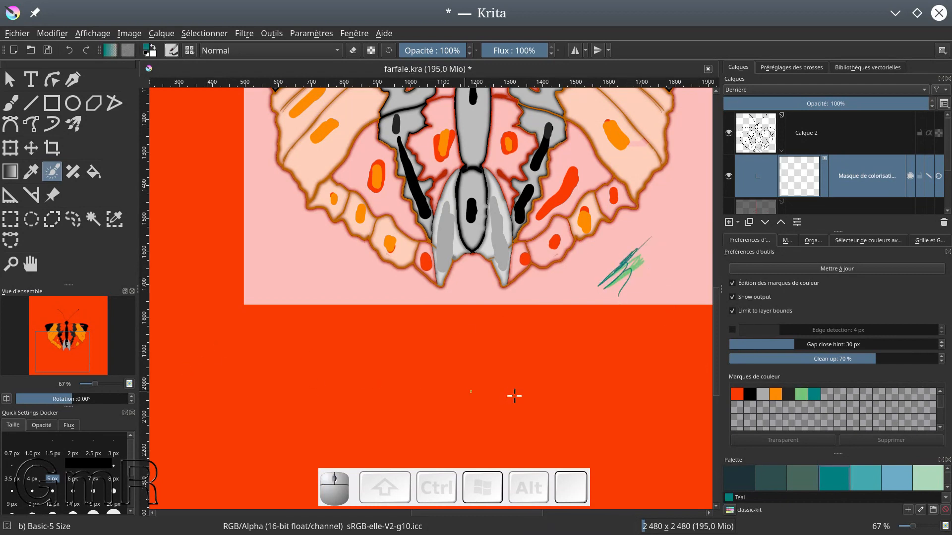
pyautogui.click(814, 394)
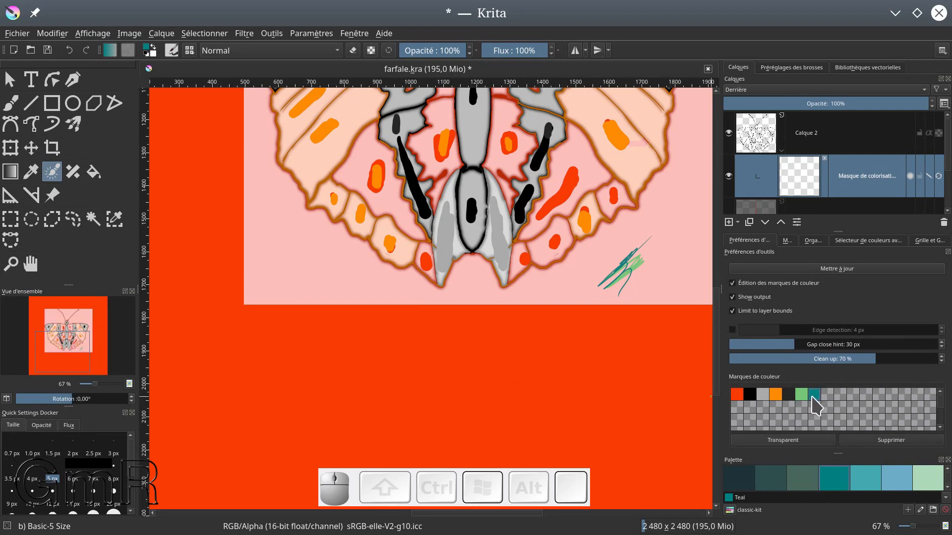
pyautogui.click(880, 440)
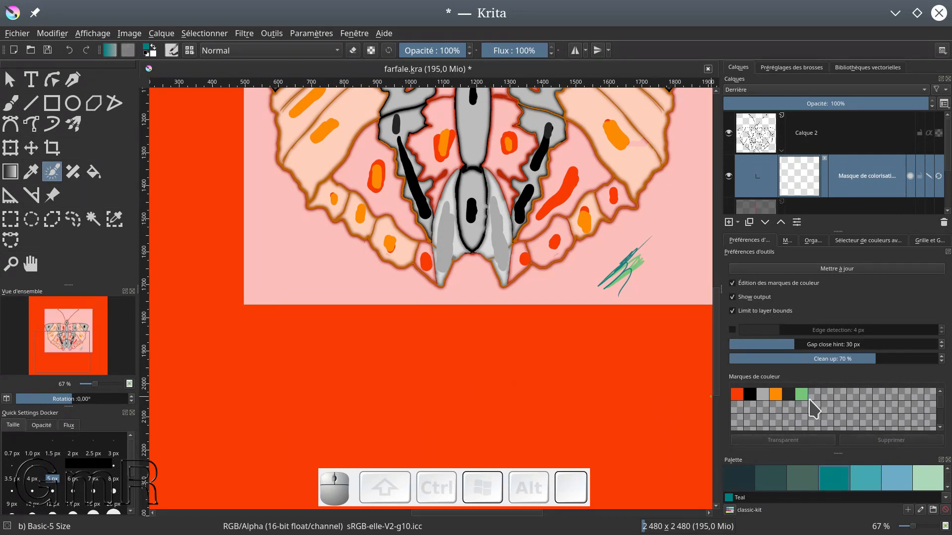
# Set the Mint colour mark as transparent and cover the Mint scribble beside the right hindwing with a 200 px brush
pyautogui.click(801, 399)
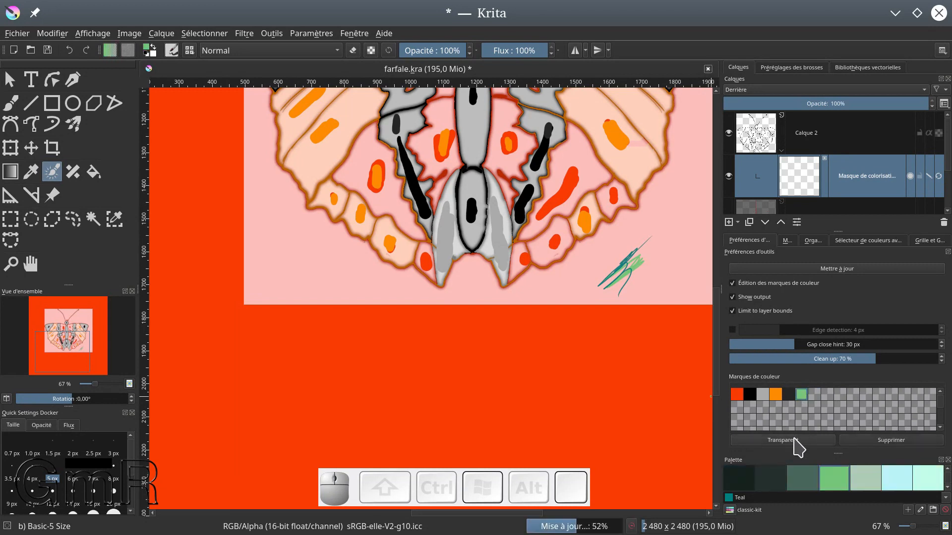
pyautogui.click(794, 439)
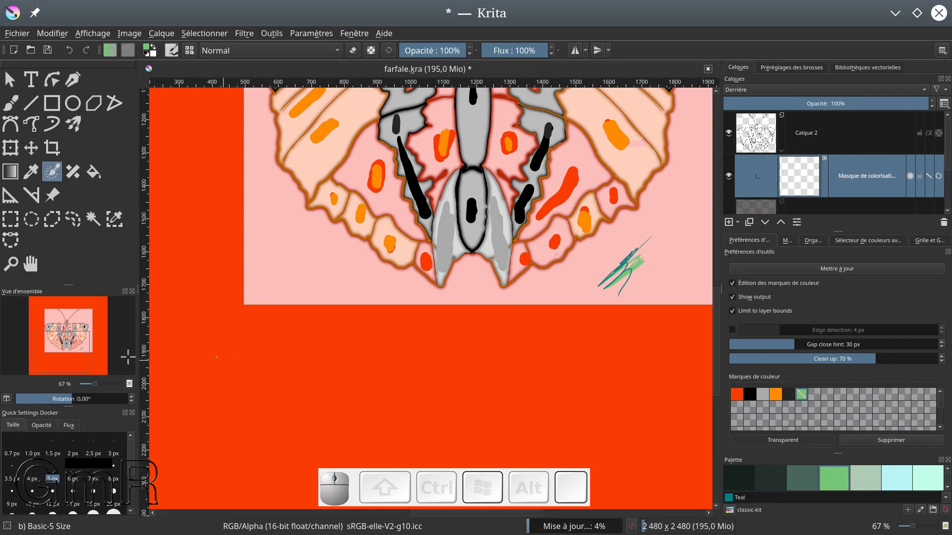
pyautogui.moveTo(129, 460); pyautogui.dragTo(124, 480)
pyautogui.click(114, 496)
pyautogui.moveTo(642, 268)
pyautogui.mouseDown()
pyautogui.moveTo(616, 283)
pyautogui.moveTo(636, 265)
pyautogui.moveTo(614, 279)
pyautogui.moveTo(626, 278)
pyautogui.moveTo(615, 296)
pyautogui.mouseUp()
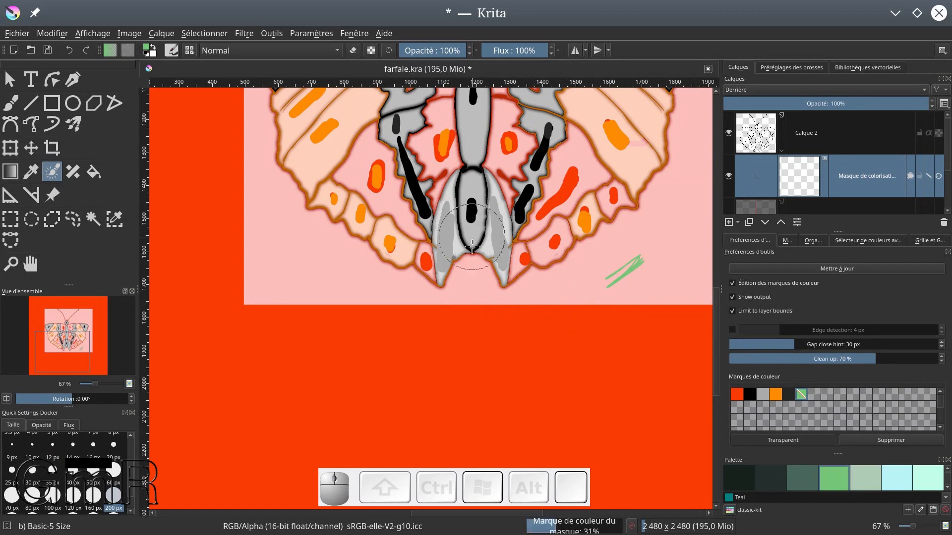
# Paint 50 px Mint marks along the background around the two pointed hindwing tips and between them
pyautogui.scroll(5, 473, 265)
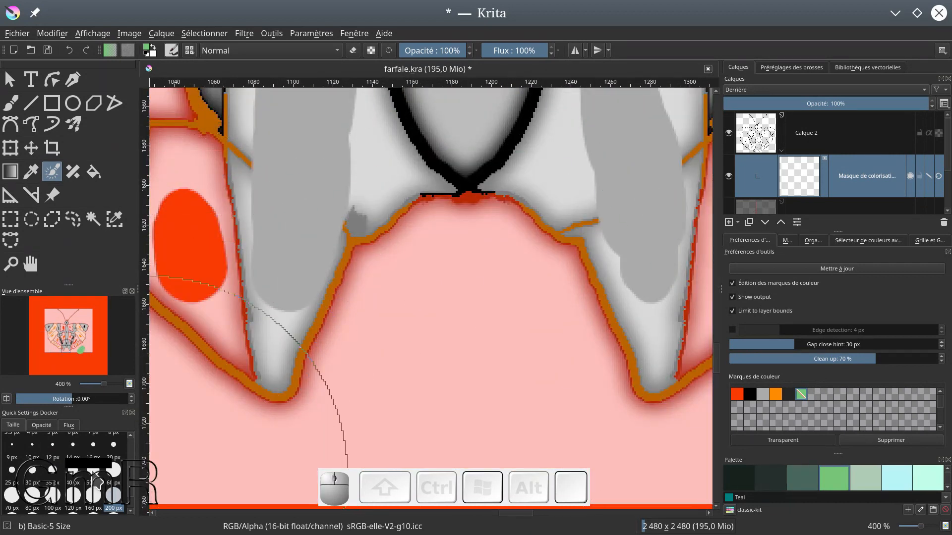
pyautogui.click(94, 483)
pyautogui.moveTo(426, 275)
pyautogui.mouseDown()
pyautogui.moveTo(438, 234)
pyautogui.moveTo(500, 248)
pyautogui.moveTo(333, 425)
pyautogui.mouseUp()
pyautogui.moveTo(516, 287); pyautogui.dragTo(573, 429)
# Trace Mint marks on the background around the wings and antennae, with loose strokes across the surrounding canvas
pyautogui.scroll(-6, 550, 372)
pyautogui.moveTo(553, 385)
pyautogui.mouseDown()
pyautogui.moveTo(642, 347)
pyautogui.moveTo(707, 273)
pyautogui.mouseUp()
pyautogui.moveTo(634, 198); pyautogui.dragTo(586, 279)
pyautogui.moveTo(525, 229)
pyautogui.mouseDown()
pyautogui.moveTo(610, 212)
pyautogui.moveTo(650, 355)
pyautogui.mouseUp()
pyautogui.moveTo(669, 376); pyautogui.dragTo(667, 442)
pyautogui.moveTo(653, 313); pyautogui.dragTo(646, 342)
pyautogui.moveTo(573, 201)
pyautogui.mouseDown()
pyautogui.moveTo(628, 195)
pyautogui.moveTo(649, 207)
pyautogui.mouseUp()
pyautogui.moveTo(378, 165); pyautogui.dragTo(360, 184)
pyautogui.moveTo(317, 238)
pyautogui.mouseDown()
pyautogui.moveTo(376, 218)
pyautogui.moveTo(466, 229)
pyautogui.mouseUp()
pyautogui.moveTo(317, 238)
pyautogui.mouseDown()
pyautogui.moveTo(258, 337)
pyautogui.moveTo(273, 383)
pyautogui.mouseUp()
pyautogui.moveTo(272, 385); pyautogui.dragTo(255, 306)
pyautogui.moveTo(254, 308)
pyautogui.mouseDown()
pyautogui.moveTo(484, 430)
pyautogui.moveTo(594, 467)
pyautogui.mouseUp()
pyautogui.moveTo(296, 174)
pyautogui.mouseDown()
pyautogui.moveTo(334, 312)
pyautogui.moveTo(401, 367)
pyautogui.moveTo(455, 381)
pyautogui.mouseUp()
pyautogui.moveTo(473, 385)
pyautogui.mouseDown()
pyautogui.moveTo(467, 415)
pyautogui.moveTo(545, 291)
pyautogui.mouseUp()
# Cover the outer corners and lower edge of the canvas with broad Mint marks using a 500 px brush
pyautogui.moveTo(131, 486); pyautogui.dragTo(132, 494)
pyautogui.click(114, 501)
pyautogui.moveTo(307, 280)
pyautogui.mouseDown()
pyautogui.moveTo(344, 390)
pyautogui.moveTo(573, 385)
pyautogui.mouseUp()
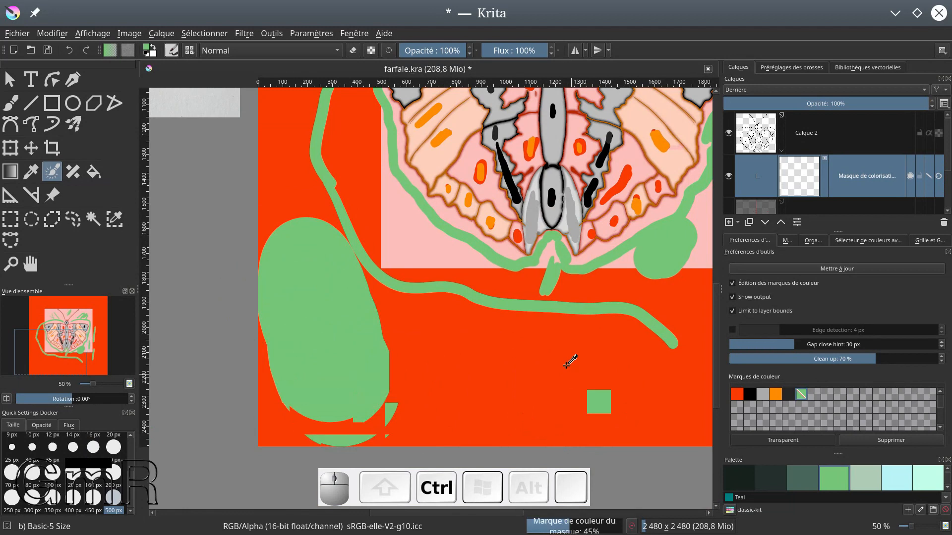
pyautogui.hotkey('ctrl', '-')
pyautogui.hotkey('ctrl', '-')
pyautogui.moveTo(375, 129)
pyautogui.mouseDown()
pyautogui.moveTo(486, 116)
pyautogui.moveTo(623, 127)
pyautogui.mouseUp()
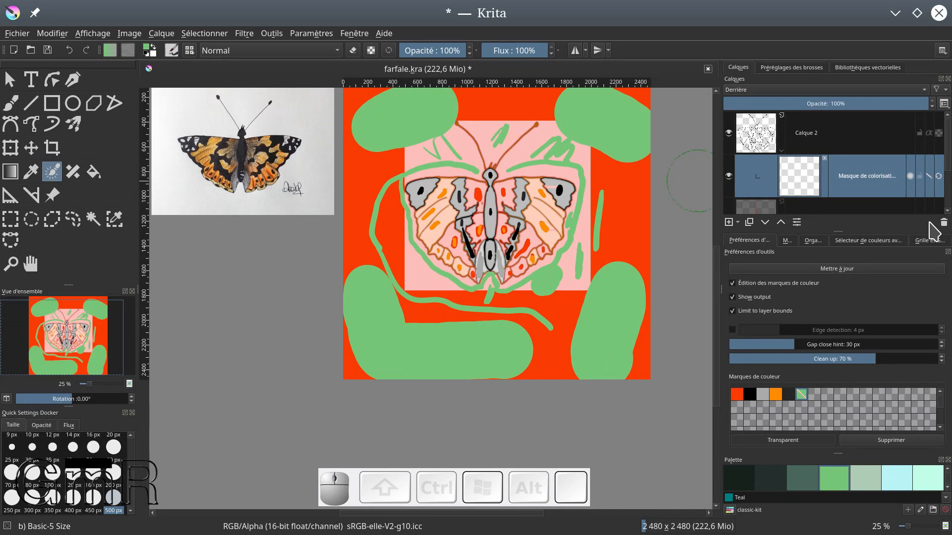
# Update the colorize mask and check the butterfly's colouring against the background and the reference image
pyautogui.click(836, 270)
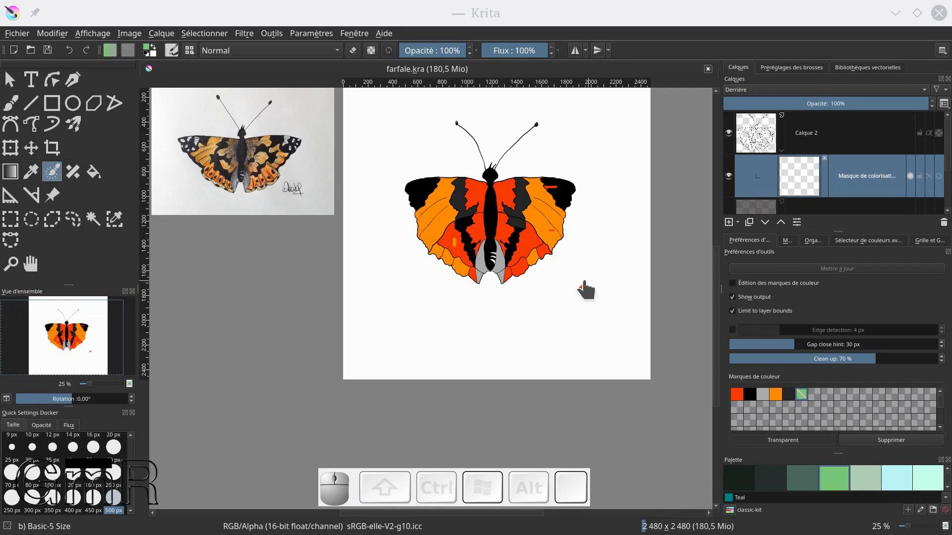
pyautogui.scroll(1, 518, 279)
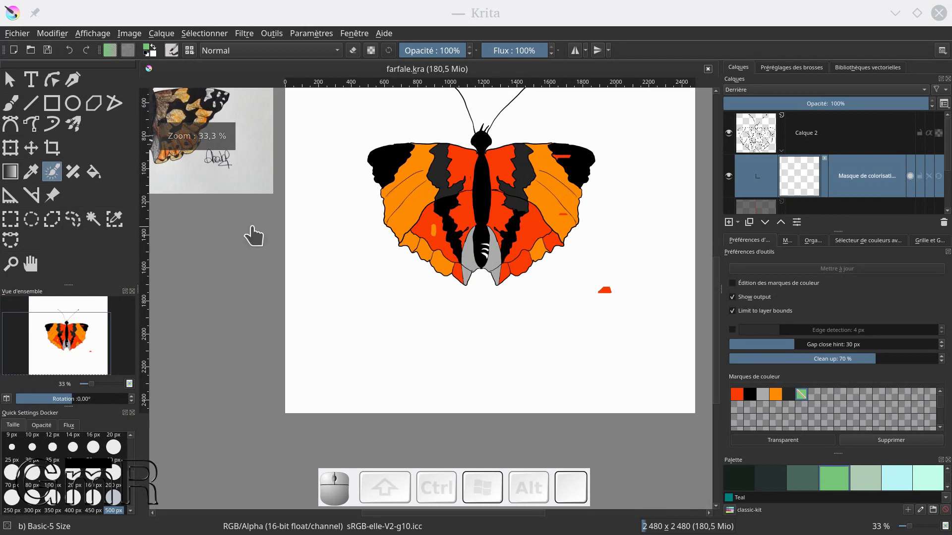
pyautogui.scroll(-2, 251, 226)
pyautogui.scroll(2, 358, 228)
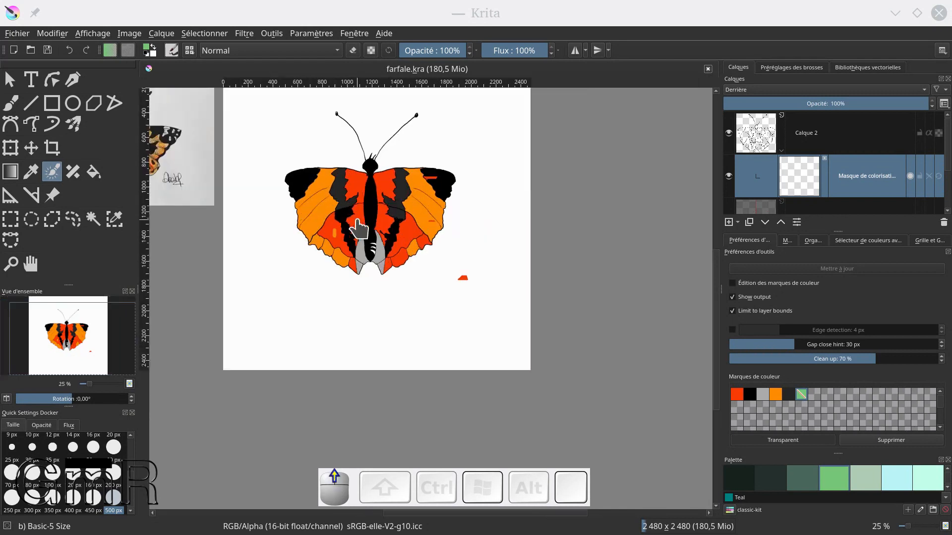
pyautogui.moveTo(417, 202); pyautogui.dragTo(538, 252)
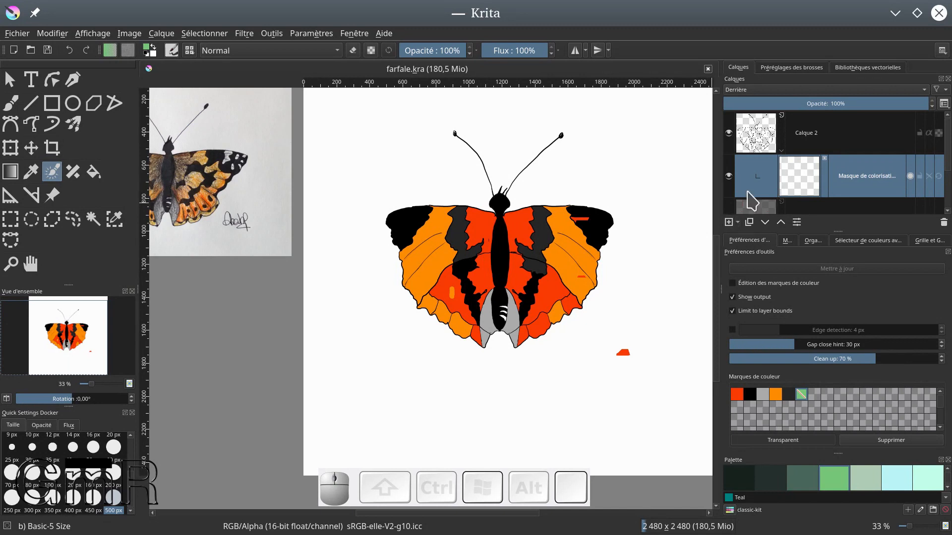
# Add a new paint layer above Calque 2
pyautogui.click(737, 222)
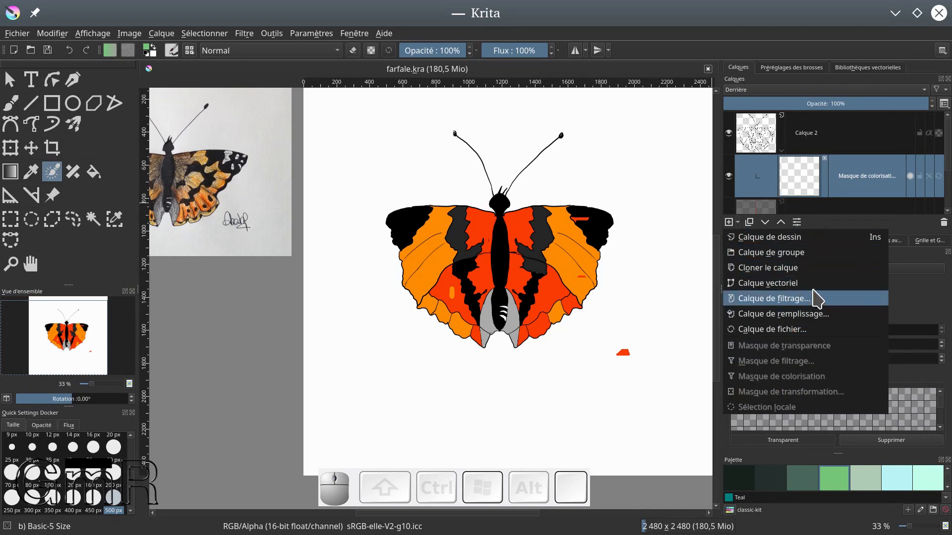
pyautogui.click(815, 249)
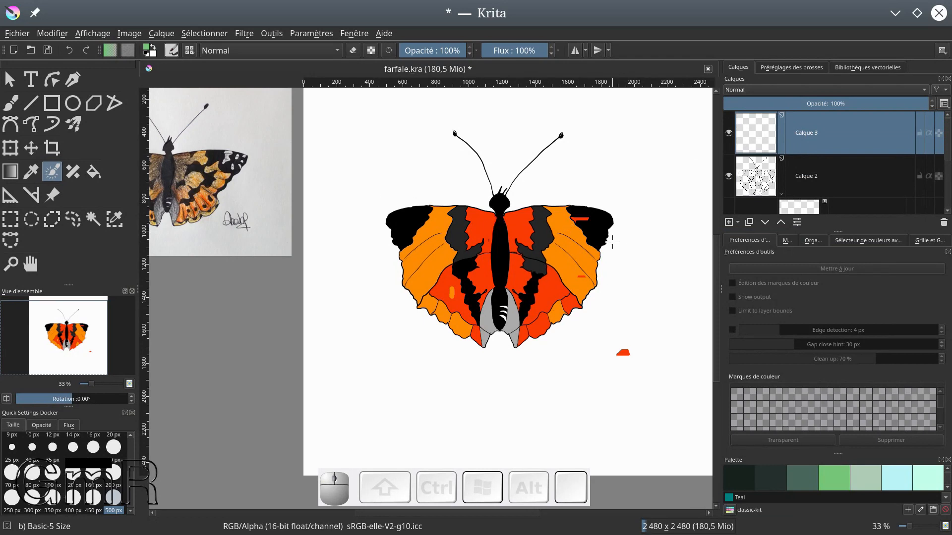
# Paint over the stray red mark in the right wing's outer orange area with the Dry Brushing preset and sampled orange
pyautogui.click(11, 103)
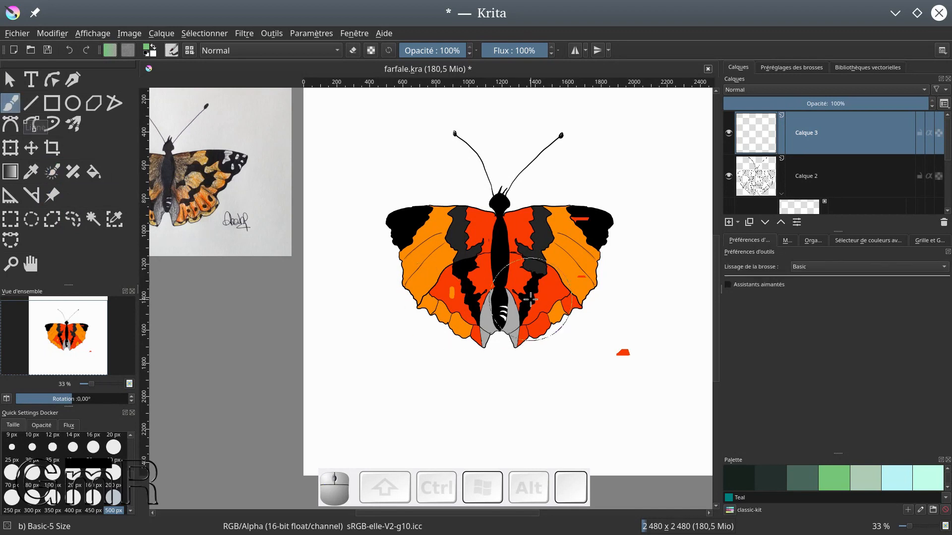
pyautogui.scroll(4, 577, 253)
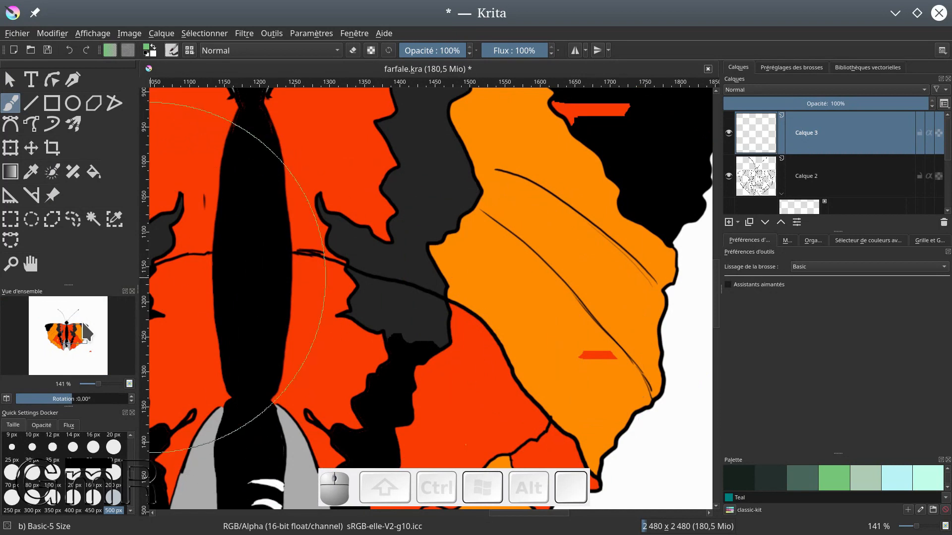
pyautogui.scroll(3, 132, 446)
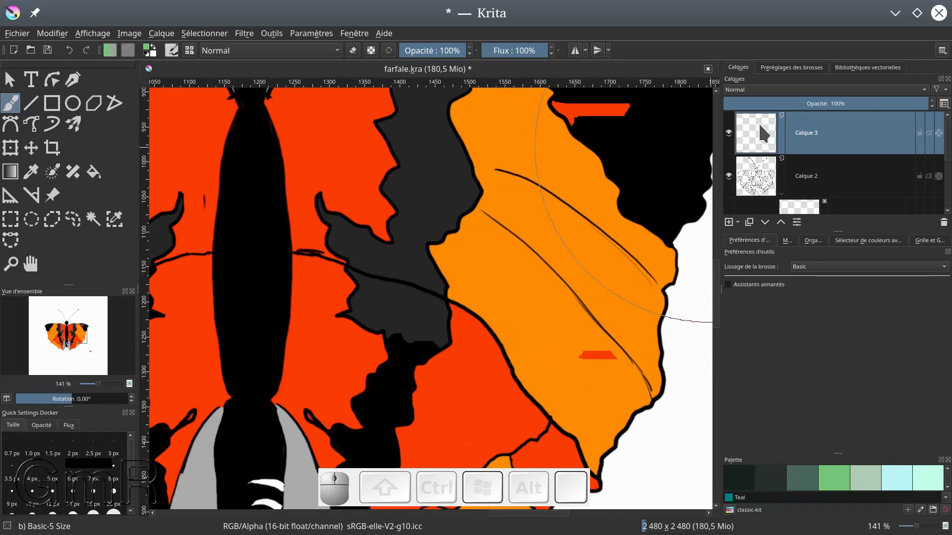
pyautogui.click(787, 69)
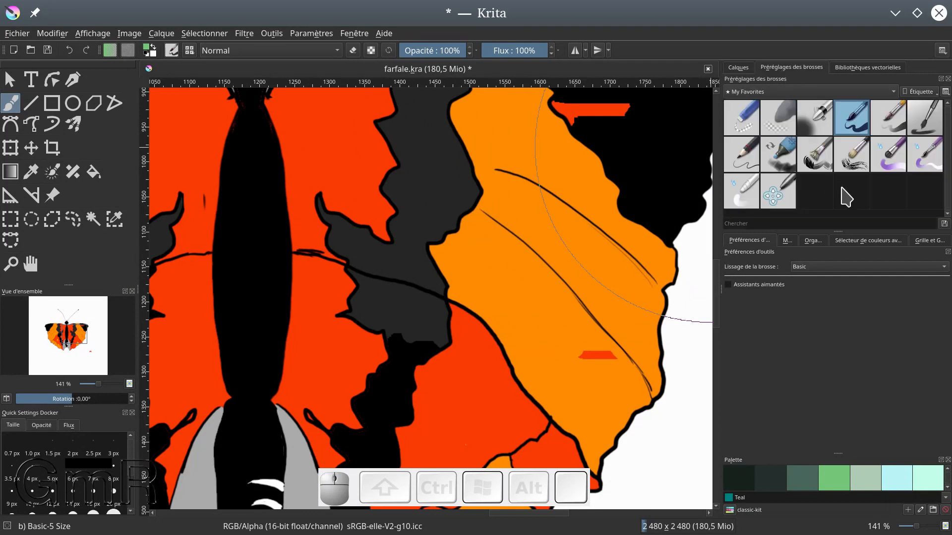
pyautogui.click(853, 169)
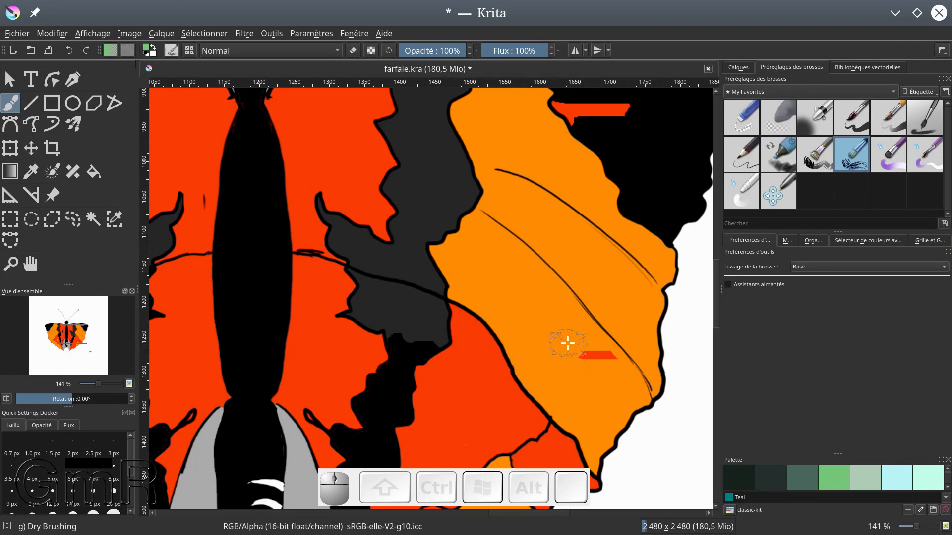
pyautogui.keyDown('ctrl'); pyautogui.click(562, 324); pyautogui.keyUp('ctrl')
pyautogui.moveTo(589, 360); pyautogui.dragTo(595, 366)
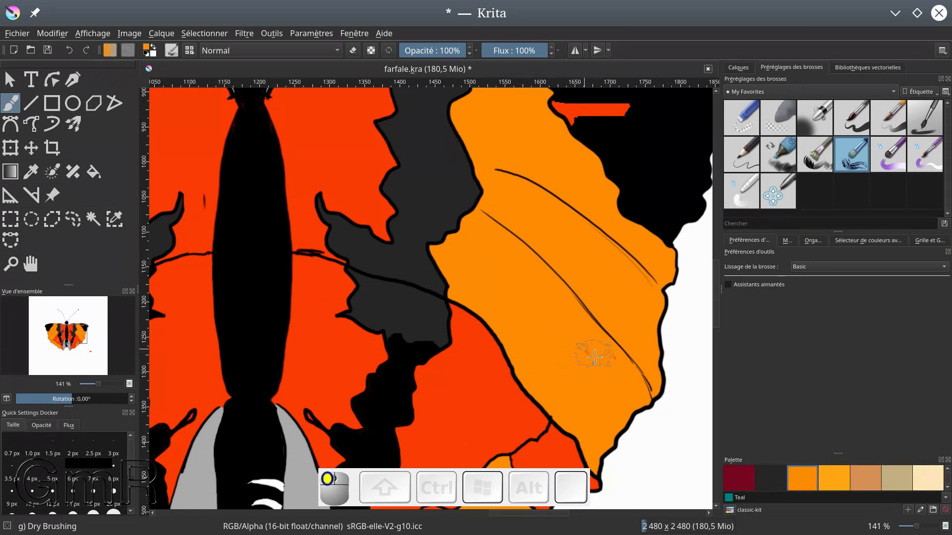
# Dab orange Dry Brushing spots on the black tip of the right wing
pyautogui.moveTo(587, 365); pyautogui.dragTo(551, 480)
pyautogui.moveTo(640, 224); pyautogui.dragTo(654, 227)
pyautogui.moveTo(636, 259); pyautogui.dragTo(644, 269)
pyautogui.moveTo(635, 303); pyautogui.dragTo(640, 314)
pyautogui.moveTo(557, 197); pyautogui.dragTo(570, 200)
# Dab four orange Dry Brushing spots on the black tip of the left wing
pyautogui.moveTo(447, 210); pyautogui.dragTo(563, 206)
pyautogui.moveTo(237, 327); pyautogui.dragTo(553, 294)
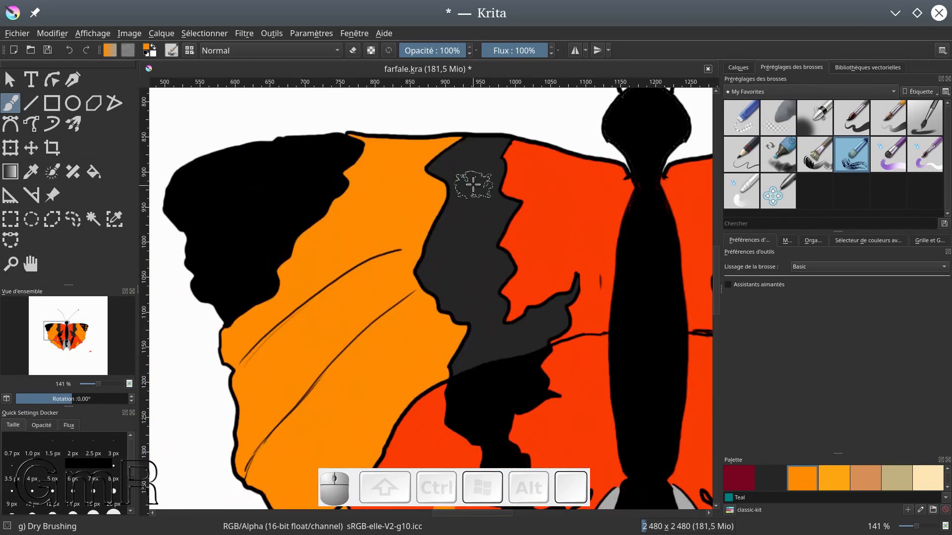
pyautogui.moveTo(217, 186)
pyautogui.mouseDown()
pyautogui.moveTo(228, 188)
pyautogui.moveTo(227, 225)
pyautogui.mouseUp()
pyautogui.moveTo(285, 173); pyautogui.dragTo(291, 179)
pyautogui.moveTo(282, 213); pyautogui.dragTo(286, 220)
pyautogui.moveTo(236, 288); pyautogui.dragTo(240, 293)
# Paint black spots on the three orange scallops along the lower left wing, using Dry Brushing and Airbrush Soft
pyautogui.moveTo(317, 456); pyautogui.dragTo(363, 266)
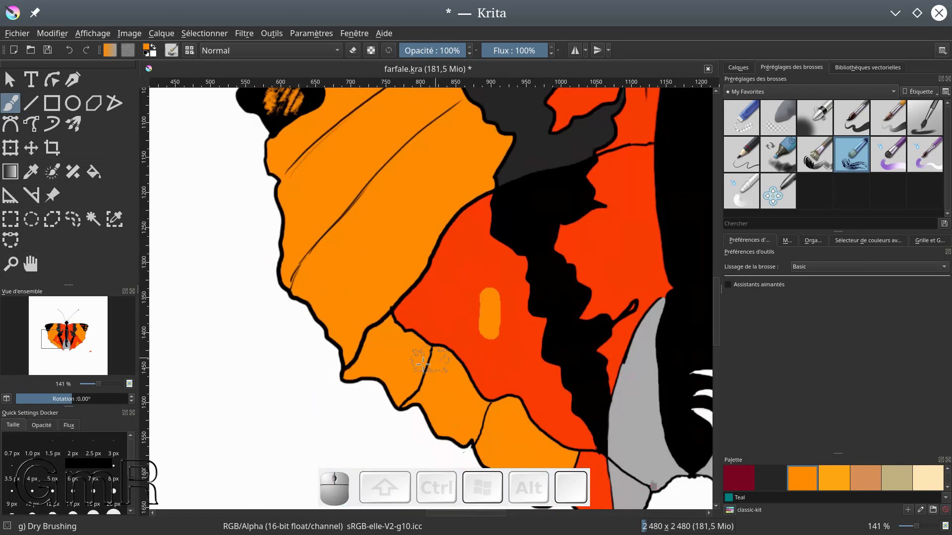
pyautogui.click(147, 53)
pyautogui.moveTo(398, 364); pyautogui.dragTo(404, 369)
pyautogui.click(815, 117)
pyautogui.moveTo(439, 389); pyautogui.dragTo(455, 402)
pyautogui.moveTo(500, 442); pyautogui.dragTo(477, 354)
pyautogui.moveTo(484, 361); pyautogui.dragTo(498, 370)
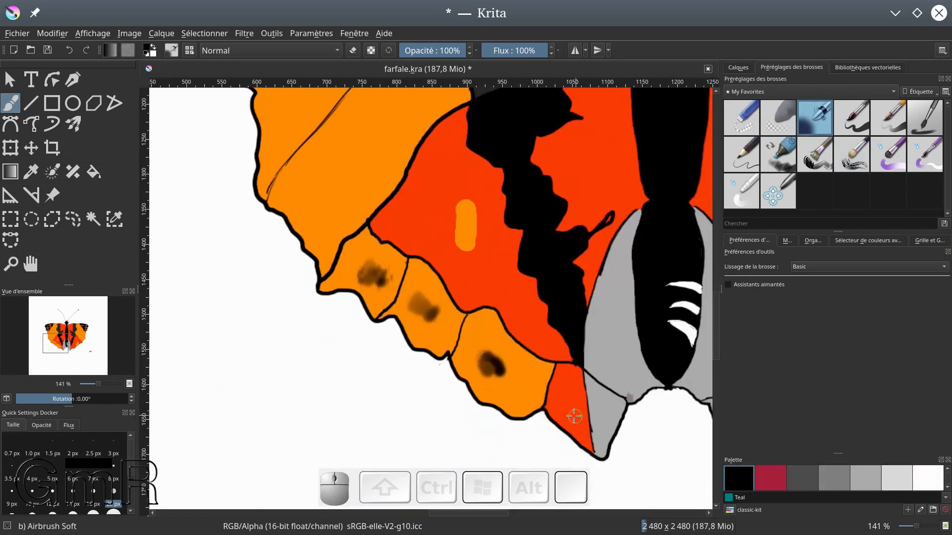
# Add black shading and spots to the red inner wings, and streak the orange areas with dark Dry Brushing strokes
pyautogui.moveTo(377, 223)
pyautogui.mouseDown()
pyautogui.moveTo(357, 255)
pyautogui.moveTo(382, 304)
pyautogui.moveTo(376, 340)
pyautogui.moveTo(470, 309)
pyautogui.moveTo(430, 331)
pyautogui.moveTo(397, 333)
pyautogui.mouseUp()
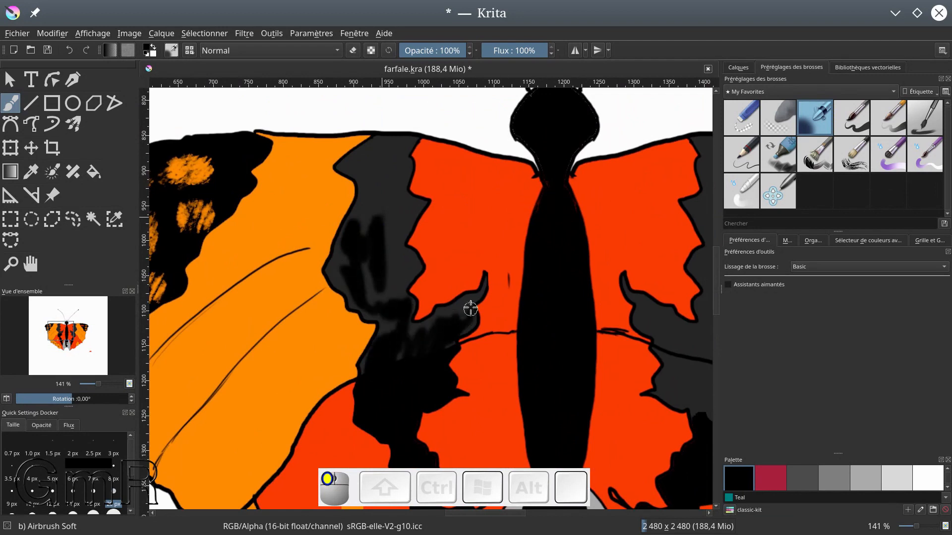
pyautogui.moveTo(397, 334); pyautogui.dragTo(418, 346)
pyautogui.moveTo(346, 182)
pyautogui.mouseDown()
pyautogui.moveTo(345, 212)
pyautogui.moveTo(311, 167)
pyautogui.moveTo(371, 149)
pyautogui.moveTo(374, 205)
pyautogui.moveTo(357, 170)
pyautogui.moveTo(333, 180)
pyautogui.moveTo(304, 259)
pyautogui.mouseUp()
pyautogui.click(859, 118)
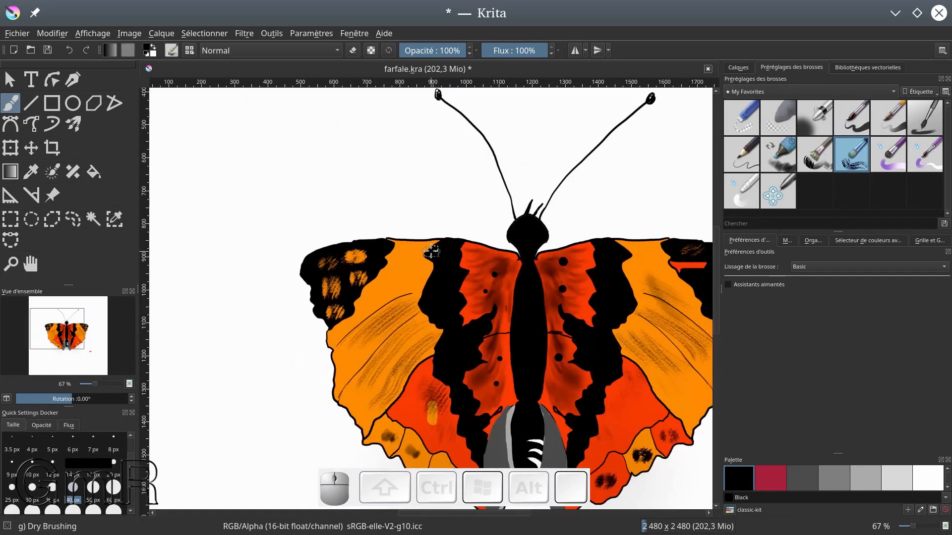
pyautogui.moveTo(436, 247)
pyautogui.mouseDown()
pyautogui.moveTo(415, 250)
pyautogui.moveTo(401, 296)
pyautogui.mouseUp()
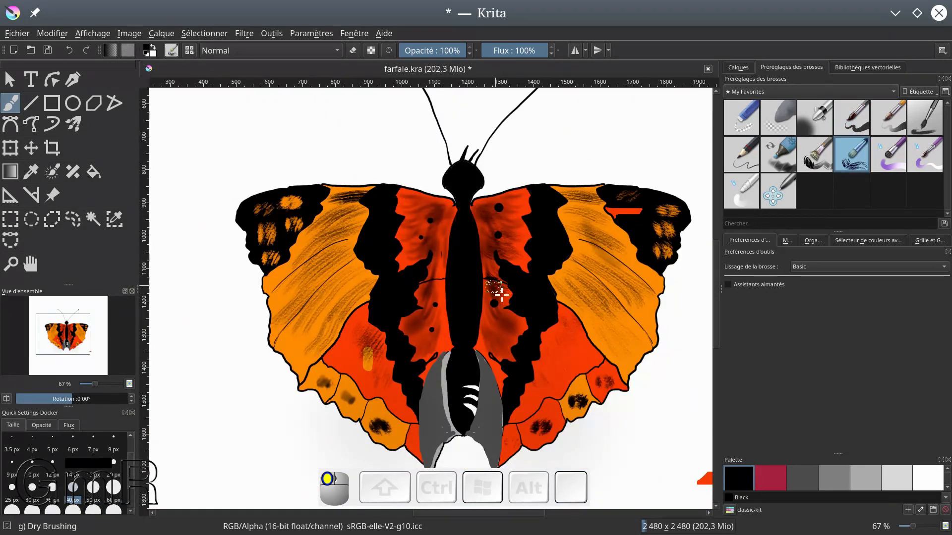
pyautogui.moveTo(498, 278); pyautogui.dragTo(496, 342)
pyautogui.moveTo(444, 213)
pyautogui.mouseDown()
pyautogui.moveTo(434, 261)
pyautogui.moveTo(440, 340)
pyautogui.mouseUp()
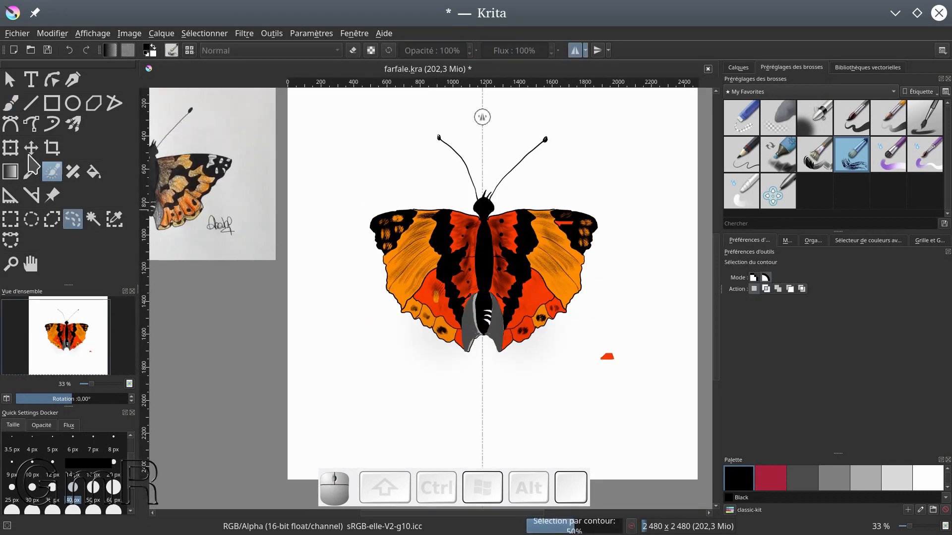
# Transform the outlined area at the left wing's outer edge, pulling its left and lower sides slightly inward
pyautogui.click(11, 148)
pyautogui.moveTo(355, 286); pyautogui.dragTo(363, 286)
pyautogui.moveTo(389, 319); pyautogui.dragTo(389, 308)
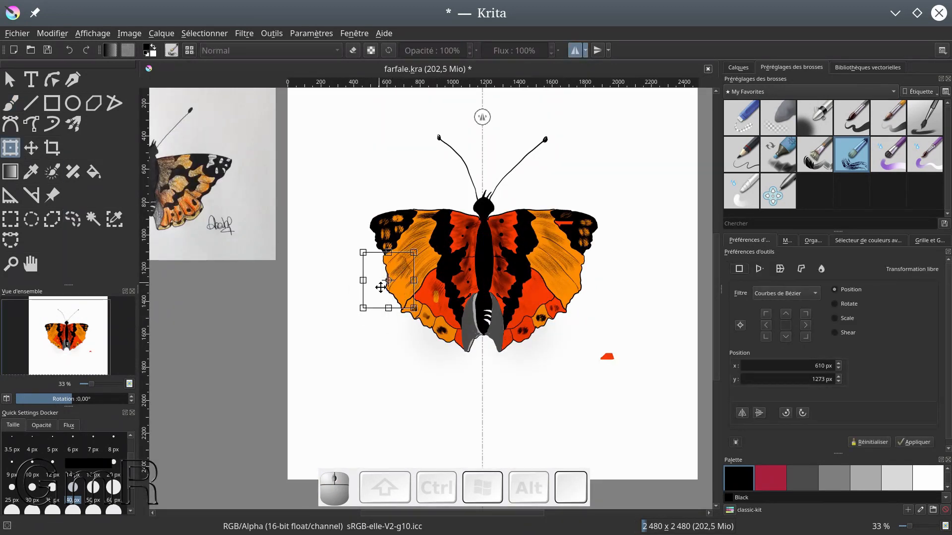
pyautogui.press('b')
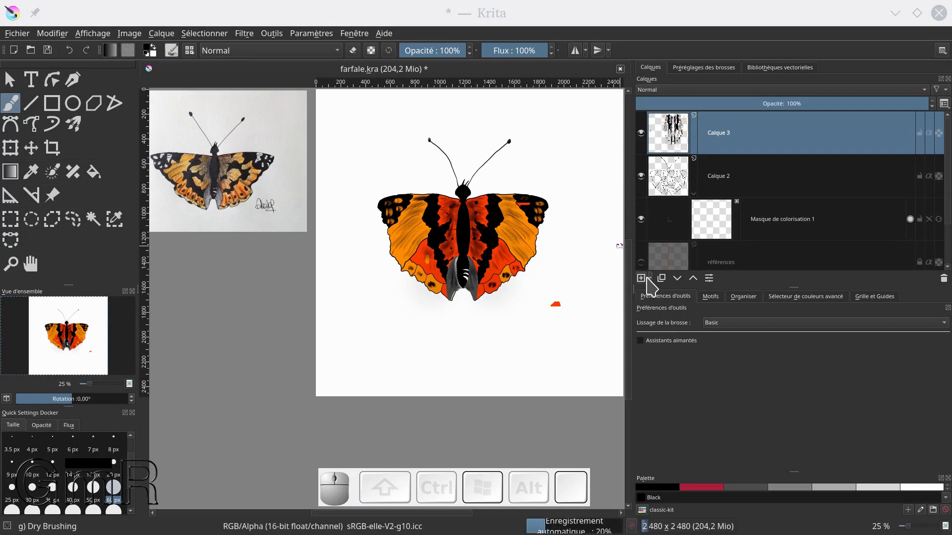
# Create a group layer named groupe containing Calque 3 and Calque 2 with its colorize mask
pyautogui.click(649, 279)
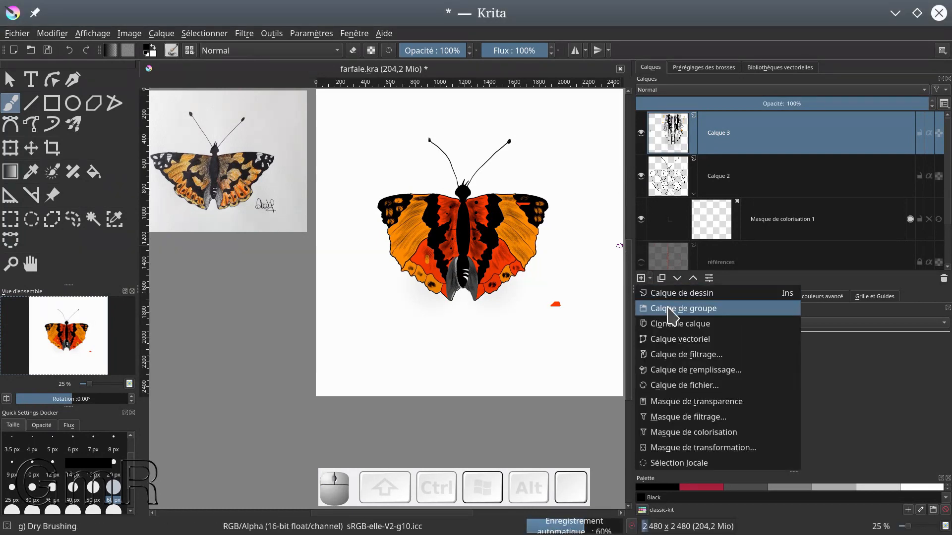
pyautogui.click(672, 309)
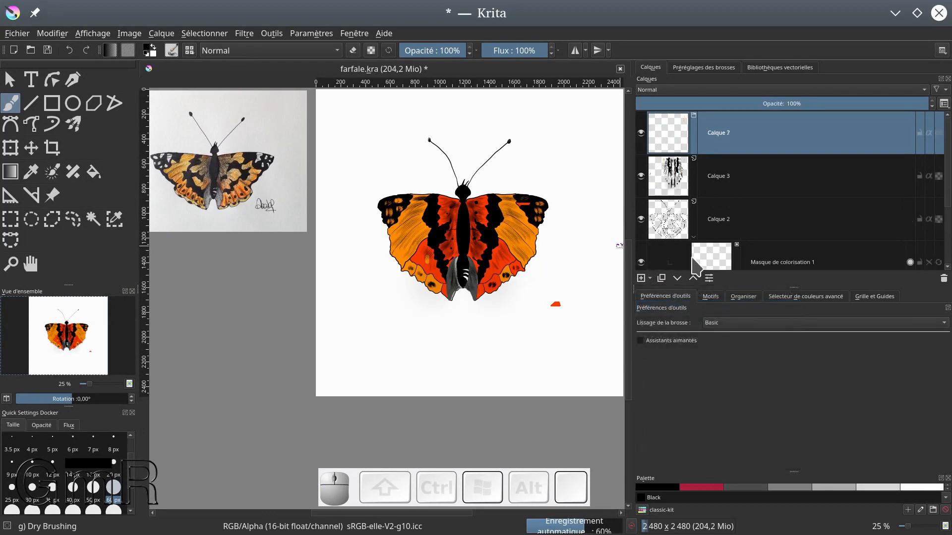
pyautogui.moveTo(669, 183); pyautogui.dragTo(730, 143)
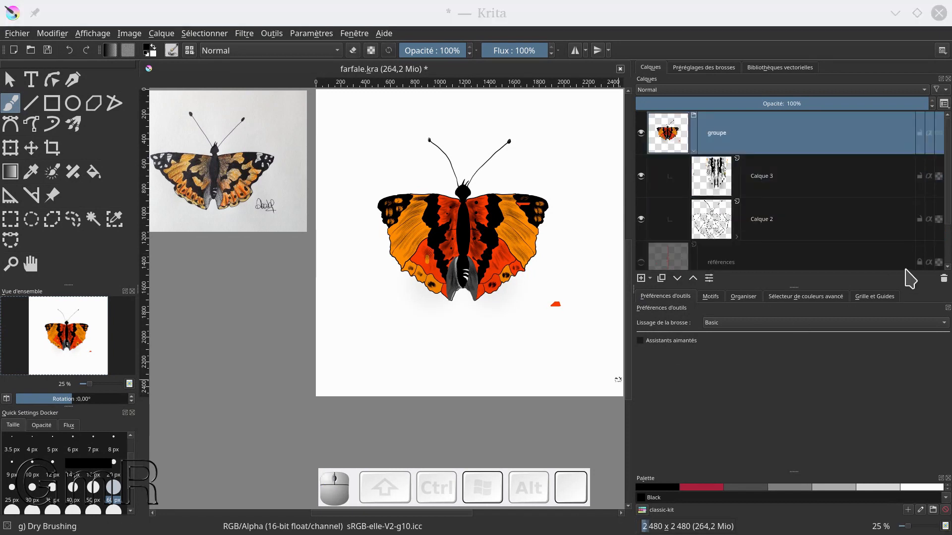
pyautogui.click(675, 130)
pyautogui.click(675, 130)
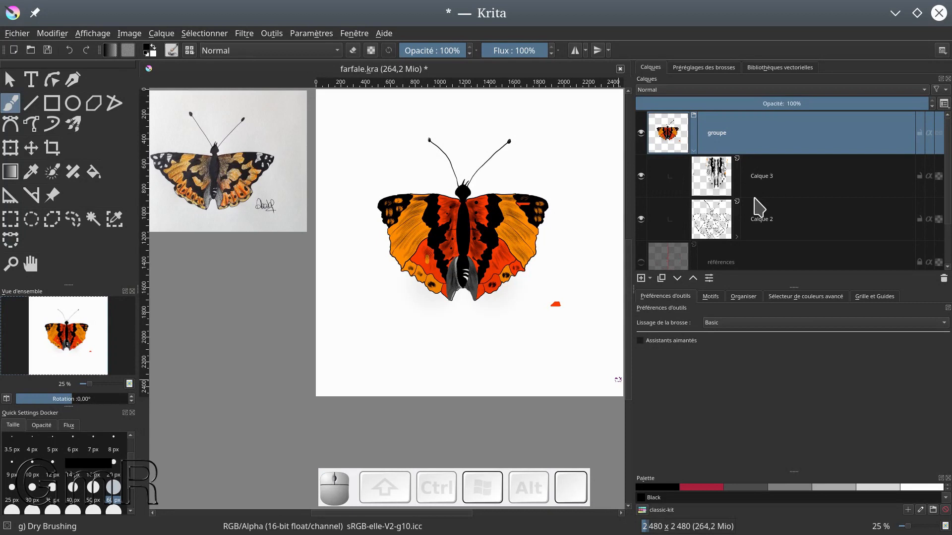
# Add a new paint layer above Calque 3 inside the groupe group
pyautogui.click(732, 180)
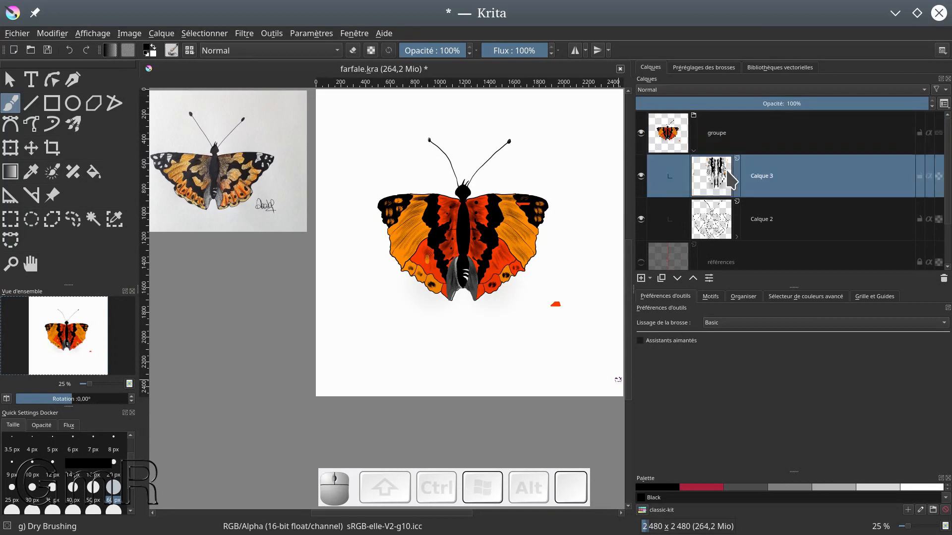
pyautogui.click(736, 238)
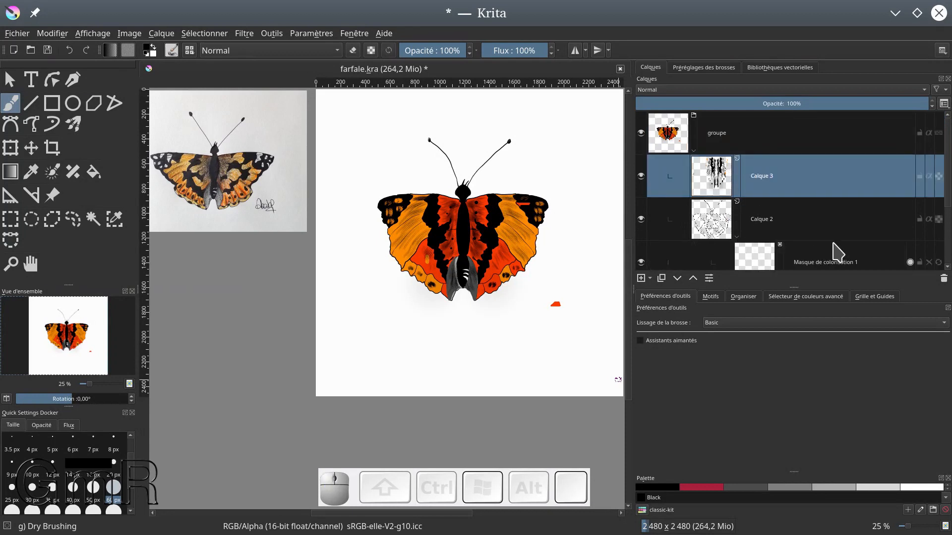
pyautogui.scroll(-2, 838, 253)
pyautogui.scroll(2, 776, 178)
pyautogui.click(737, 237)
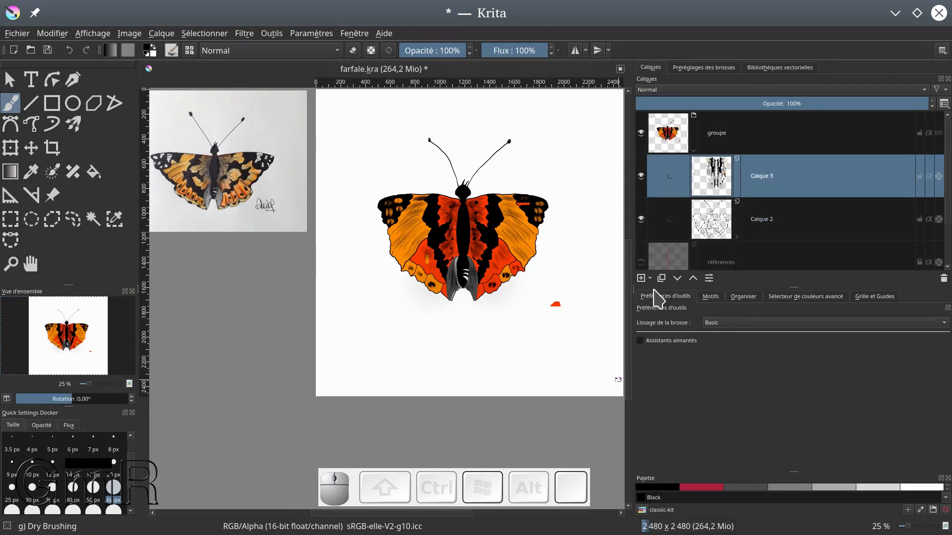
pyautogui.click(641, 279)
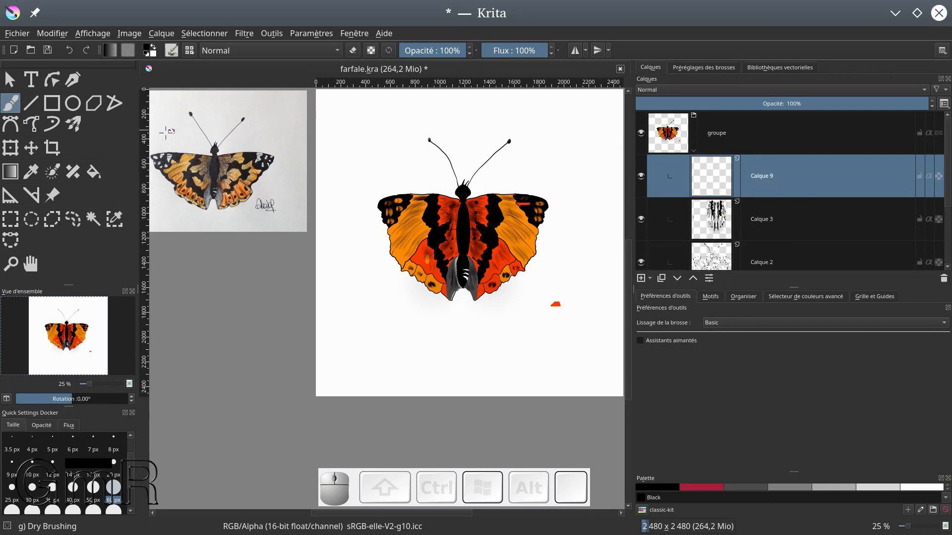
# Fill the new paint layer with the 03_default-paper.png pattern using the Fill tool
pyautogui.click(93, 171)
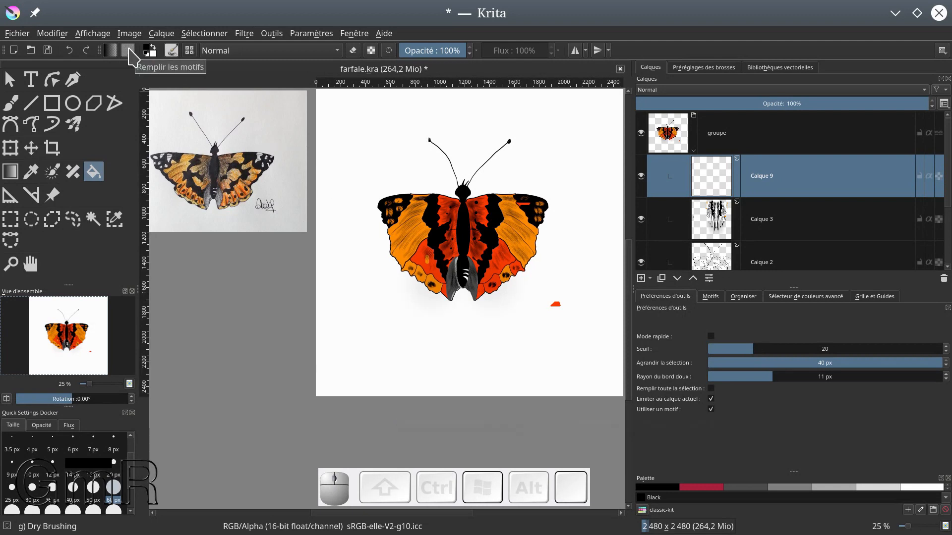
pyautogui.click(130, 52)
pyautogui.click(165, 155)
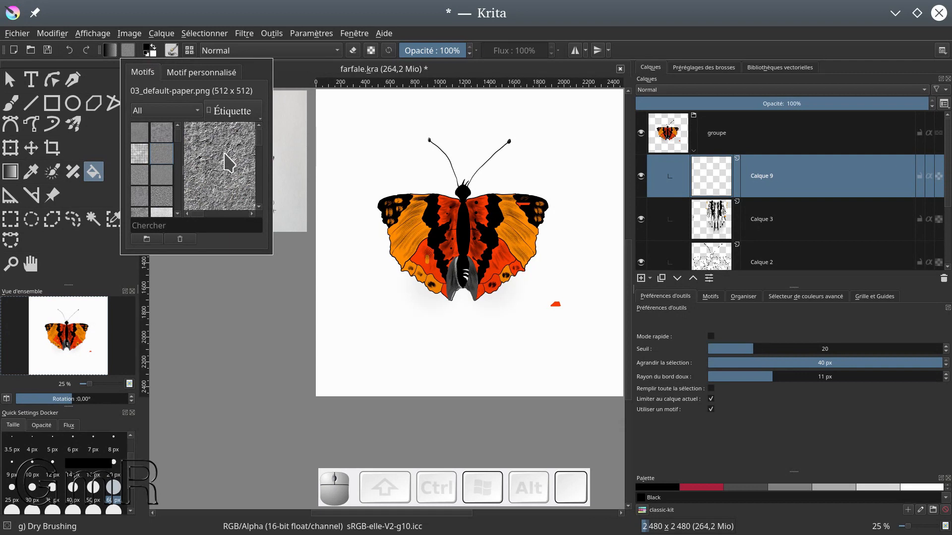
pyautogui.click(167, 183)
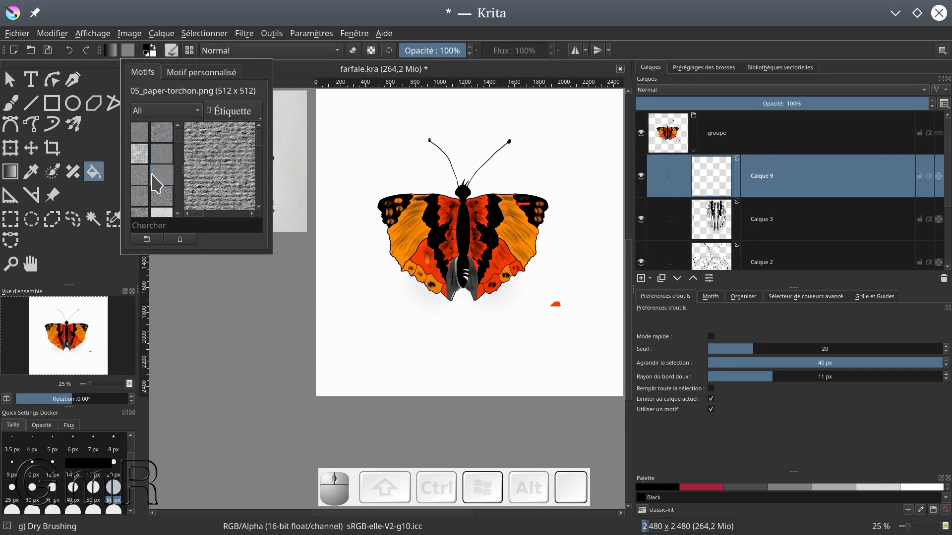
pyautogui.click(144, 179)
pyautogui.click(161, 155)
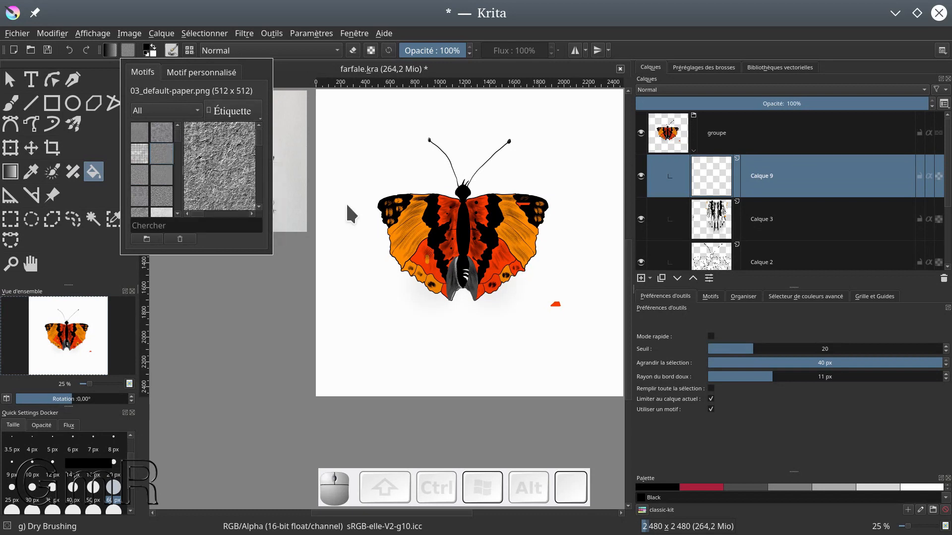
pyautogui.click(97, 175)
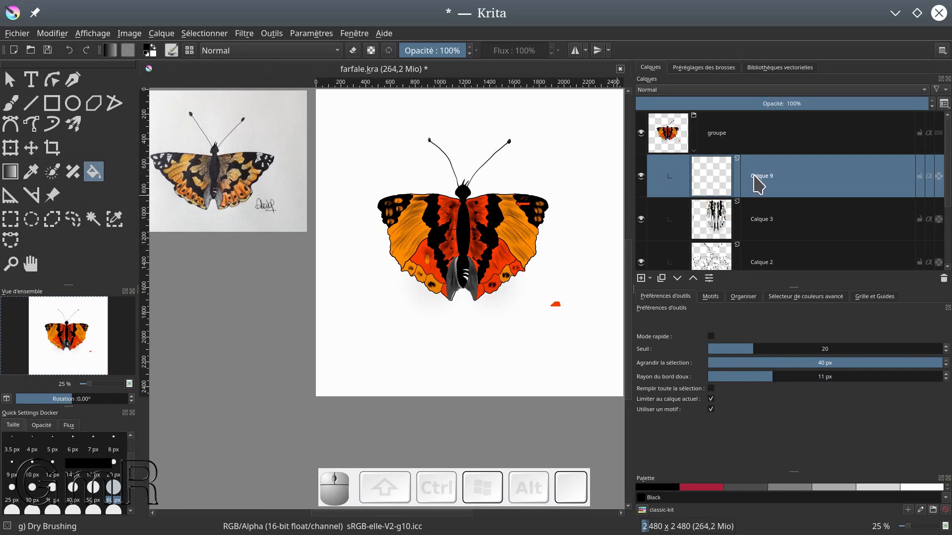
pyautogui.click(557, 135)
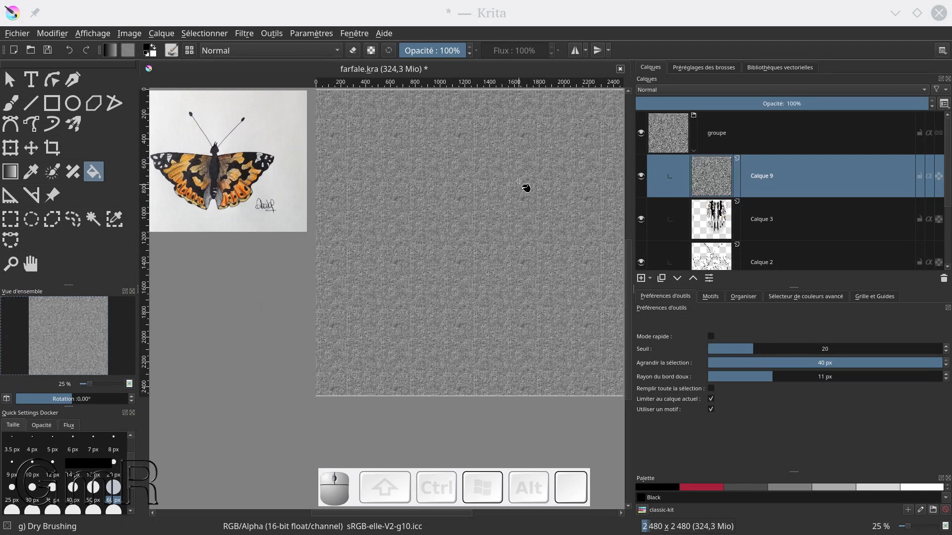
# Make the pattern layer inherit alpha from the layers beneath and set its blending mode to Multiplier
pyautogui.click(929, 176)
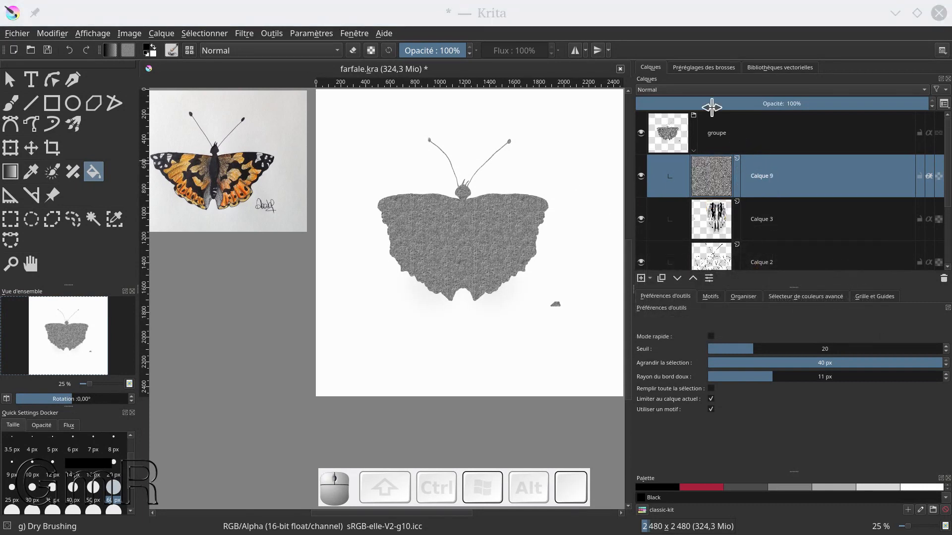
pyautogui.click(664, 90)
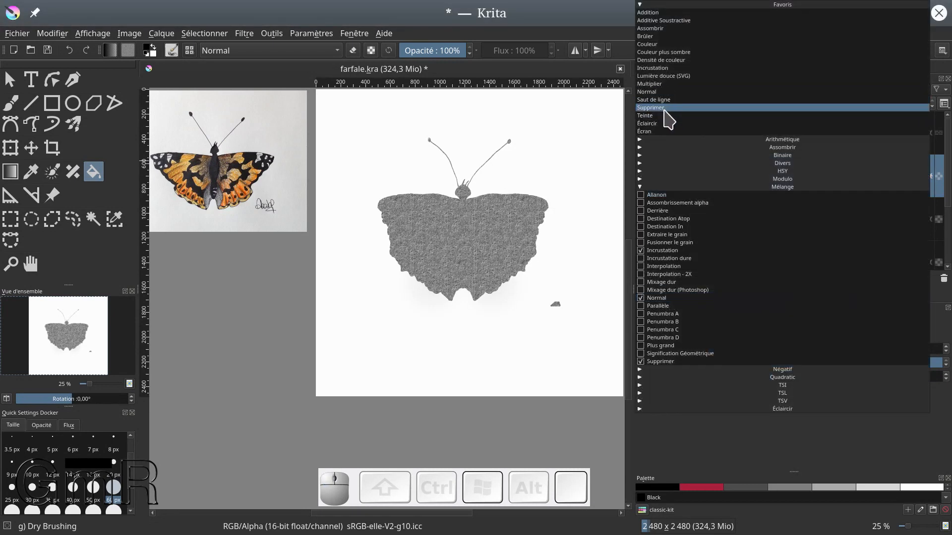
pyautogui.click(664, 85)
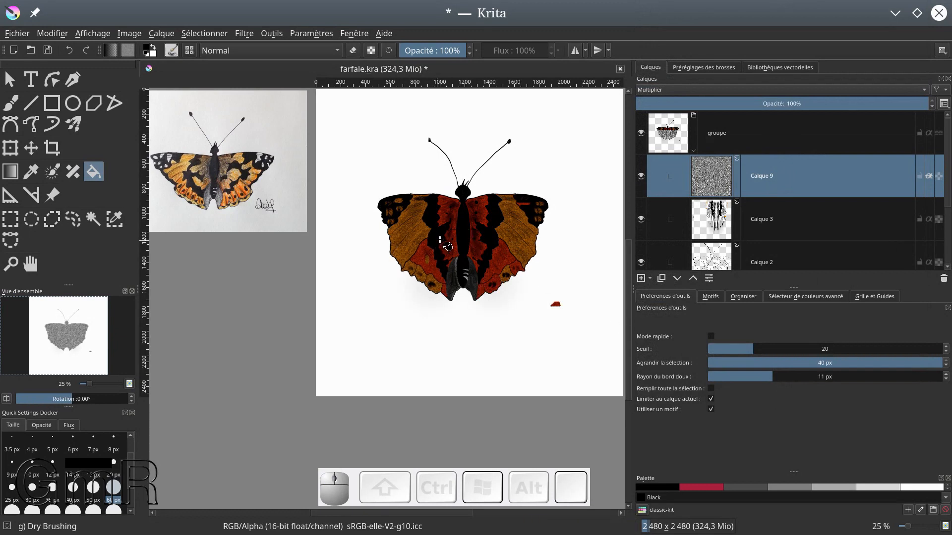
# Examine the paper texture up close across both wings and compare it with the reference image
pyautogui.keyDown('ctrl'); pyautogui.scroll(3, 486, 240); pyautogui.keyUp('ctrl')
pyautogui.scroll(3, 486, 240)
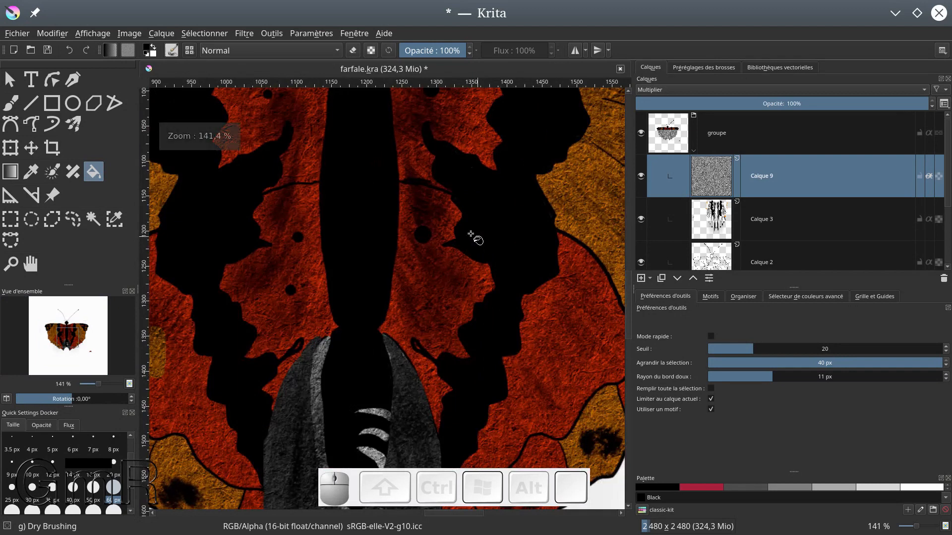
pyautogui.moveTo(552, 366); pyautogui.dragTo(461, 392)
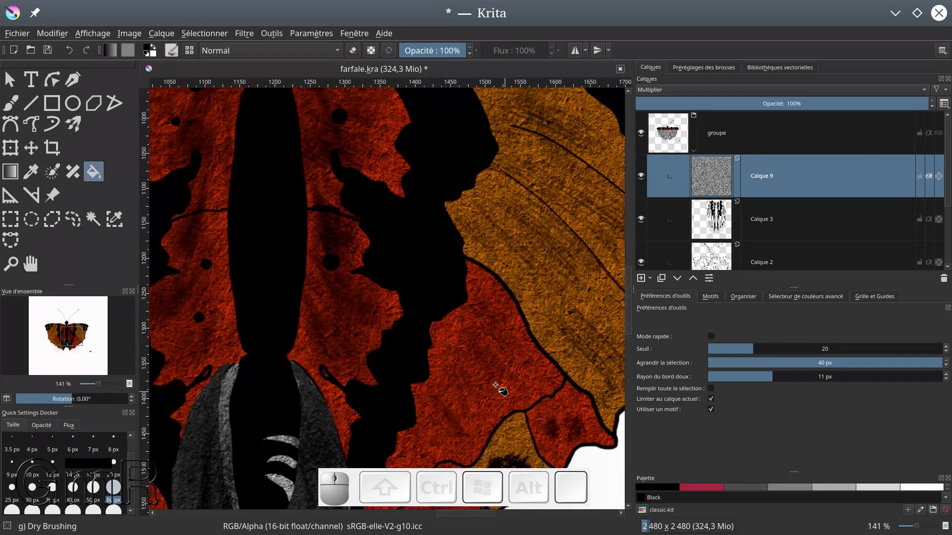
pyautogui.moveTo(366, 302); pyautogui.dragTo(867, 365)
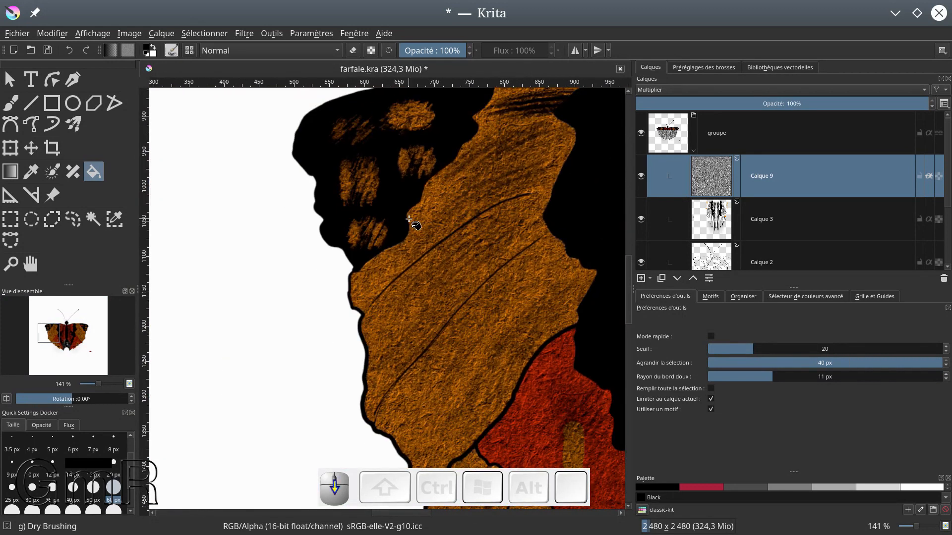
pyautogui.scroll(-5, 409, 219)
pyautogui.scroll(3, 226, 200)
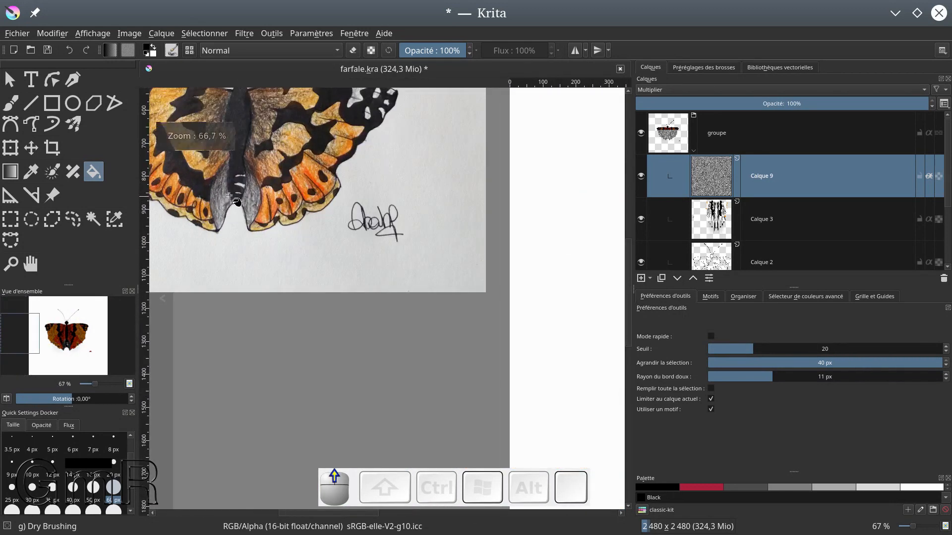
# Examine the paper grain and pencil shading around the reference butterfly's lower body, and return to the drawn butterfly for comparison
pyautogui.scroll(5, 230, 197)
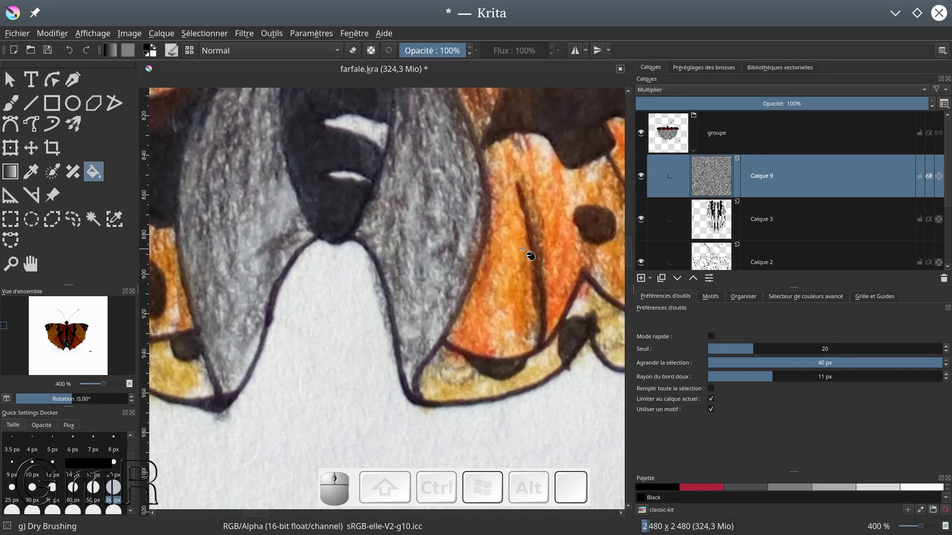
pyautogui.scroll(-3, 523, 249)
pyautogui.scroll(3, 395, 346)
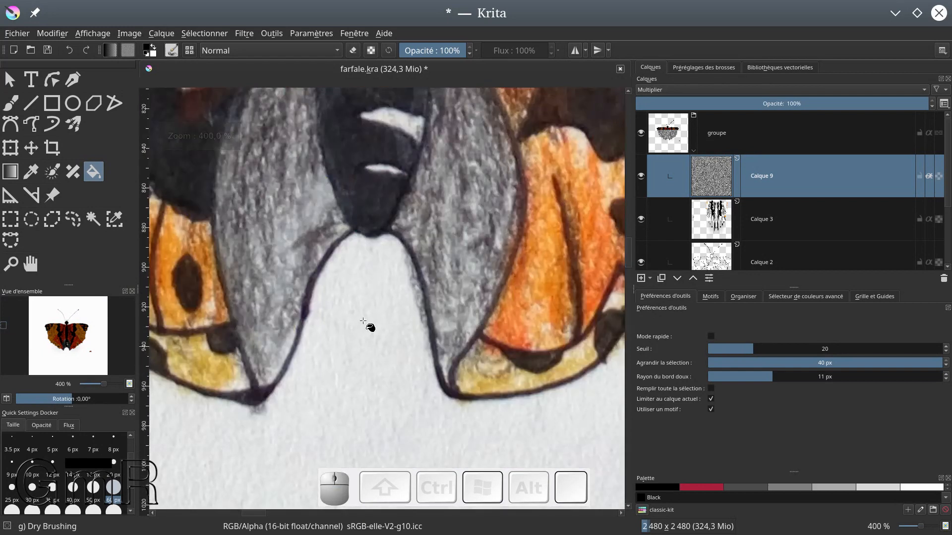
pyautogui.scroll(-6, 485, 315)
pyautogui.scroll(1, 491, 284)
pyautogui.scroll(2, 488, 280)
pyautogui.moveTo(488, 280); pyautogui.dragTo(200, 283)
pyautogui.moveTo(593, 317)
pyautogui.mouseDown()
pyautogui.moveTo(352, 277)
pyautogui.moveTo(223, 181)
pyautogui.moveTo(203, 179)
pyautogui.mouseUp()
pyautogui.scroll(1, 502, 294)
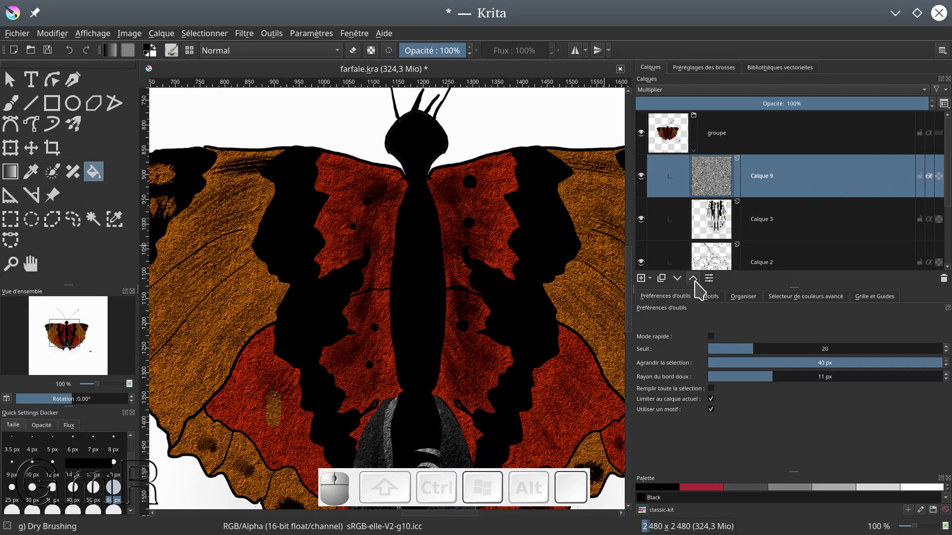
# Move the texture layer Calque 9 below Calque 3 and toggle its visibility off and on to compare the effect
pyautogui.click(678, 280)
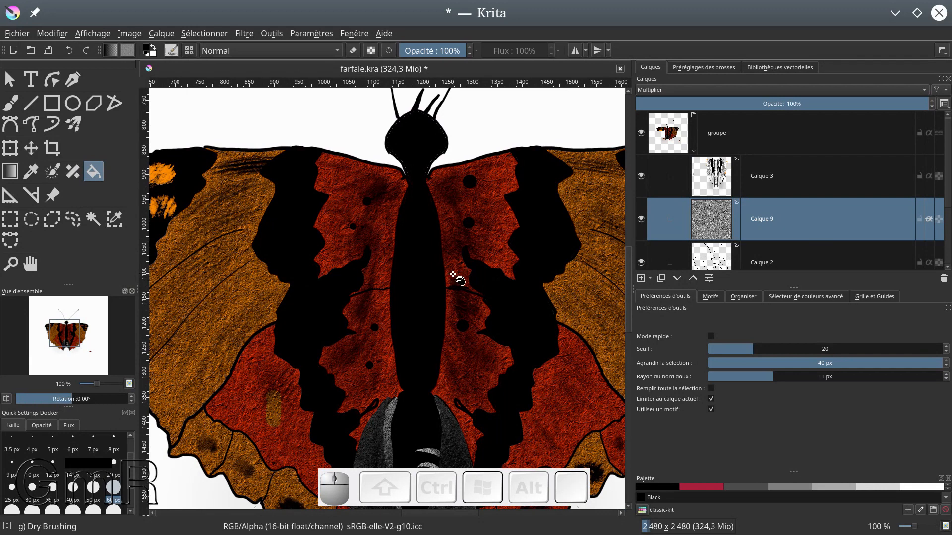
pyautogui.scroll(-1, 457, 276)
pyautogui.scroll(-1, 456, 276)
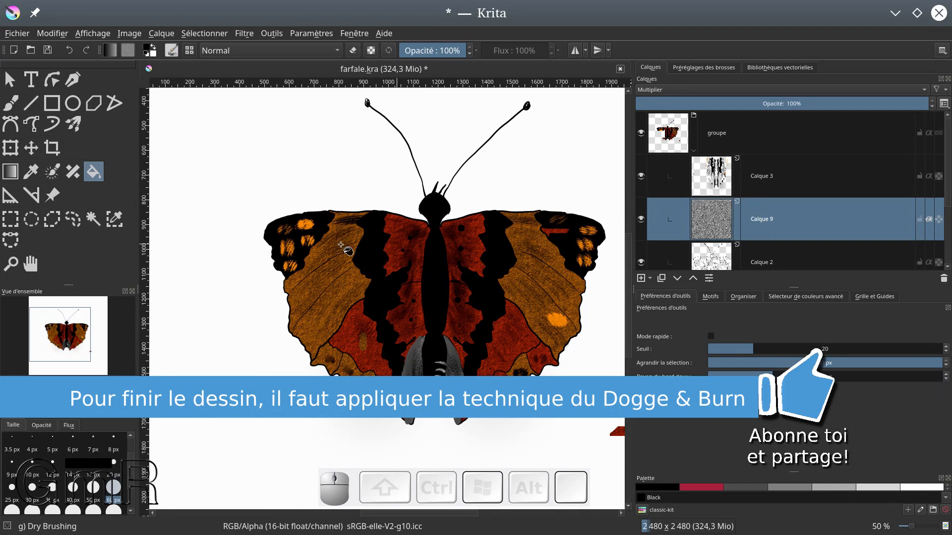
pyautogui.click(642, 218)
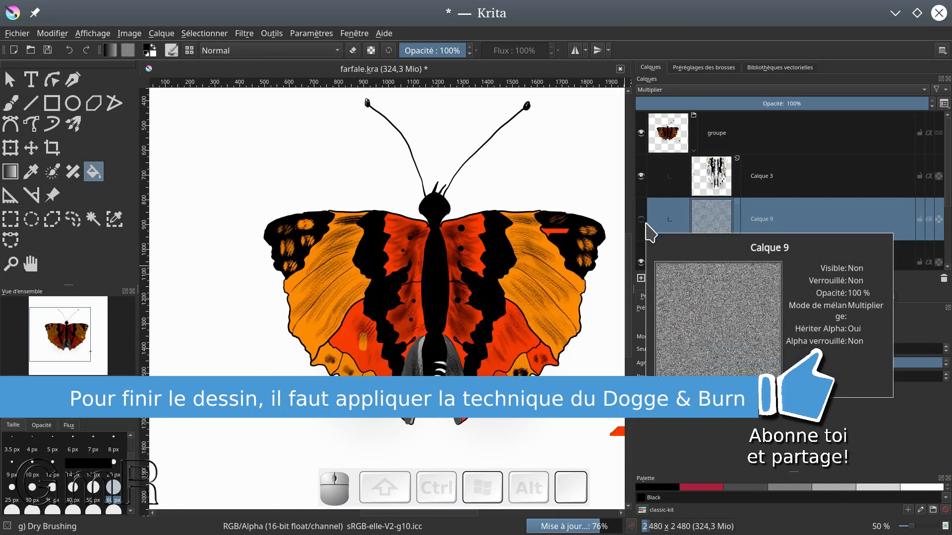
pyautogui.click(641, 218)
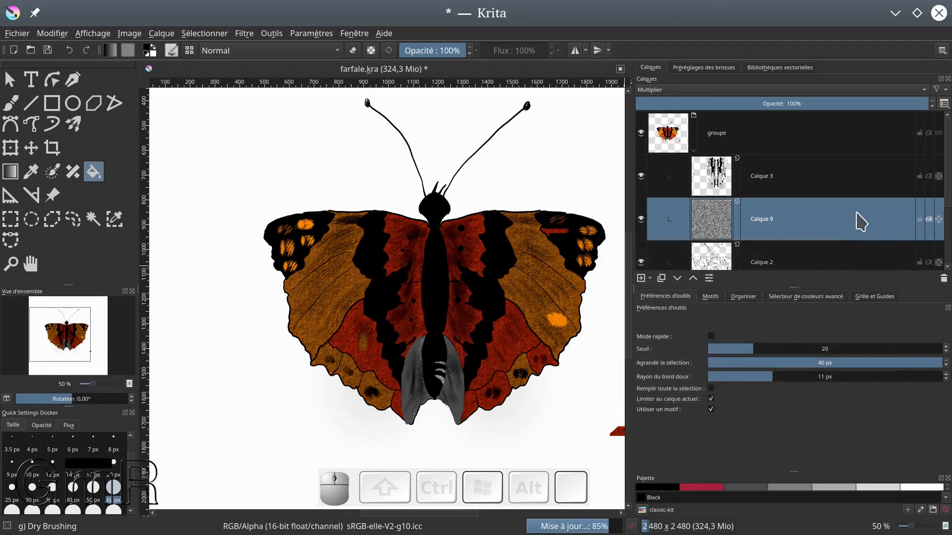
# Select Masque de colorisation 1 under Calque 2 and review the whole butterfly beside the reference image
pyautogui.scroll(-2, 788, 199)
pyautogui.click(737, 180)
pyautogui.click(767, 211)
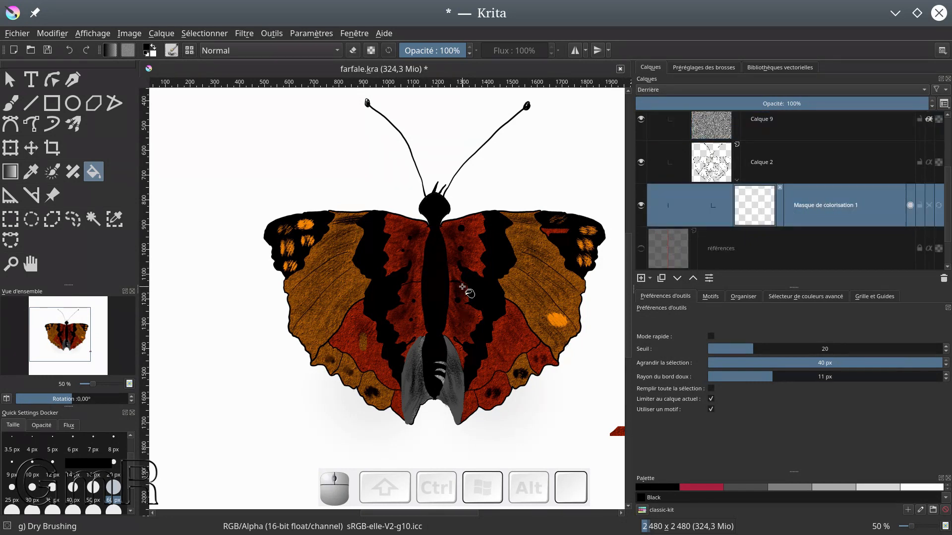
pyautogui.keyDown('ctrl'); pyautogui.scroll(-1, 457, 285); pyautogui.keyUp('ctrl')
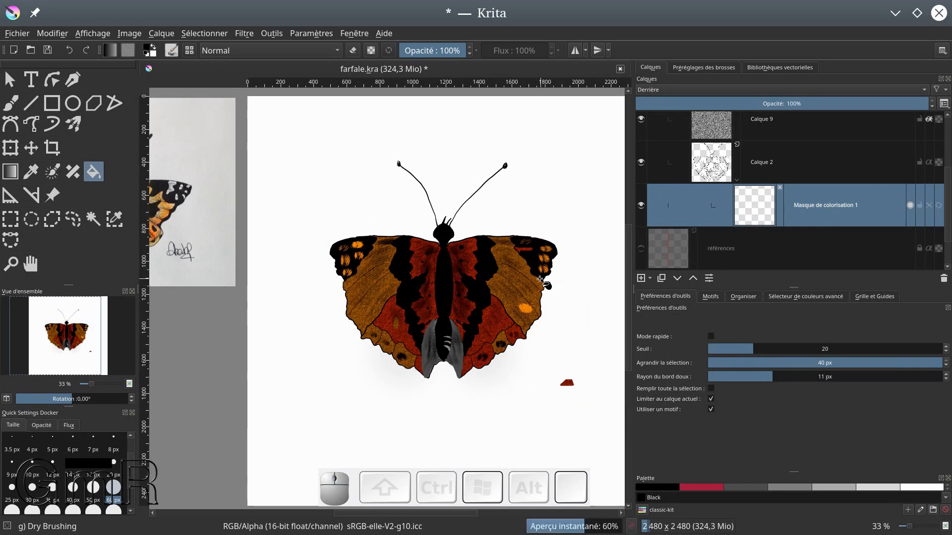
pyautogui.keyDown('ctrl'); pyautogui.scroll(-1, 541, 280); pyautogui.keyUp('ctrl')
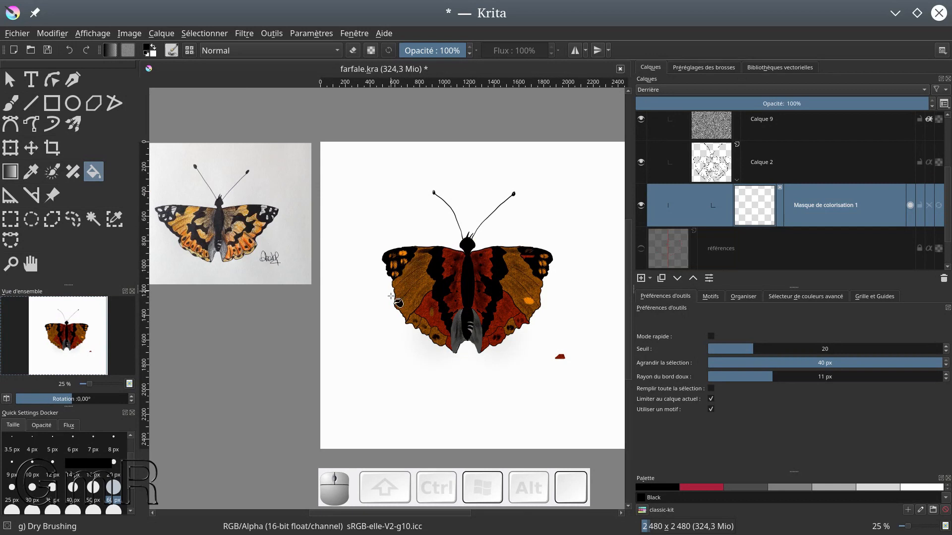
pyautogui.scroll(-1, 387, 296)
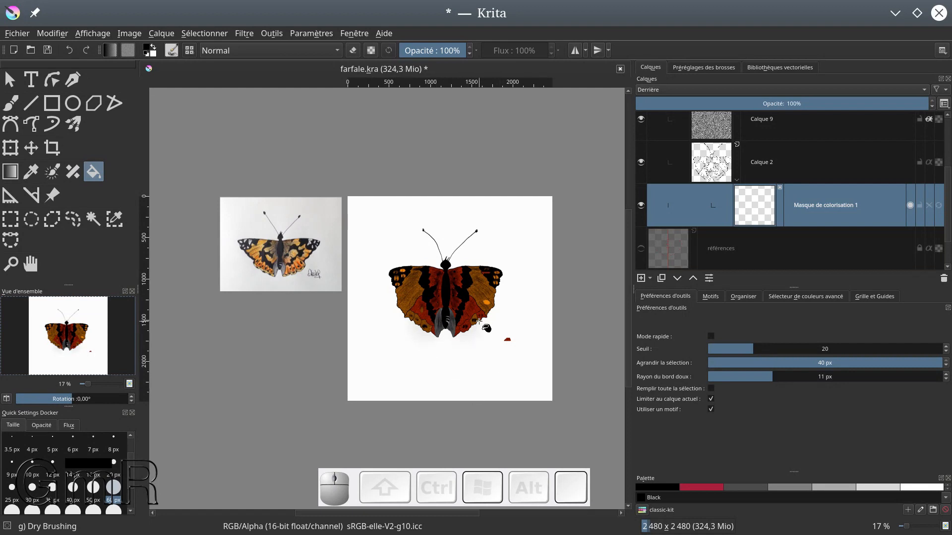
# Save the document and export the drawing as the PNG image farfale.png, keeping the offered PNG options
pyautogui.hotkey('ctrl', 's')
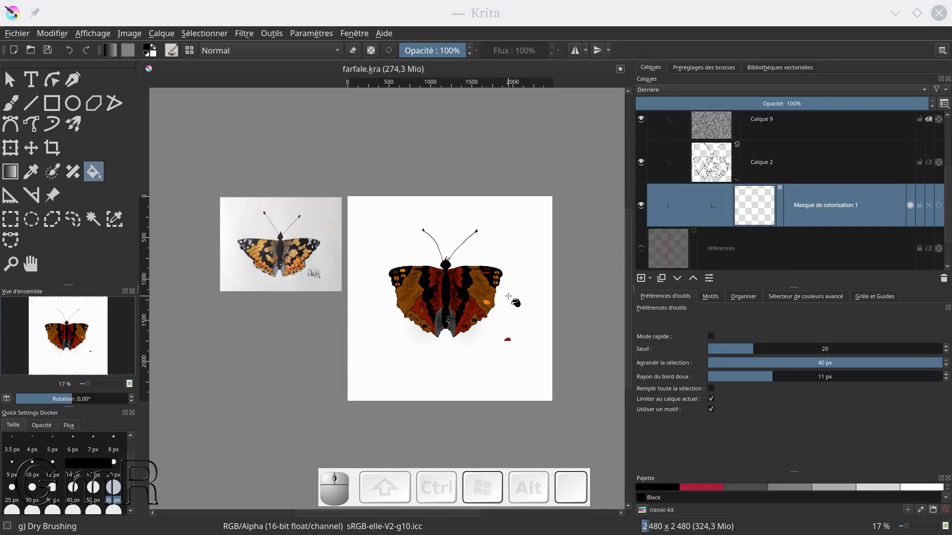
pyautogui.click(15, 34)
pyautogui.click(35, 159)
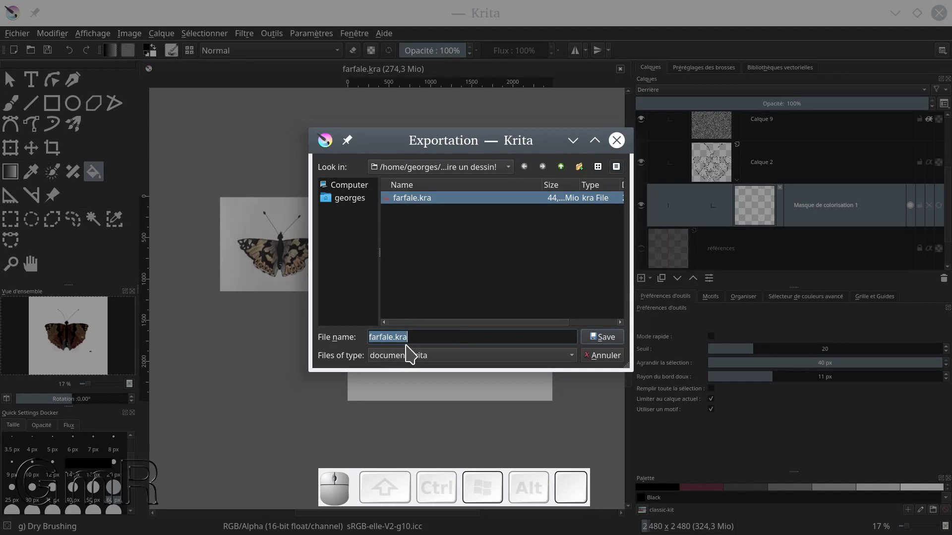
pyautogui.click(414, 337)
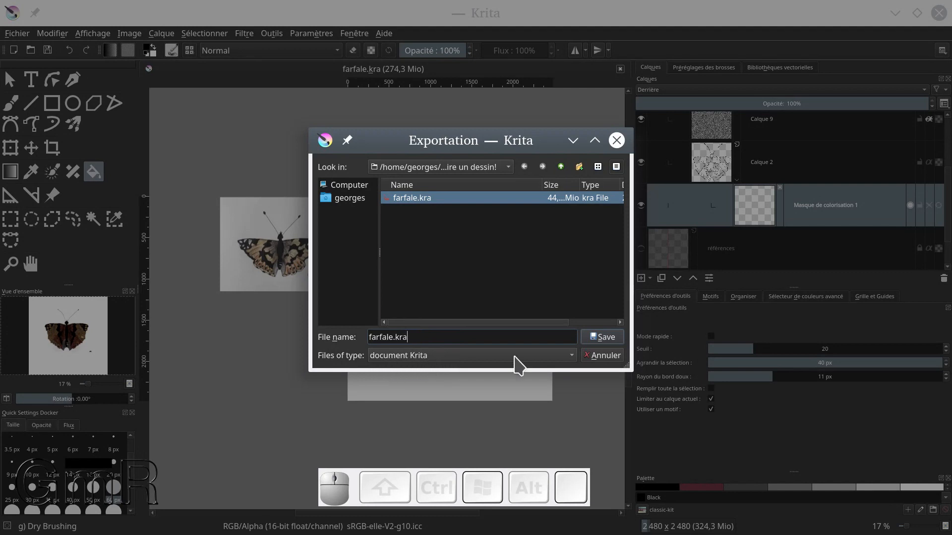
pyautogui.click(569, 358)
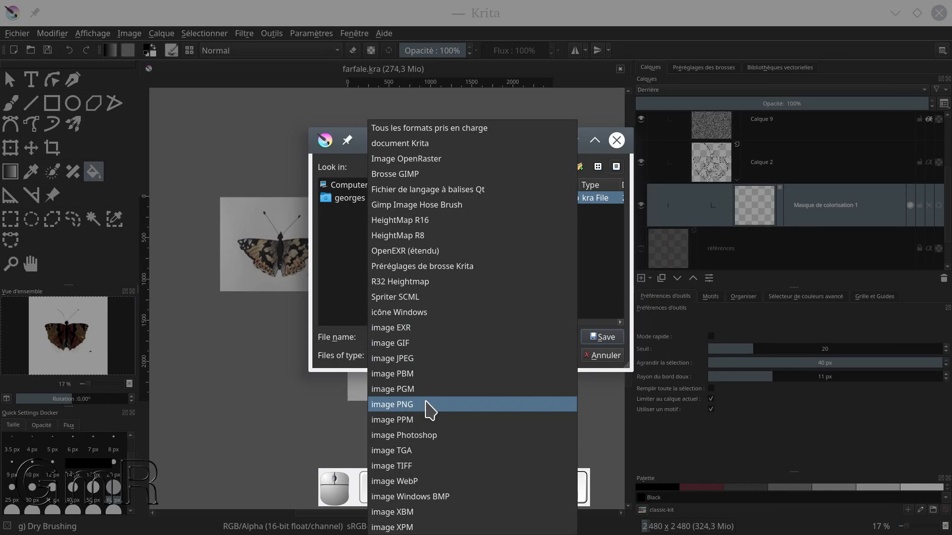
pyautogui.click(414, 405)
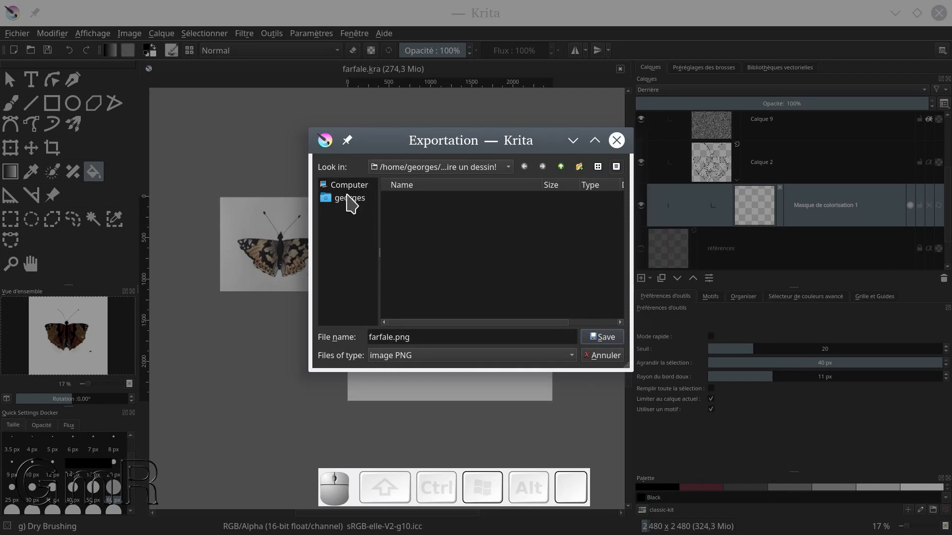
pyautogui.click(602, 337)
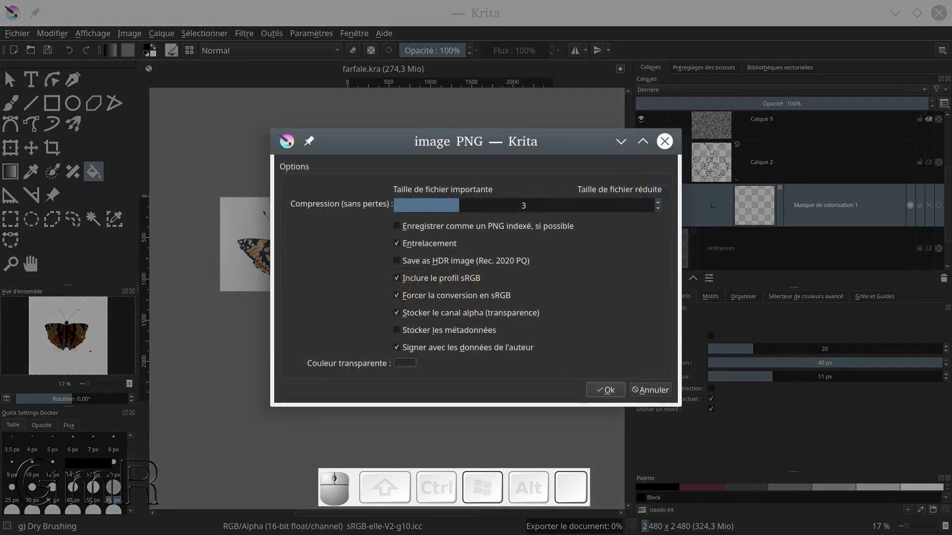
pyautogui.click(600, 389)
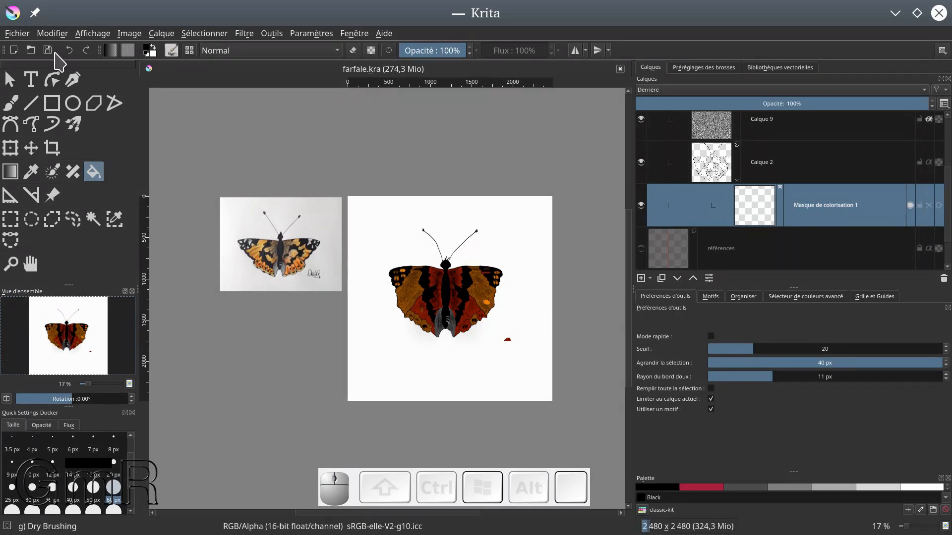
pyautogui.click(479, 321)
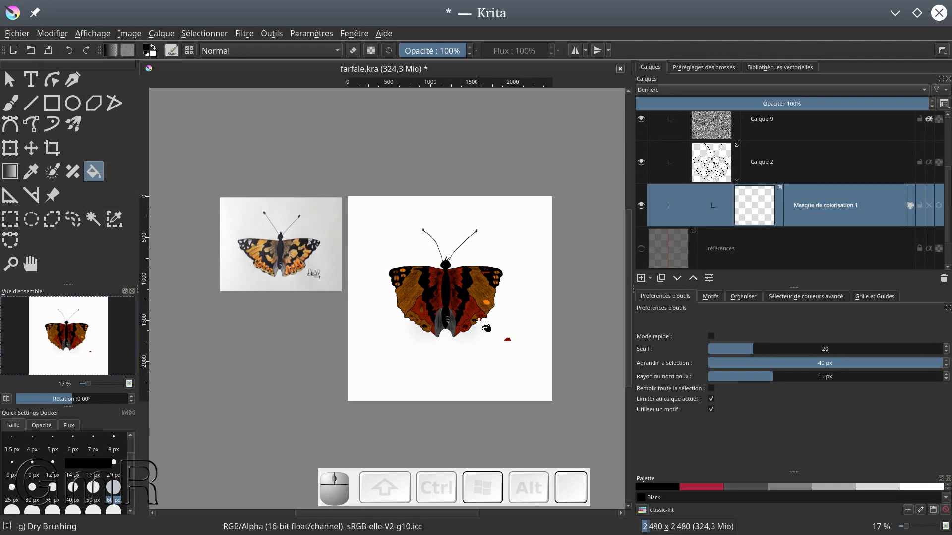